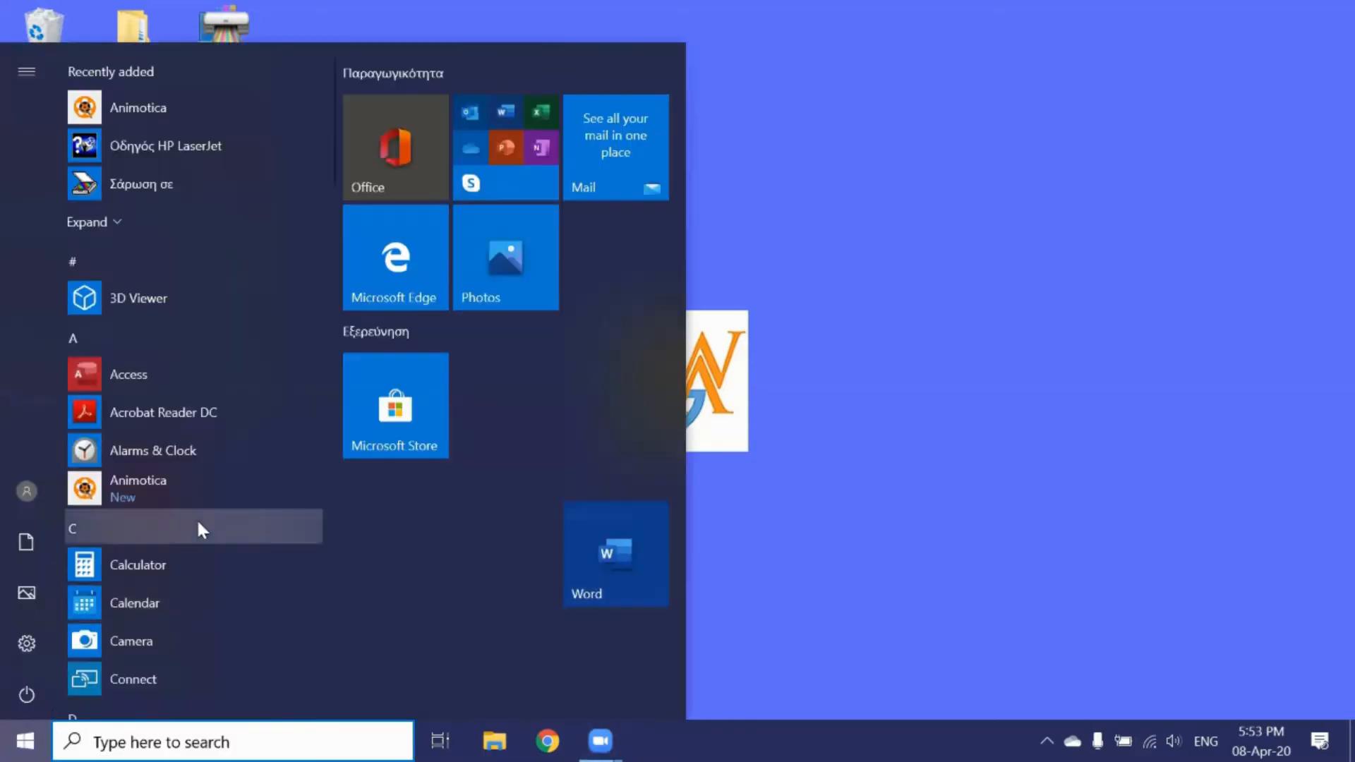
Step: Launch Word from the Start menu app list, then close it without opening a document
{"action": "scroll", "coordinate": [197, 544], "scroll_direction": "down", "scroll_amount": 10}
{"action": "scroll", "coordinate": [202, 564], "scroll_direction": "down", "scroll_amount": 10}
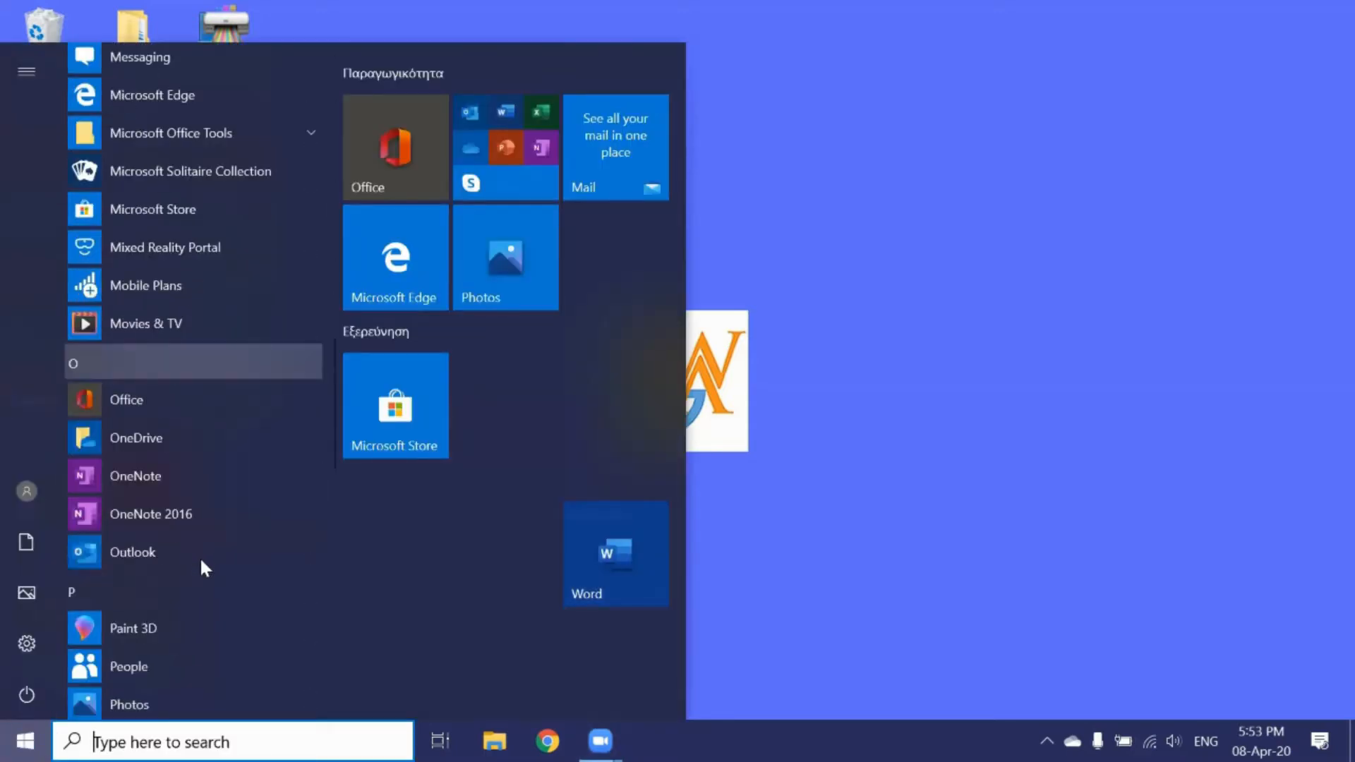
{"action": "scroll", "coordinate": [200, 558], "scroll_direction": "down", "scroll_amount": 4}
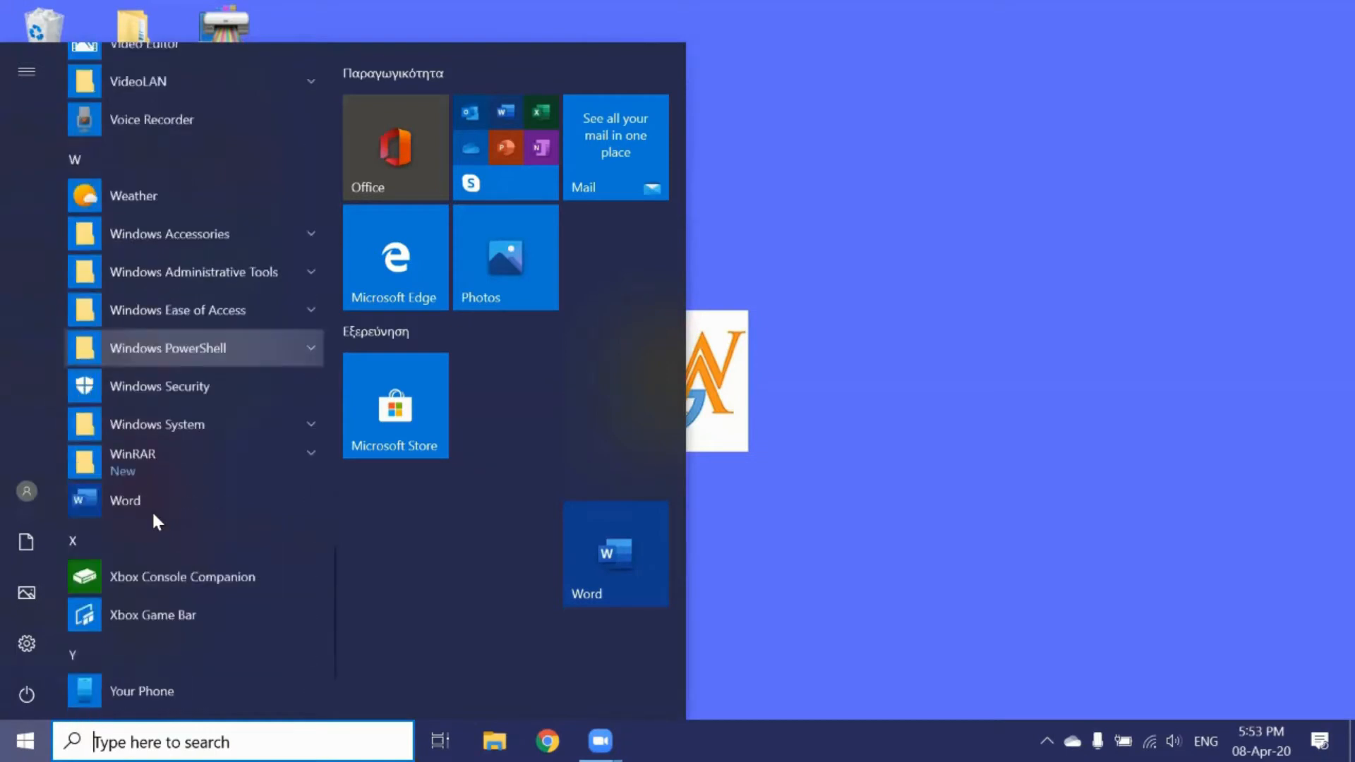
{"action": "left_click", "coordinate": [142, 469]}
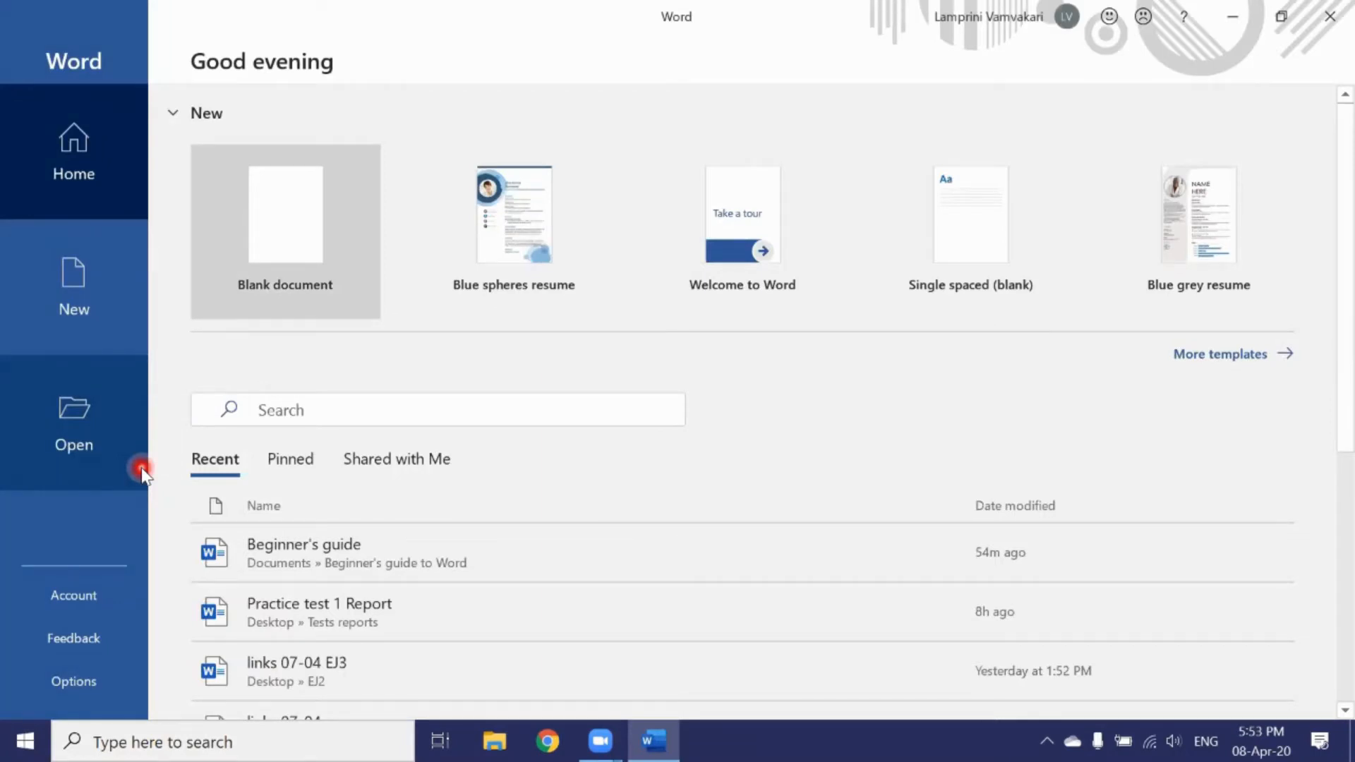
{"action": "left_click", "coordinate": [102, 486]}
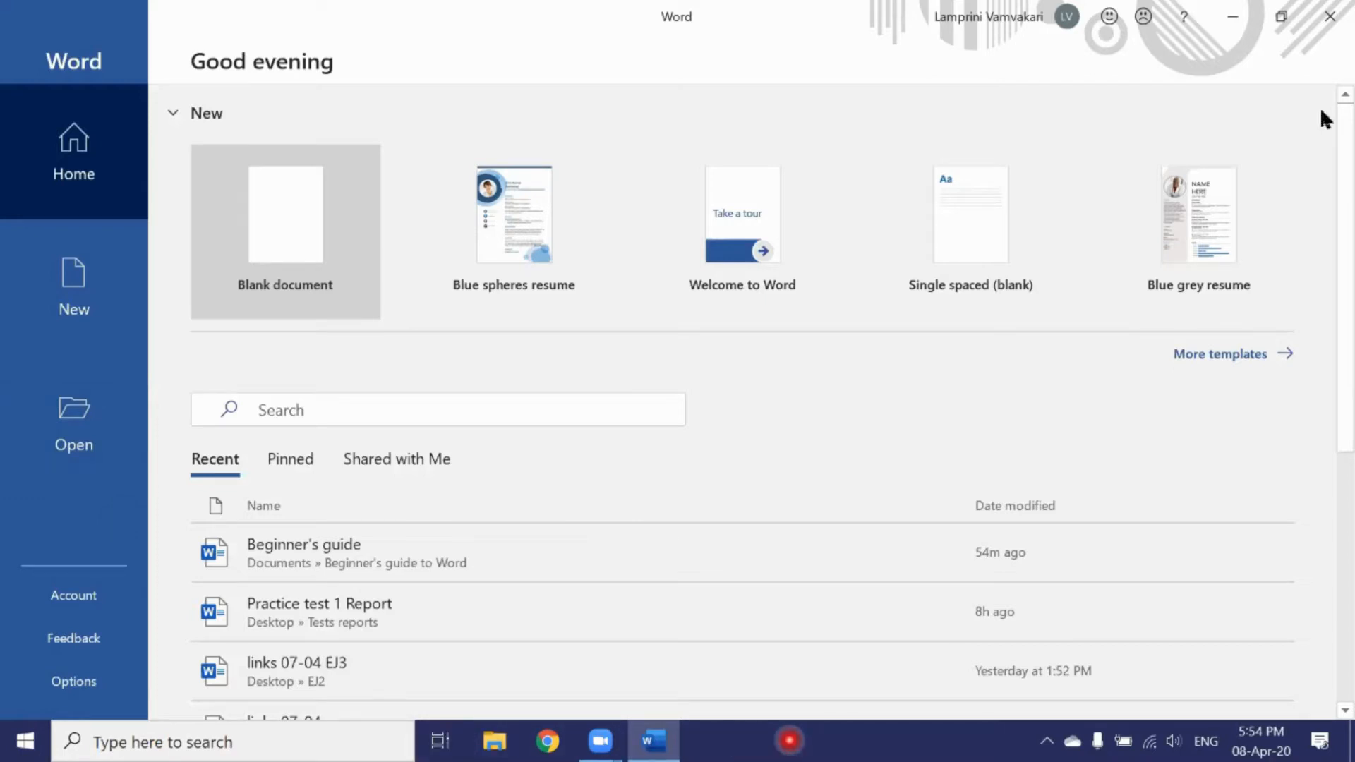
{"action": "left_click", "coordinate": [1328, 15]}
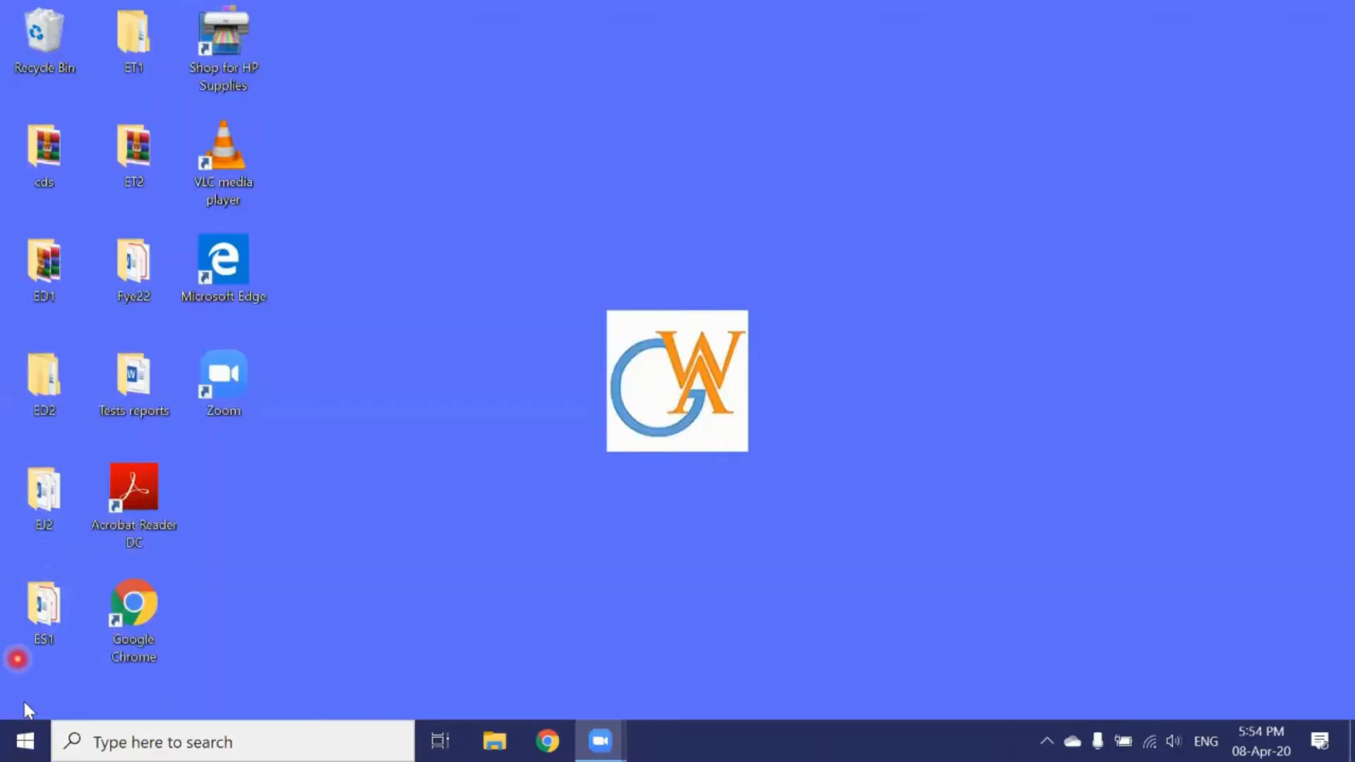
Step: Find Word in the Start menu app list and drag it to the taskbar to pin it
{"action": "left_click", "coordinate": [27, 741]}
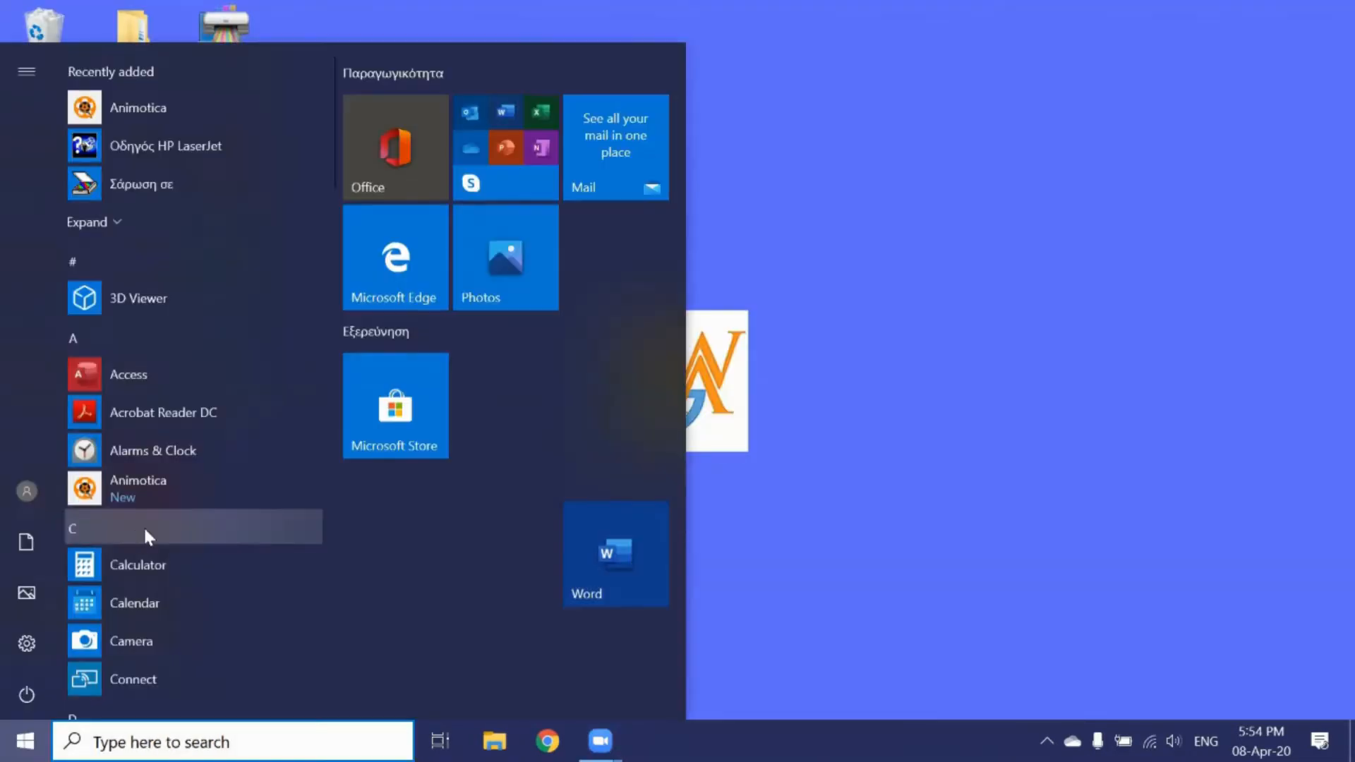
{"action": "scroll", "coordinate": [139, 521], "scroll_direction": "down", "scroll_amount": 10}
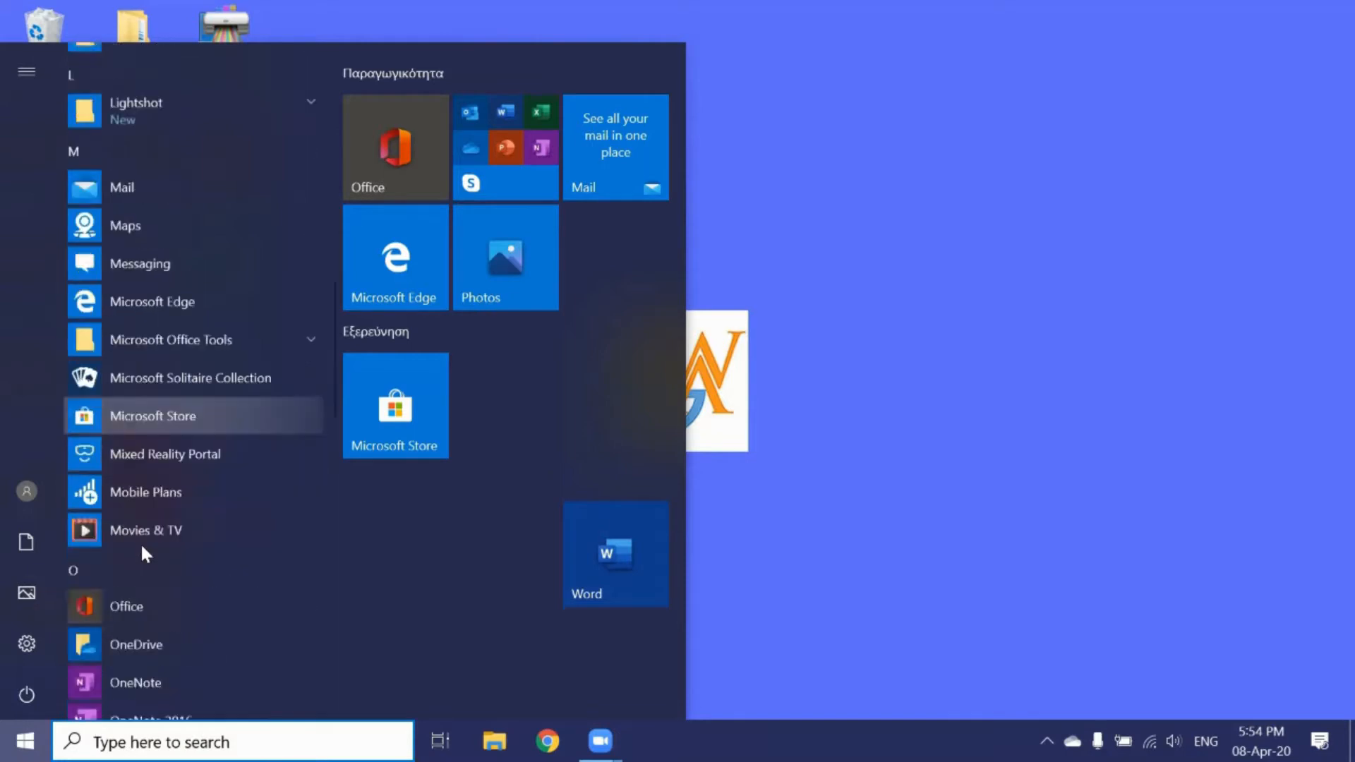
{"action": "scroll", "coordinate": [141, 551], "scroll_direction": "down", "scroll_amount": 10}
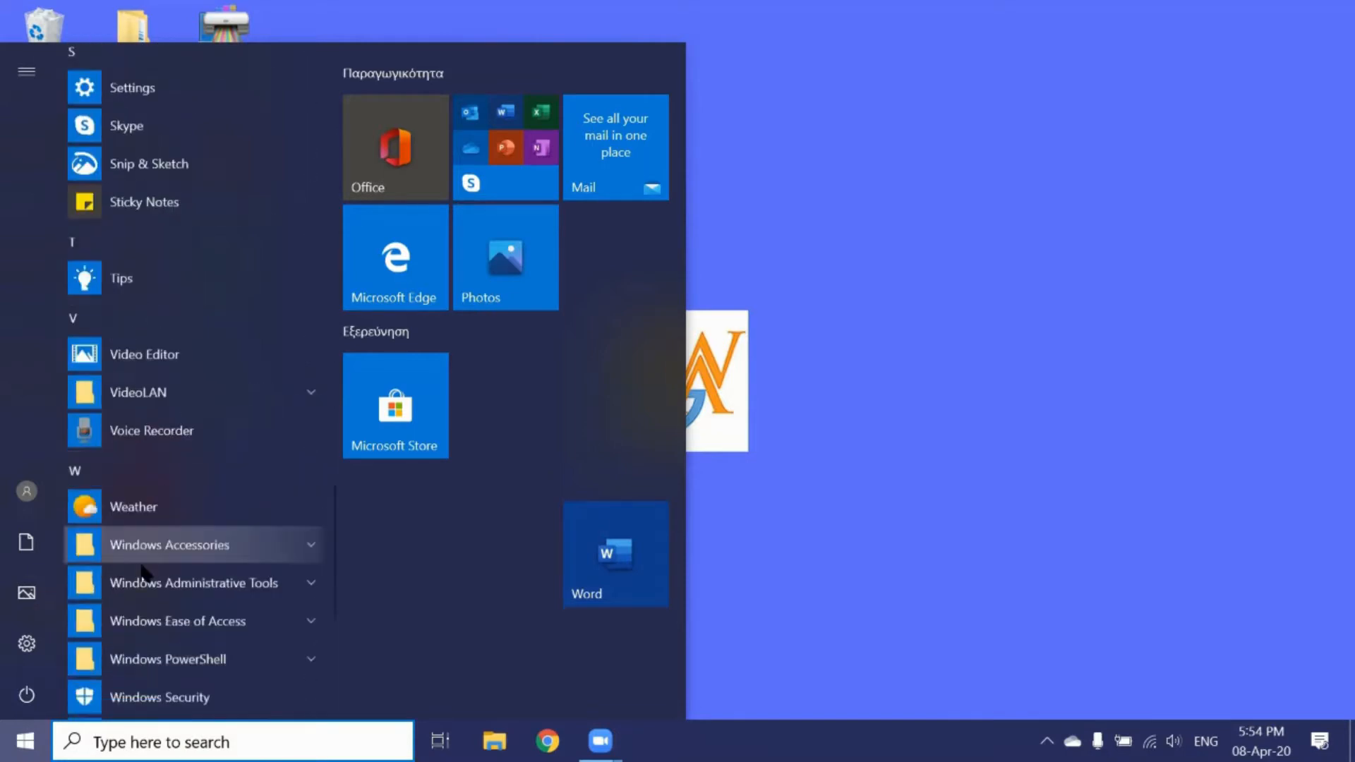
{"action": "scroll", "coordinate": [141, 567], "scroll_direction": "down", "scroll_amount": 3}
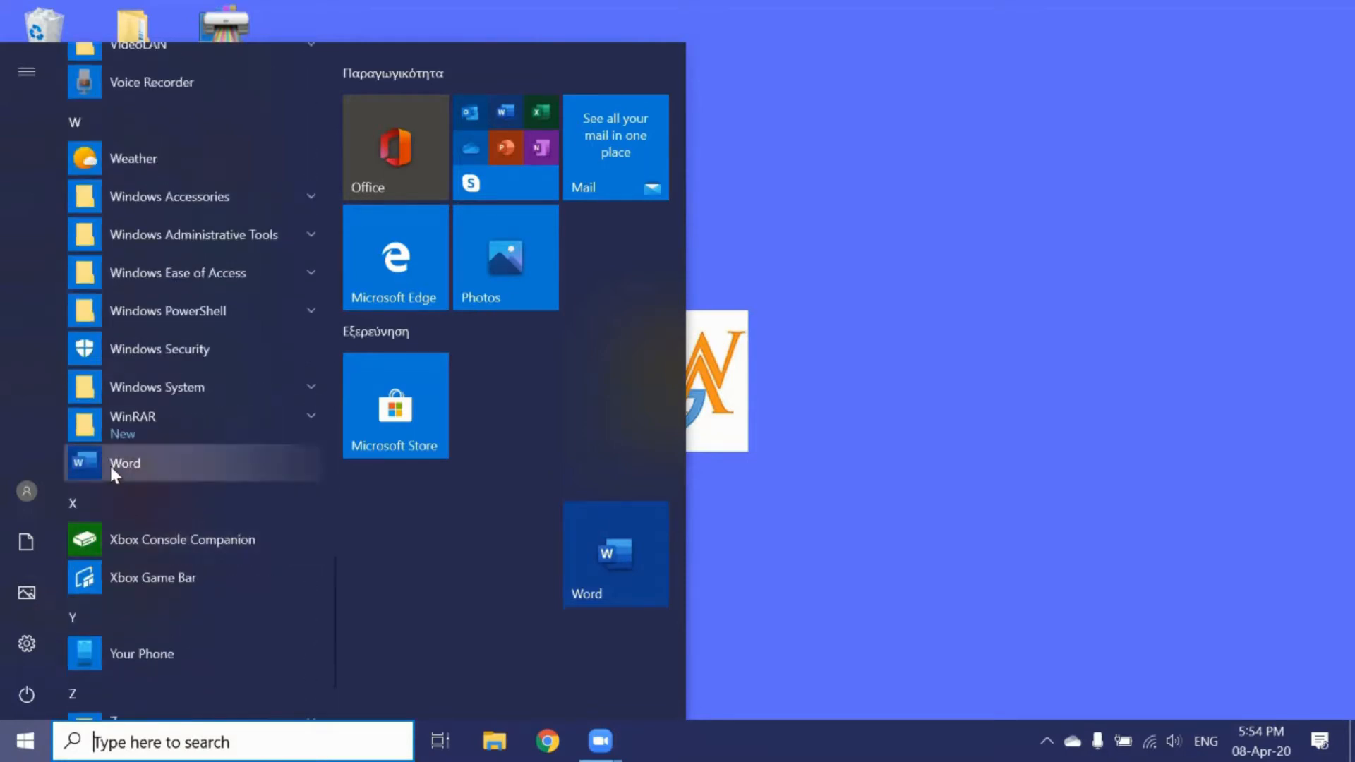
{"action": "left_click_drag", "start_coordinate": [119, 475], "coordinate": [692, 727]}
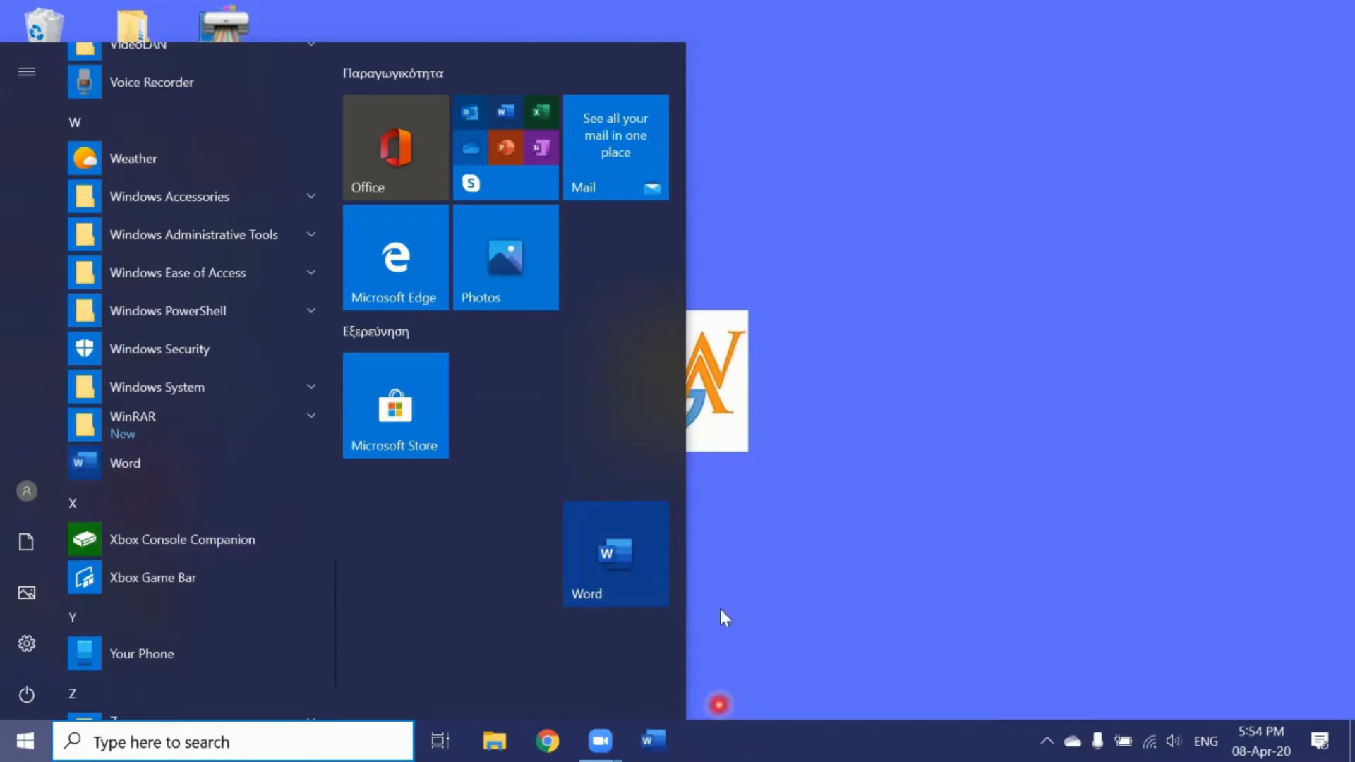
Step: Launch Word from its taskbar icon to reach the Home start screen
{"action": "left_click", "coordinate": [719, 704]}
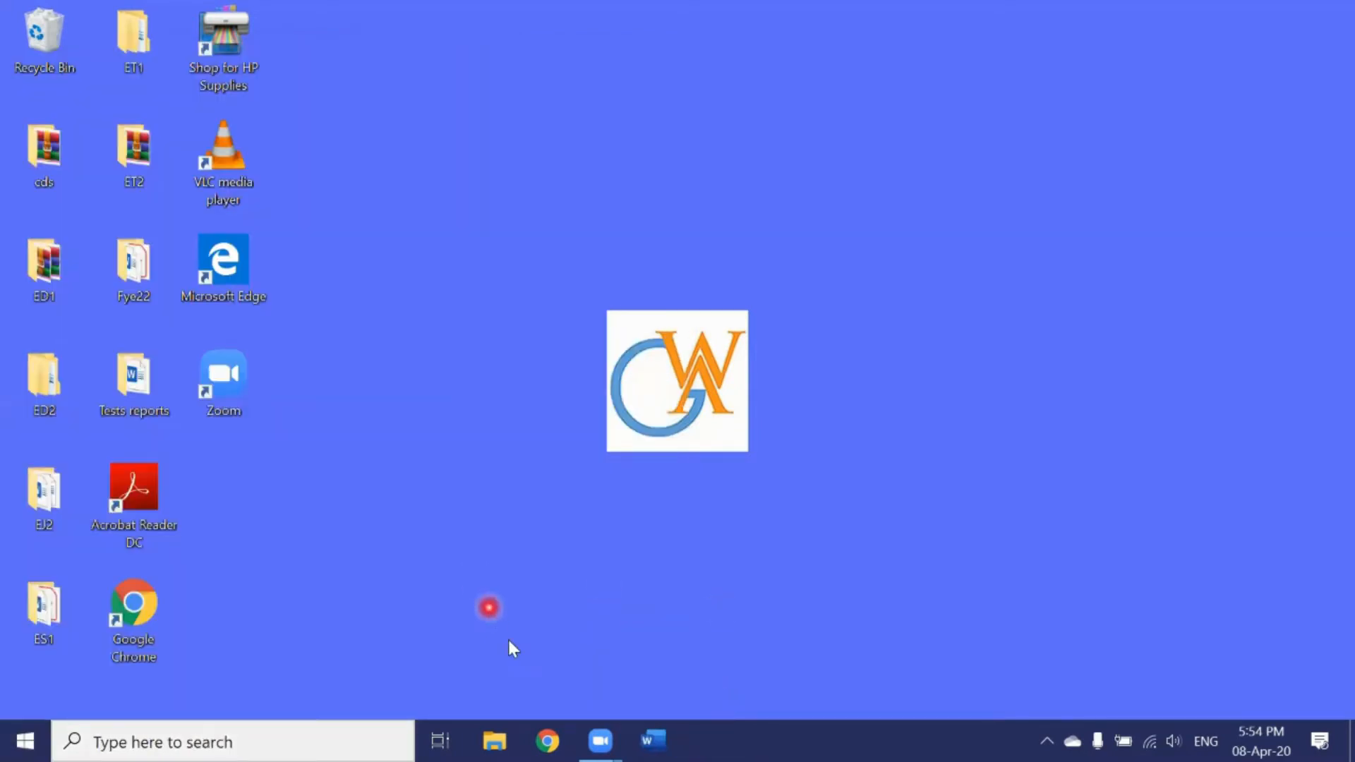
{"action": "left_click", "coordinate": [652, 741]}
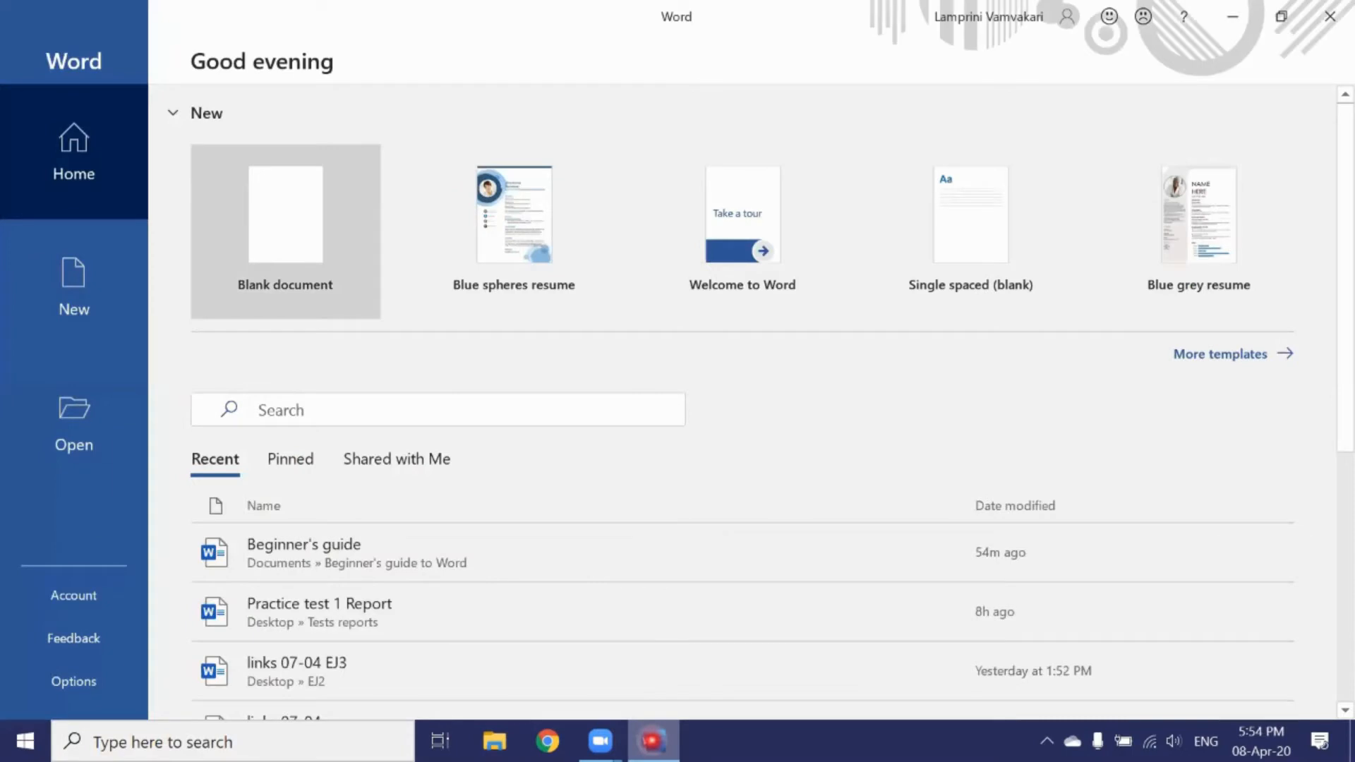
{"action": "left_click", "coordinate": [299, 233]}
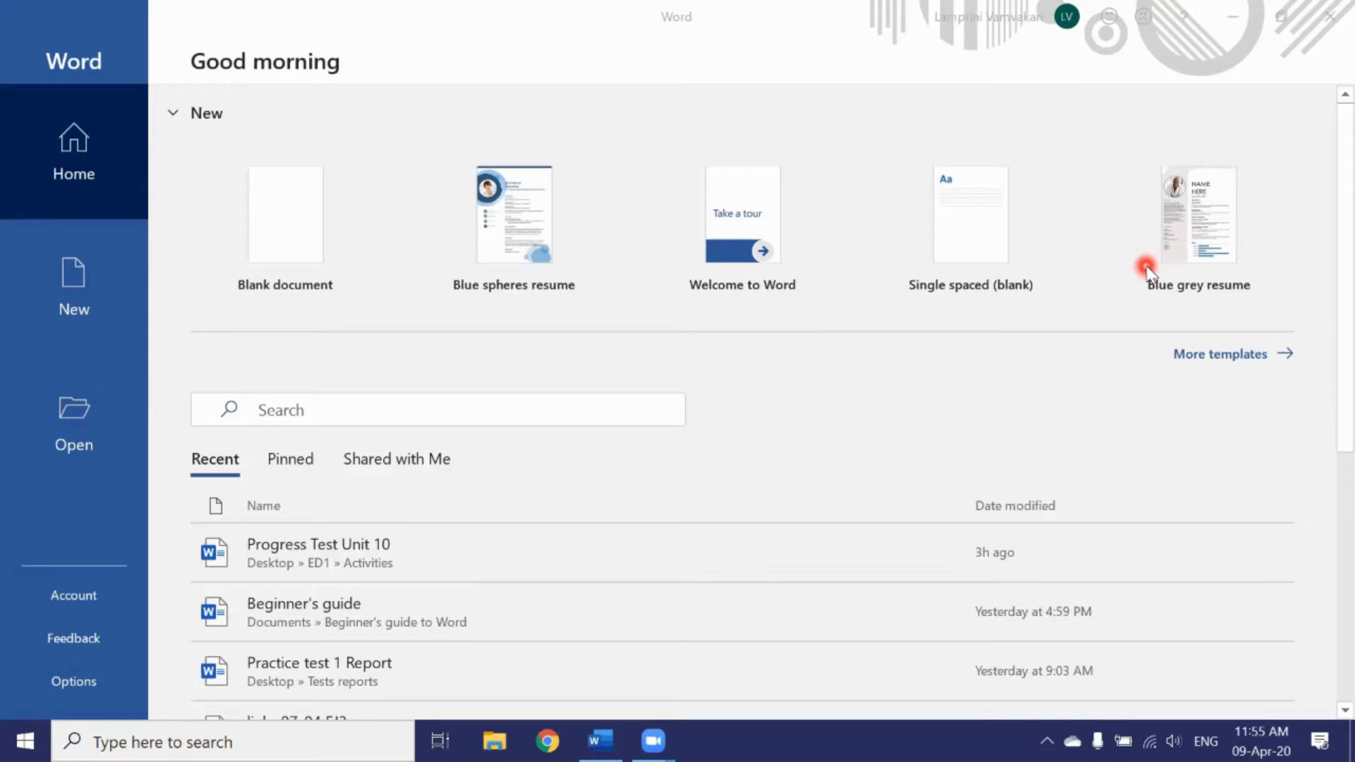
Step: Open More templates and browse the New page's template gallery
{"action": "left_click", "coordinate": [1205, 359]}
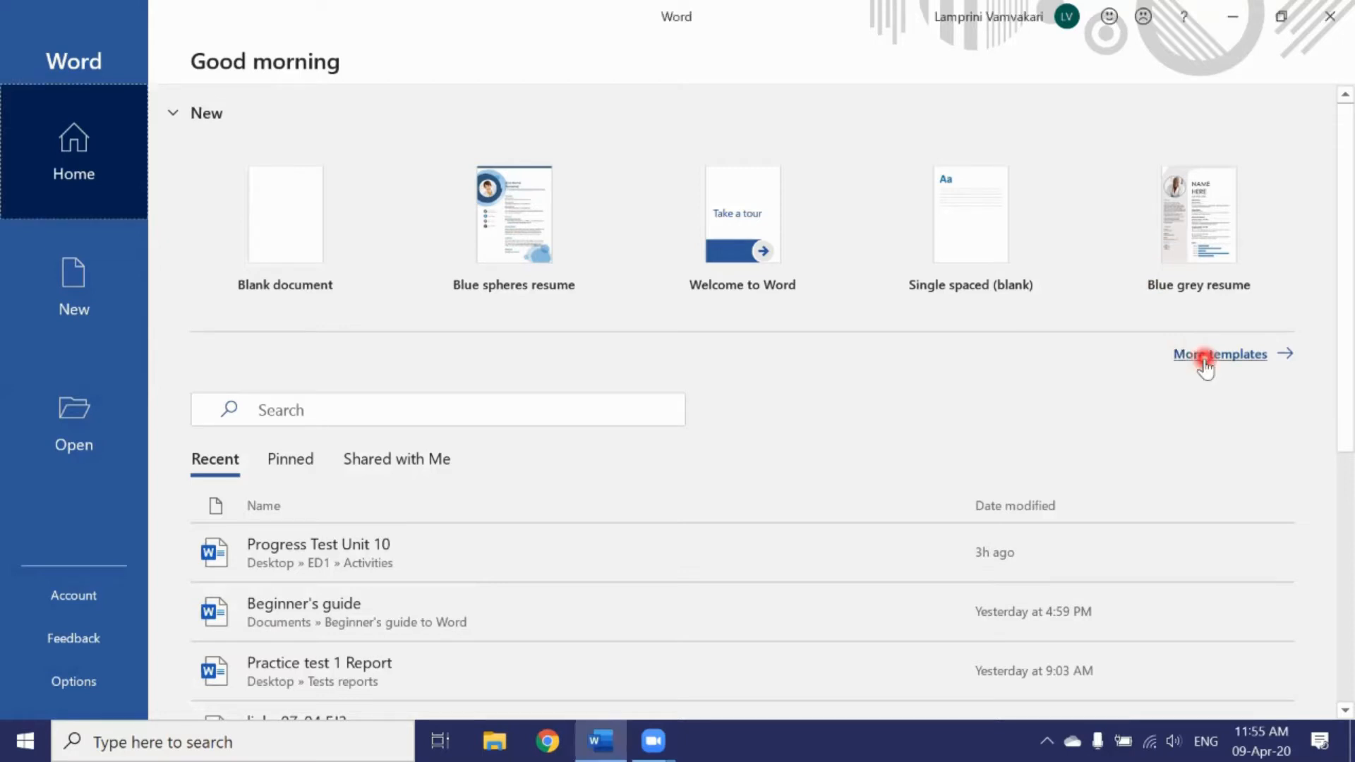
{"action": "left_click", "coordinate": [1201, 357]}
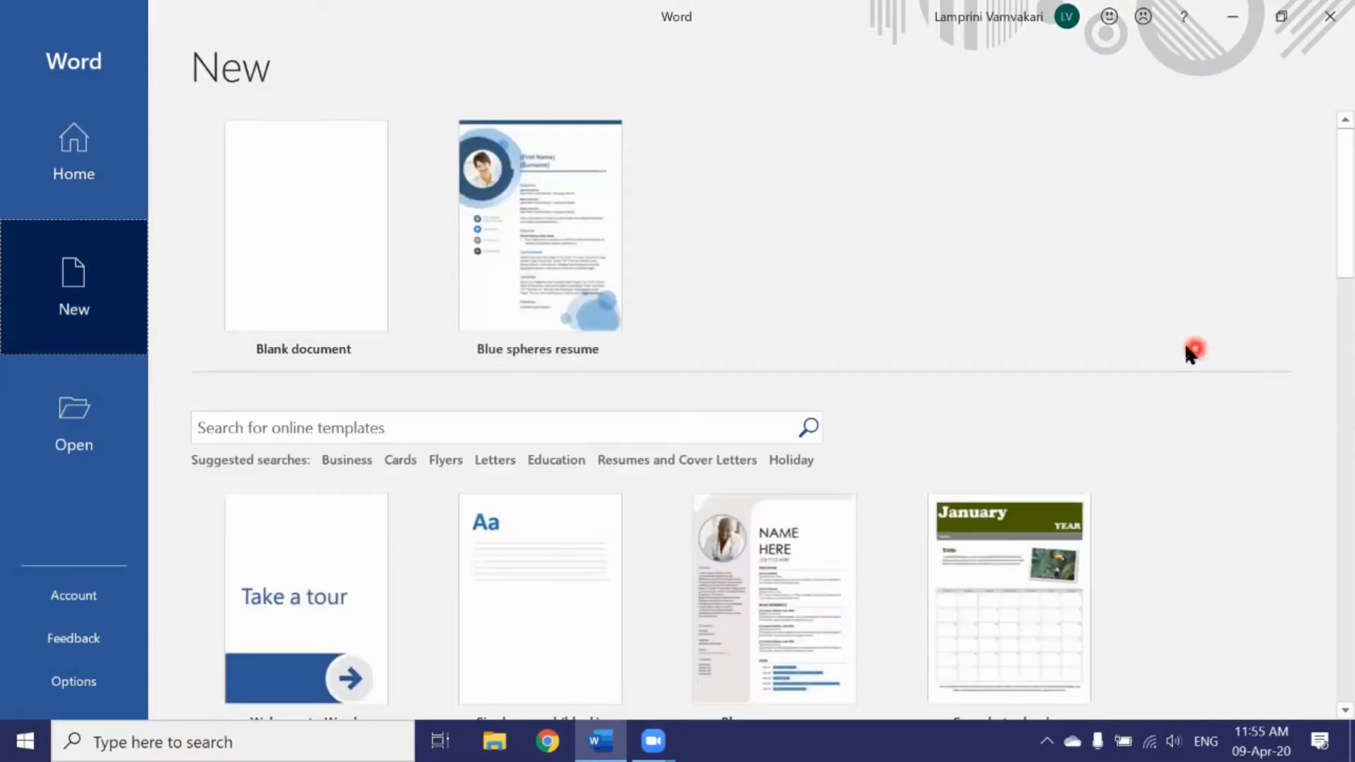
{"action": "scroll", "coordinate": [1036, 360], "scroll_direction": "down", "scroll_amount": 3}
{"action": "scroll", "coordinate": [1036, 362], "scroll_direction": "down", "scroll_amount": 10}
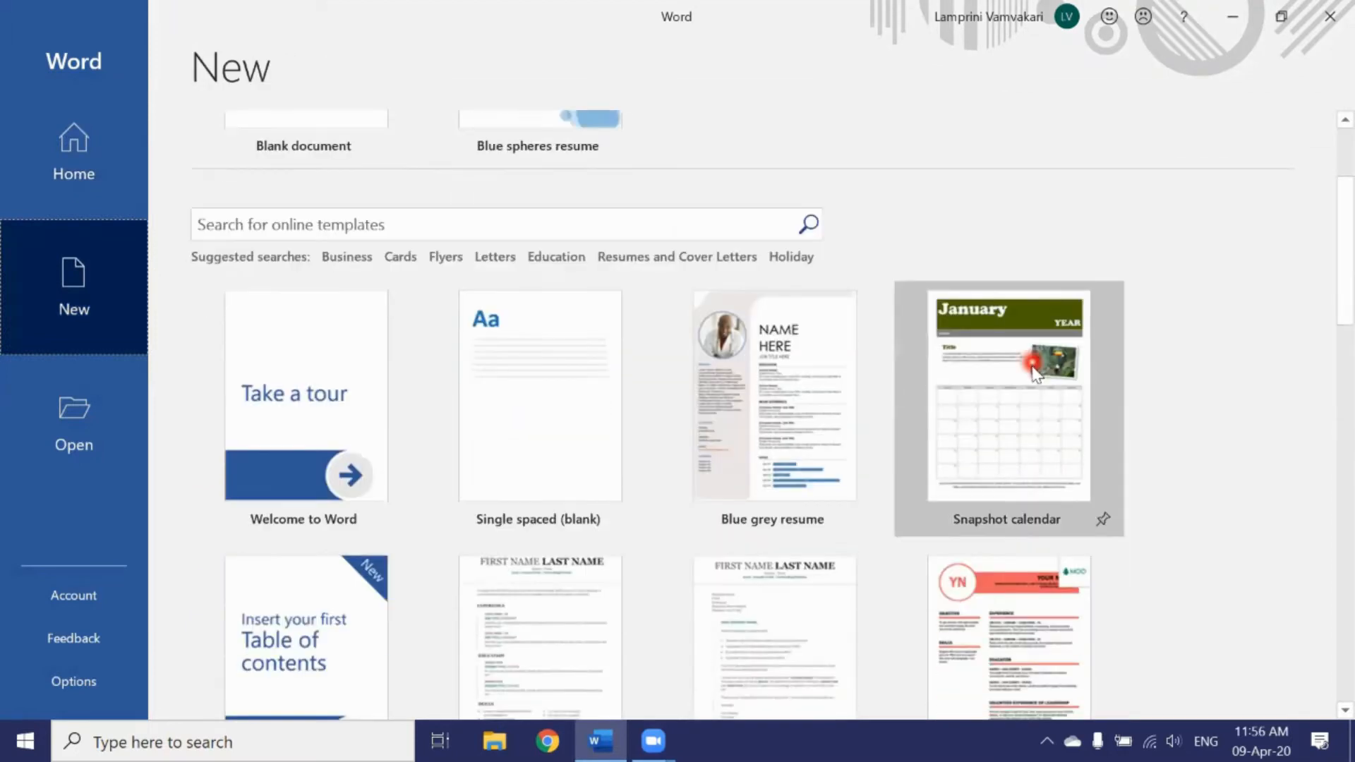
{"action": "scroll", "coordinate": [1035, 373], "scroll_direction": "down", "scroll_amount": 6}
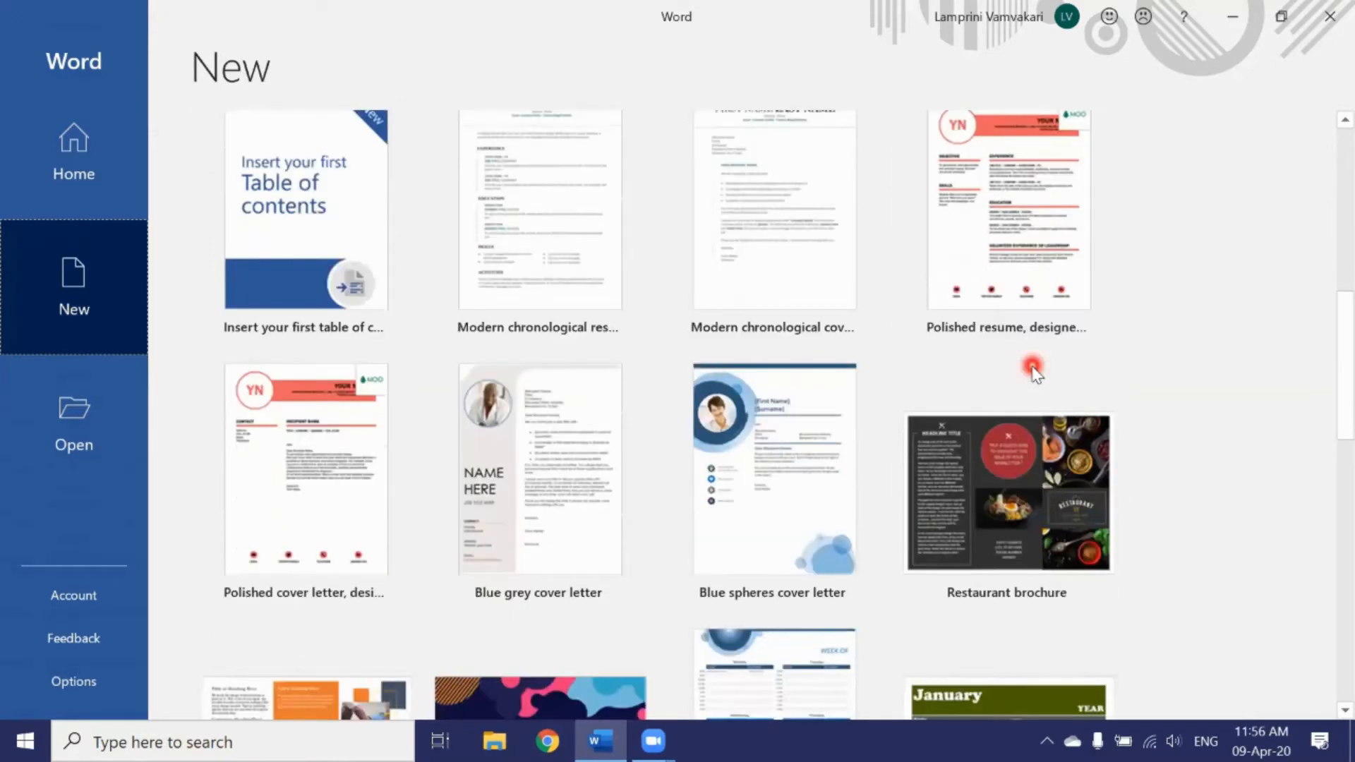
{"action": "scroll", "coordinate": [1032, 368], "scroll_direction": "up", "scroll_amount": 9}
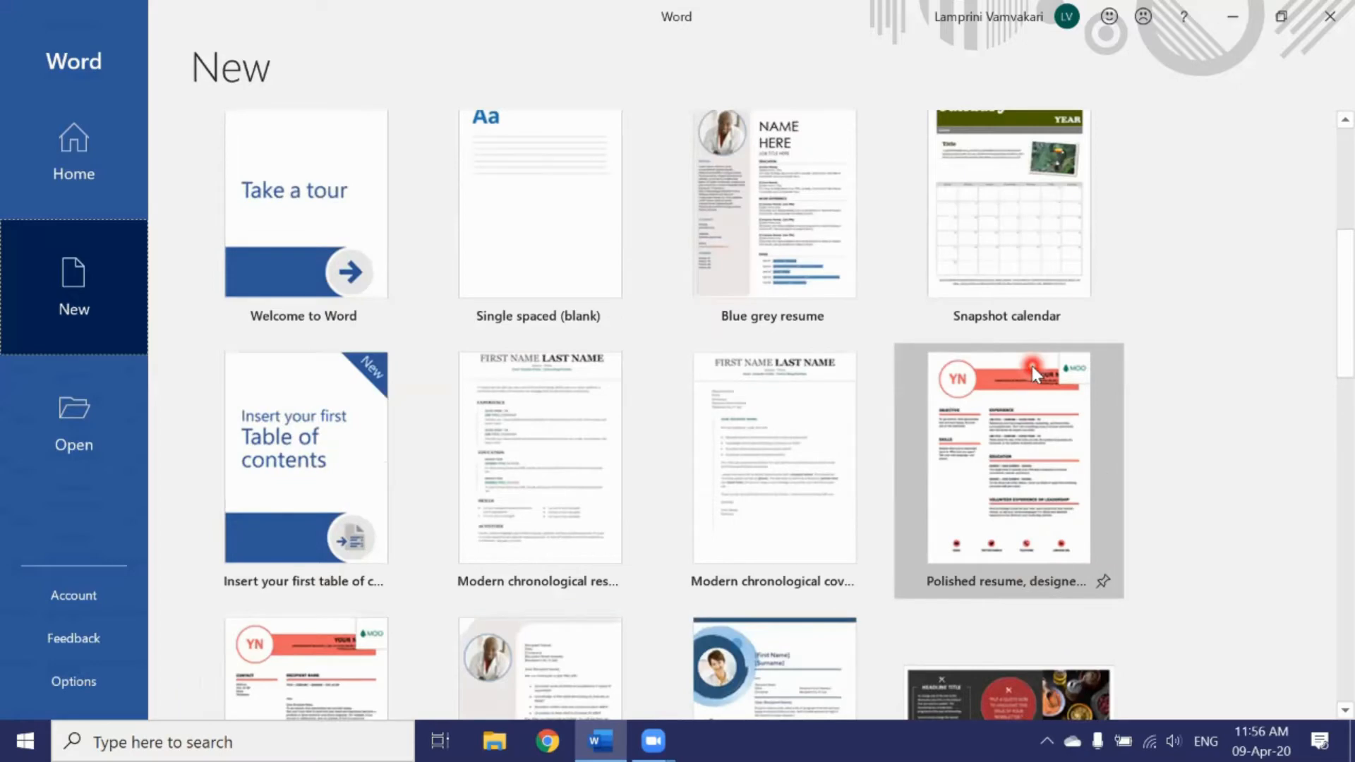
{"action": "scroll", "coordinate": [1032, 365], "scroll_direction": "up", "scroll_amount": 3}
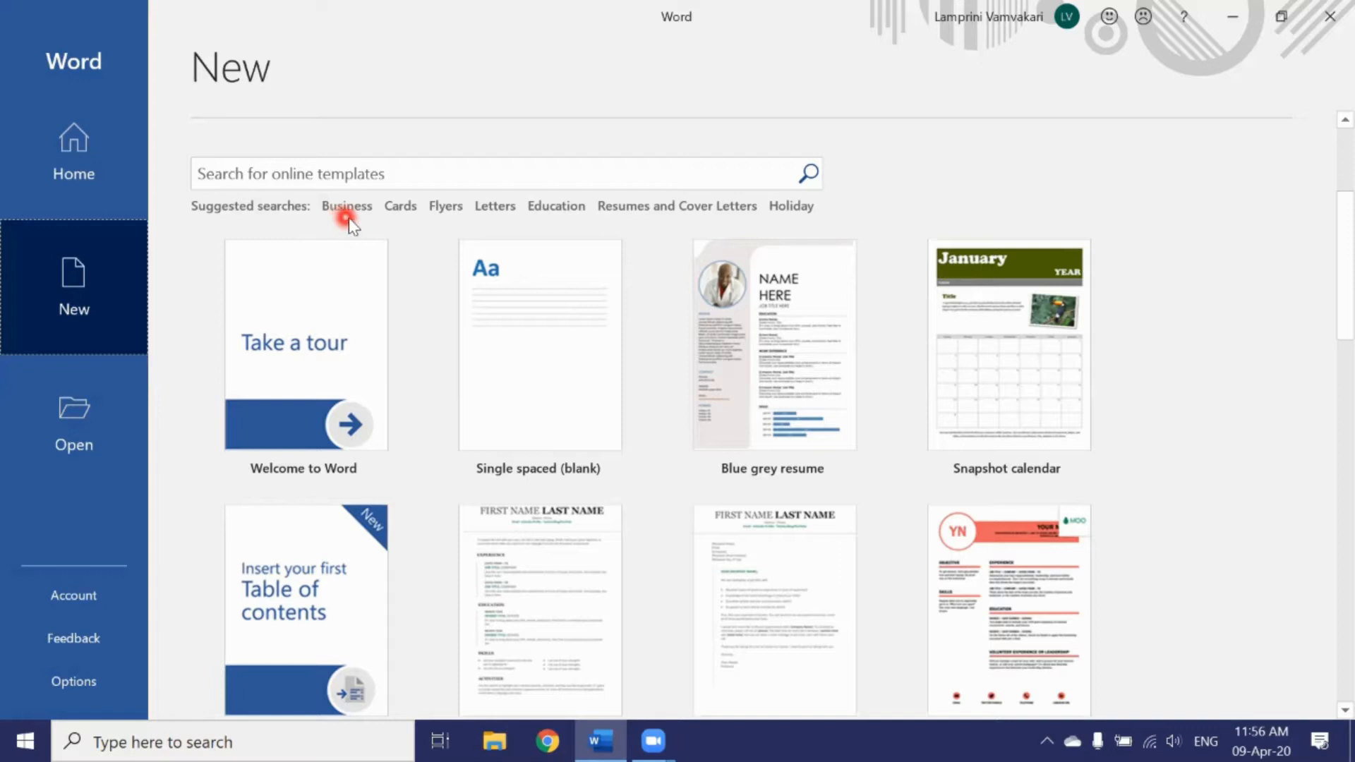
Step: Filter templates to Resumes and Cover Letters and create a document from Blue spheres resume
{"action": "left_click", "coordinate": [649, 206]}
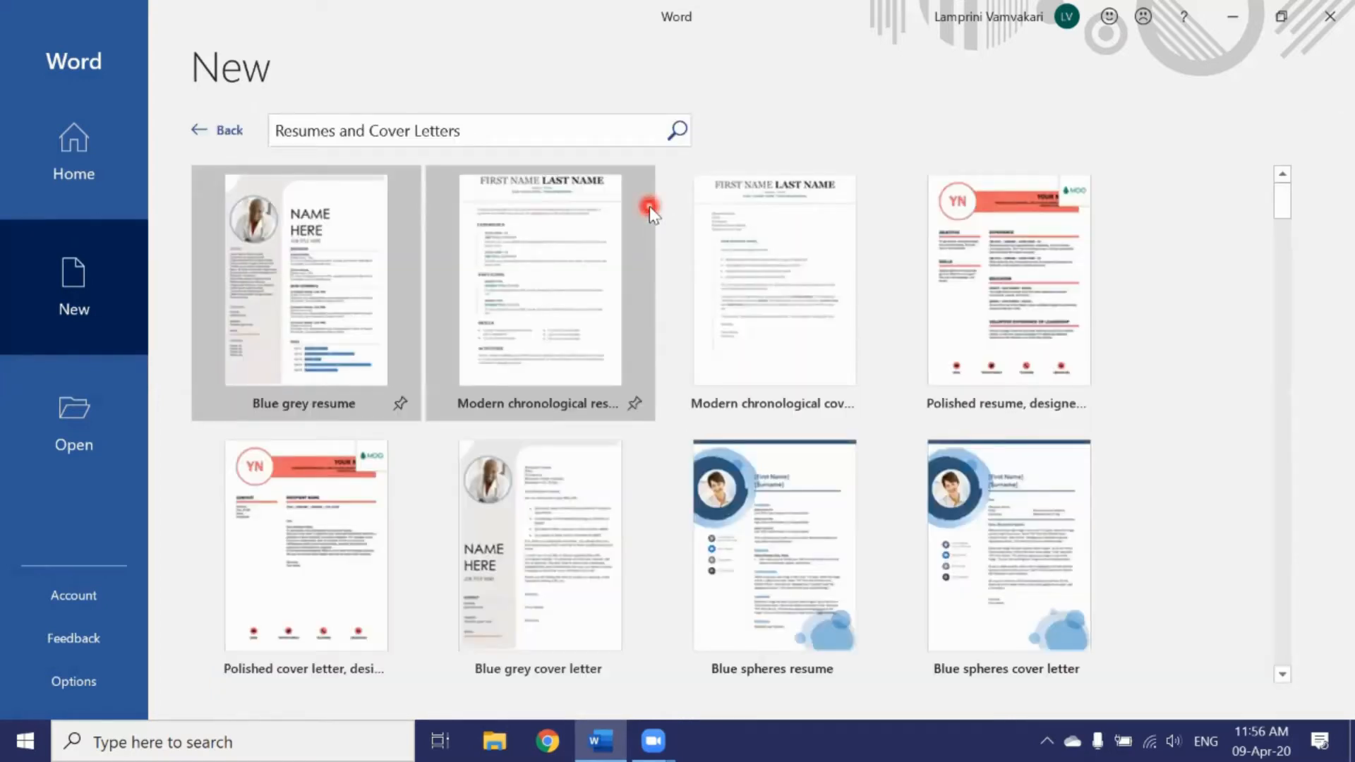
{"action": "scroll", "coordinate": [649, 210], "scroll_direction": "down", "scroll_amount": 3}
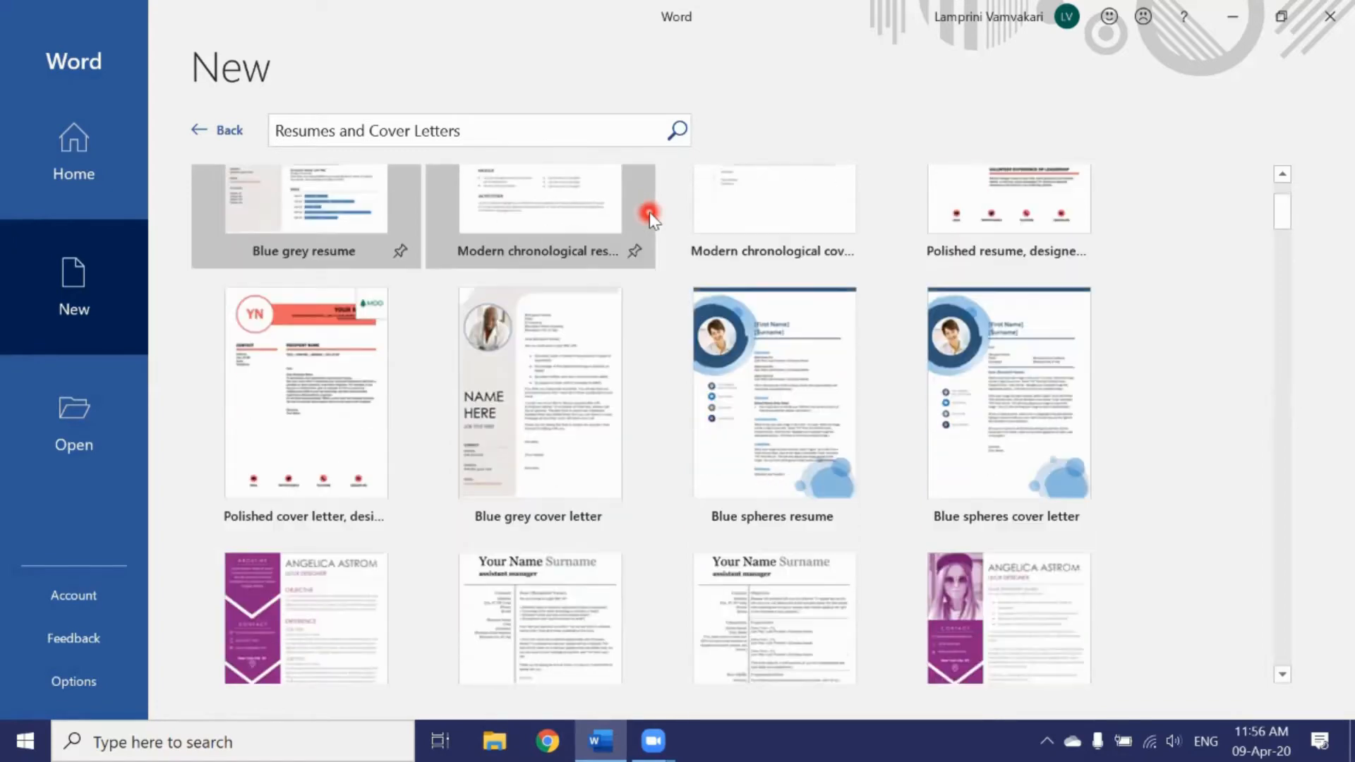
{"action": "scroll", "coordinate": [649, 211], "scroll_direction": "down", "scroll_amount": 3}
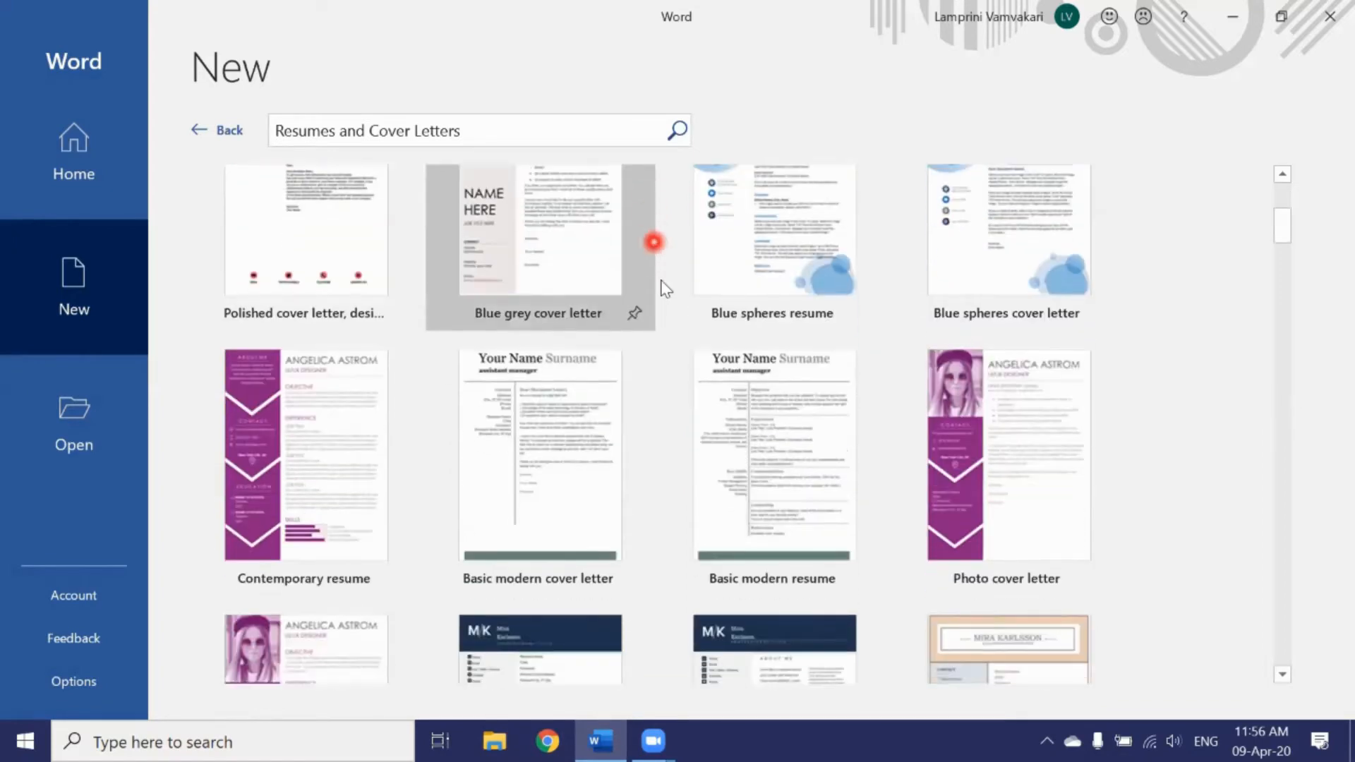
{"action": "scroll", "coordinate": [661, 300], "scroll_direction": "down", "scroll_amount": 3}
{"action": "scroll", "coordinate": [662, 300], "scroll_direction": "up", "scroll_amount": 5}
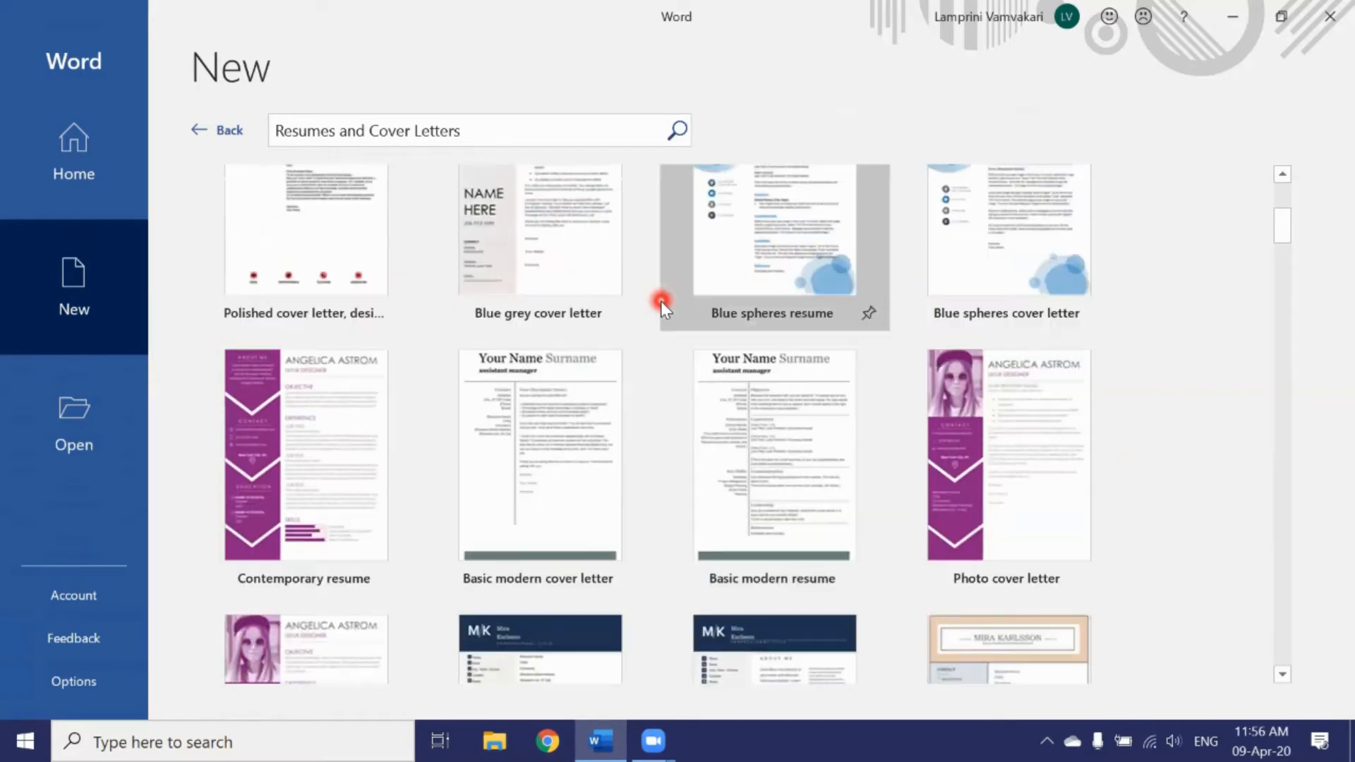
{"action": "scroll", "coordinate": [660, 301], "scroll_direction": "up", "scroll_amount": 2}
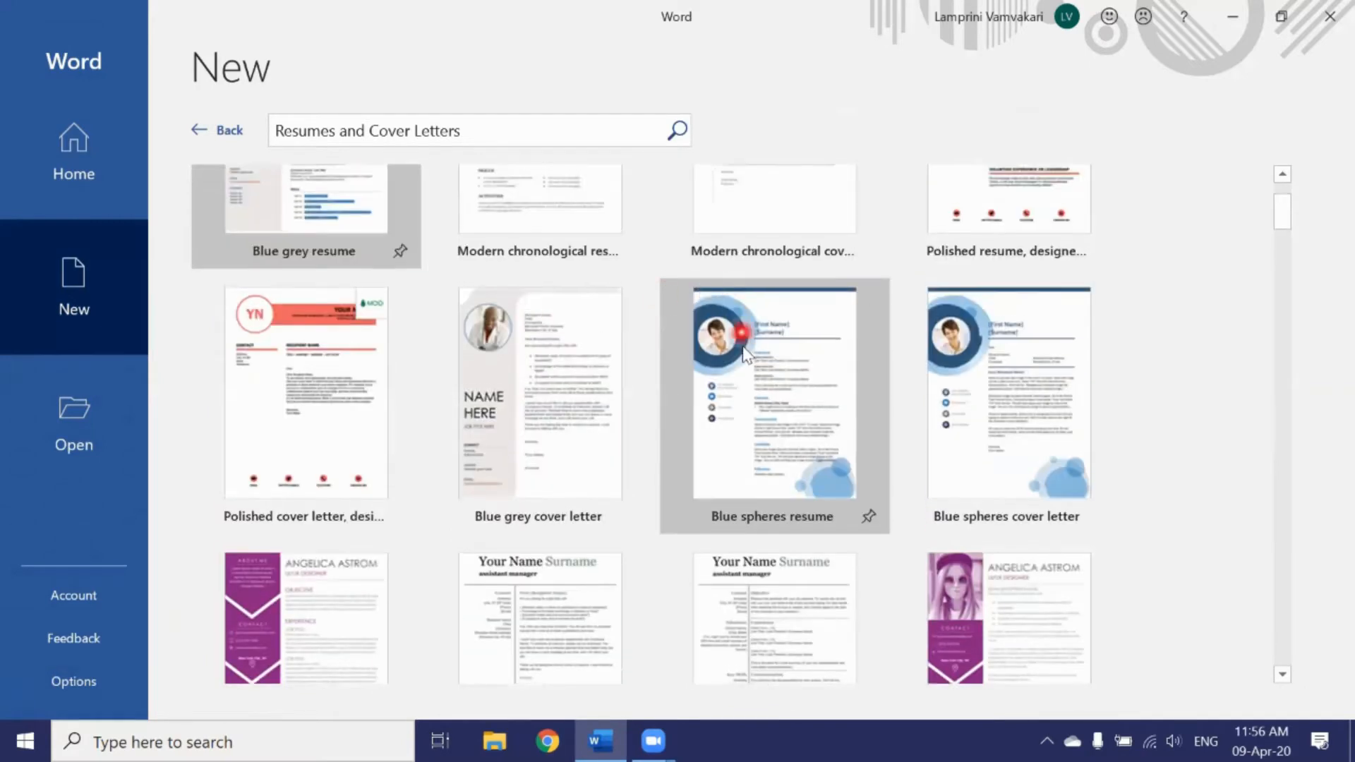
{"action": "left_click", "coordinate": [742, 350]}
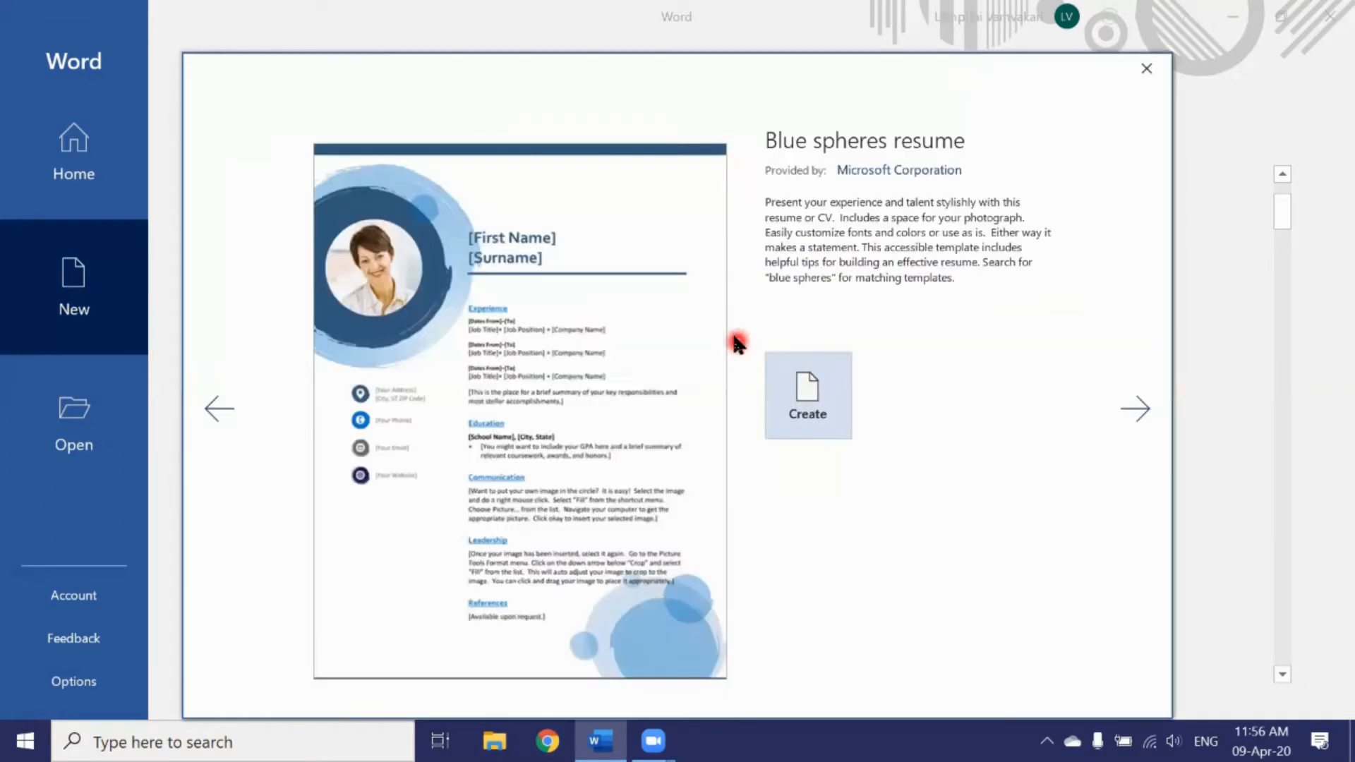
{"action": "left_click", "coordinate": [808, 391]}
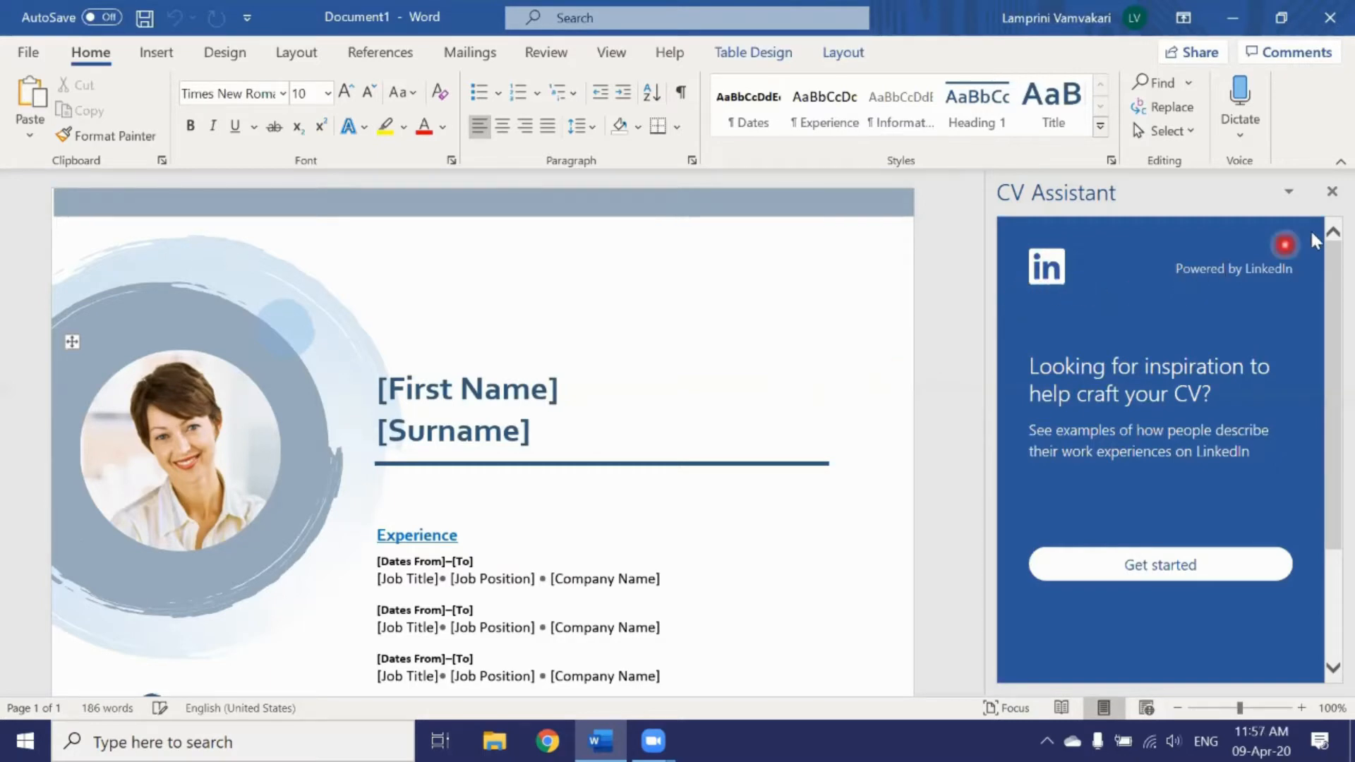
Step: Close the CV Assistant pane and replace the first-name and surname placeholders with a full name
{"action": "left_click", "coordinate": [1327, 193]}
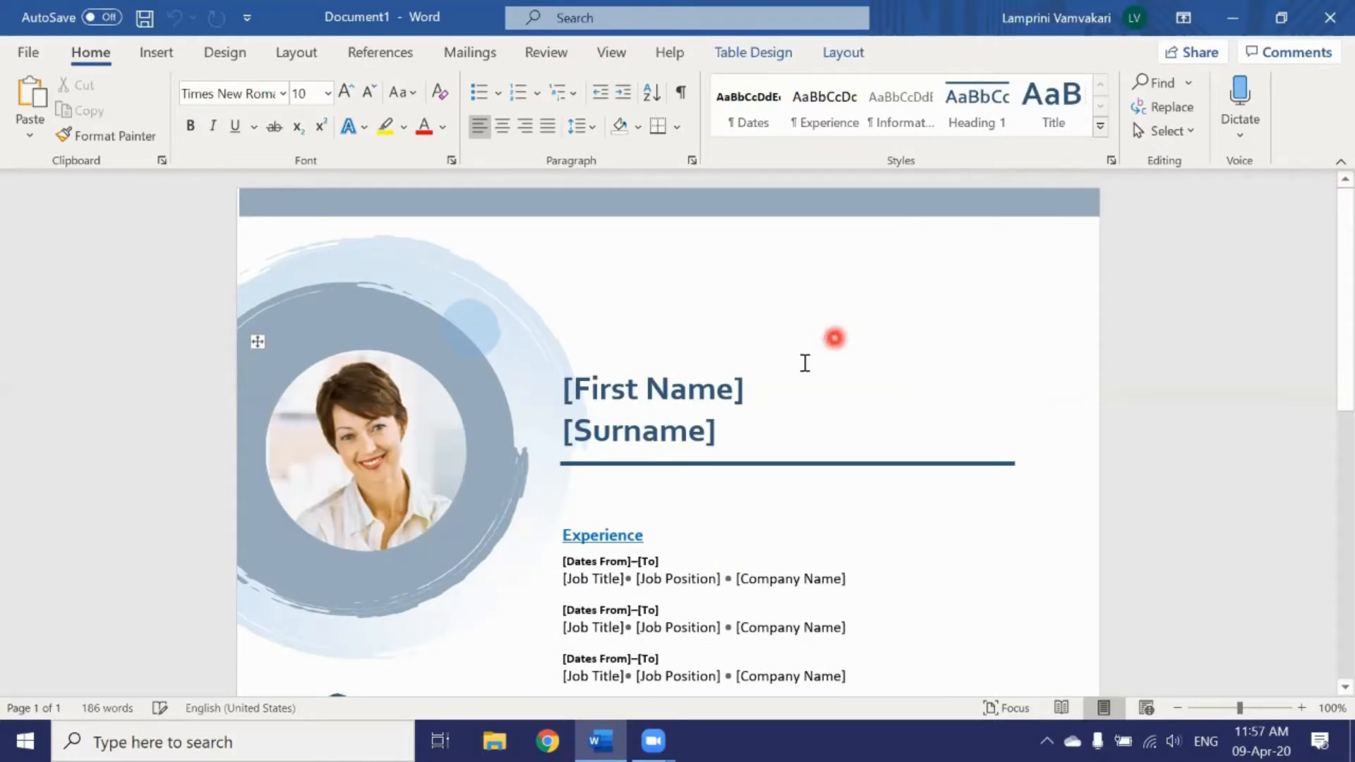
{"action": "left_click", "coordinate": [699, 395]}
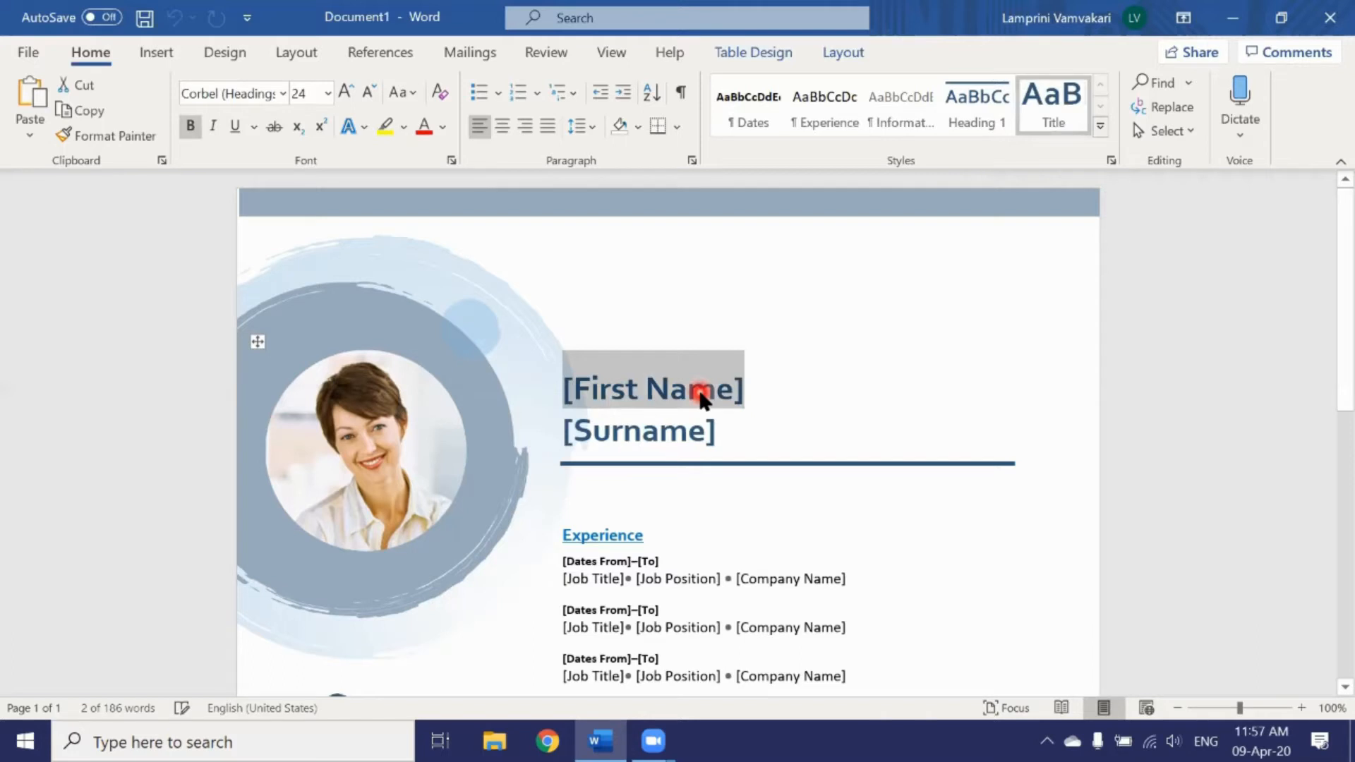
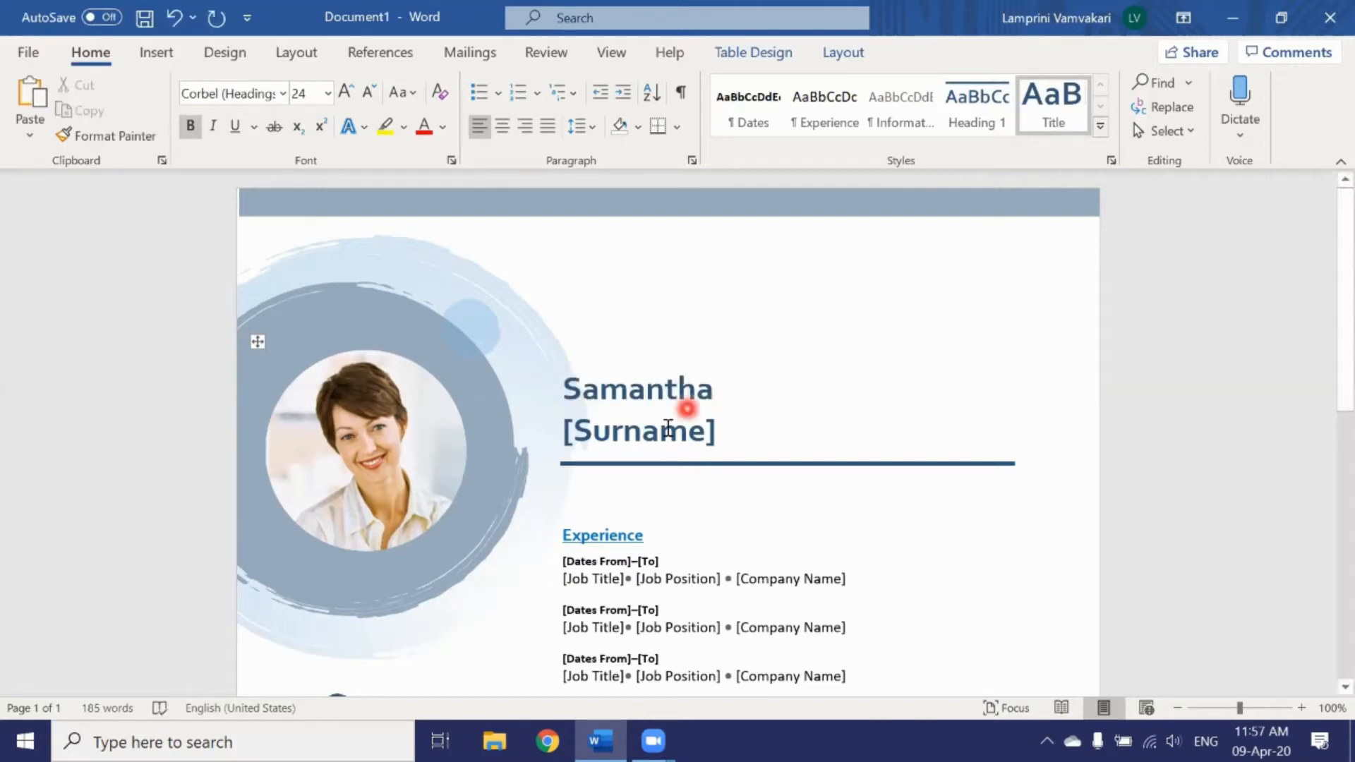
{"action": "left_click", "coordinate": [665, 432]}
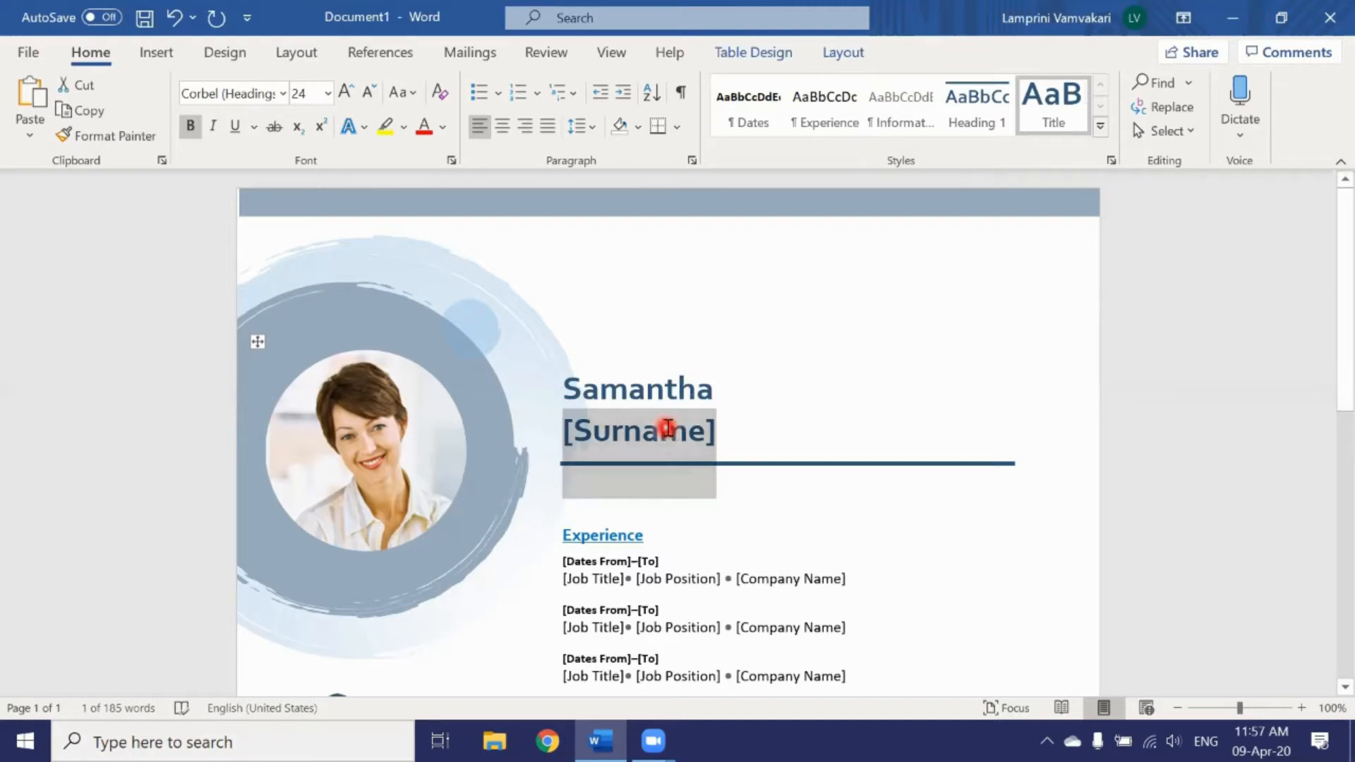
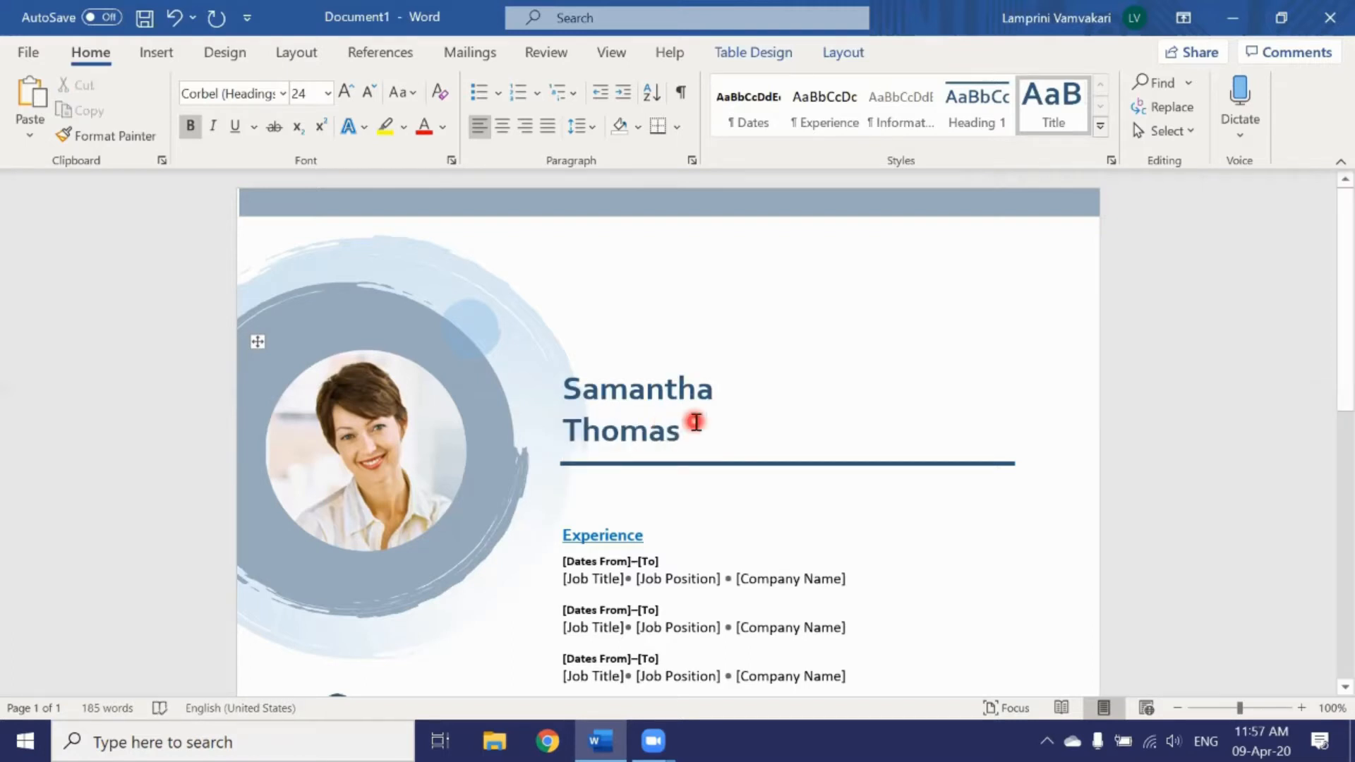
Step: Scroll through the resume to review its Experience, Education and Communication sections
{"action": "scroll", "coordinate": [695, 427], "scroll_direction": "down", "scroll_amount": 2}
{"action": "scroll", "coordinate": [698, 427], "scroll_direction": "down", "scroll_amount": 3}
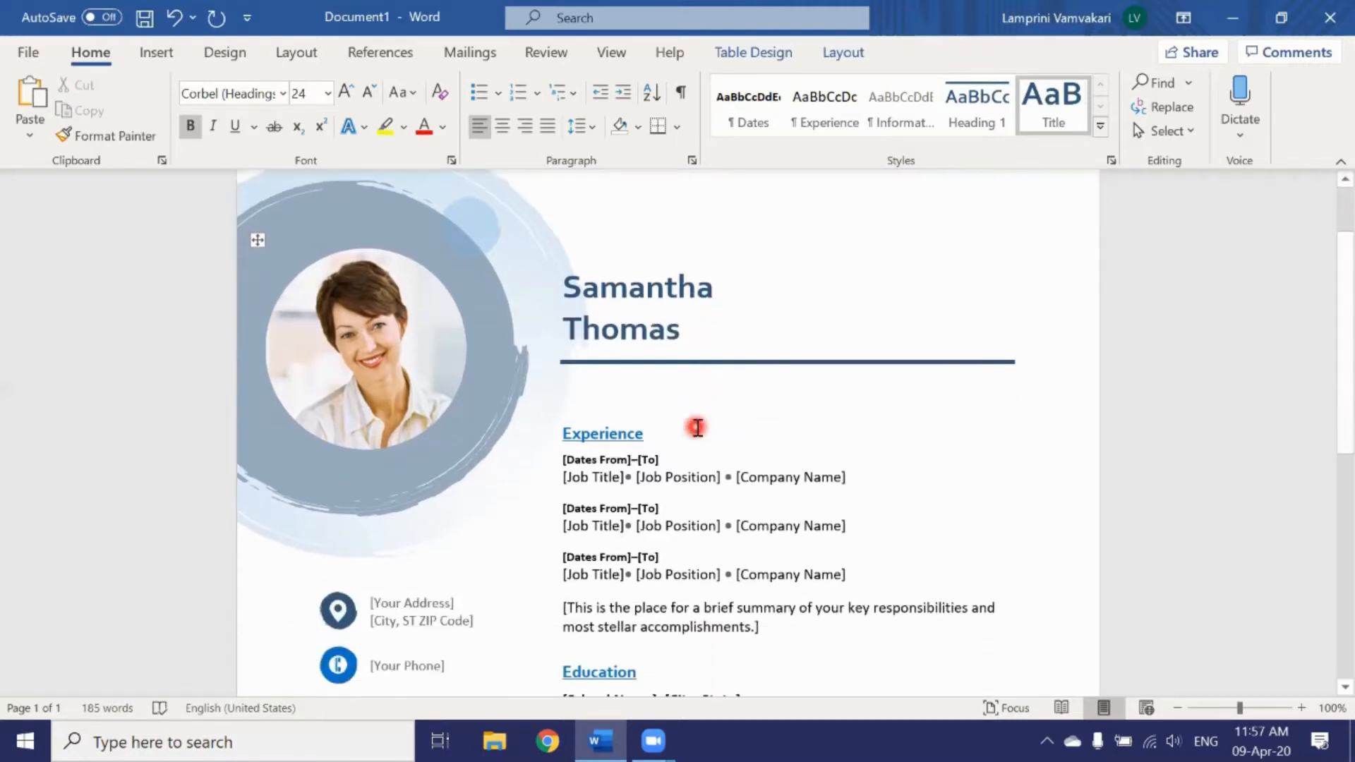
{"action": "scroll", "coordinate": [697, 427], "scroll_direction": "down", "scroll_amount": 7}
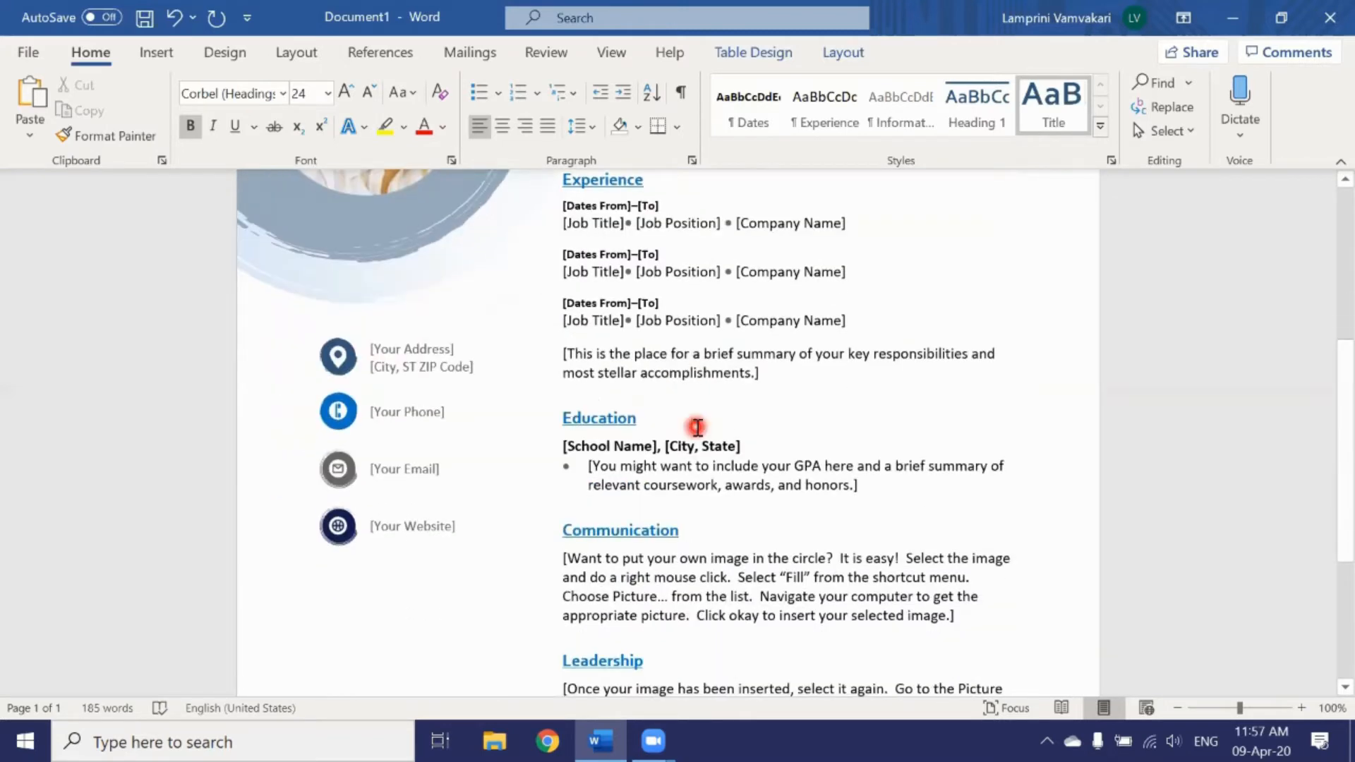
{"action": "scroll", "coordinate": [697, 427], "scroll_direction": "down", "scroll_amount": 4}
{"action": "scroll", "coordinate": [697, 427], "scroll_direction": "up", "scroll_amount": 6}
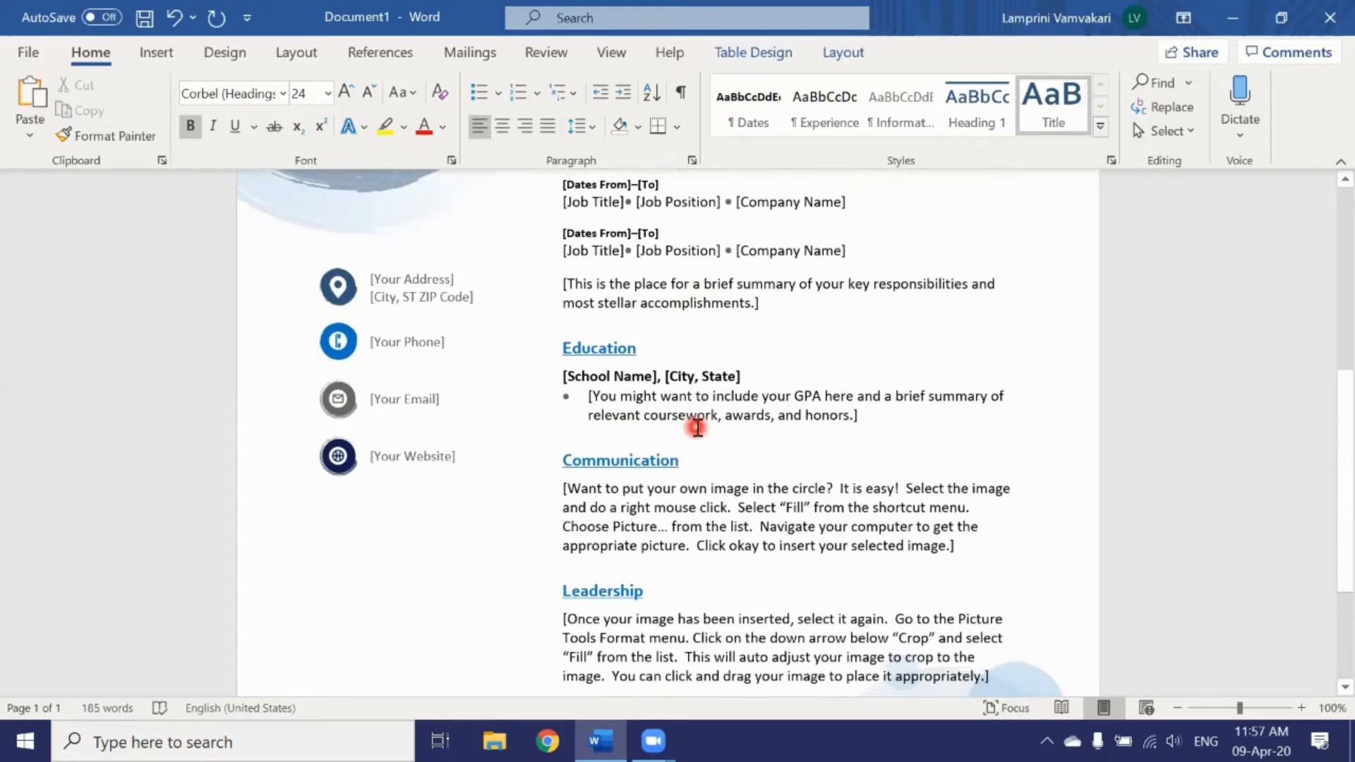
{"action": "scroll", "coordinate": [697, 427], "scroll_direction": "up", "scroll_amount": 2}
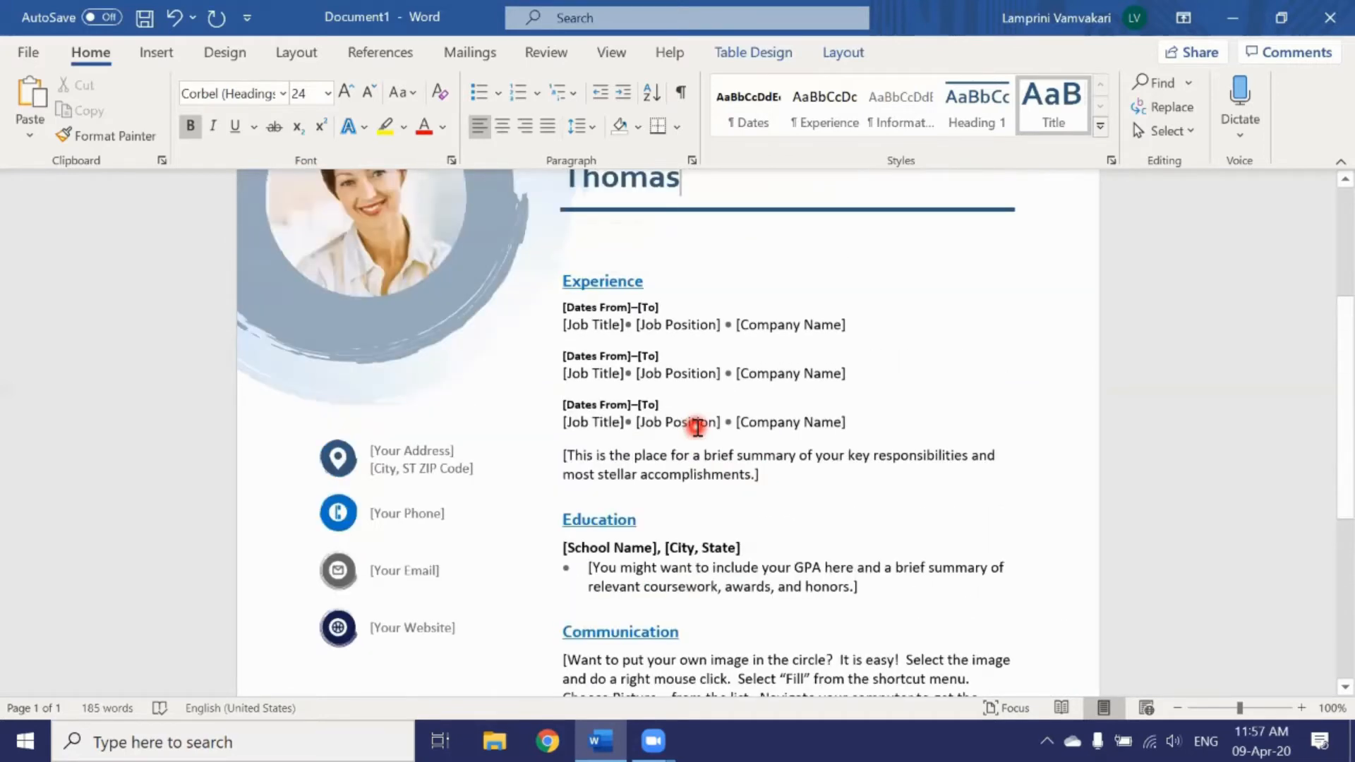
{"action": "scroll", "coordinate": [698, 427], "scroll_direction": "up", "scroll_amount": 4}
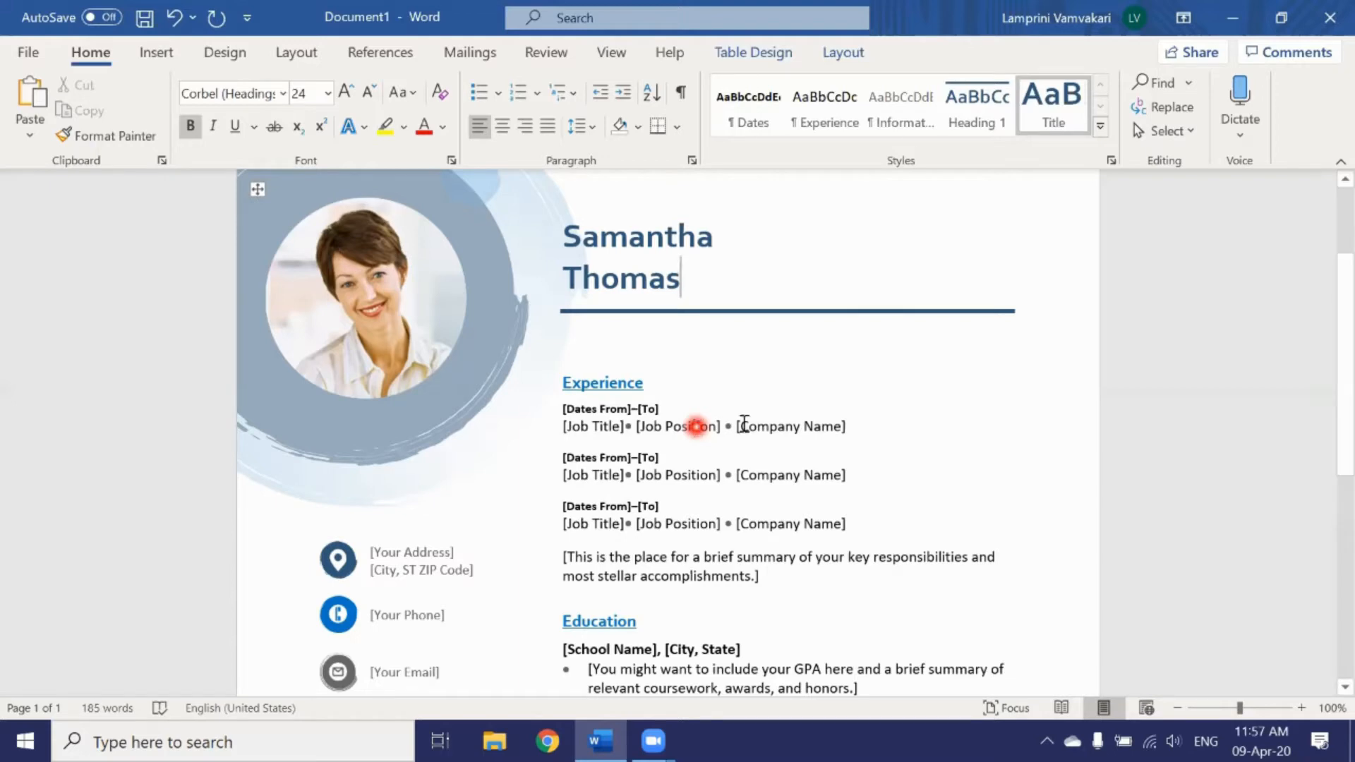
Step: Close the resume document and discard it without saving
{"action": "left_click", "coordinate": [1323, 24]}
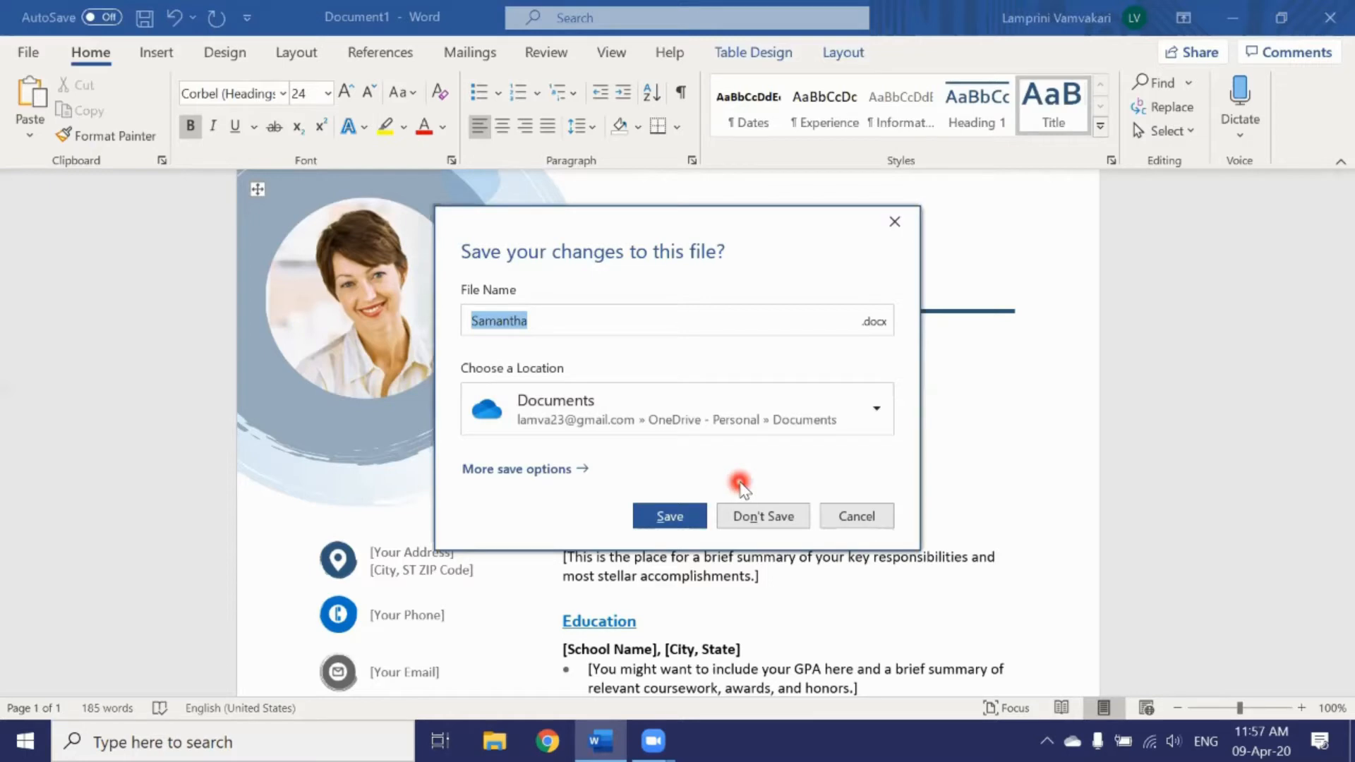
{"action": "left_click", "coordinate": [751, 511]}
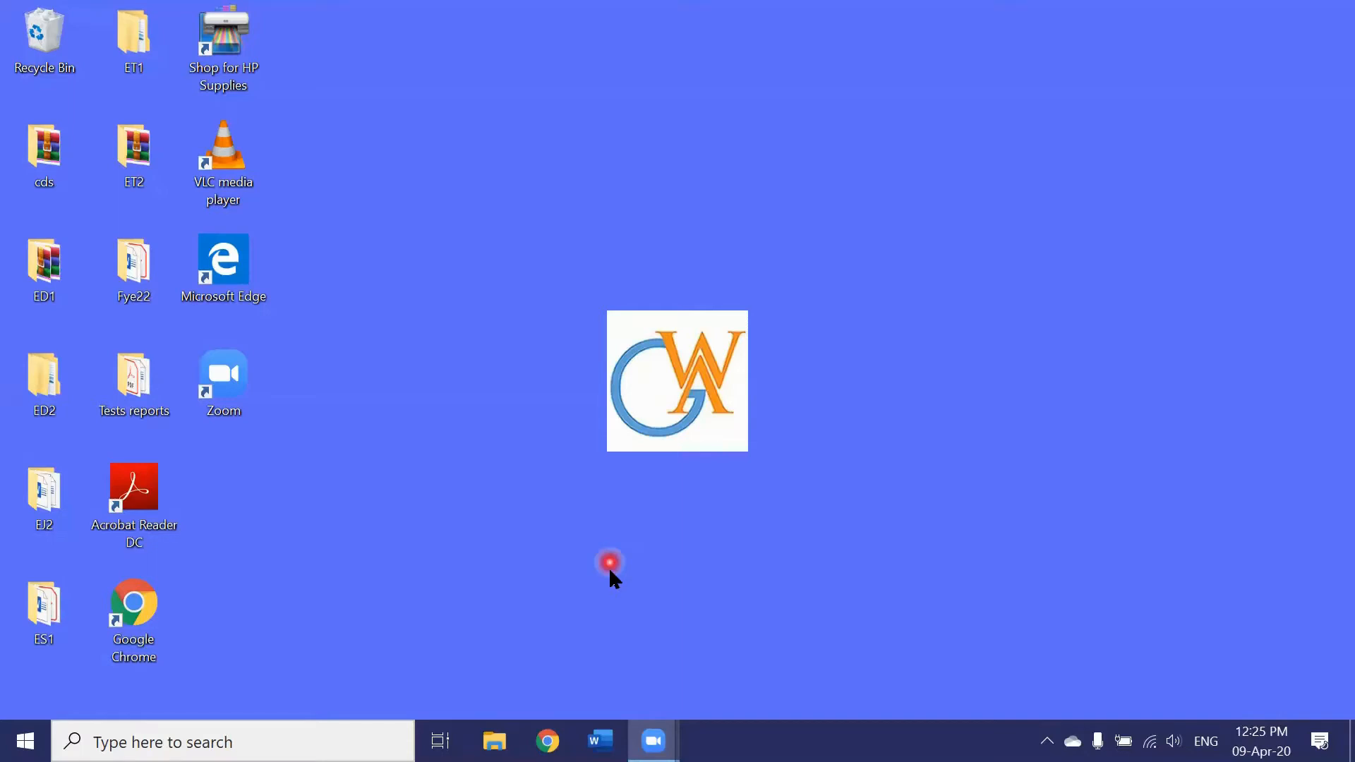
Step: Relaunch Word from the taskbar and create a new blank document
{"action": "left_click", "coordinate": [598, 740]}
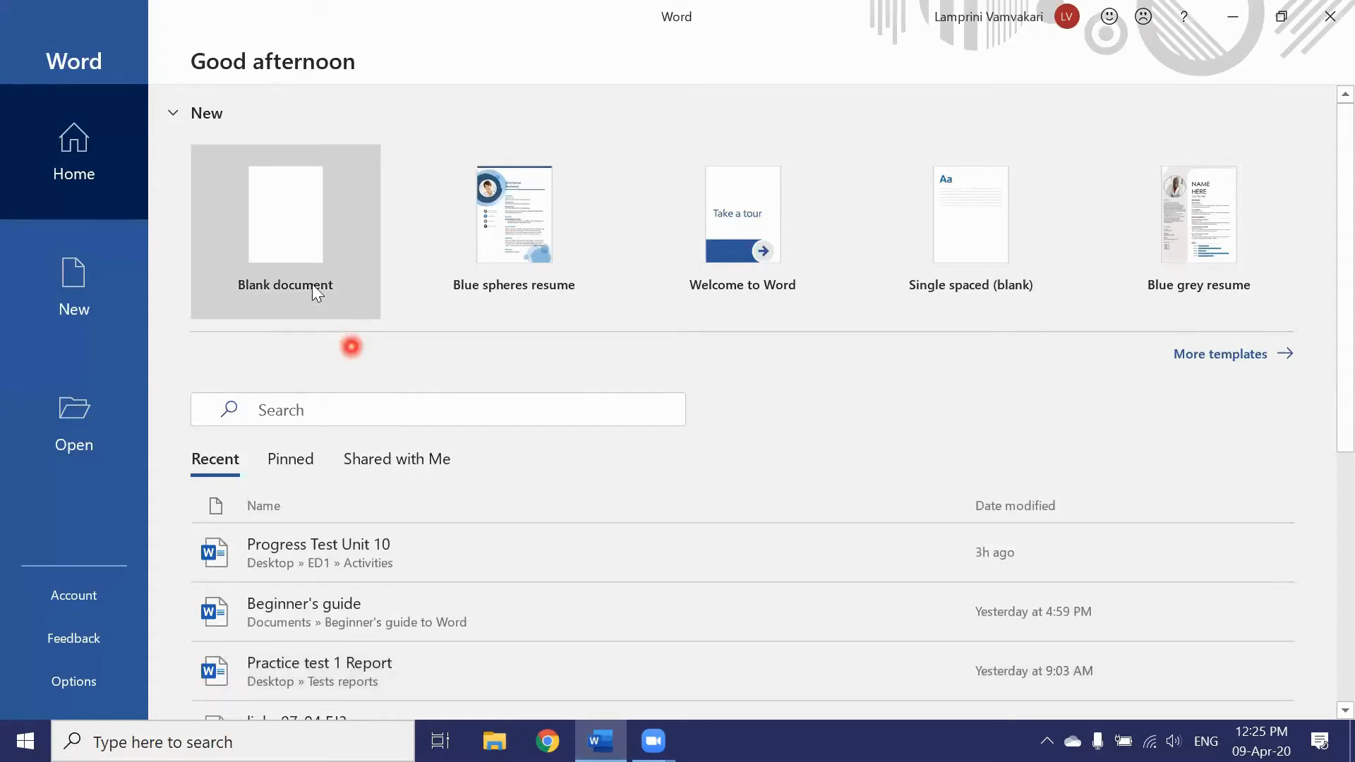
{"action": "left_click", "coordinate": [295, 229]}
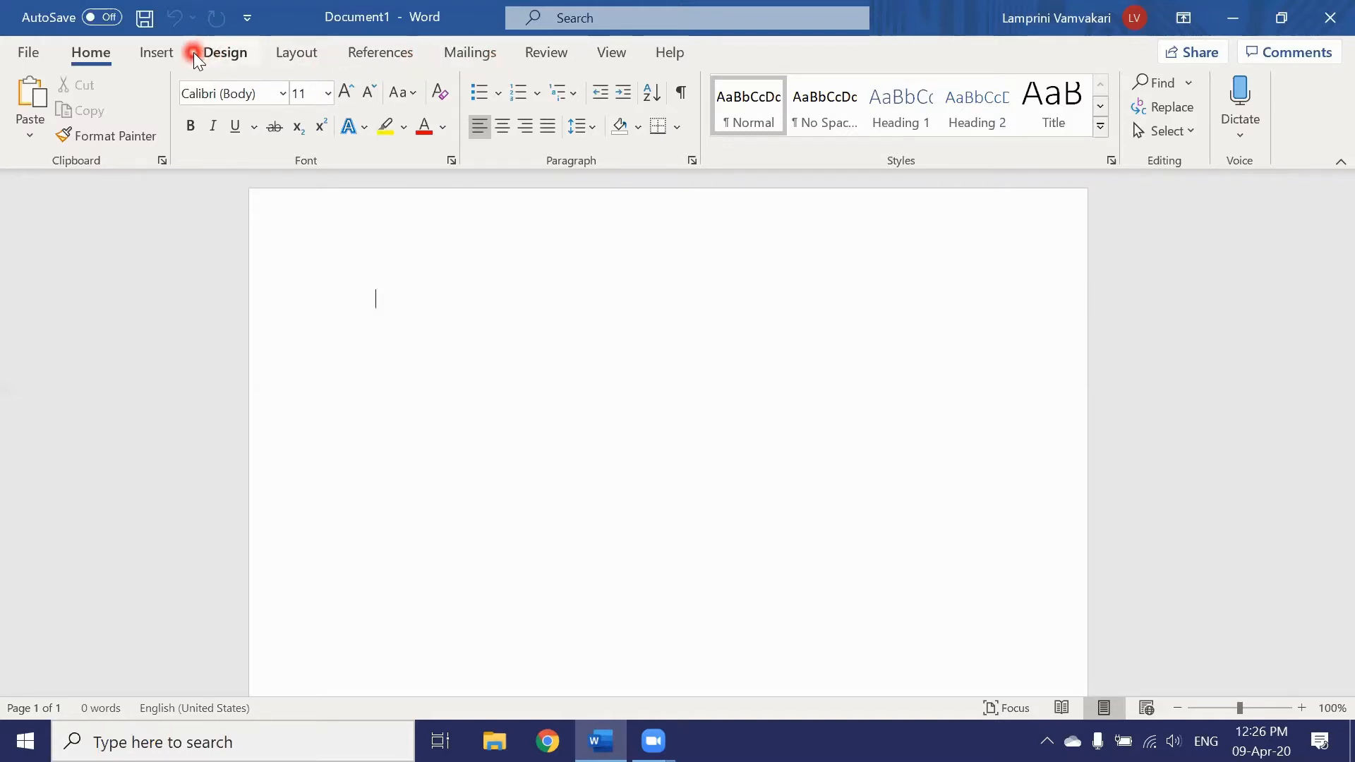
Step: Switch between the Insert and Home ribbon tabs, finishing on Insert
{"action": "left_click", "coordinate": [151, 50]}
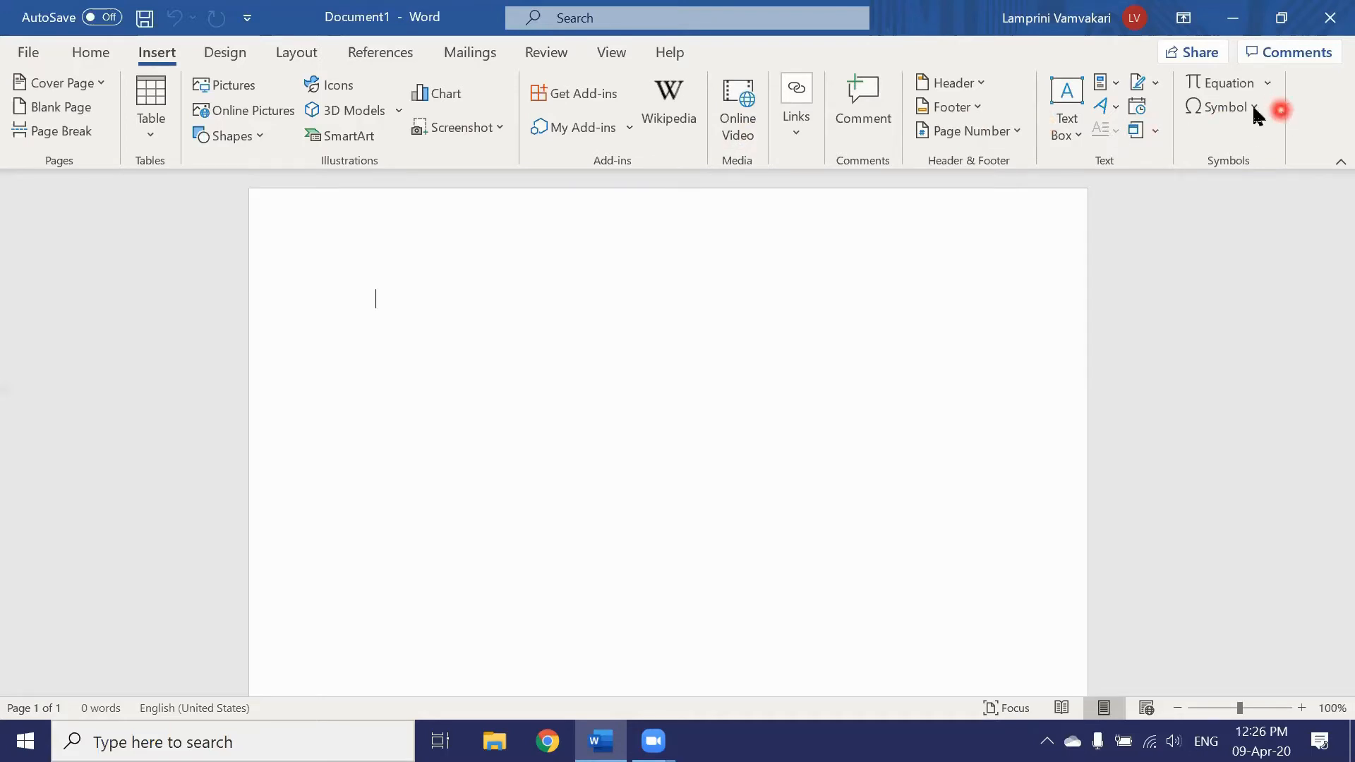
{"action": "left_click", "coordinate": [94, 52]}
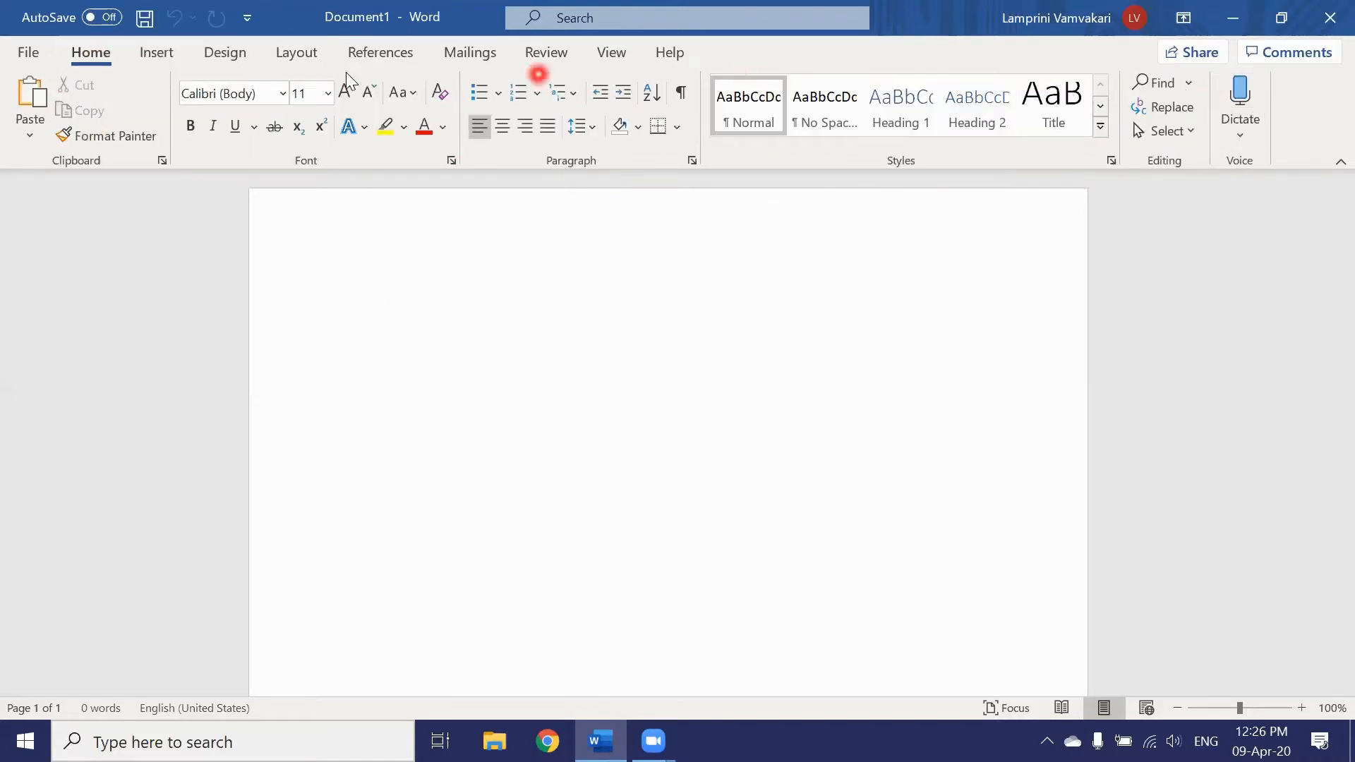
{"action": "left_click", "coordinate": [159, 58]}
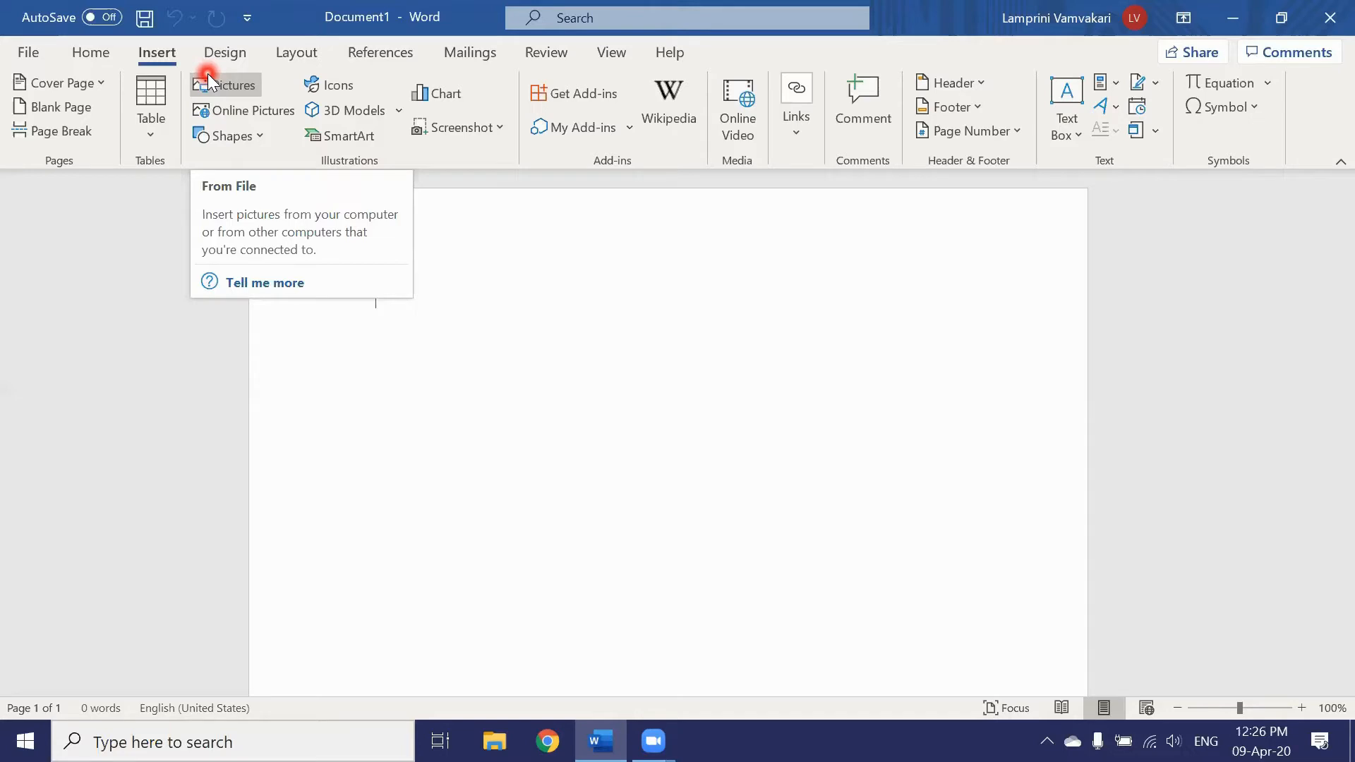
Step: Go back to the Home tab's font, paragraph and style commands
{"action": "left_click", "coordinate": [99, 59]}
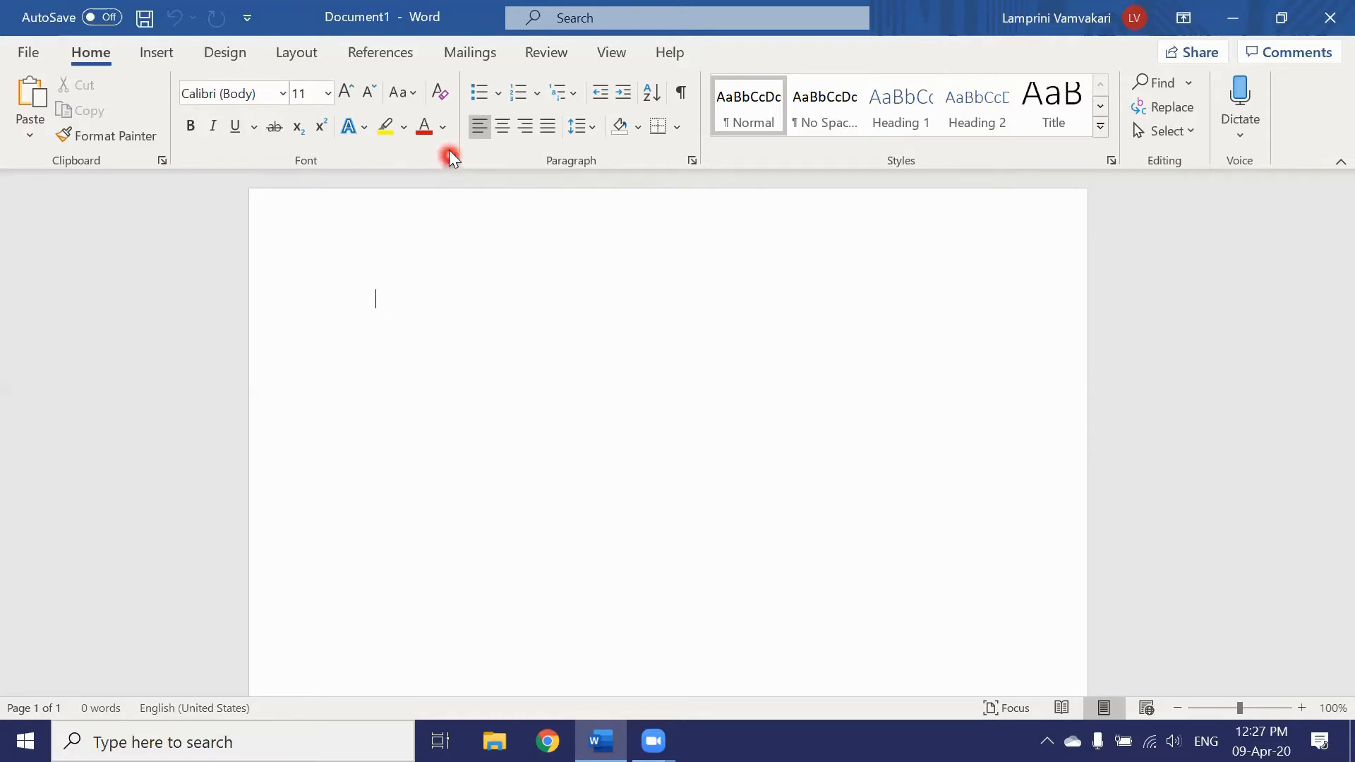
{"action": "left_click", "coordinate": [449, 162]}
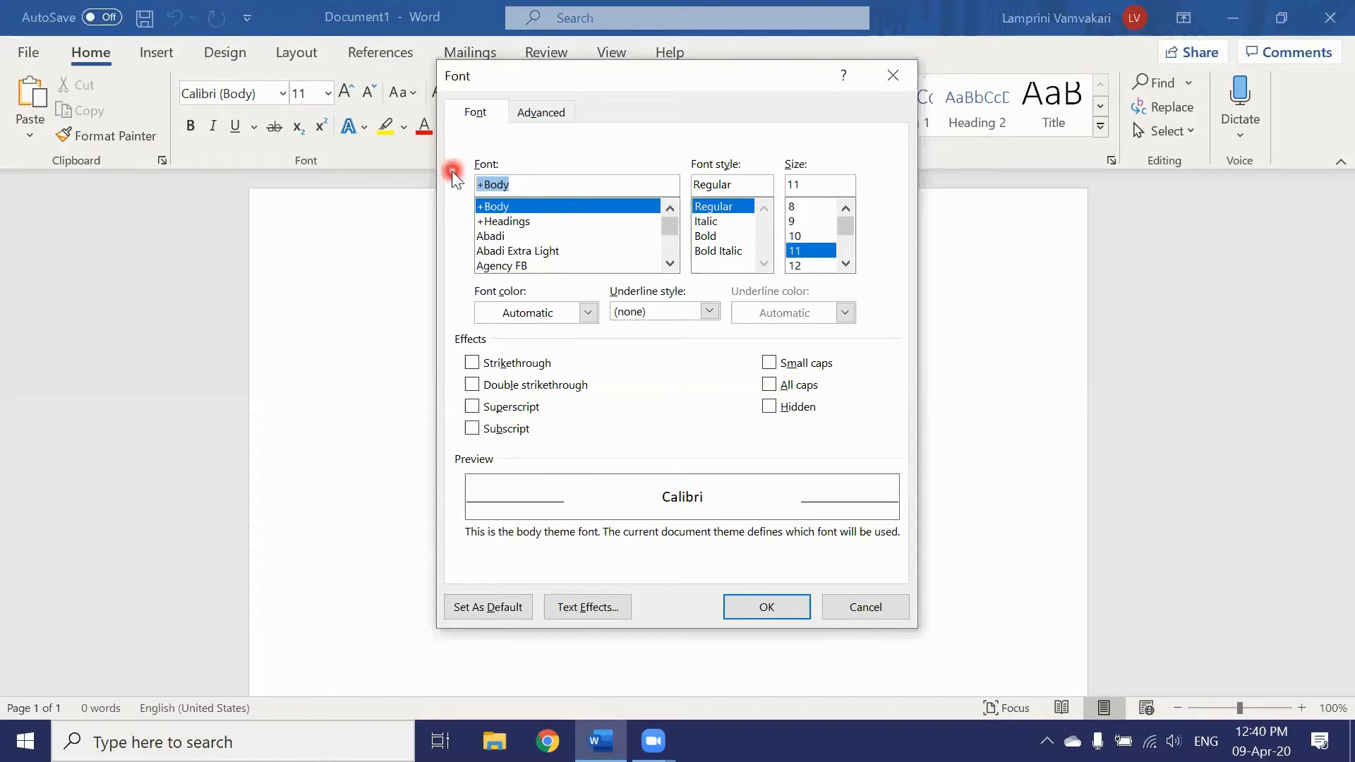
{"action": "left_click", "coordinate": [889, 75]}
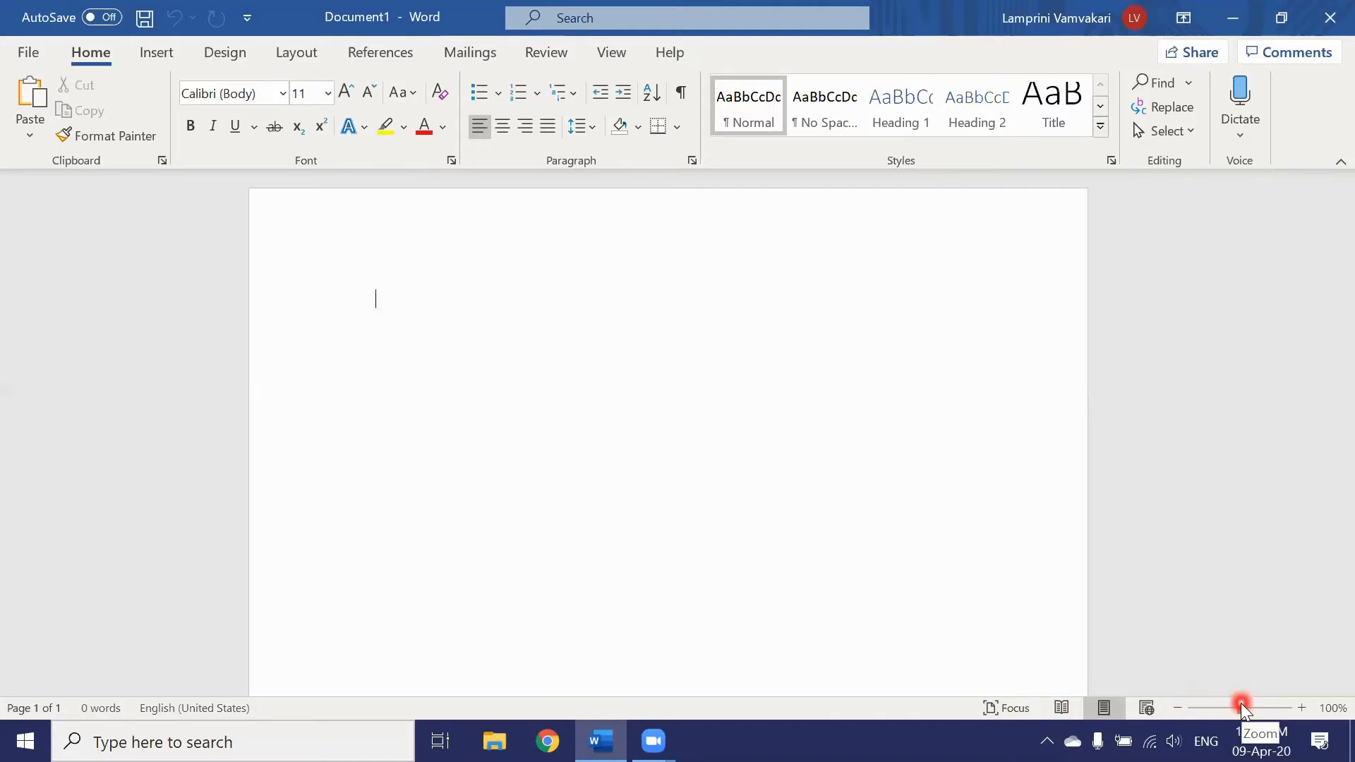
{"action": "mouse_move", "coordinate": [1241, 704]}
{"action": "left_mouse_down"}
{"action": "mouse_move", "coordinate": [1269, 704]}
{"action": "mouse_move", "coordinate": [1219, 706]}
{"action": "left_mouse_up"}
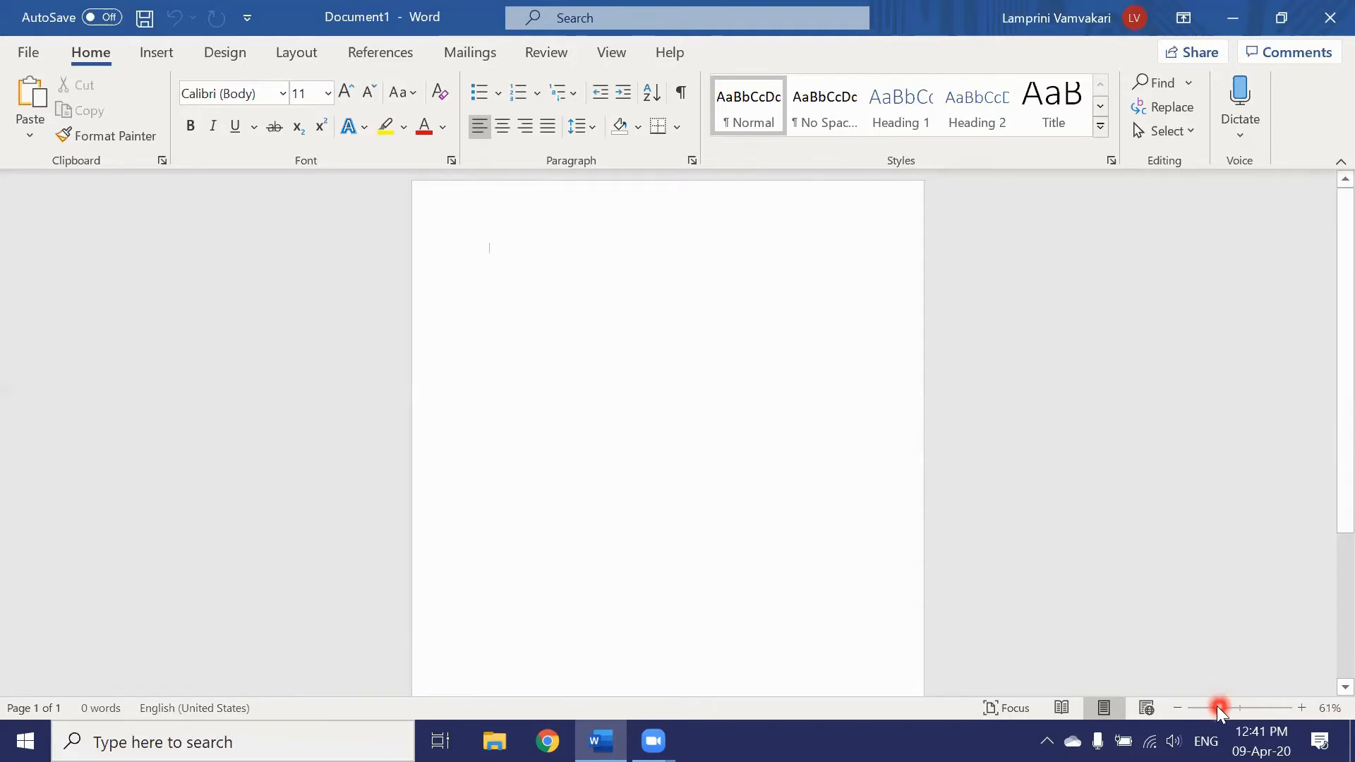
{"action": "left_click_drag", "start_coordinate": [1212, 704], "coordinate": [1240, 703]}
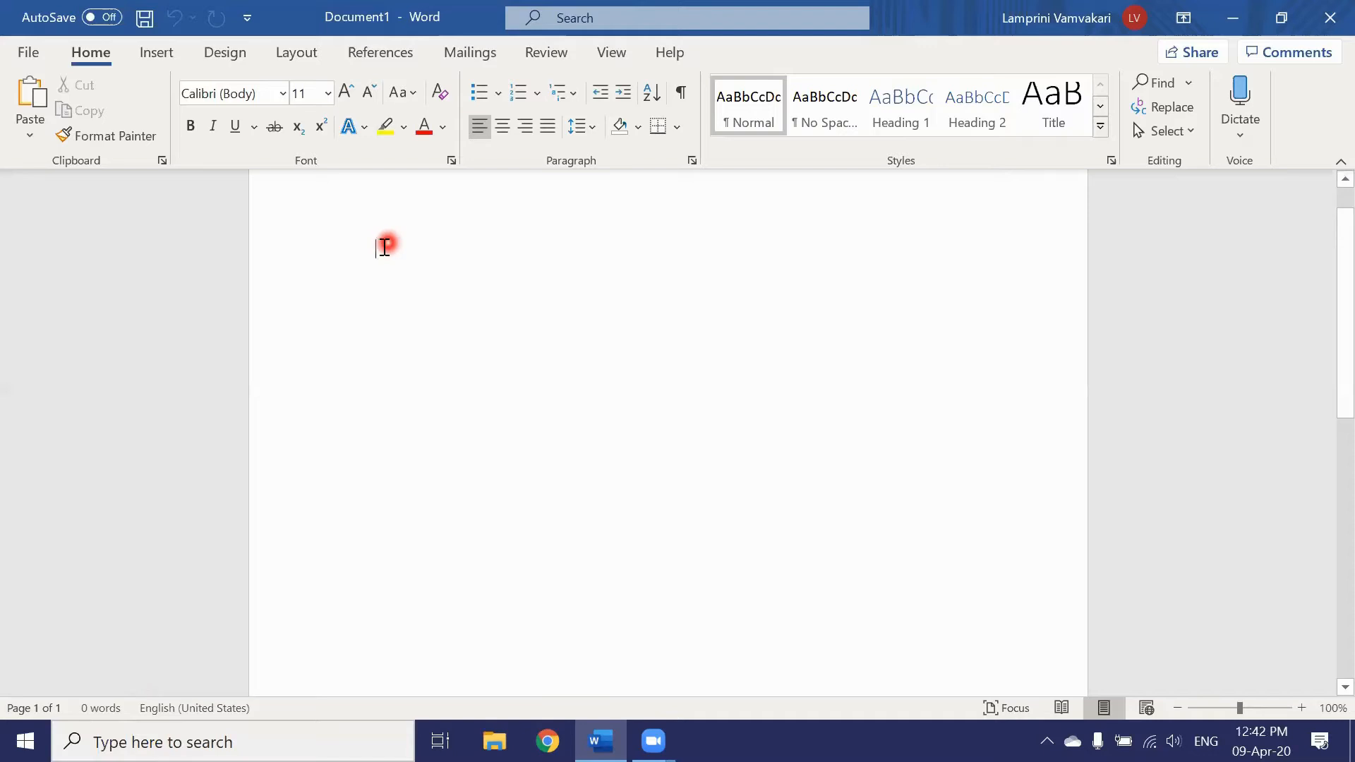
Step: Type the title 'Beginner's Guide to Word' at the top of the page
{"action": "type", "text": "Beginner"}
{"action": "type", "text": "'s"}
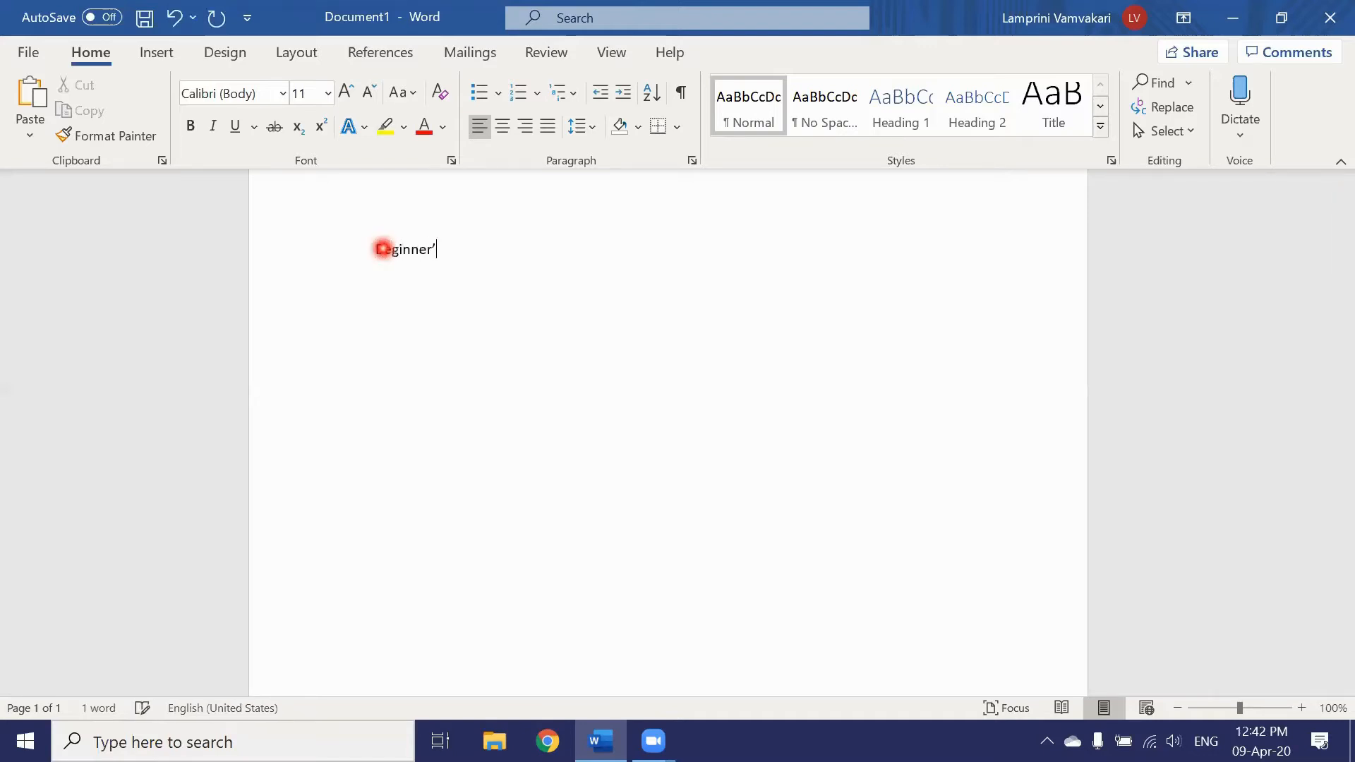
{"action": "type", "text": " Guide to Word"}
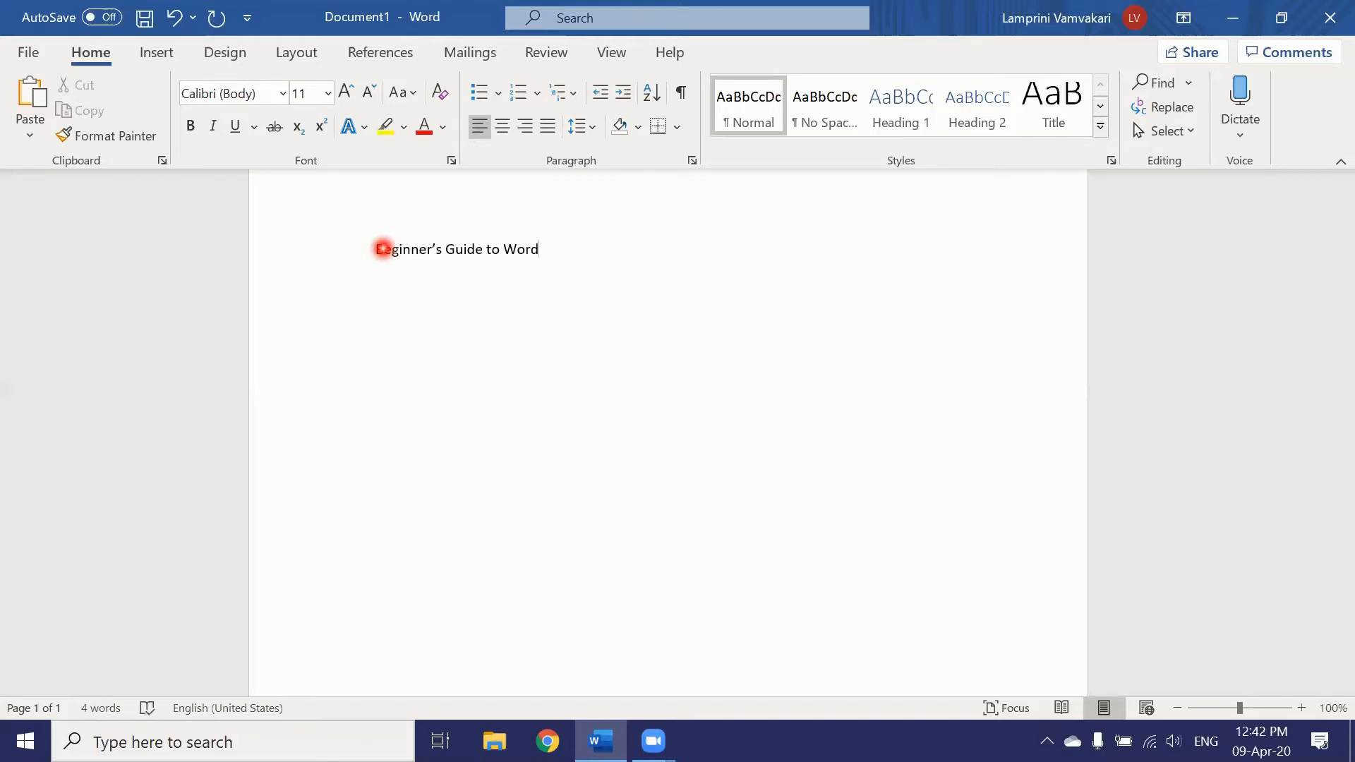
Step: Check the document's word count statistics (4 words, 24 characters) and close them
{"action": "left_click", "coordinate": [105, 707]}
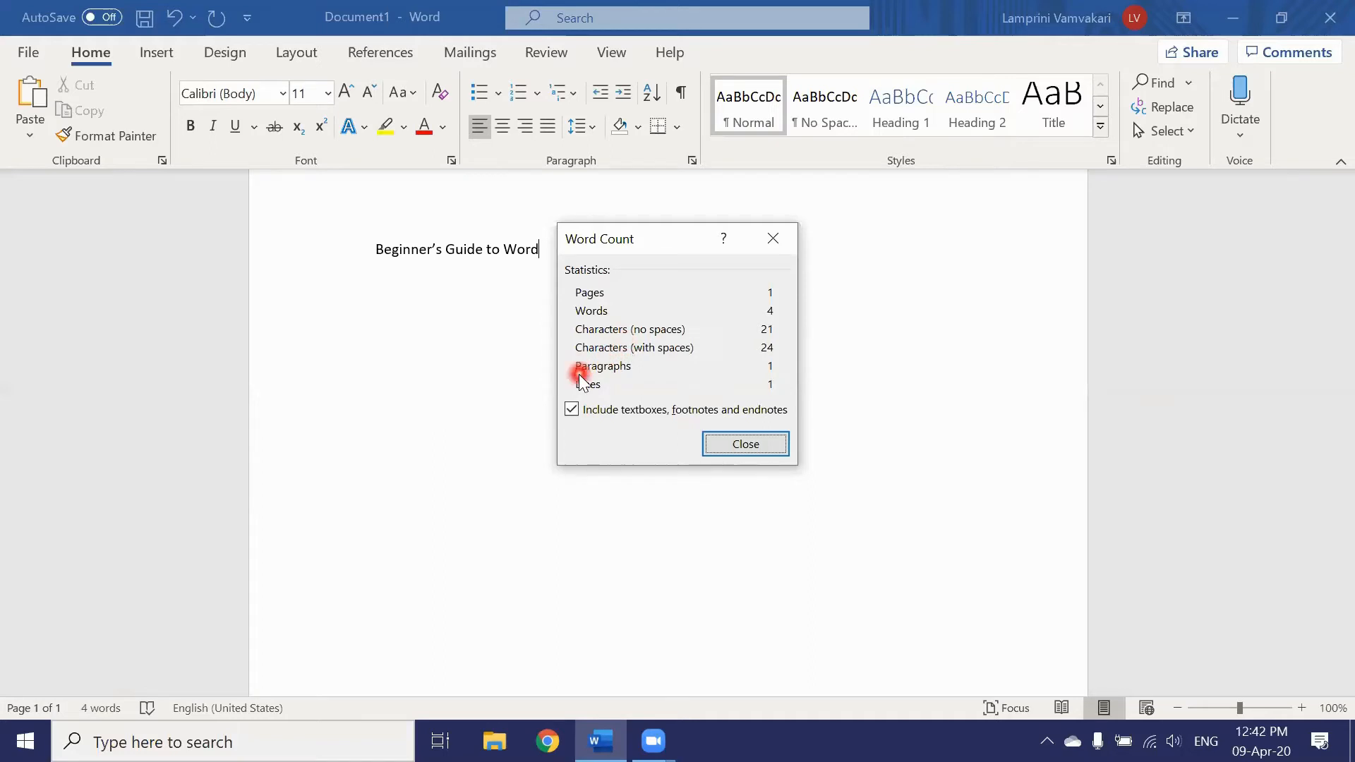
{"action": "left_click", "coordinate": [734, 445]}
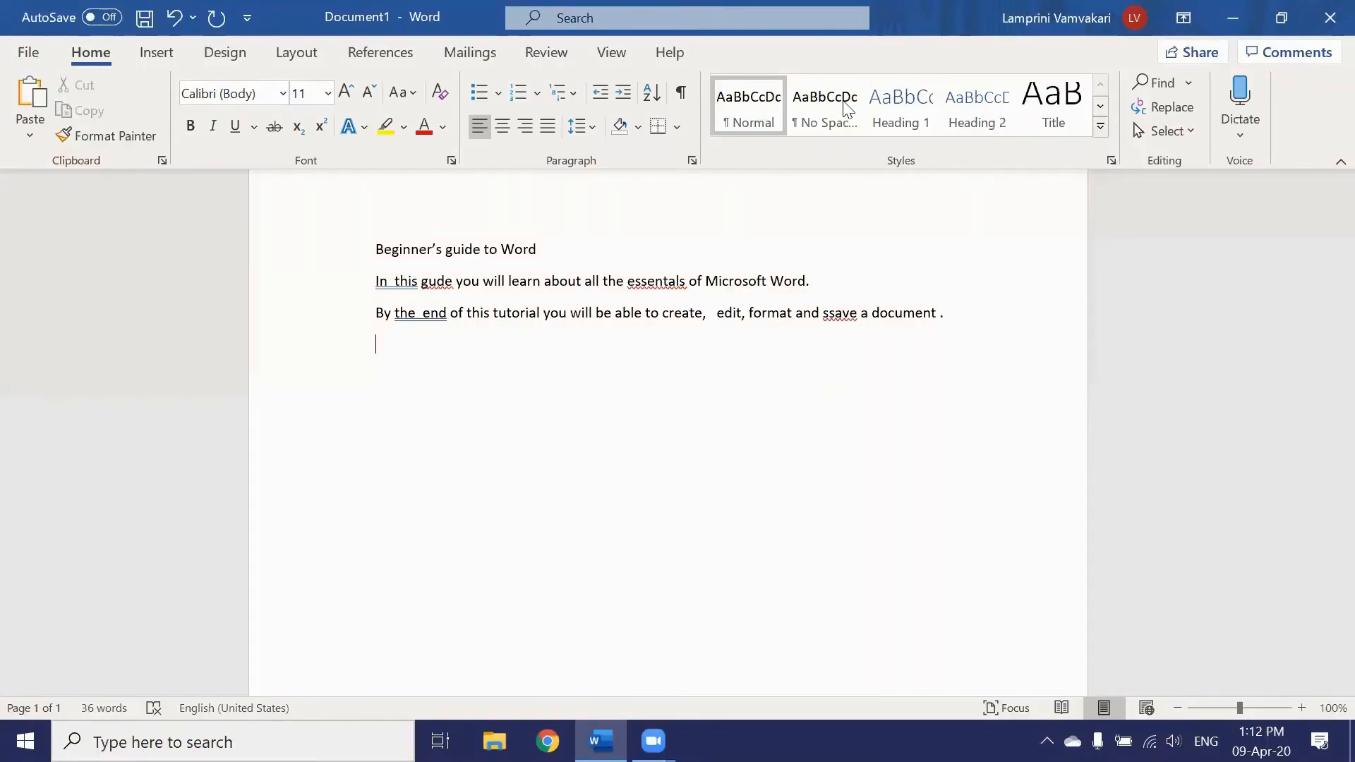
Step: Place the insertion point below the title, ready for the two introductory sentences
{"action": "left_click", "coordinate": [611, 482]}
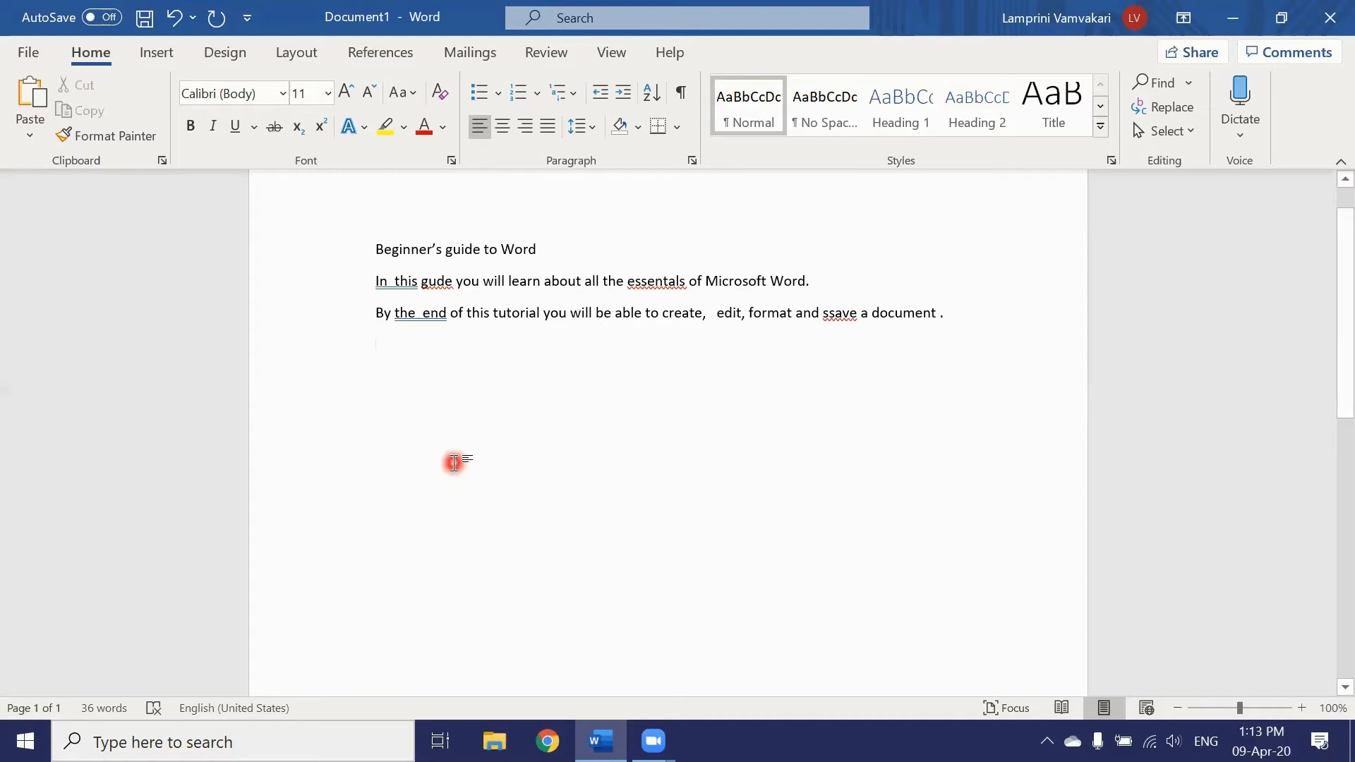
Step: Fix the doubled spaces after 'In' and in 'the end', plus gude, essentals and ssave
{"action": "right_click", "coordinate": [393, 283]}
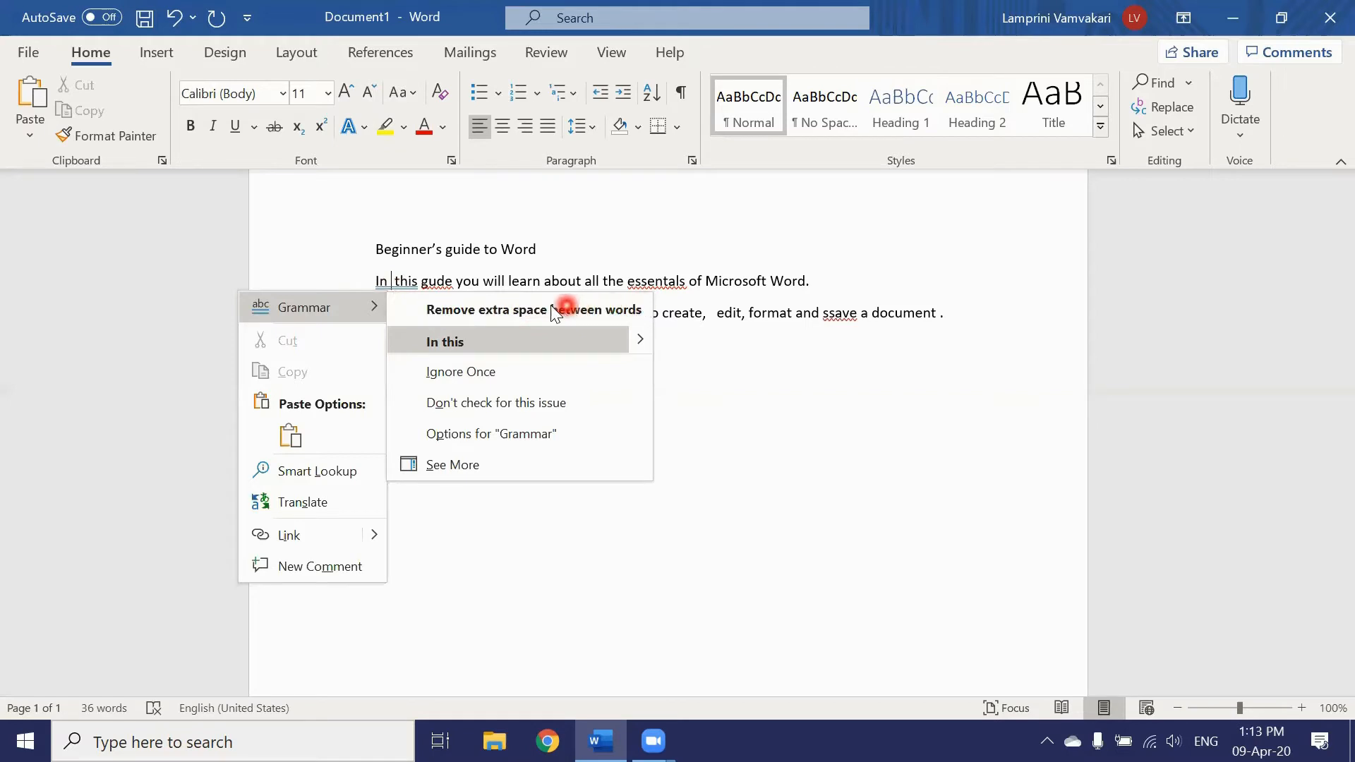
{"action": "left_click", "coordinate": [463, 342]}
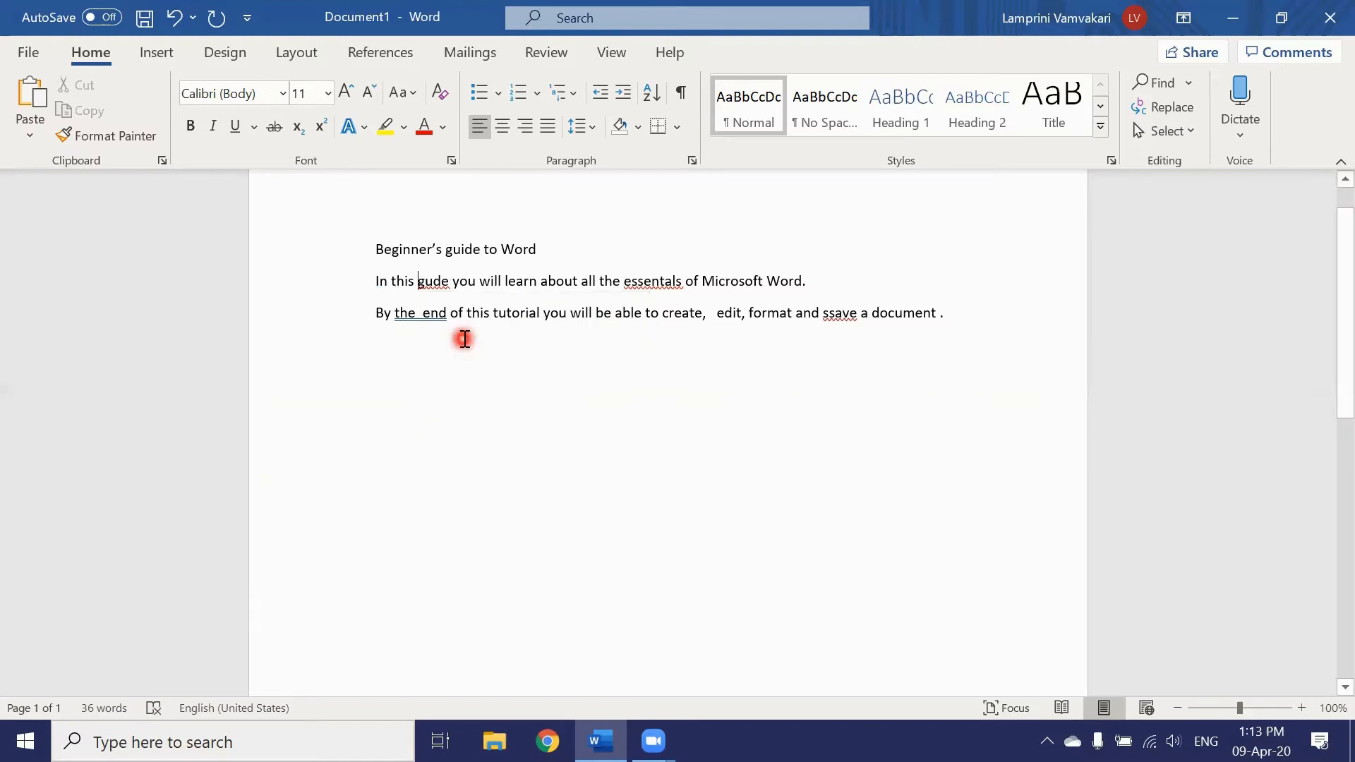
{"action": "right_click", "coordinate": [437, 282]}
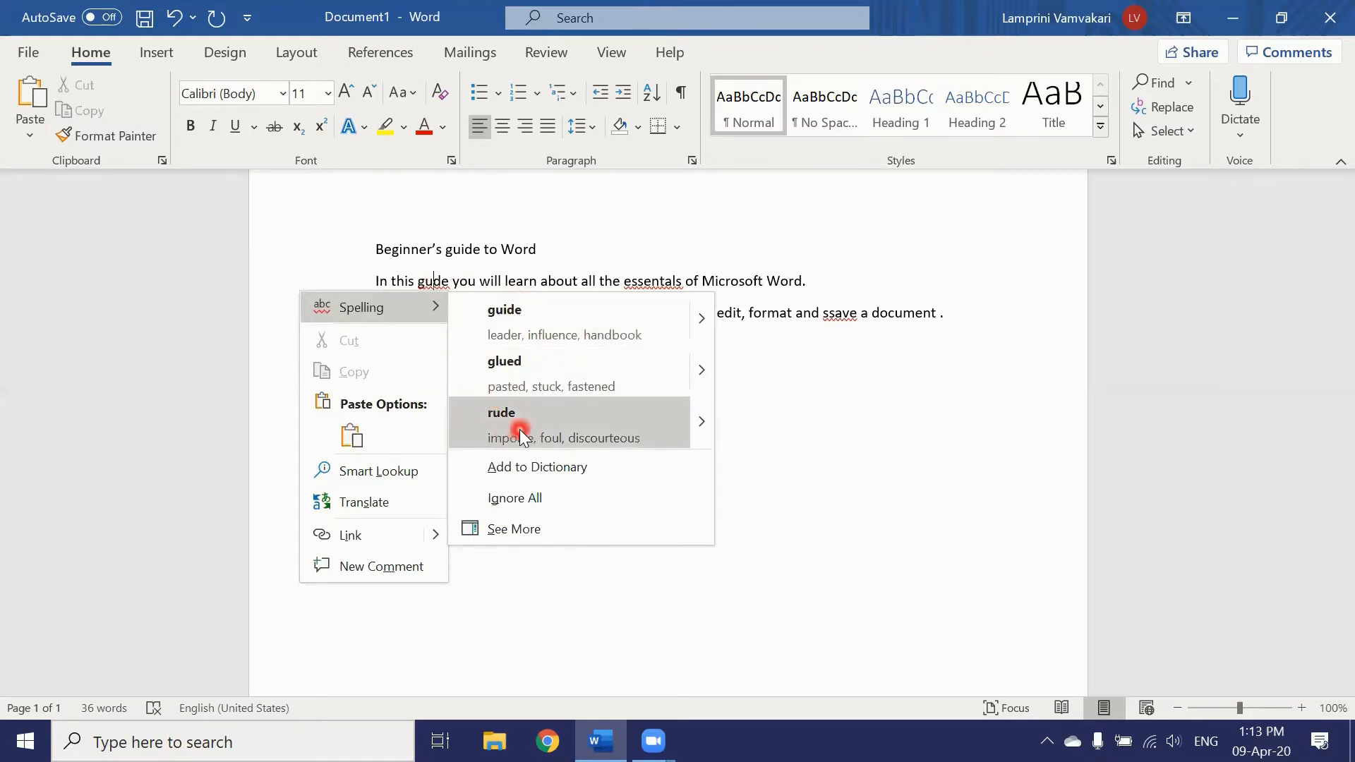
{"action": "left_click", "coordinate": [508, 329]}
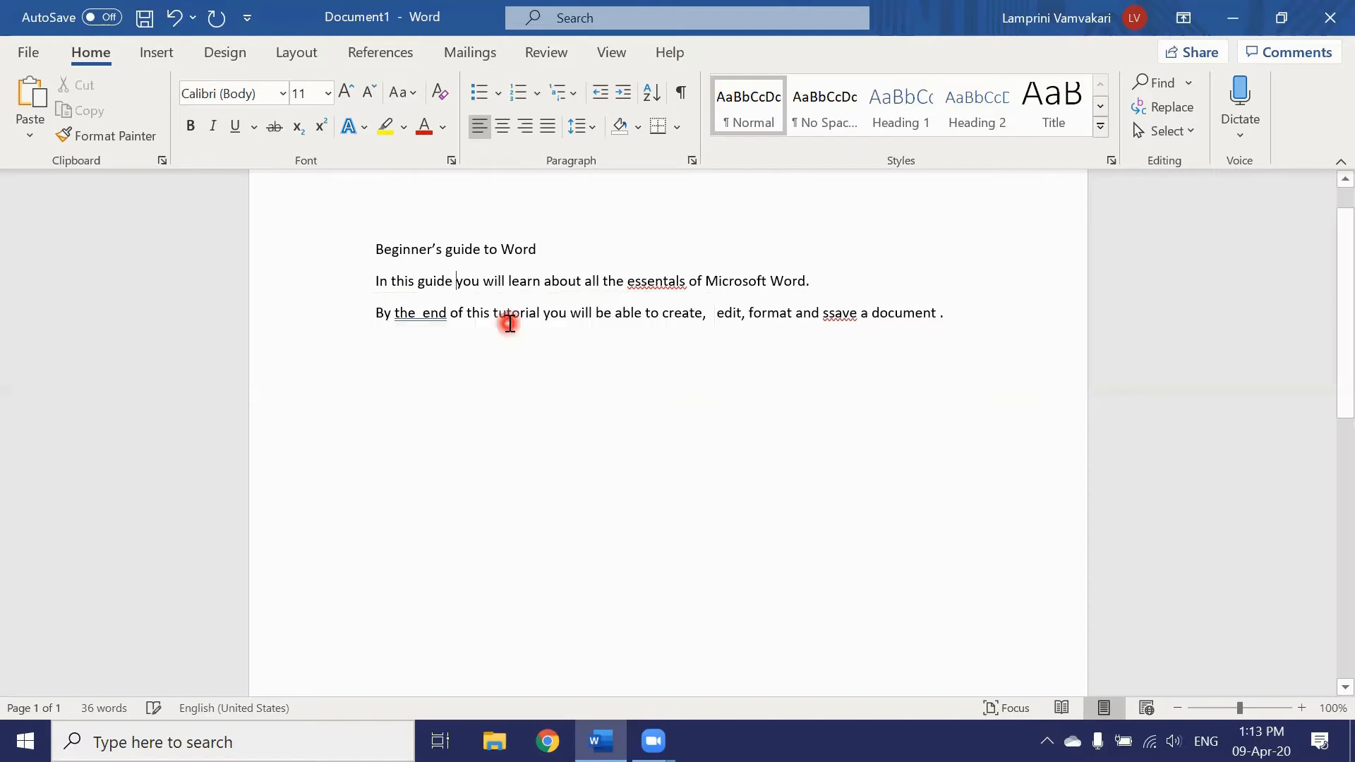
{"action": "right_click", "coordinate": [664, 282]}
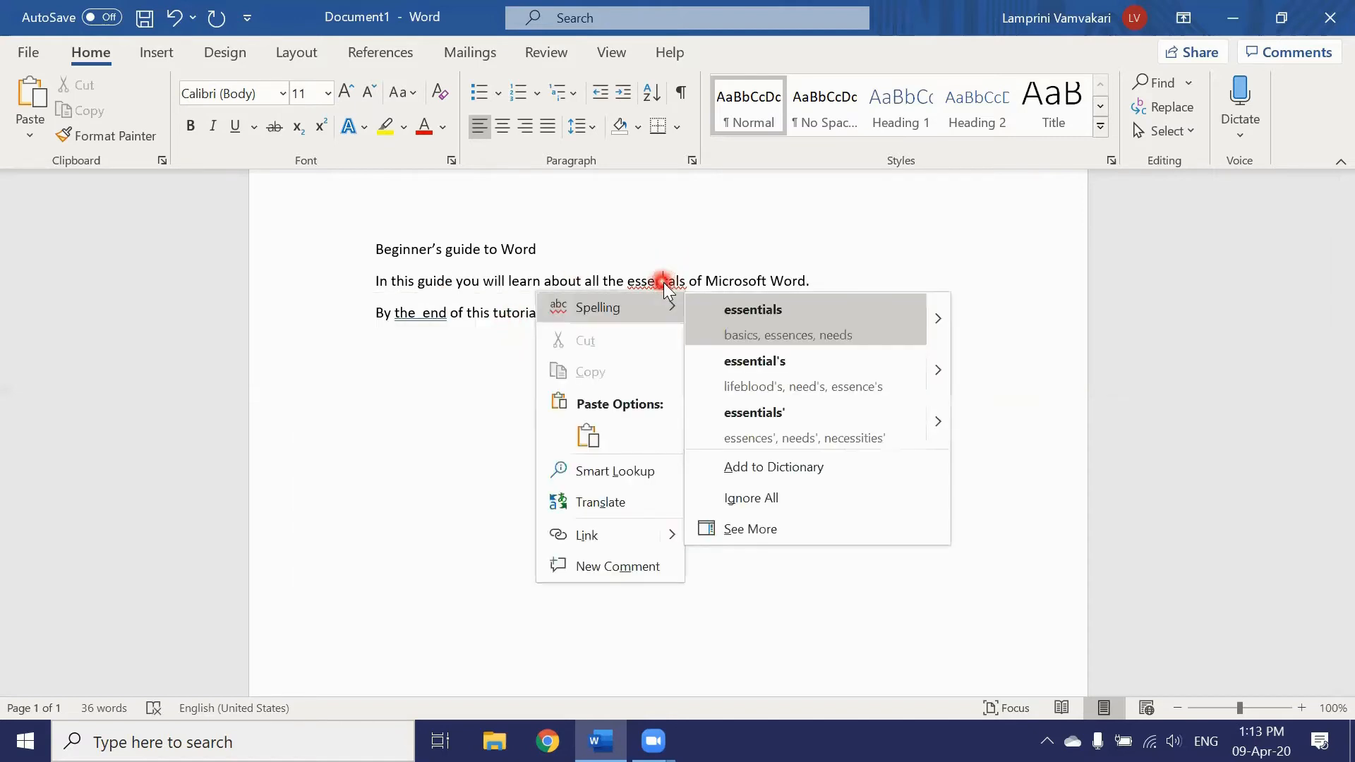
{"action": "left_click", "coordinate": [776, 321]}
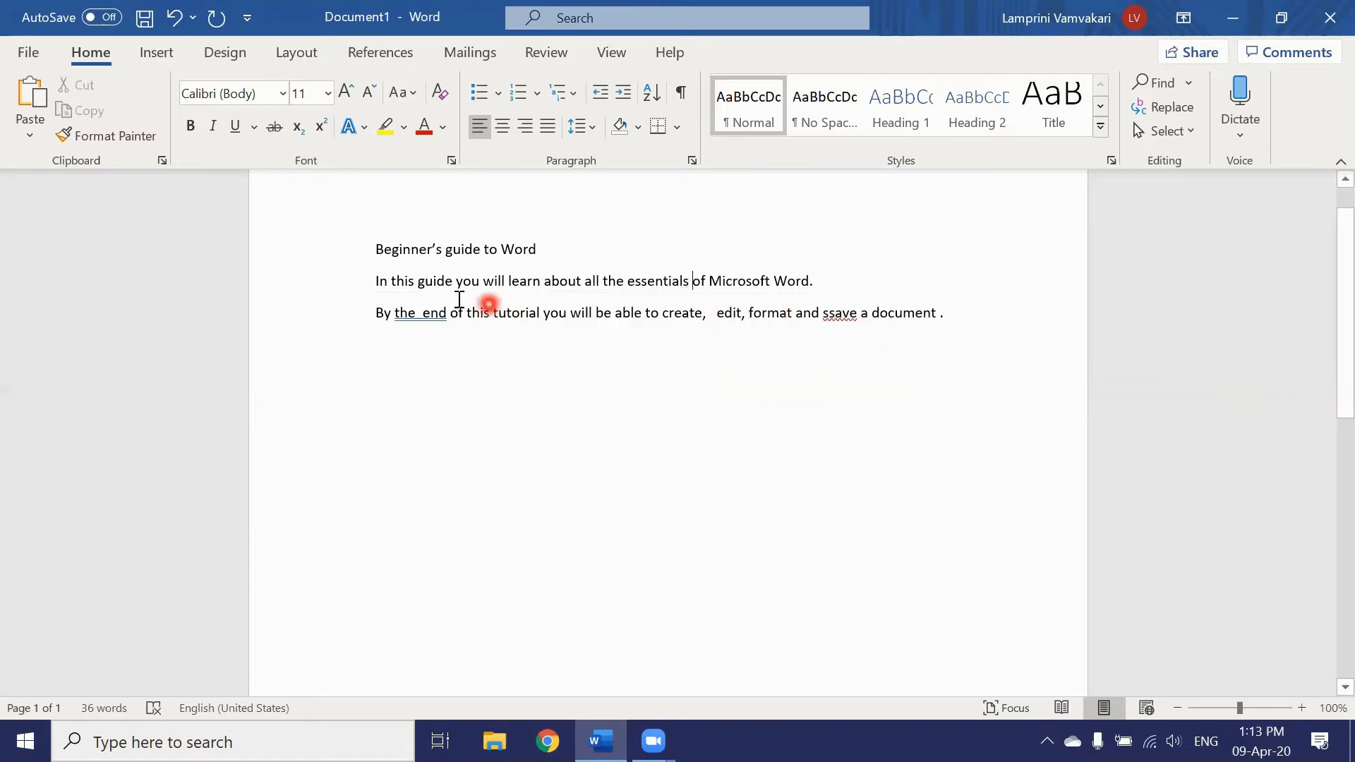
{"action": "right_click", "coordinate": [414, 316]}
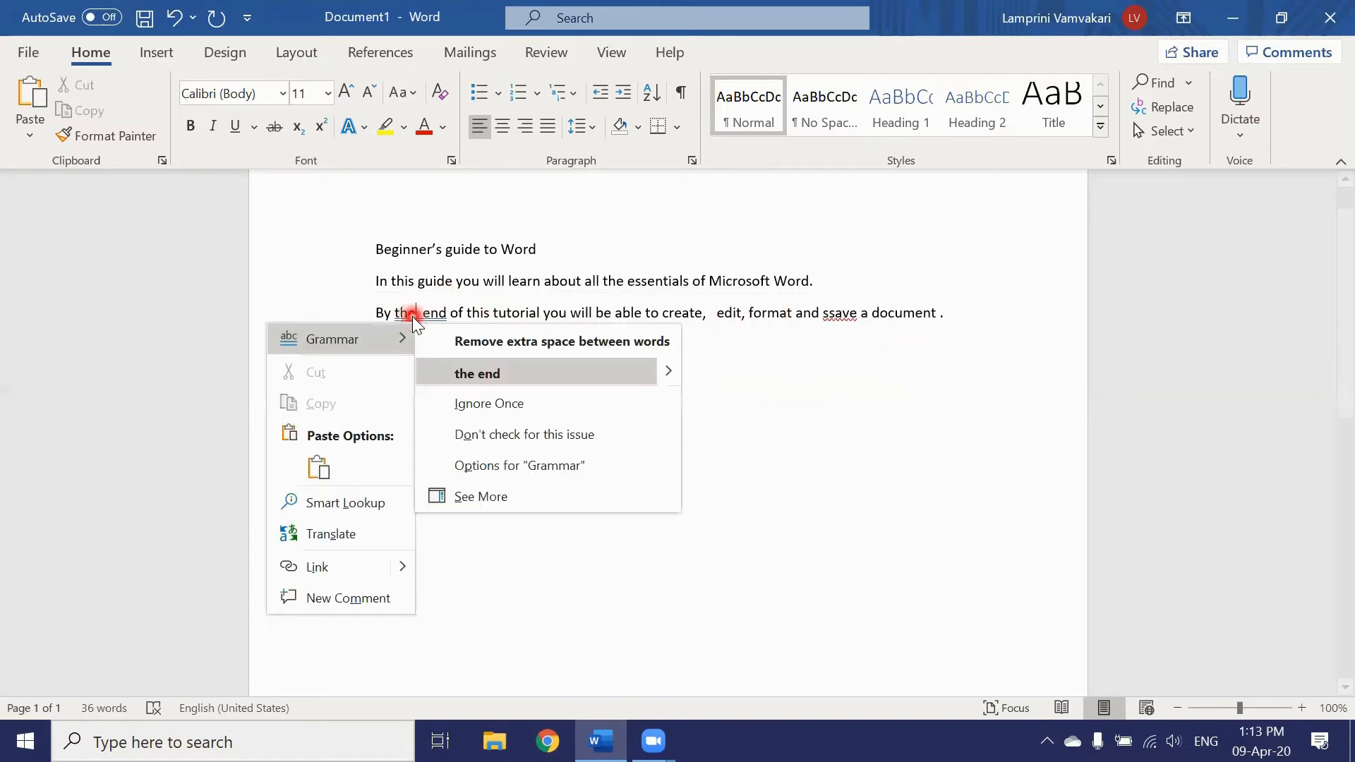
{"action": "left_click", "coordinate": [490, 371]}
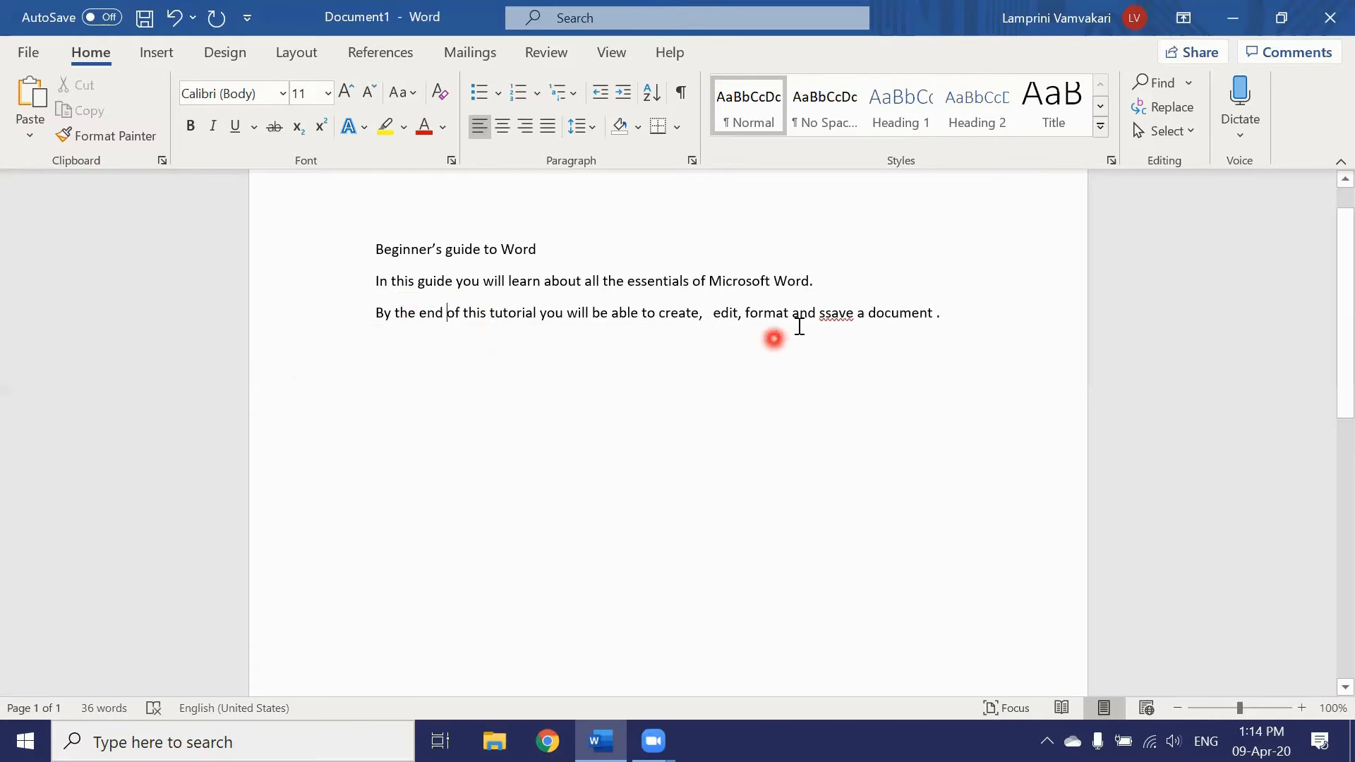
{"action": "right_click", "coordinate": [840, 314]}
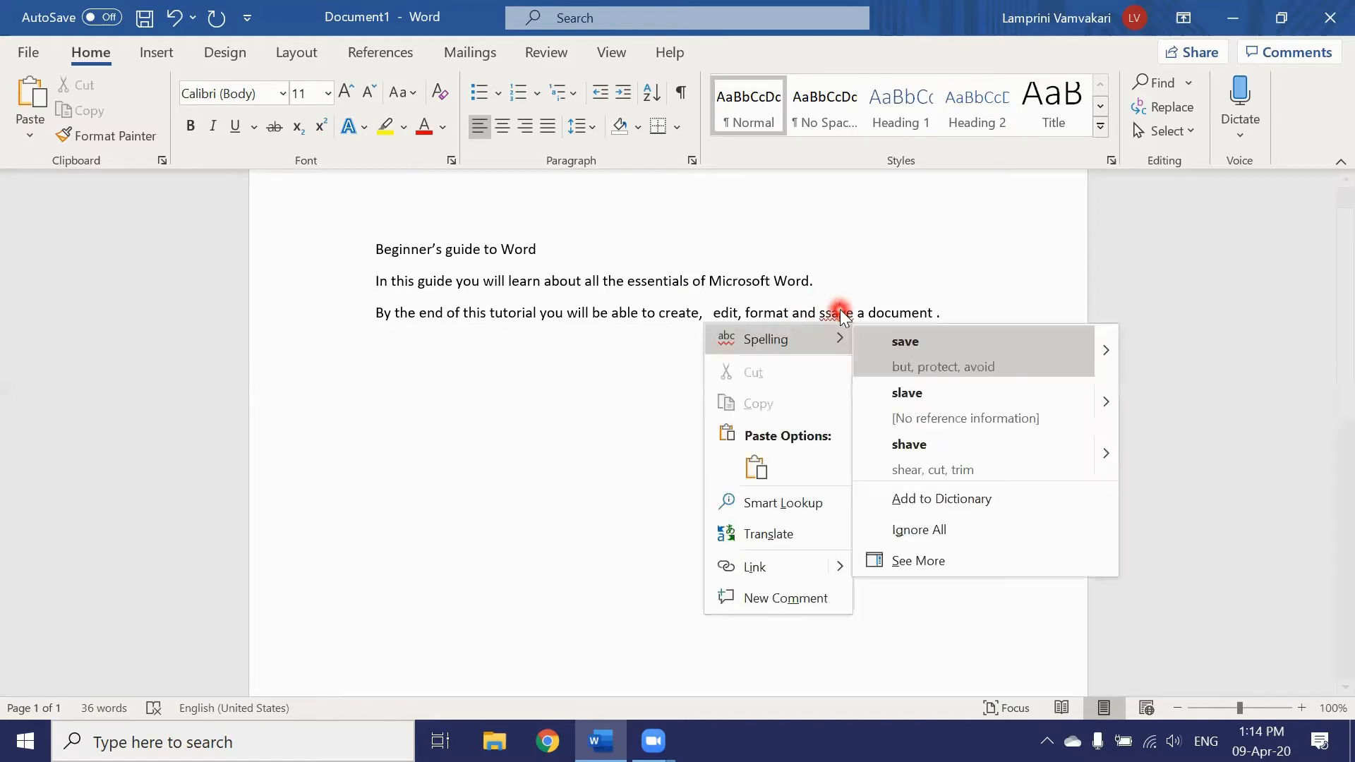
{"action": "left_click", "coordinate": [917, 344]}
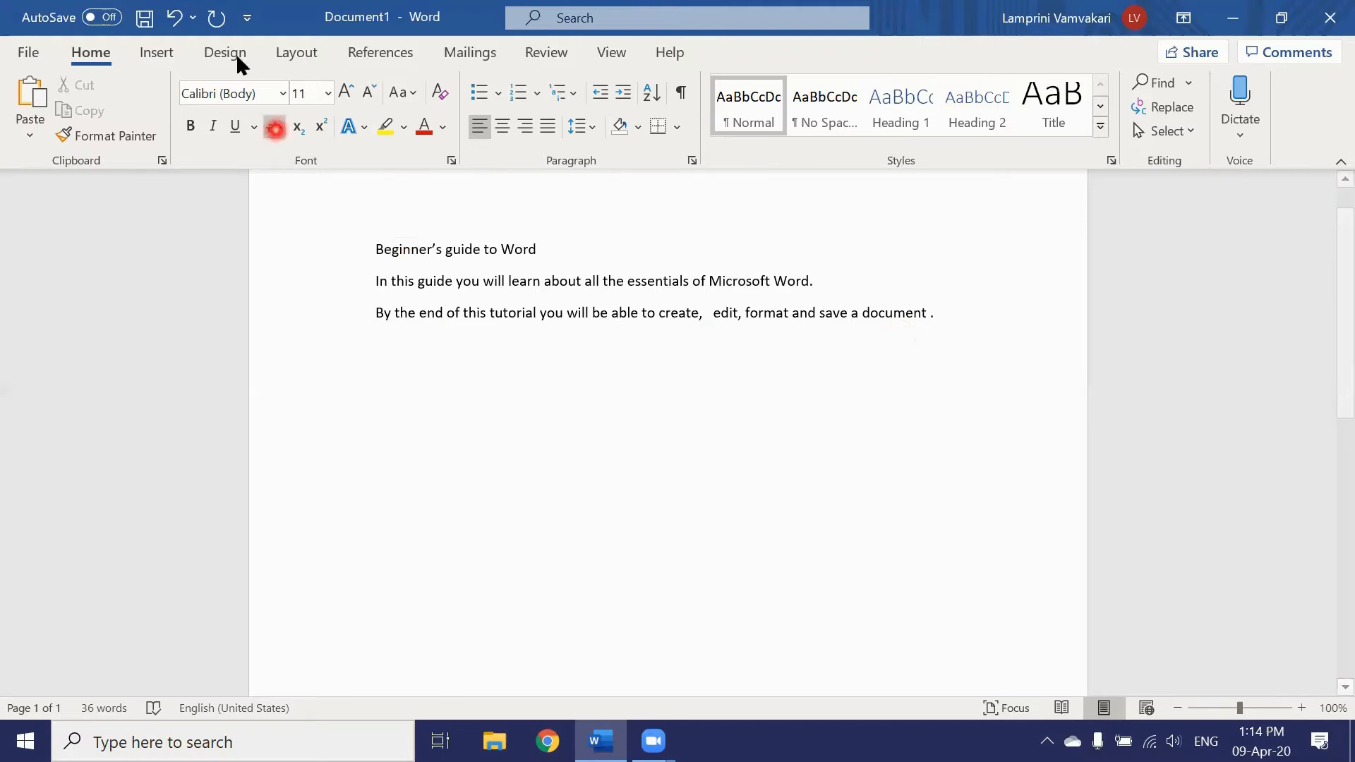
Step: Undo every correction so gude, essentals, ssave and the doubled spaces reappear
{"action": "left_click", "coordinate": [175, 19]}
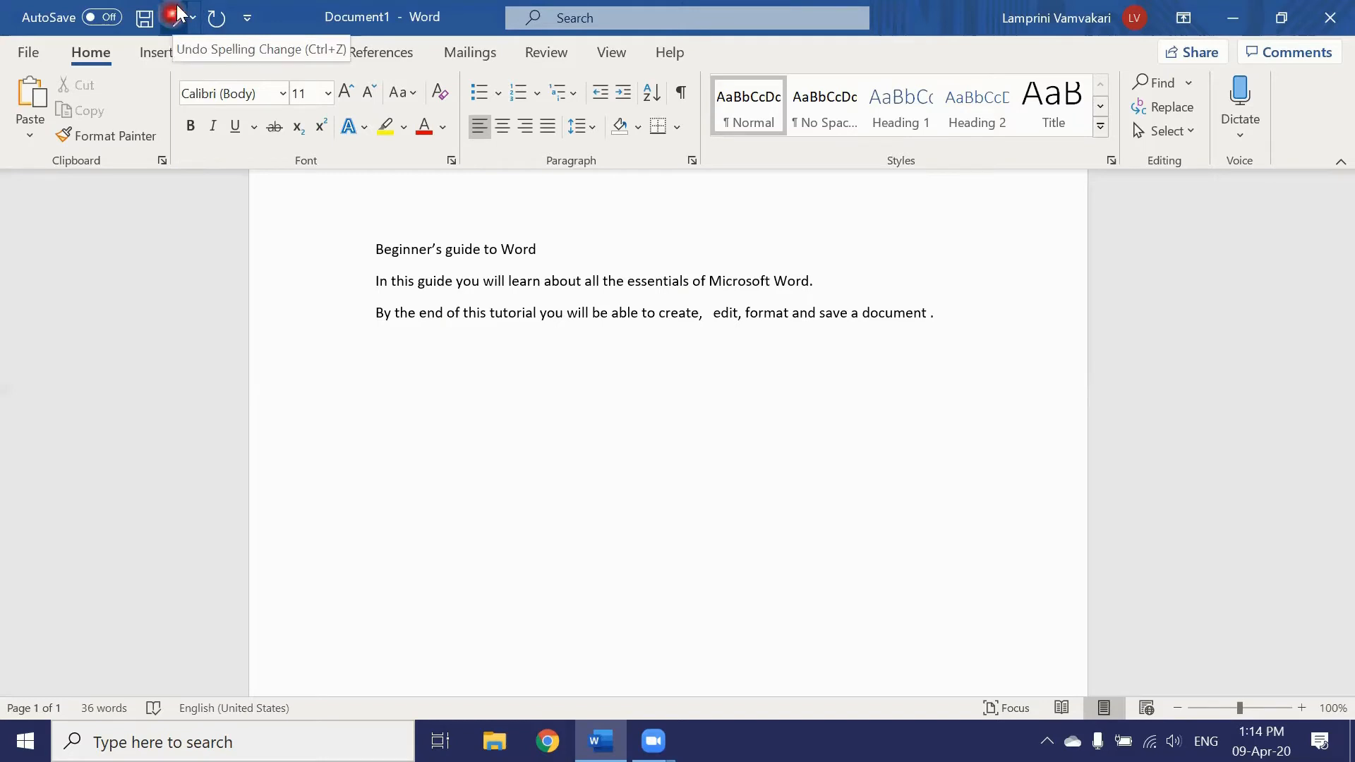
{"action": "left_click", "coordinate": [216, 19]}
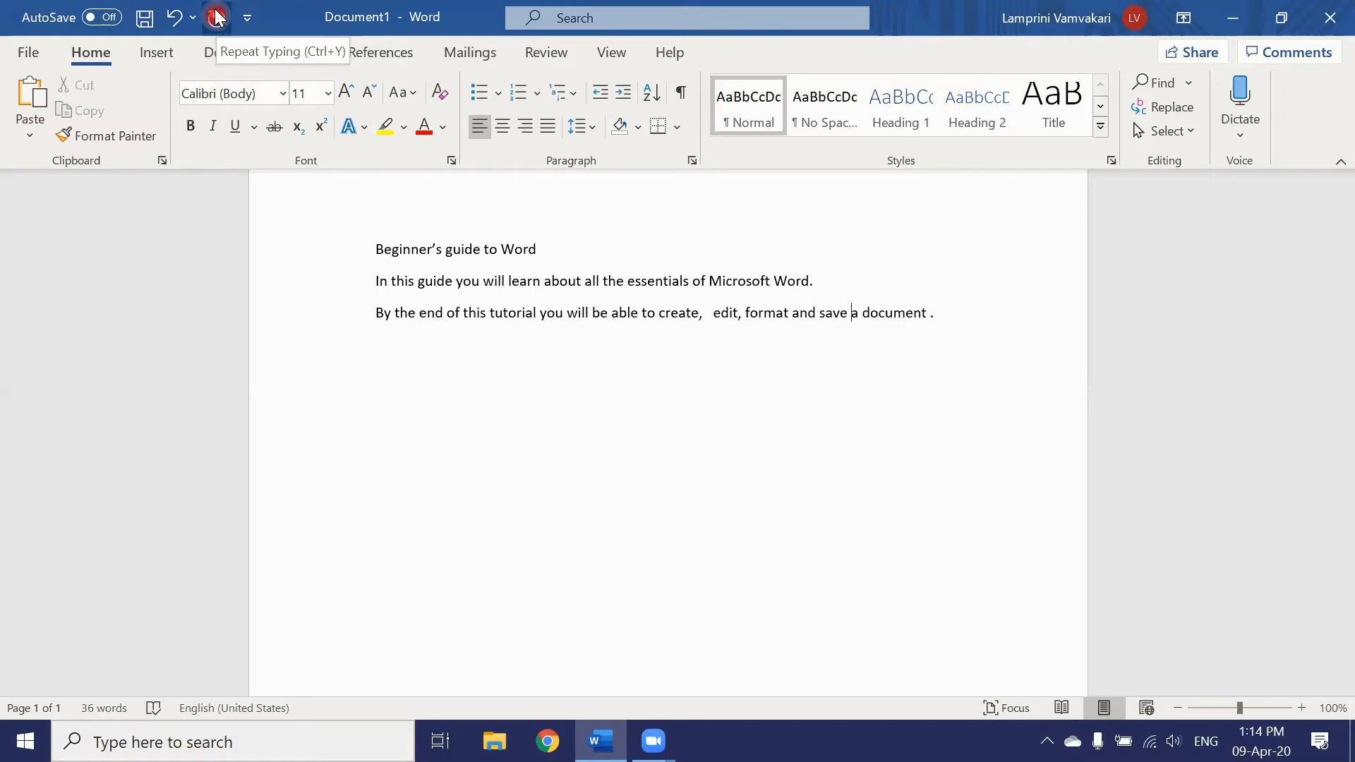
{"action": "left_click", "coordinate": [175, 19]}
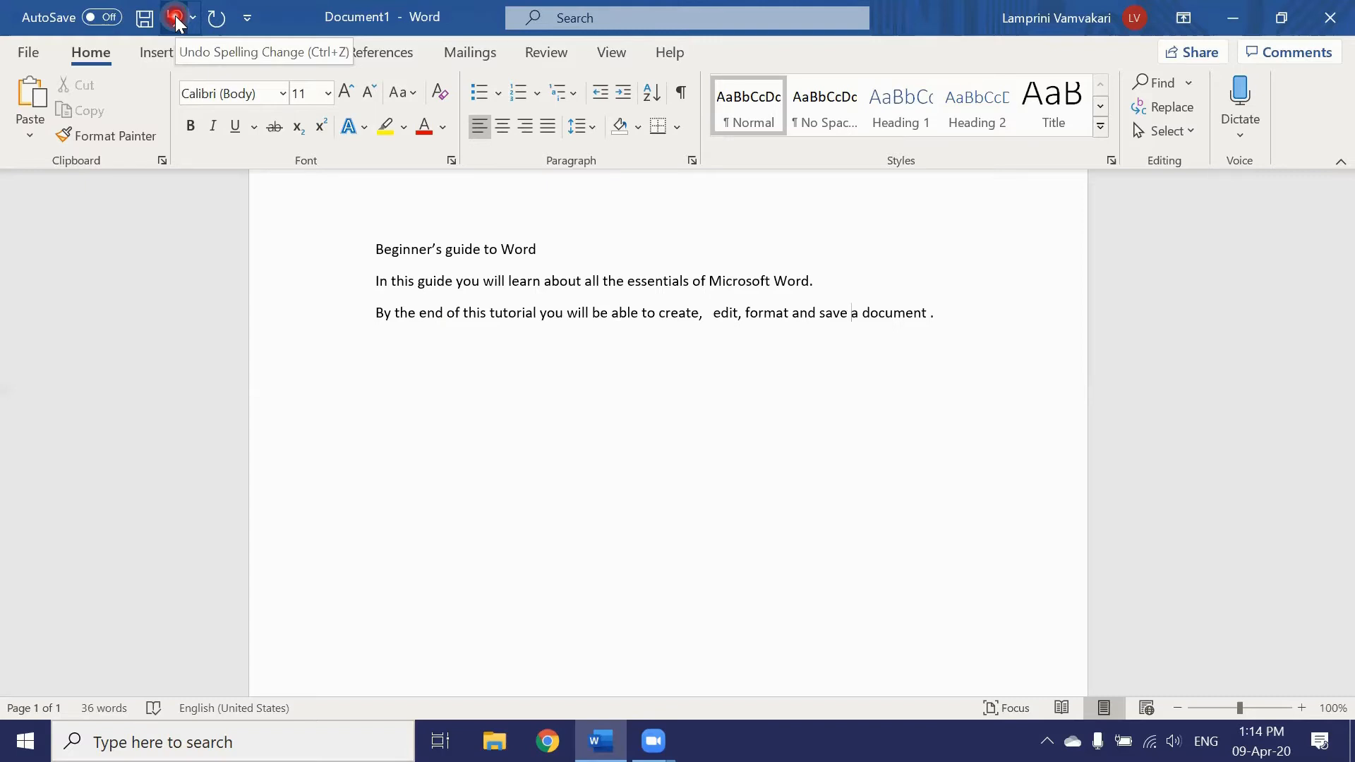
{"action": "left_click", "coordinate": [175, 17]}
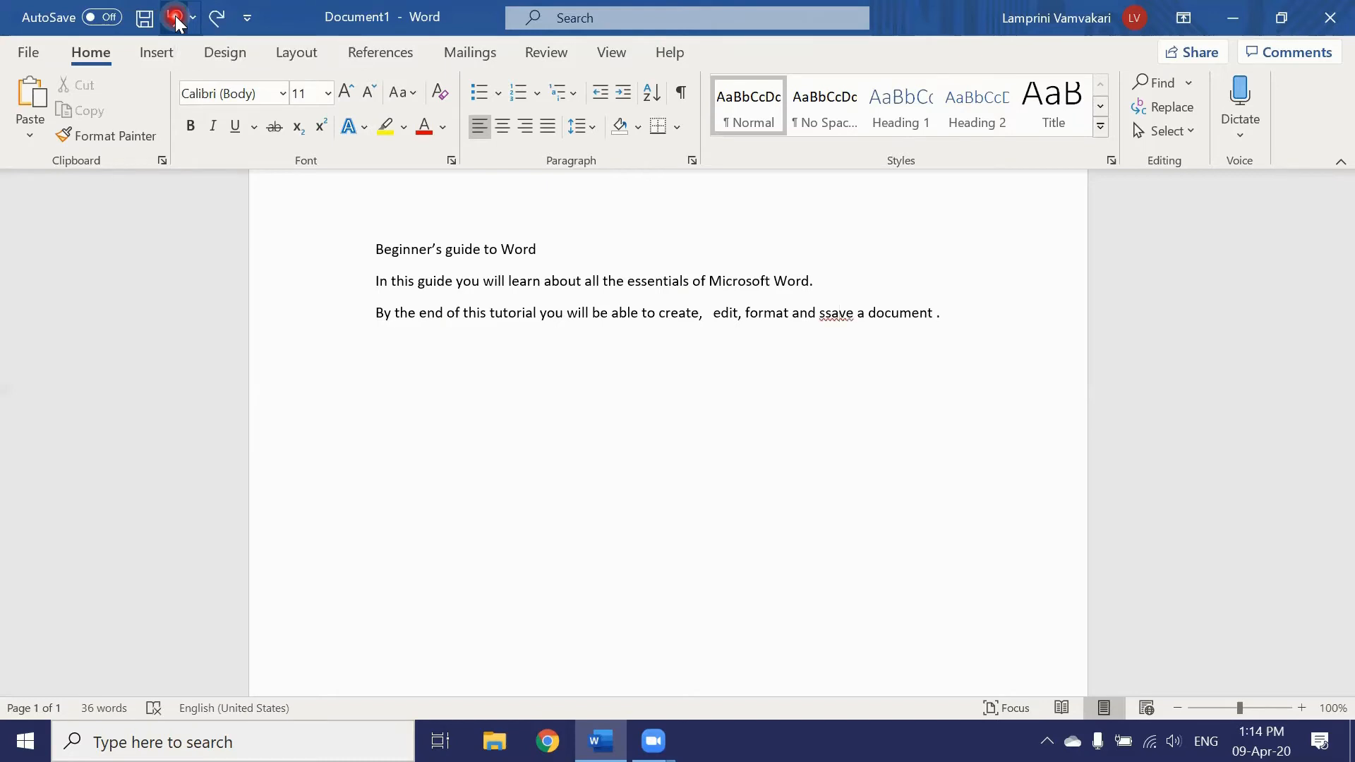
{"action": "left_click", "coordinate": [175, 18]}
{"action": "left_click", "coordinate": [175, 17]}
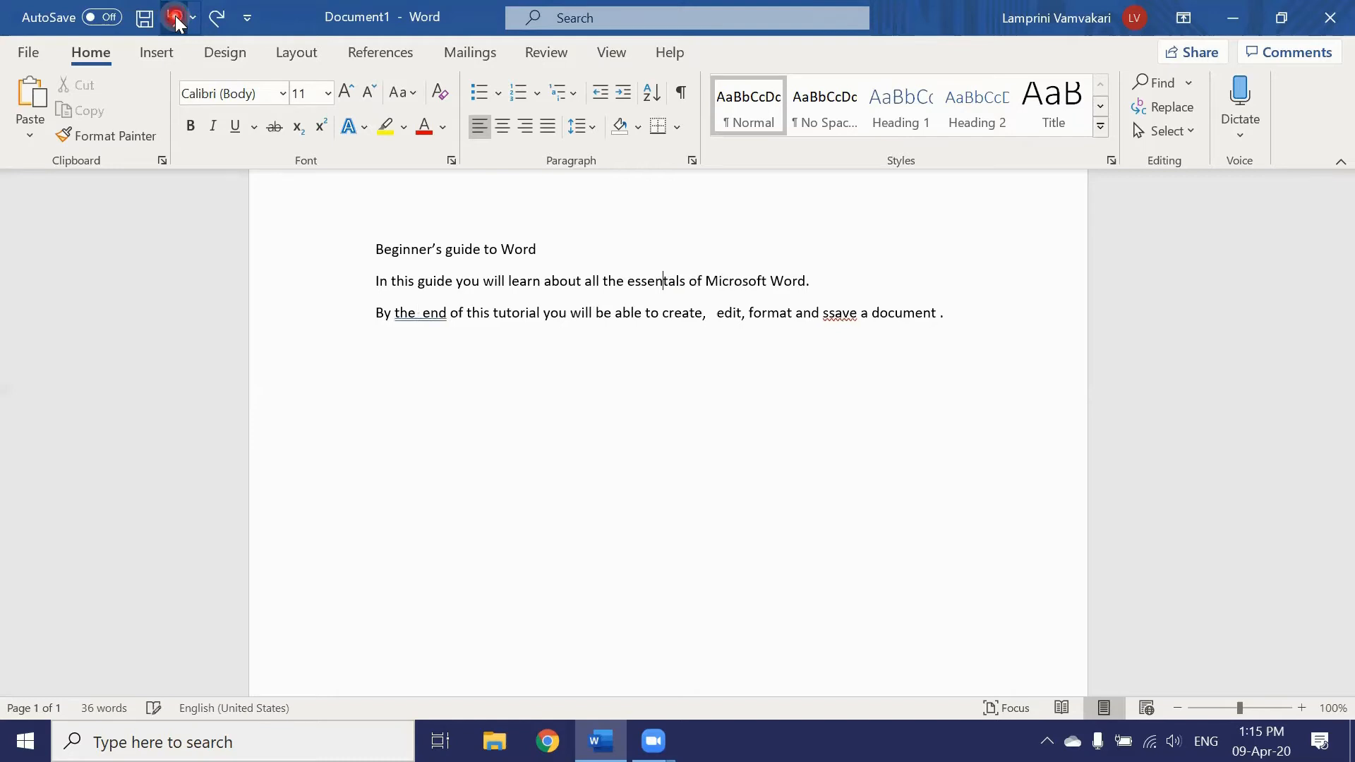
{"action": "left_click", "coordinate": [175, 17]}
{"action": "left_click", "coordinate": [175, 18]}
{"action": "left_click", "coordinate": [175, 18]}
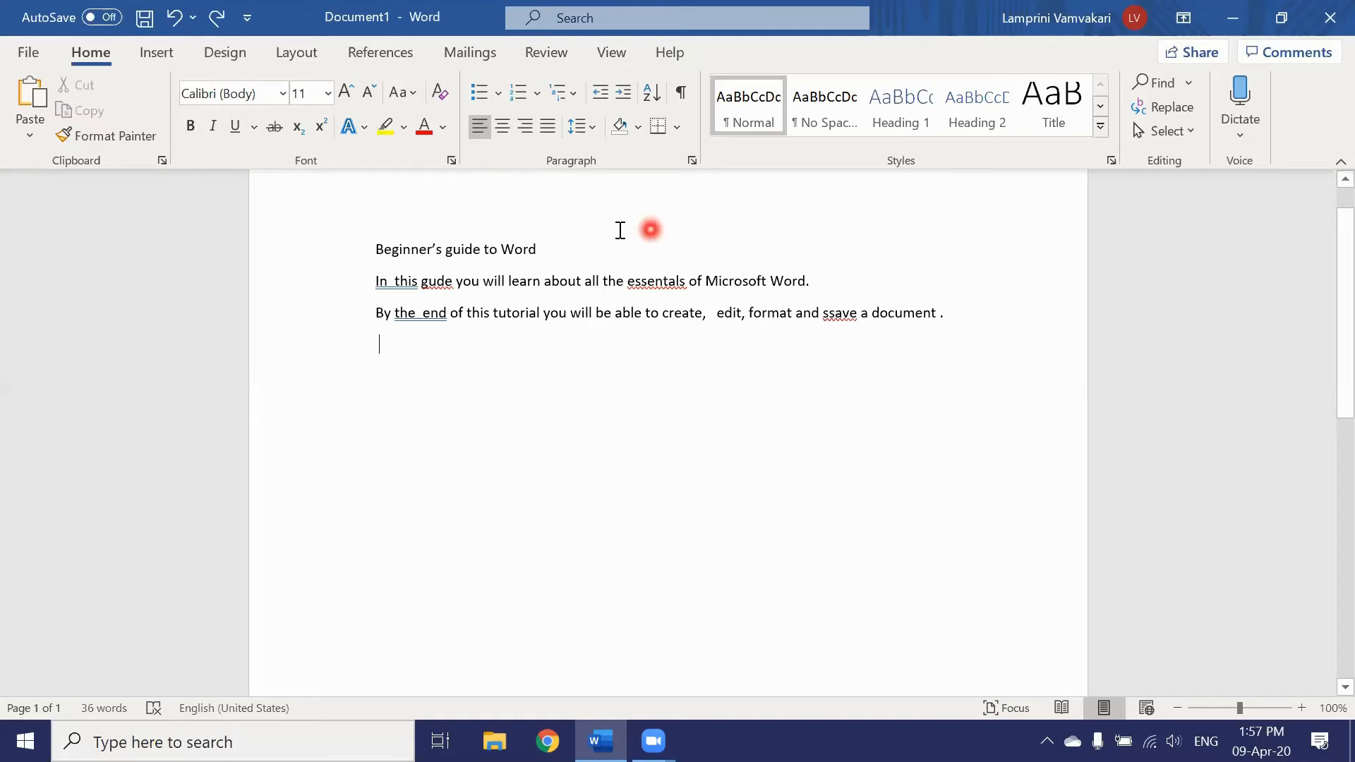
Step: Run Check Document from the Review ribbon to list 3 spelling and 2 grammar issues
{"action": "left_click", "coordinate": [551, 54]}
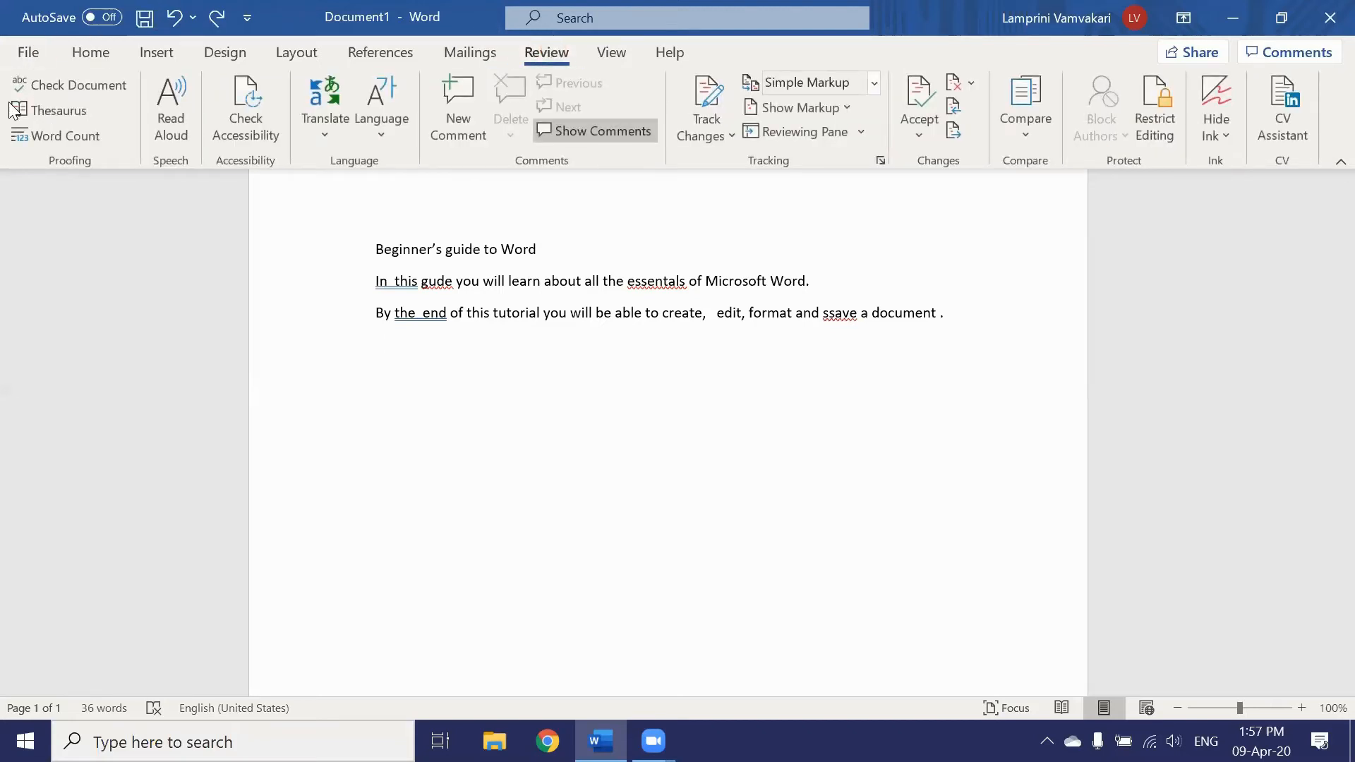
{"action": "left_click", "coordinate": [78, 88]}
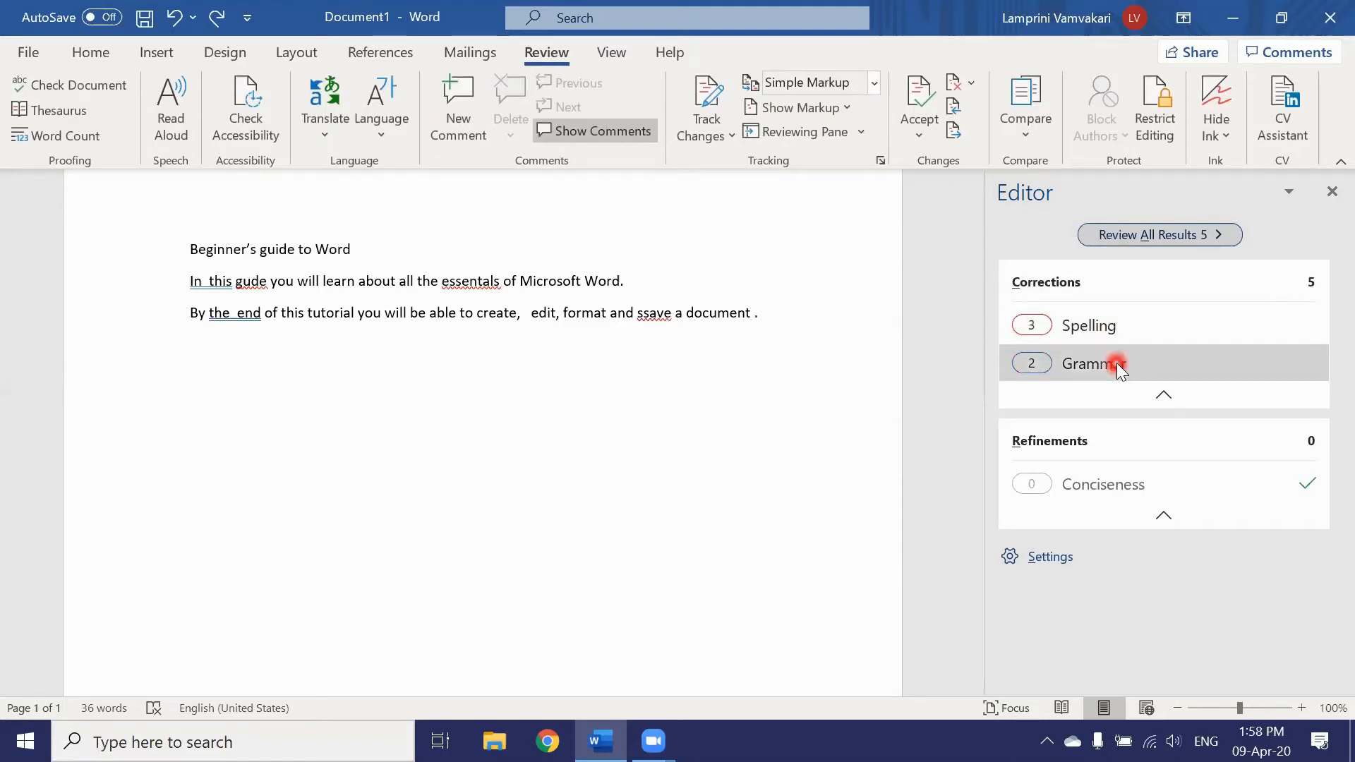
Step: Accept the spelling fixes: gude to guide, essentals to essentials, ssave to save
{"action": "left_click", "coordinate": [1100, 329]}
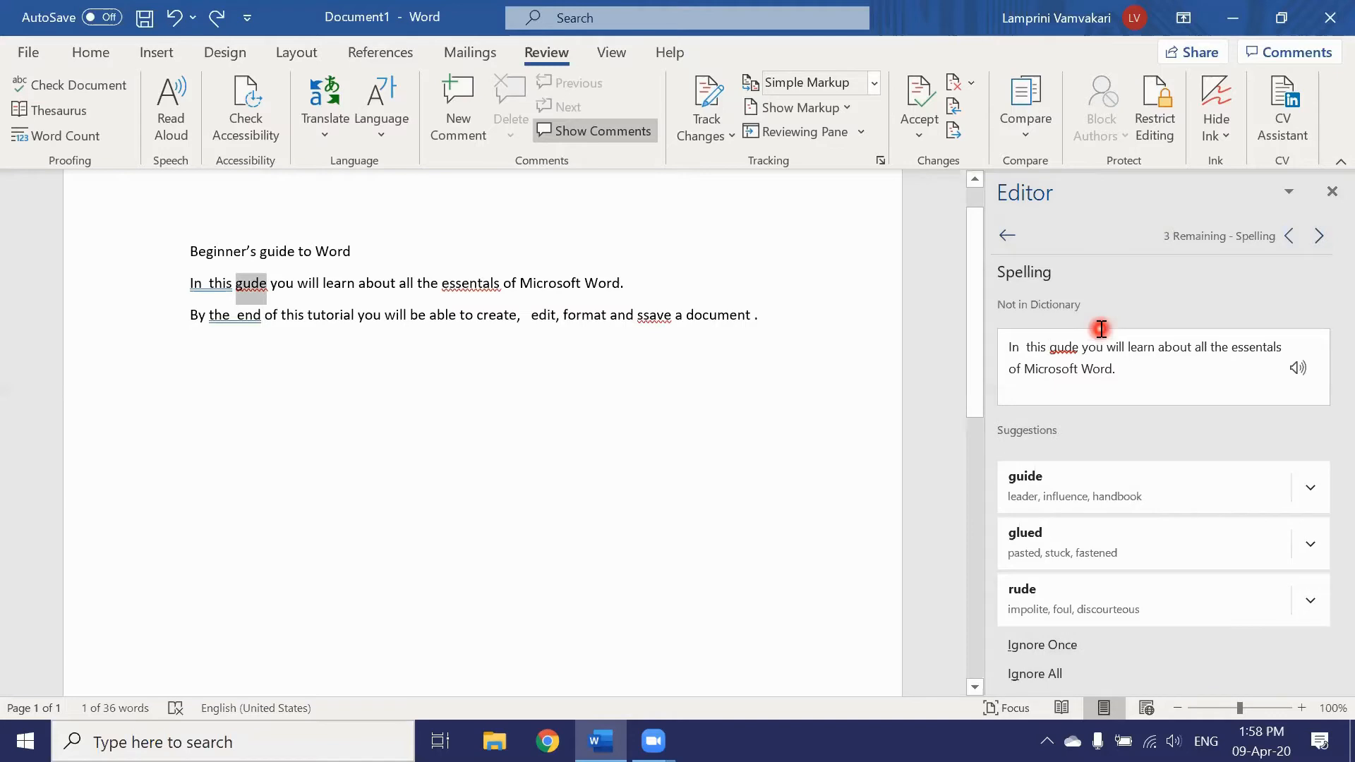
{"action": "scroll", "coordinate": [1100, 329], "scroll_direction": "down", "scroll_amount": 1}
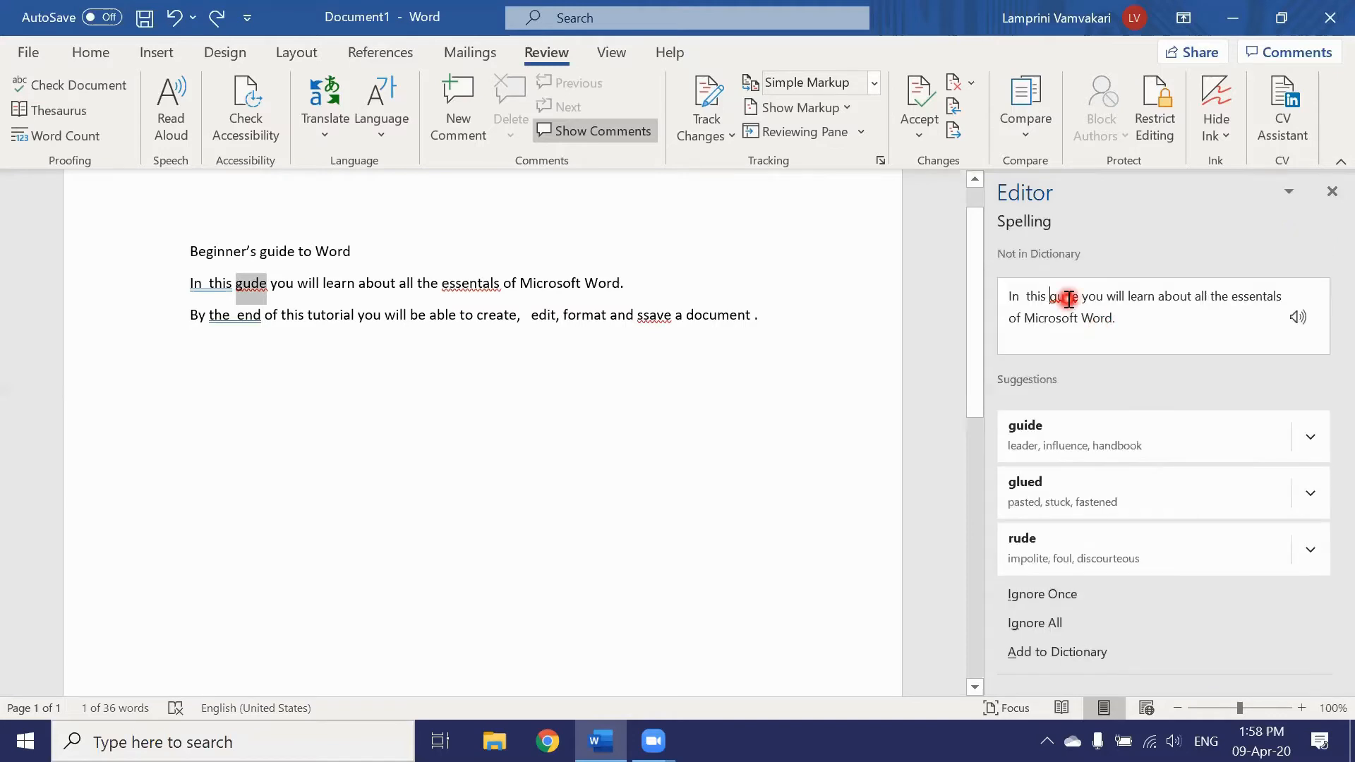
{"action": "left_click", "coordinate": [1059, 432]}
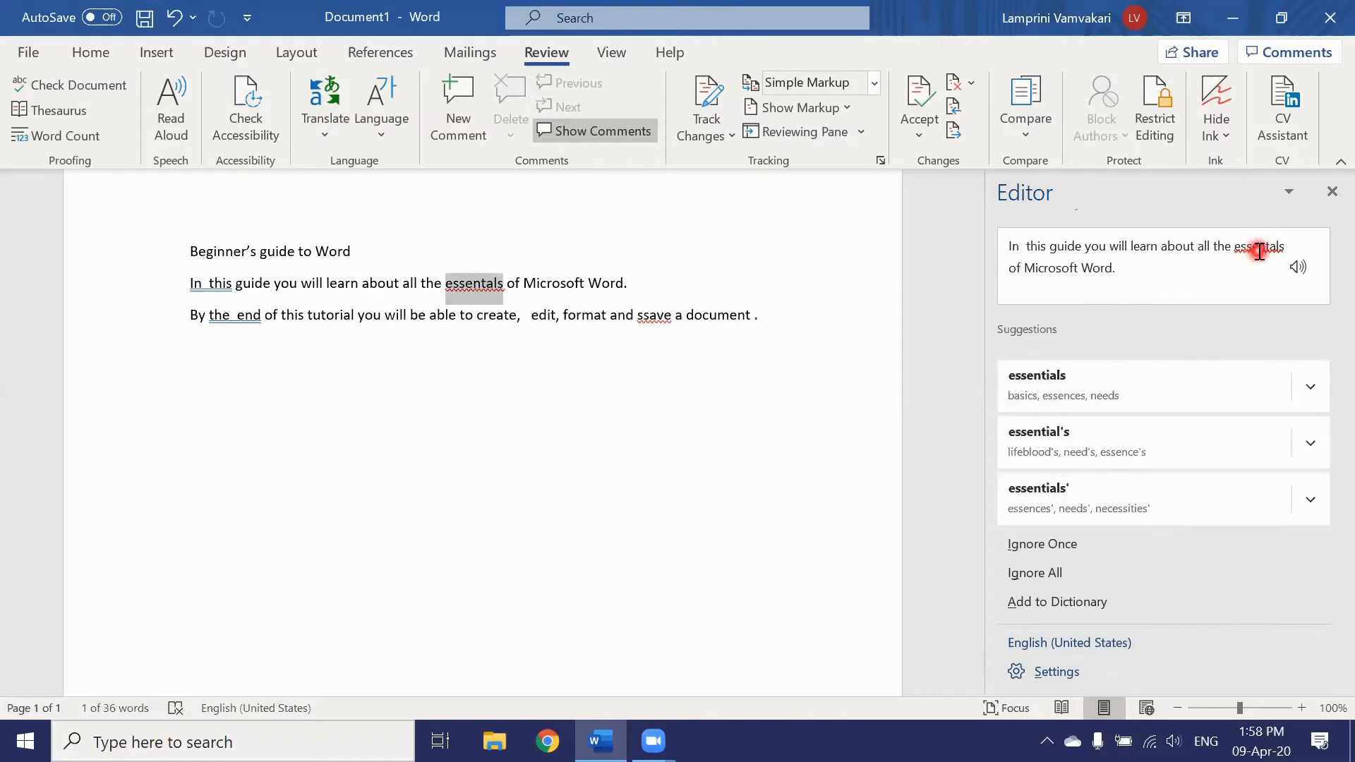
{"action": "left_click", "coordinate": [1070, 380]}
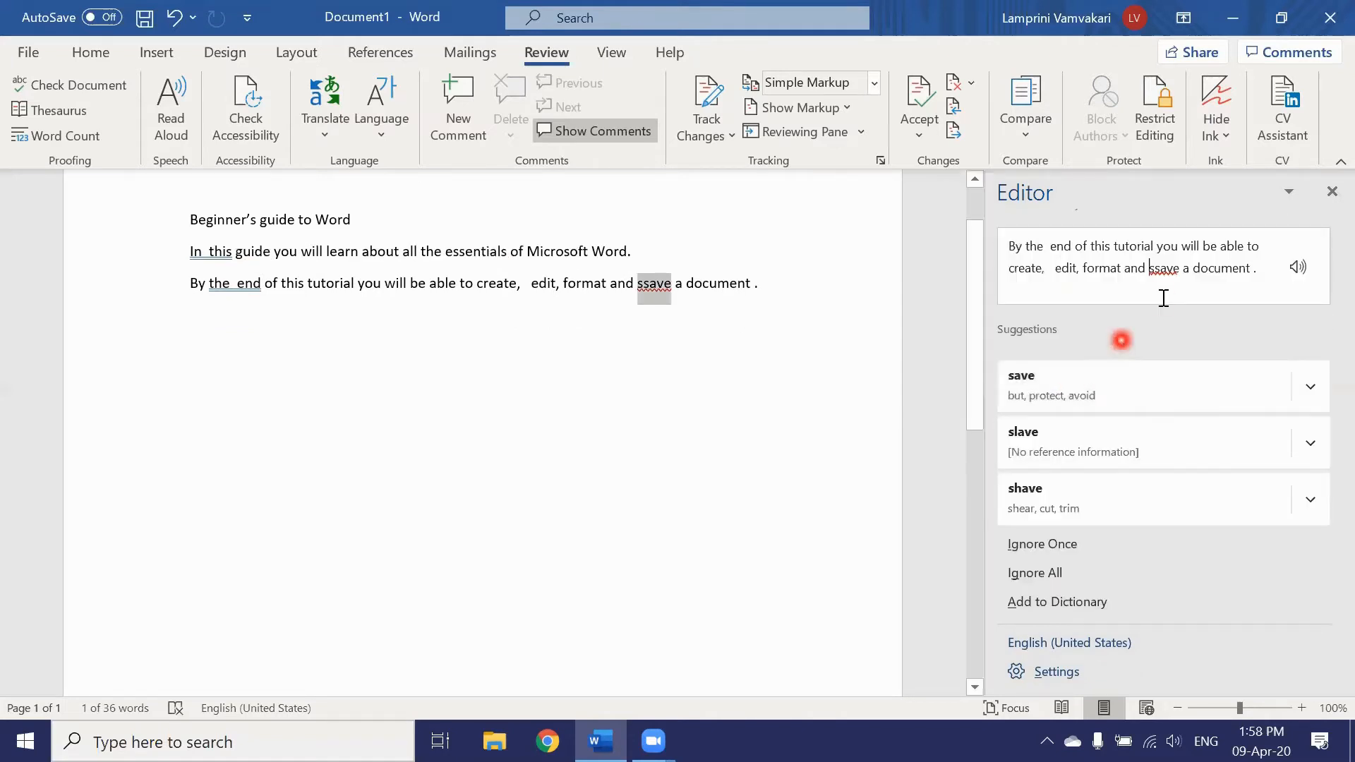
{"action": "left_click", "coordinate": [1074, 376]}
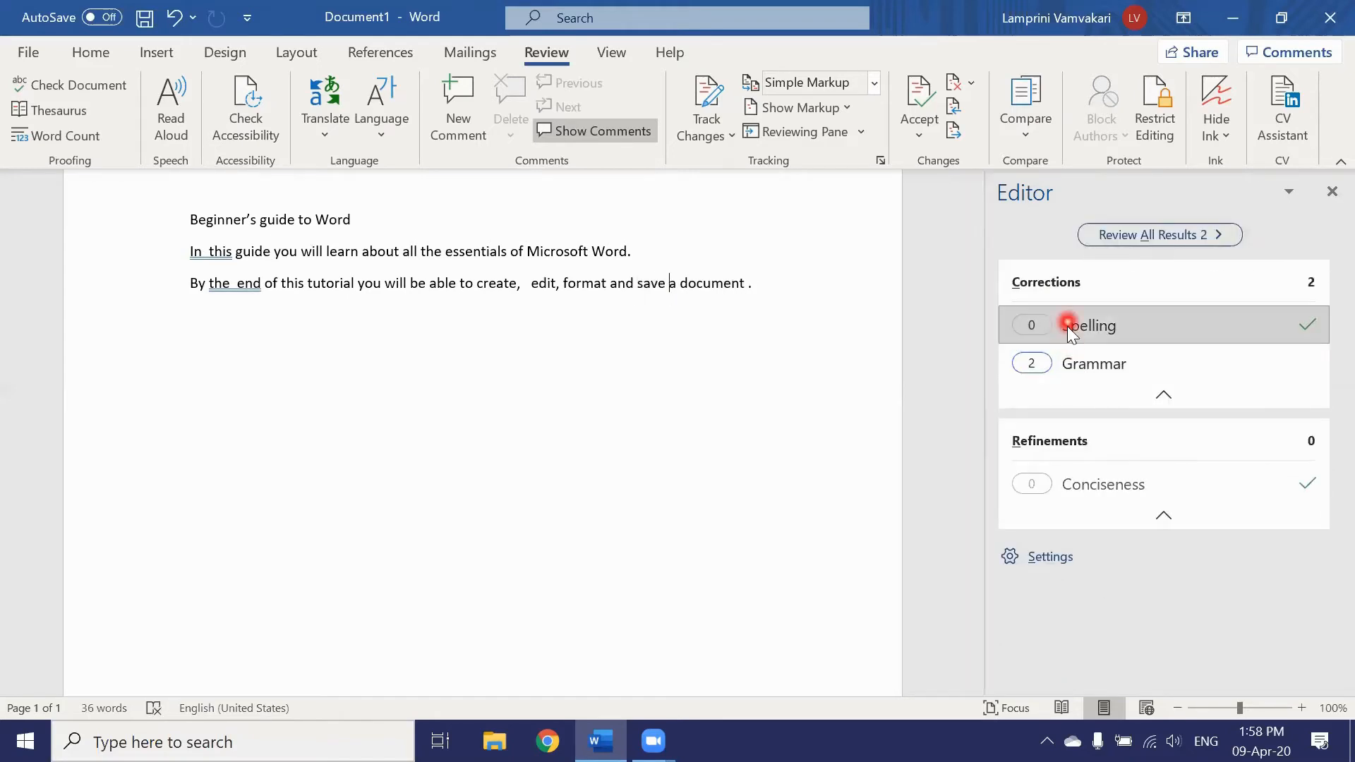
Step: Accept the grammar fixes removing extra spaces in 'In this', 'the end', after 'create,' and before the period
{"action": "left_click", "coordinate": [1075, 367]}
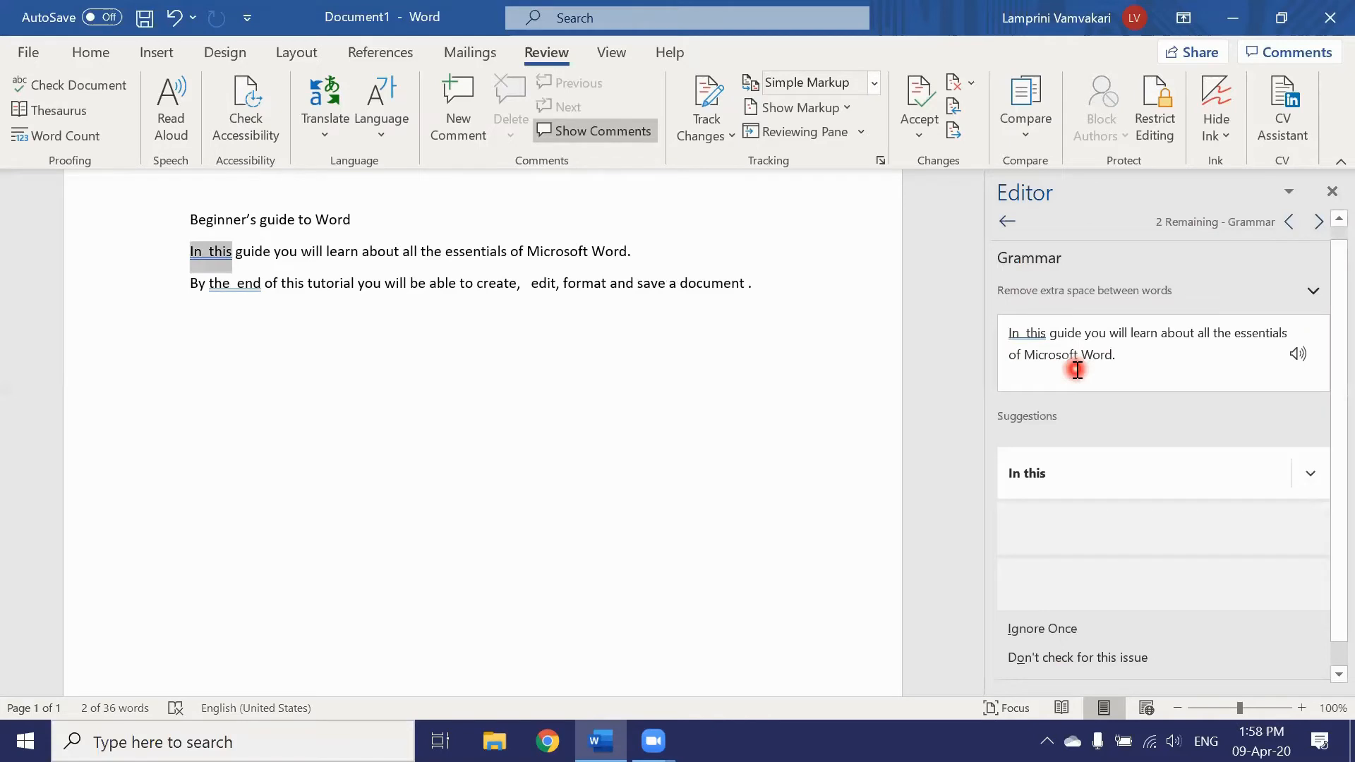
{"action": "left_click", "coordinate": [1044, 474]}
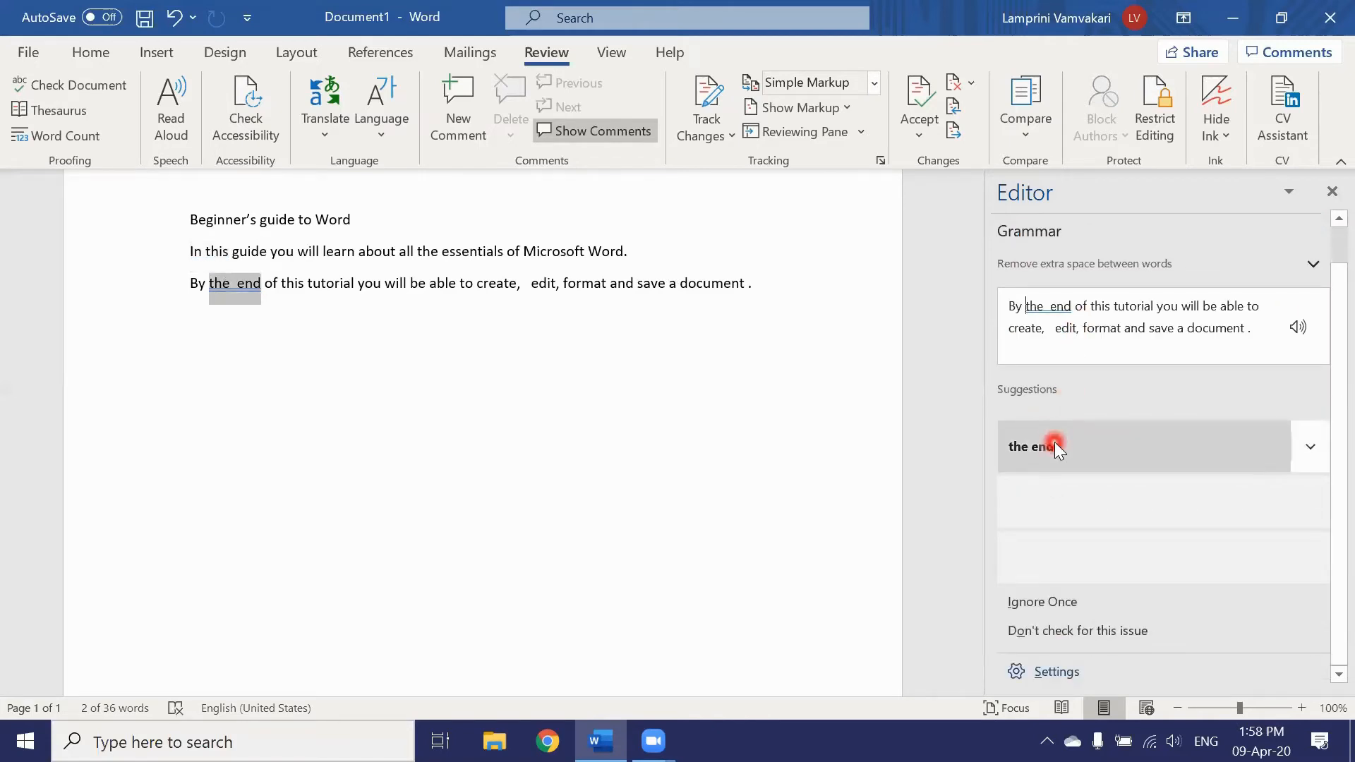
{"action": "left_click", "coordinate": [1055, 442]}
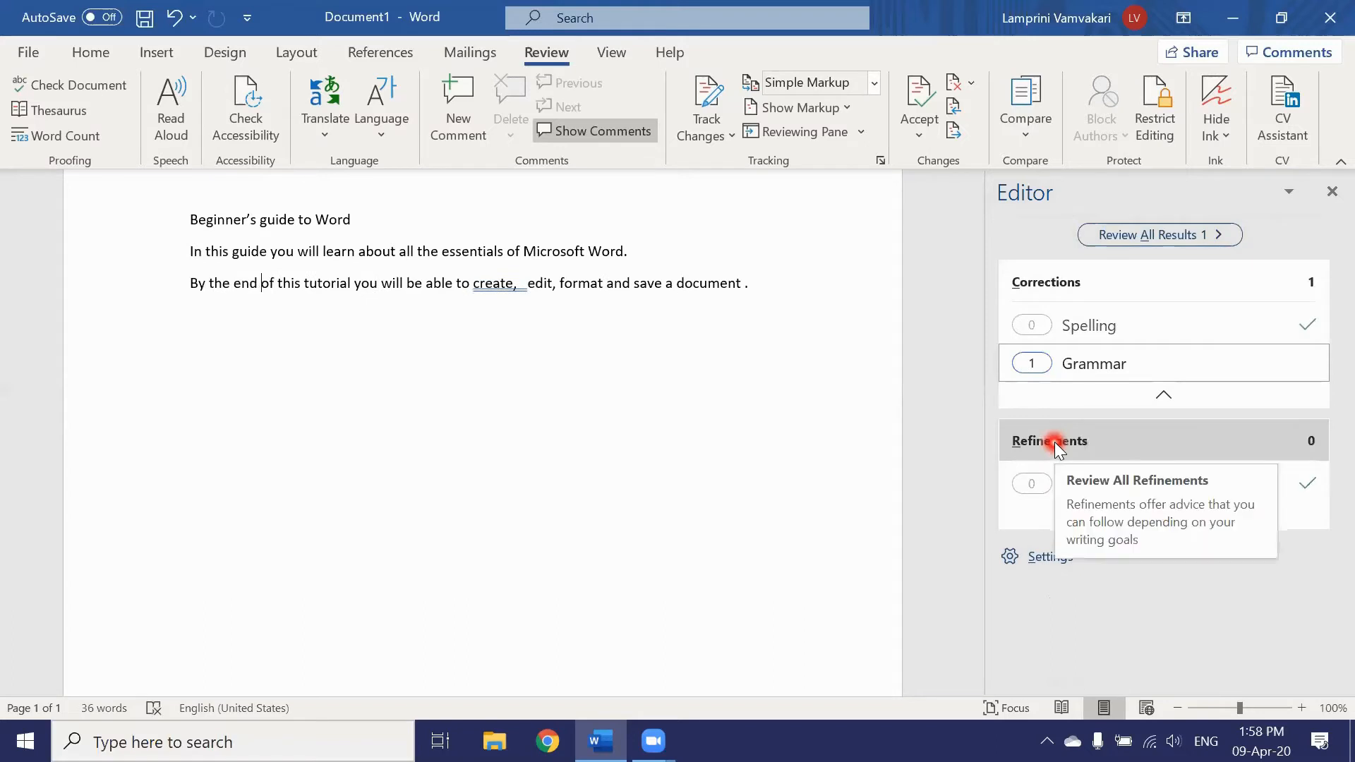
{"action": "left_click", "coordinate": [1054, 372]}
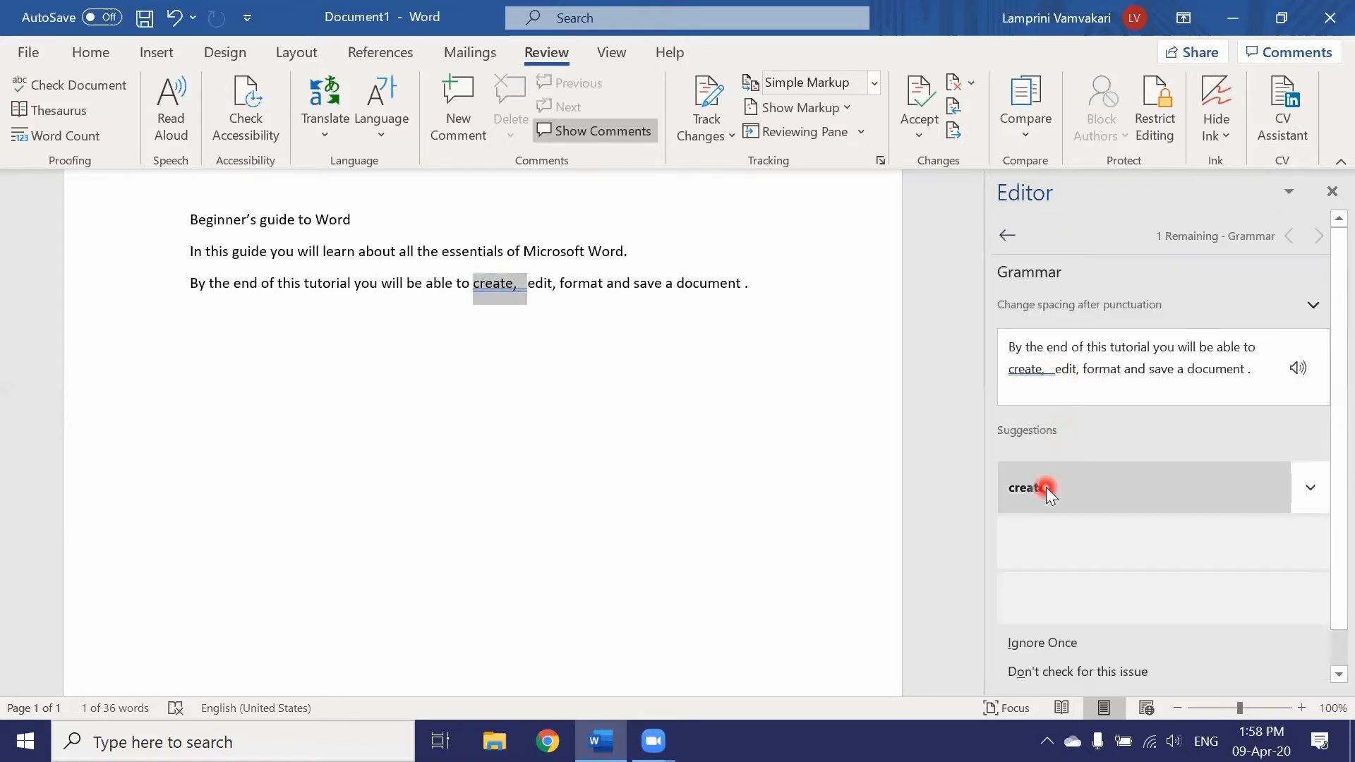
{"action": "left_click", "coordinate": [1046, 487]}
{"action": "left_click", "coordinate": [1055, 371]}
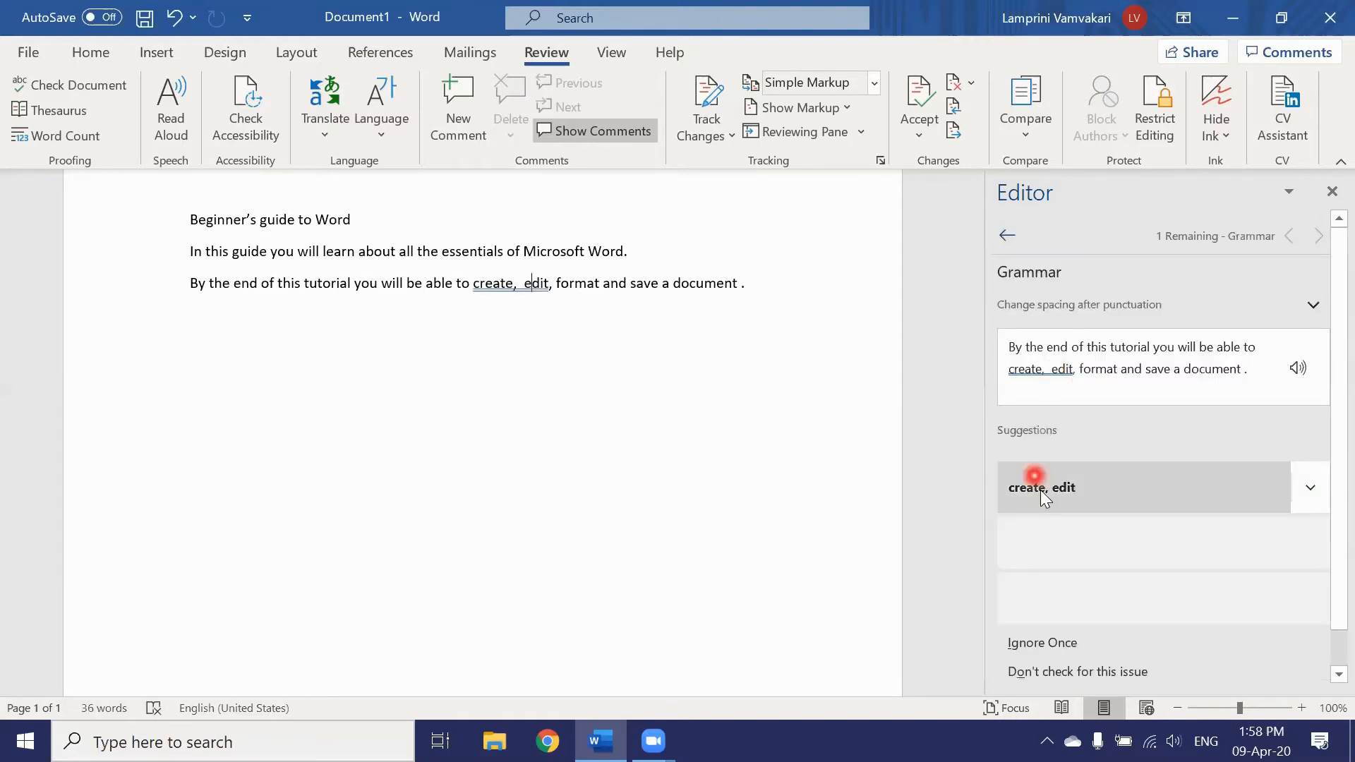
{"action": "left_click", "coordinate": [1039, 487]}
{"action": "left_click", "coordinate": [1046, 362]}
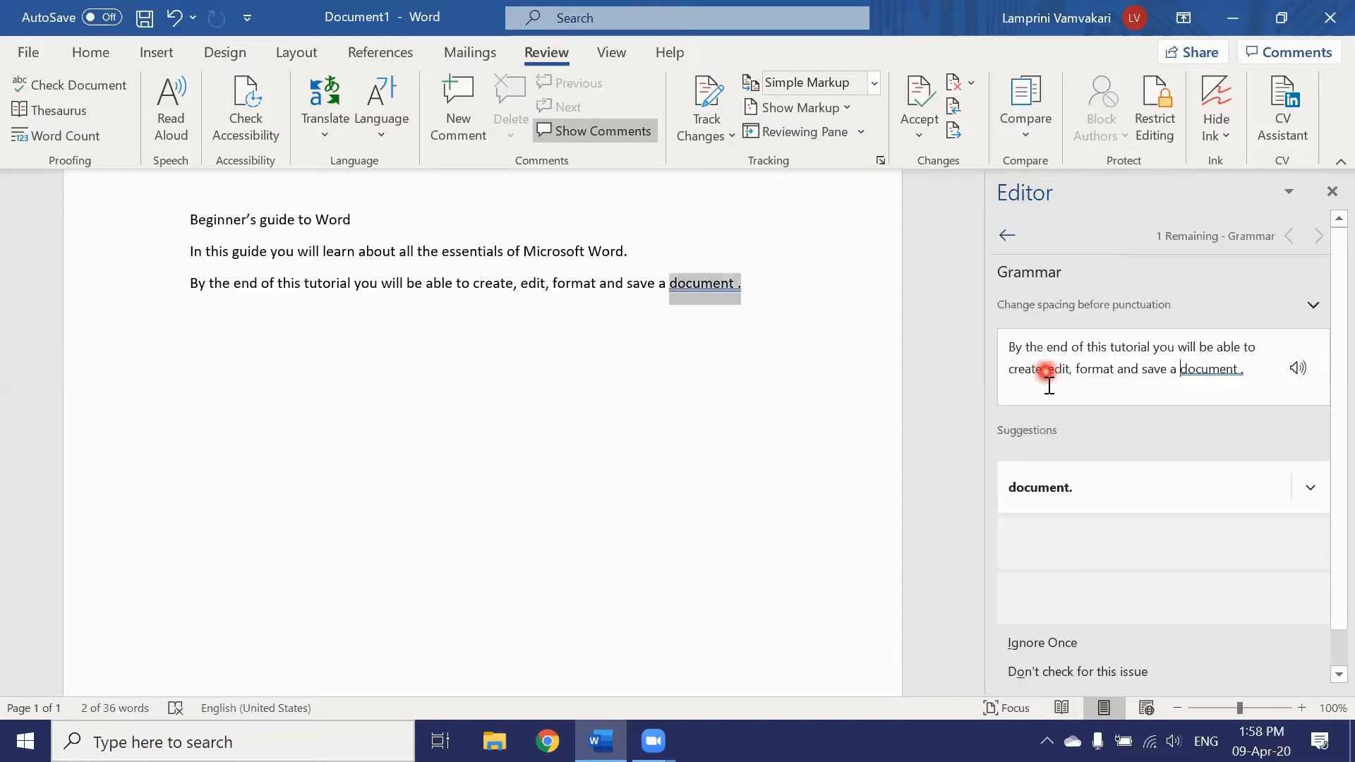
{"action": "left_click", "coordinate": [1062, 482]}
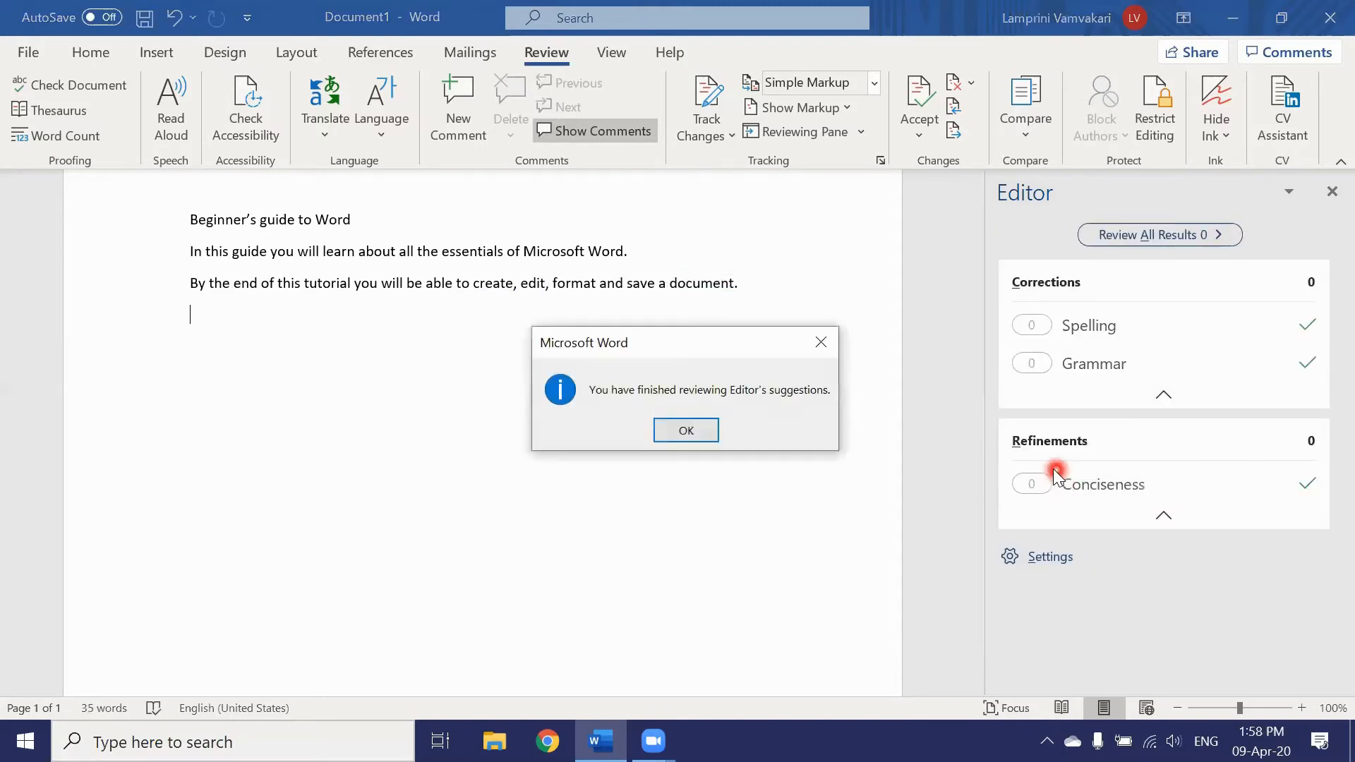
{"action": "left_click", "coordinate": [686, 432]}
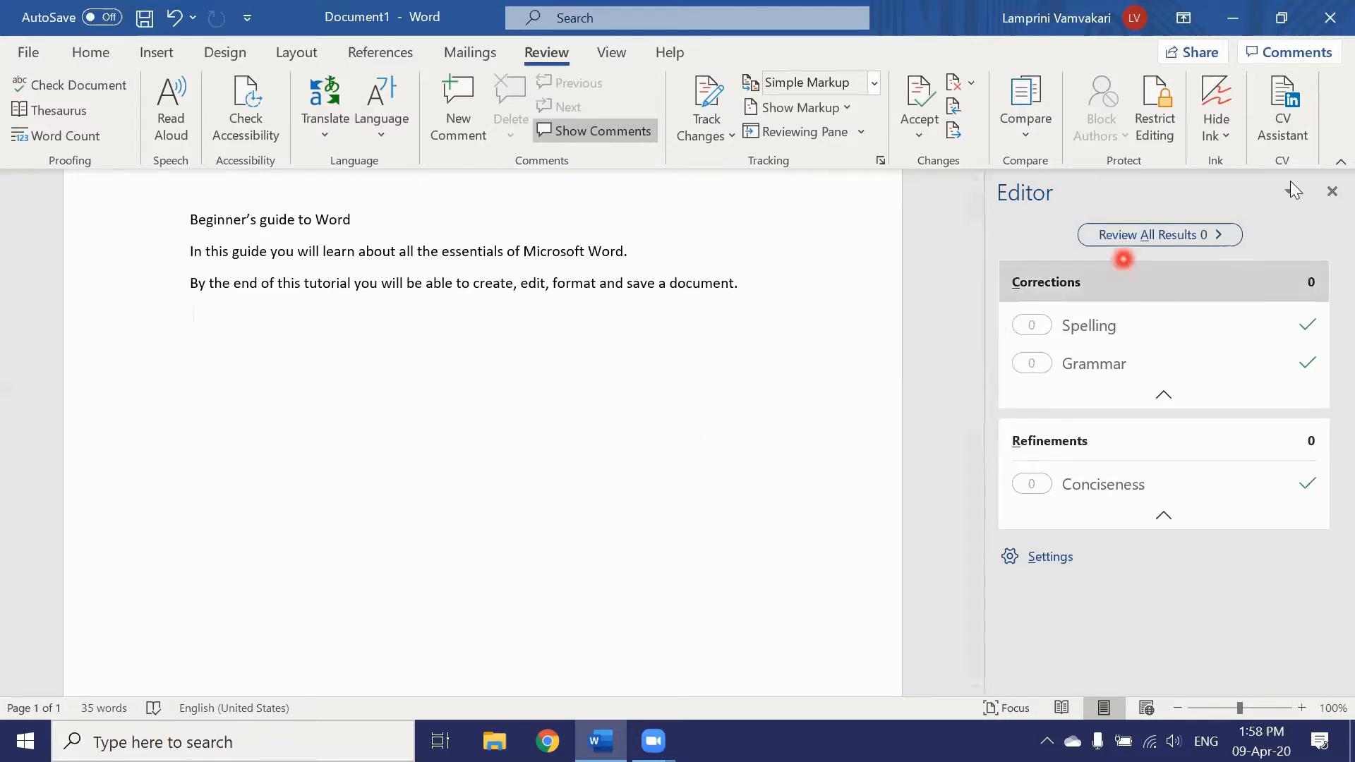
Step: Close the Editor pane, leaving the 35-word corrected document
{"action": "left_click", "coordinate": [1327, 190]}
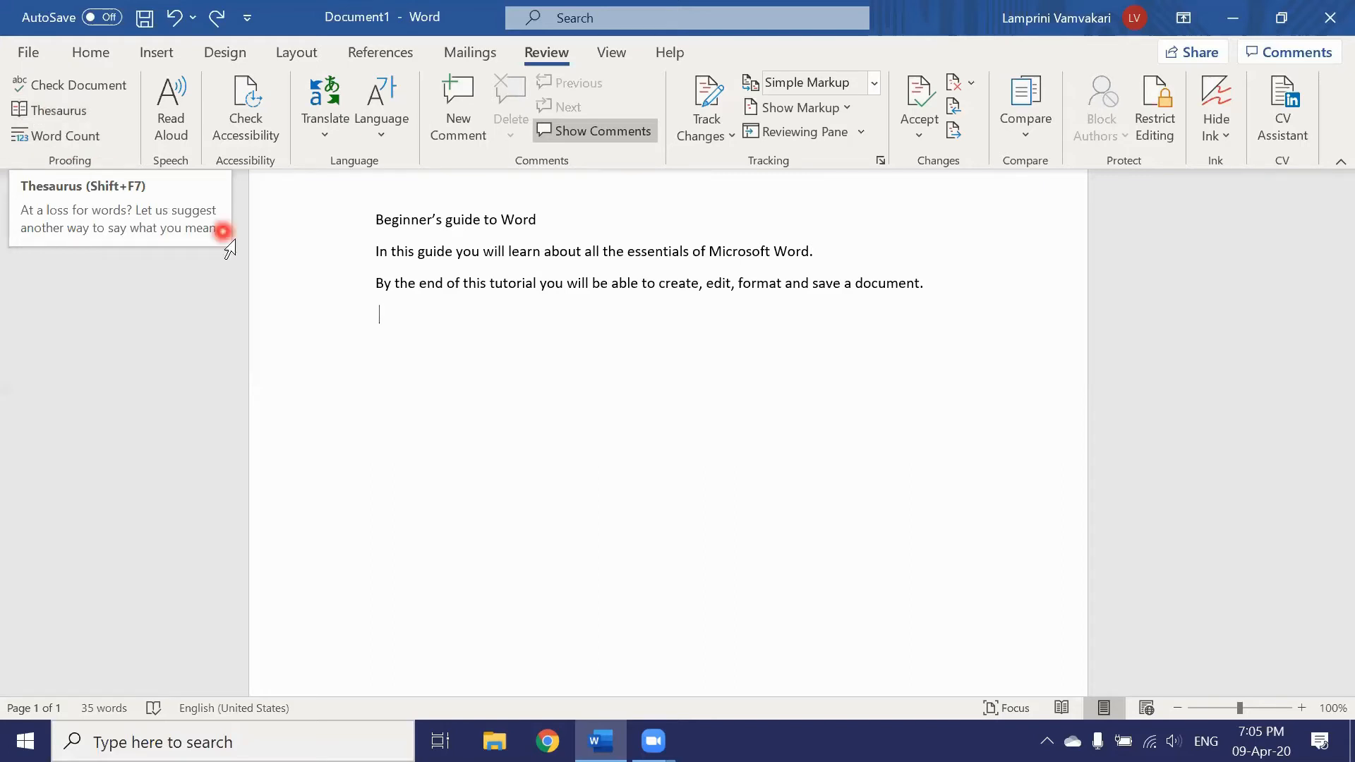
Step: Look up 'essentials' in the Thesaurus and insert 'fundamentals' in its place
{"action": "double_click", "coordinate": [667, 250]}
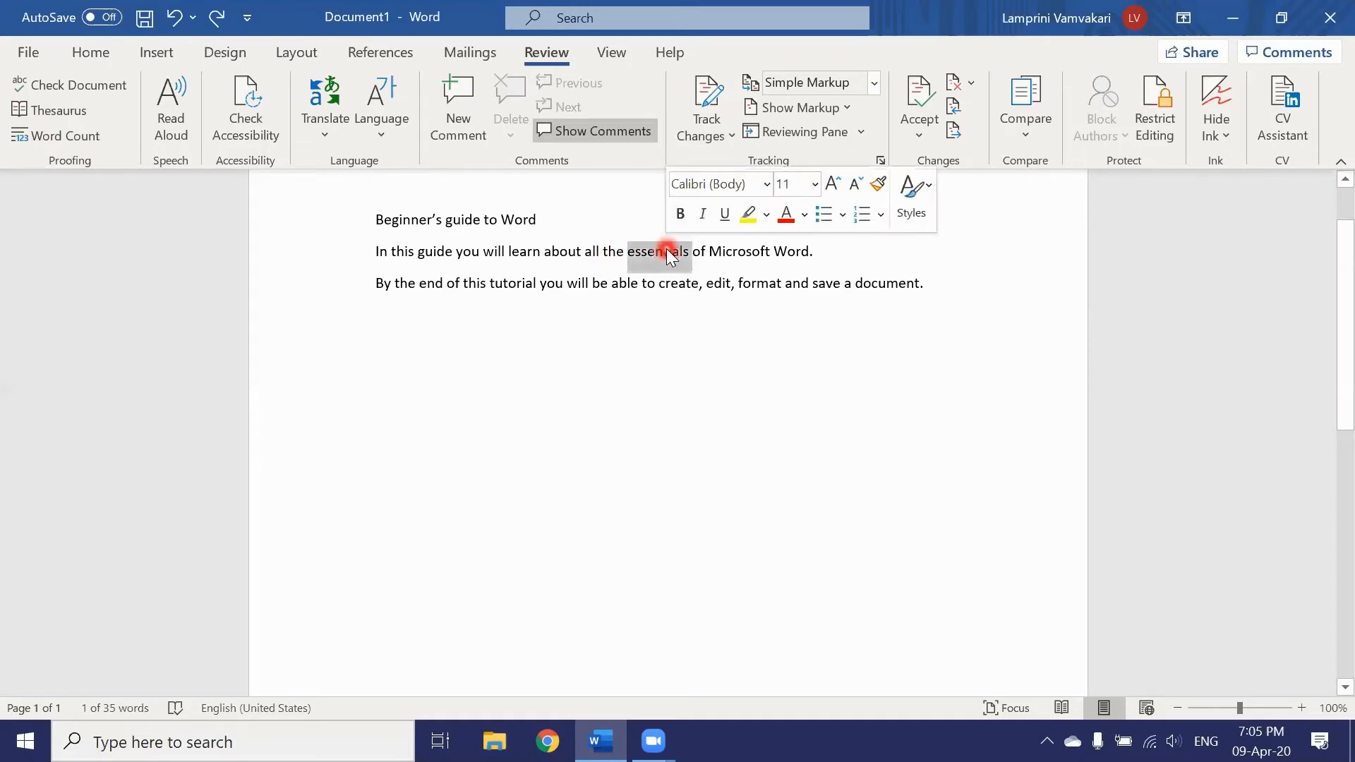
{"action": "left_click", "coordinate": [36, 114]}
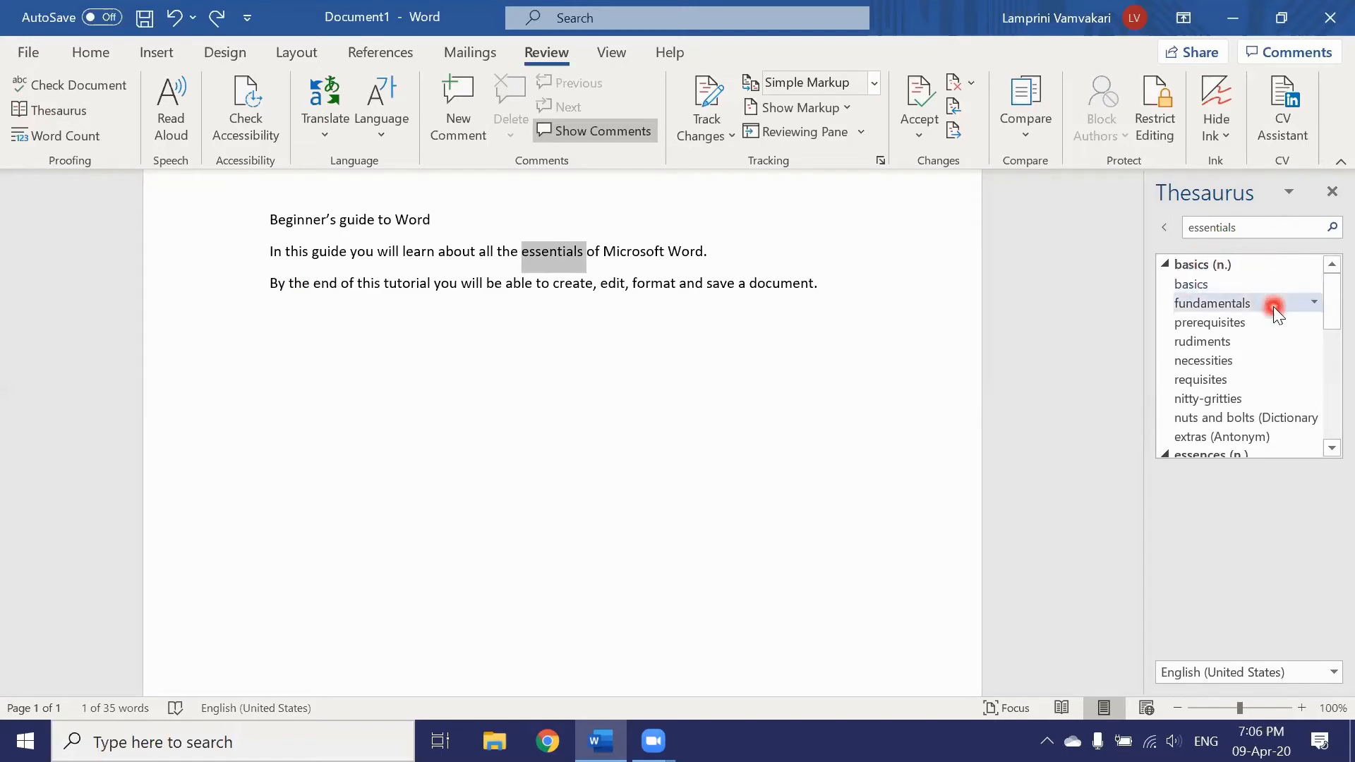
{"action": "left_click", "coordinate": [1316, 300]}
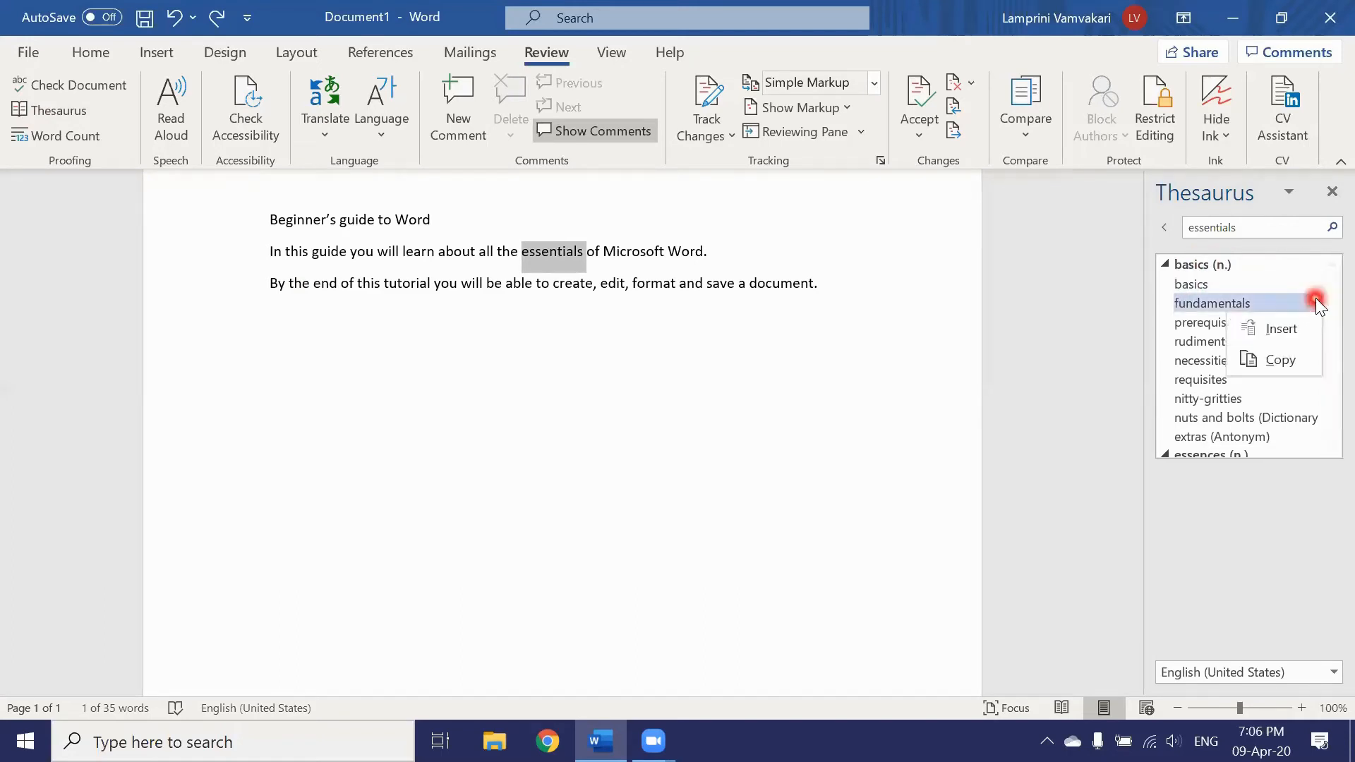
{"action": "left_click", "coordinate": [1299, 330]}
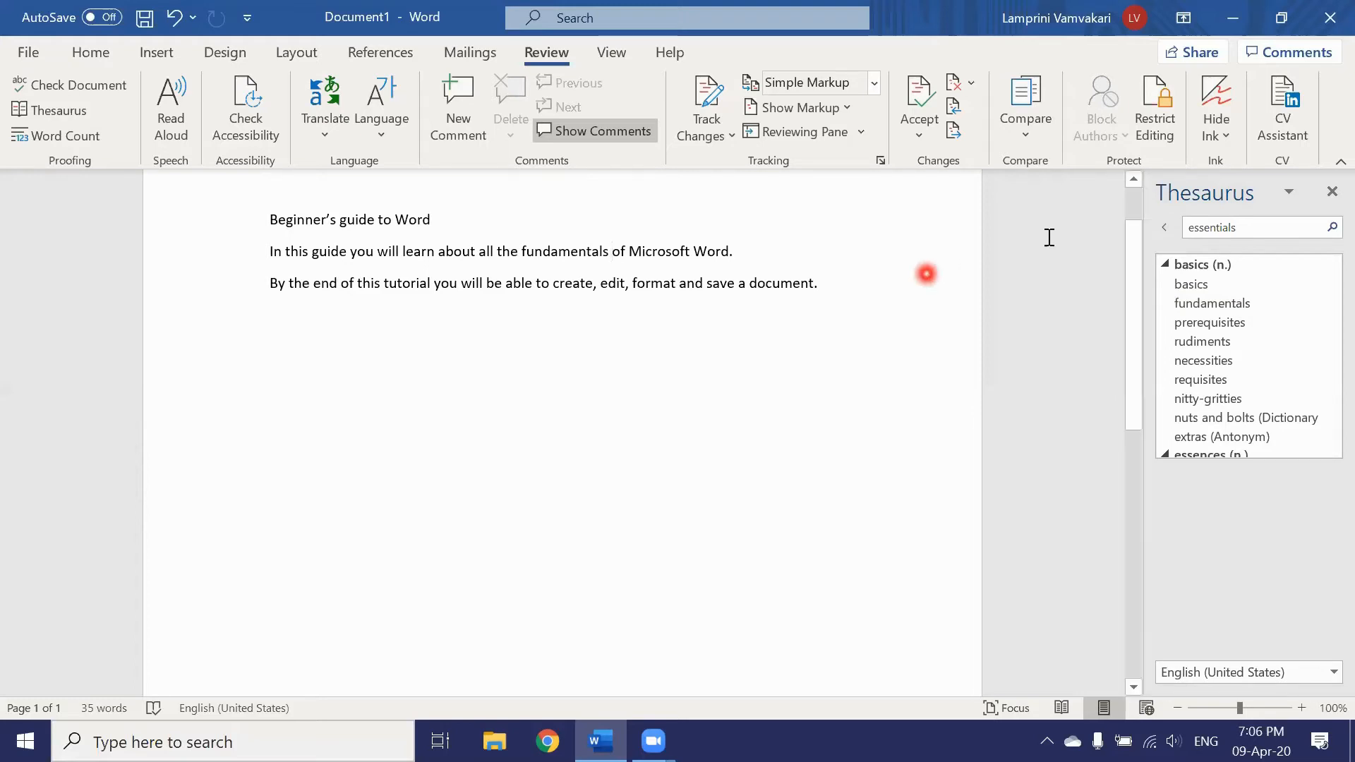
Step: Close the Thesaurus pane and bring up the Home formatting options
{"action": "left_click", "coordinate": [1327, 192]}
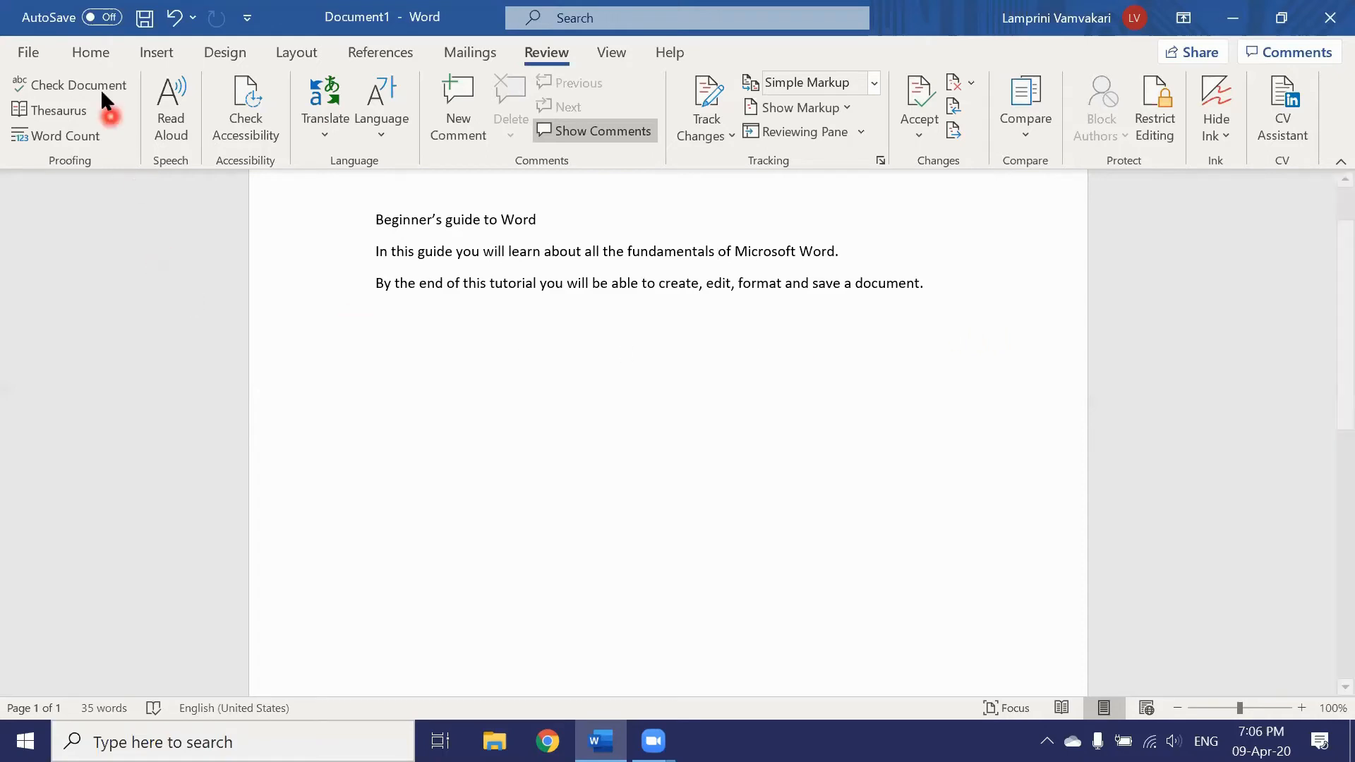
{"action": "left_click", "coordinate": [92, 58]}
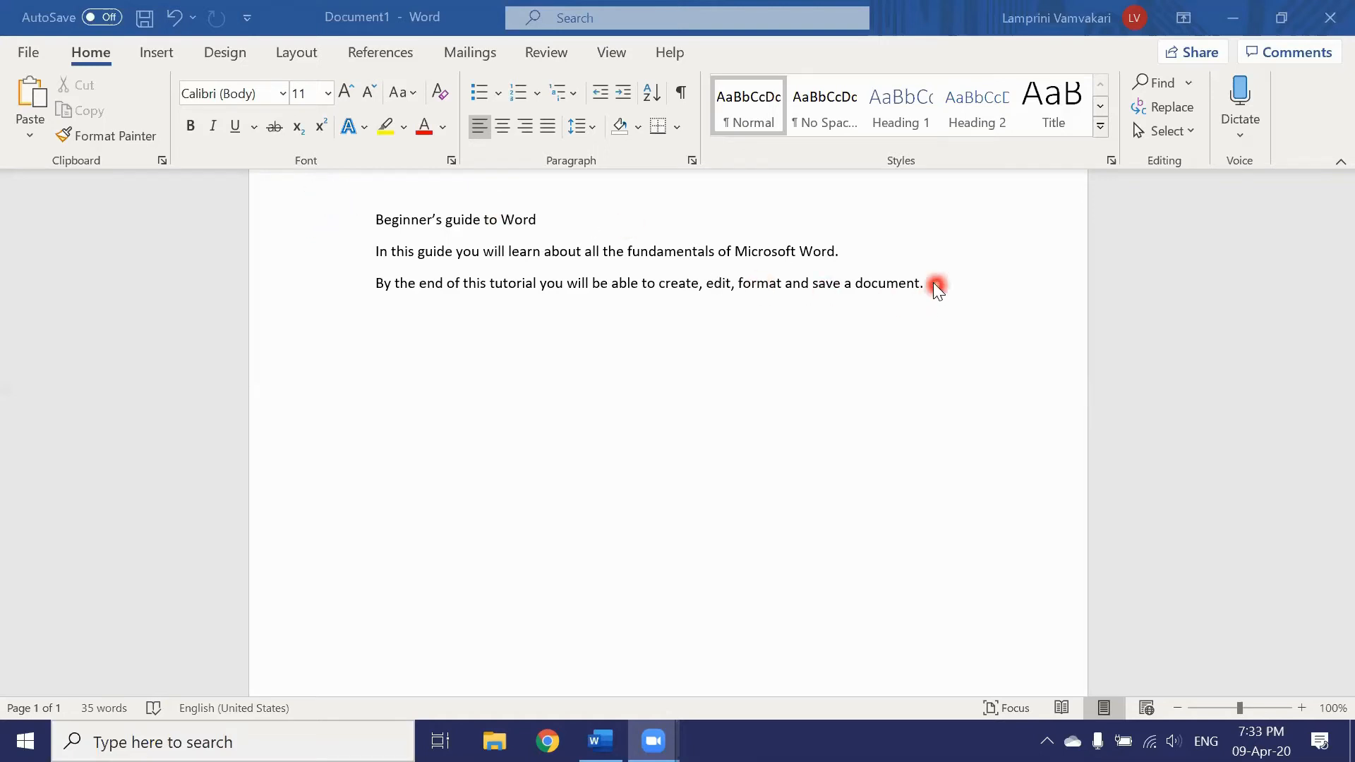
Step: Format the title and both sentences in Arial 16 pt instead of Calibri 11
{"action": "left_click_drag", "start_coordinate": [930, 282], "coordinate": [389, 223]}
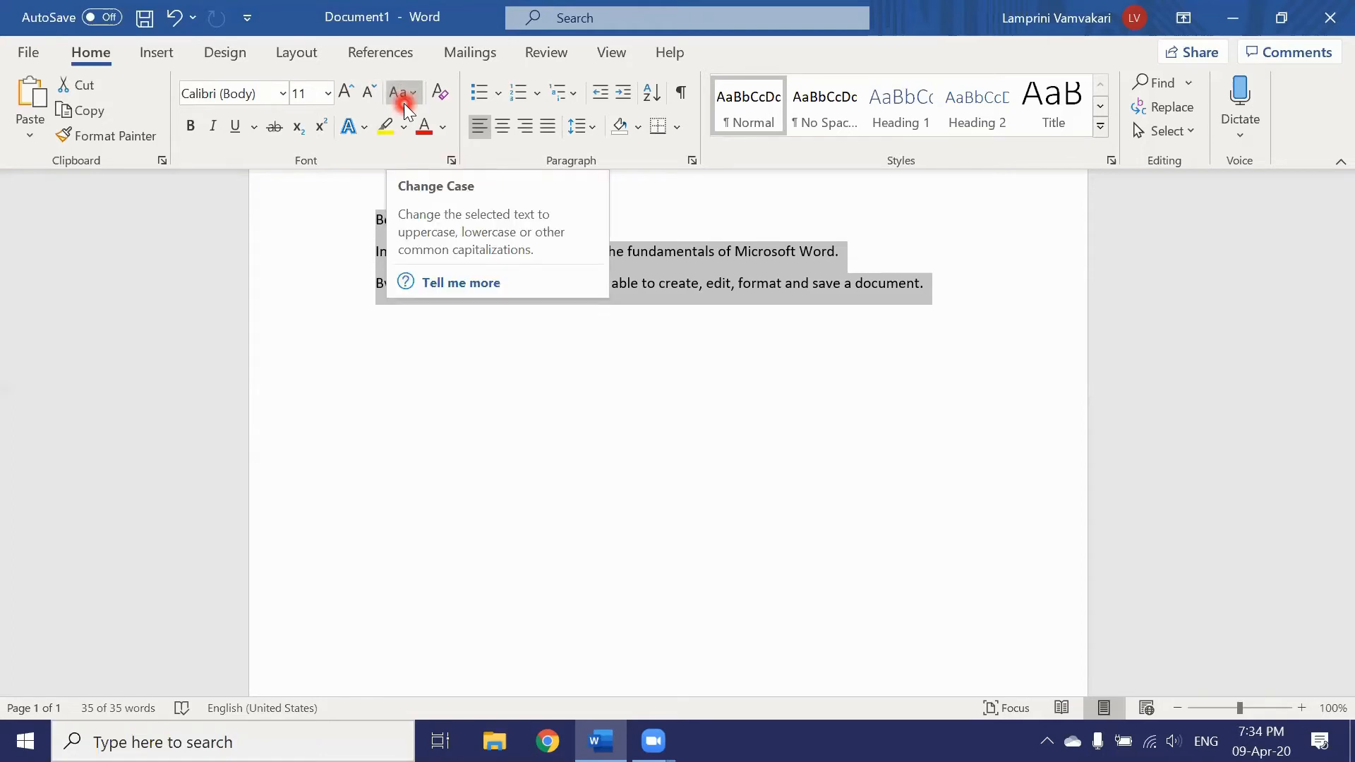
{"action": "left_click", "coordinate": [281, 94]}
{"action": "left_click", "coordinate": [281, 93]}
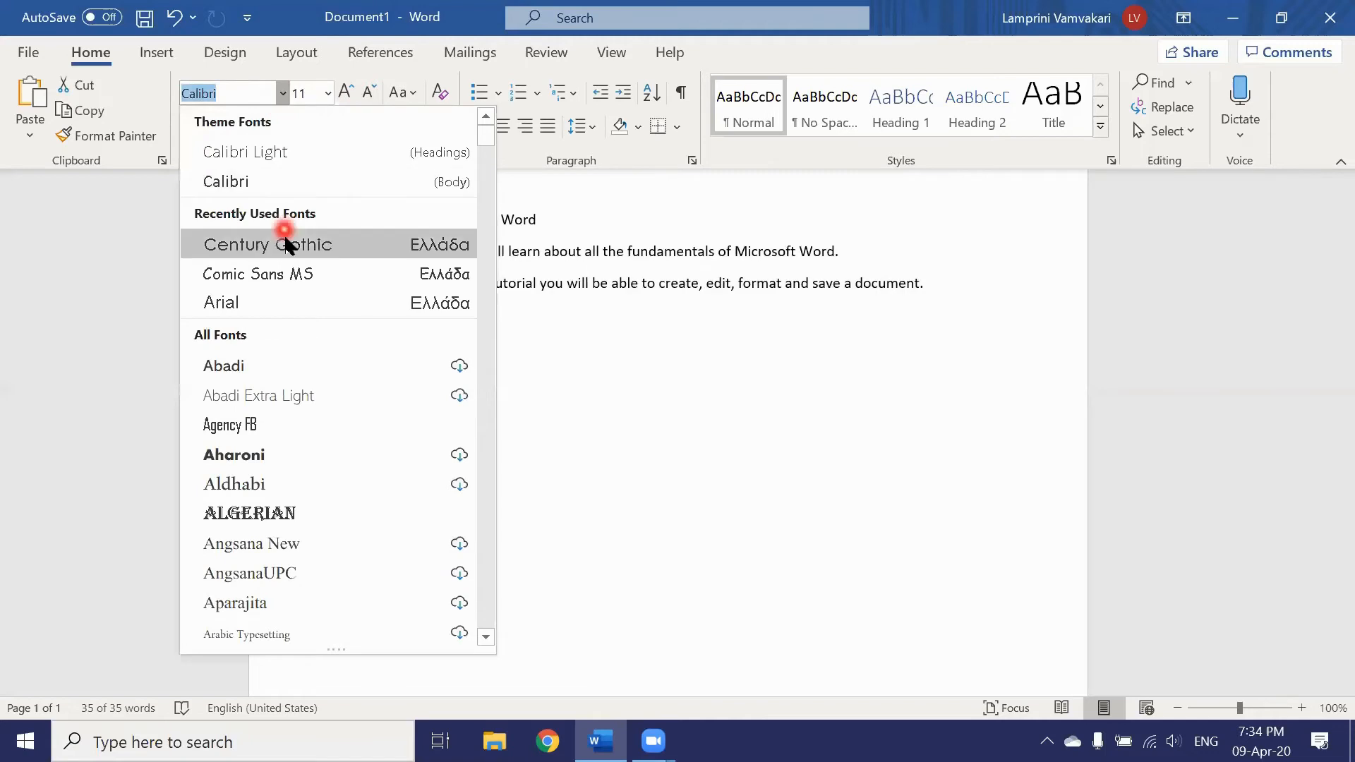
{"action": "left_click", "coordinate": [292, 304]}
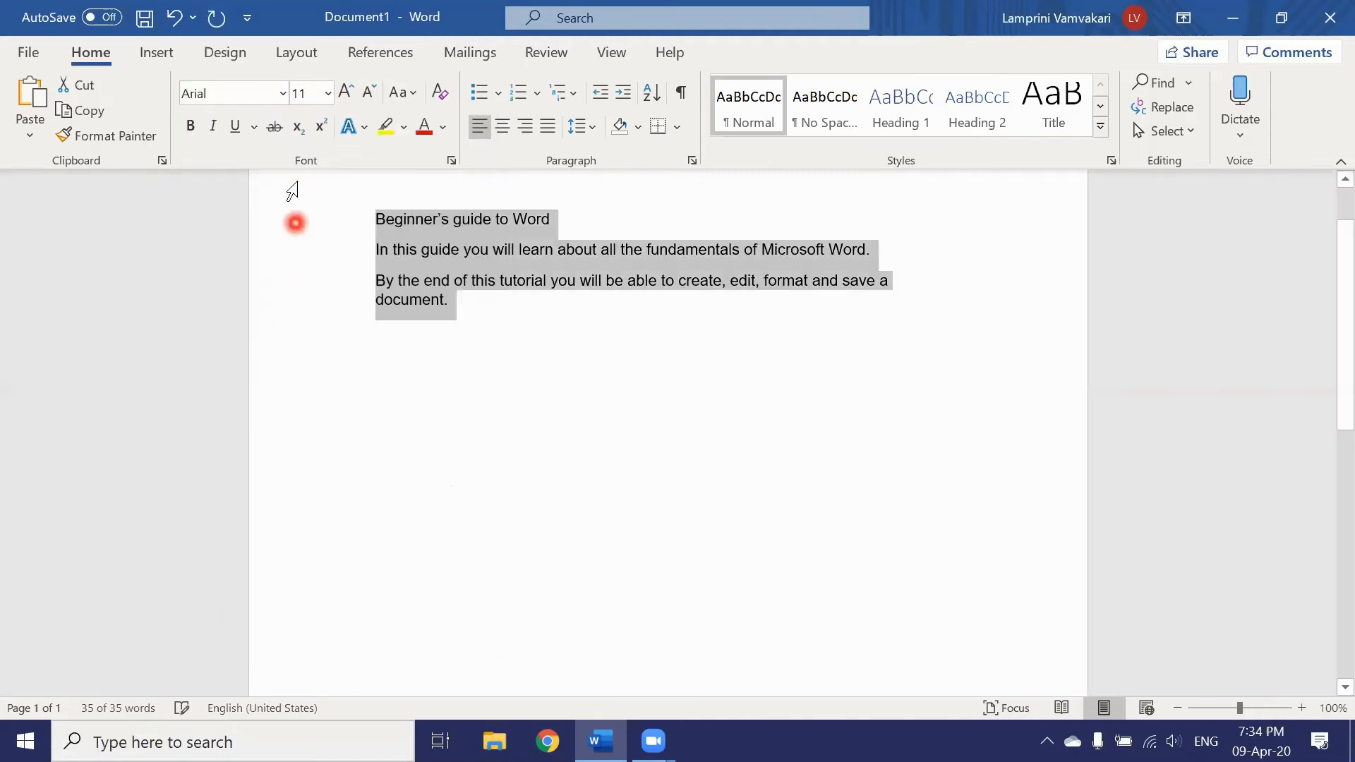
{"action": "left_click", "coordinate": [329, 94]}
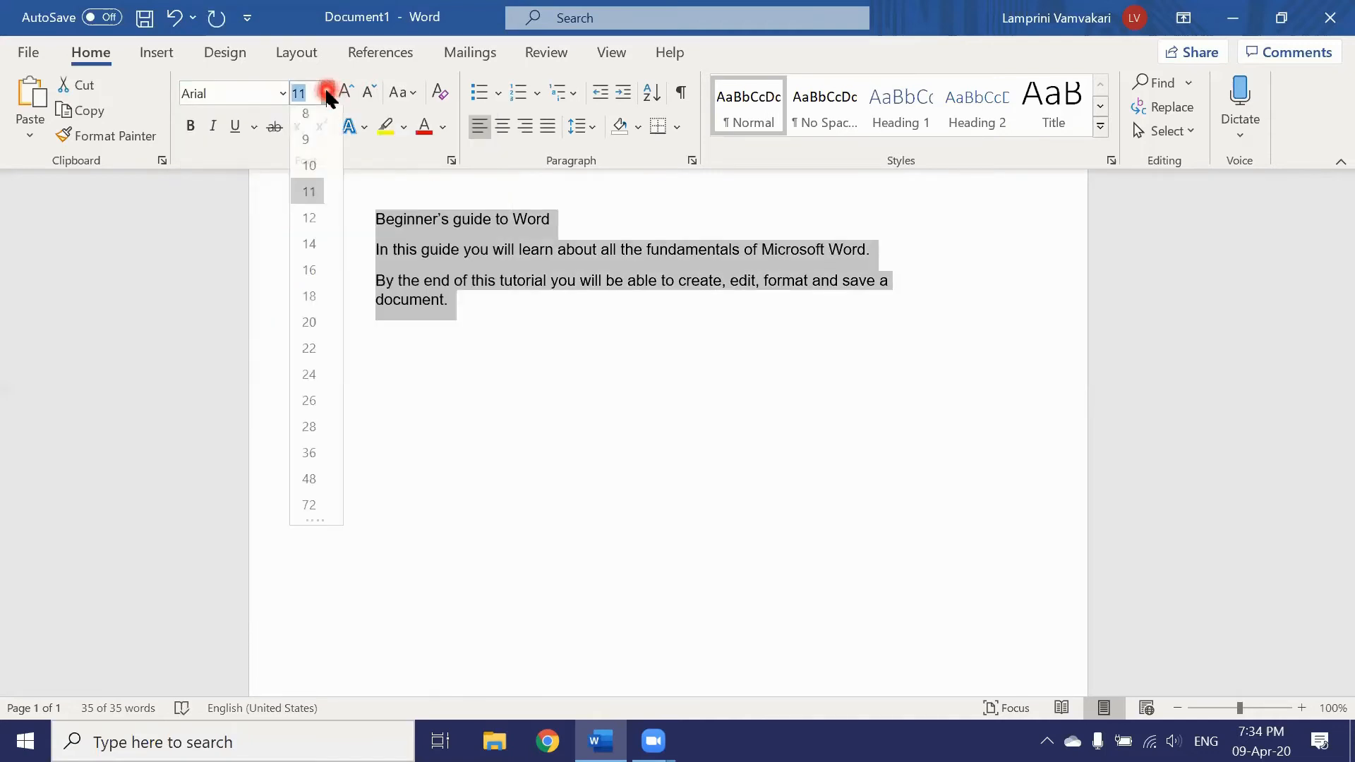
{"action": "left_click", "coordinate": [312, 279]}
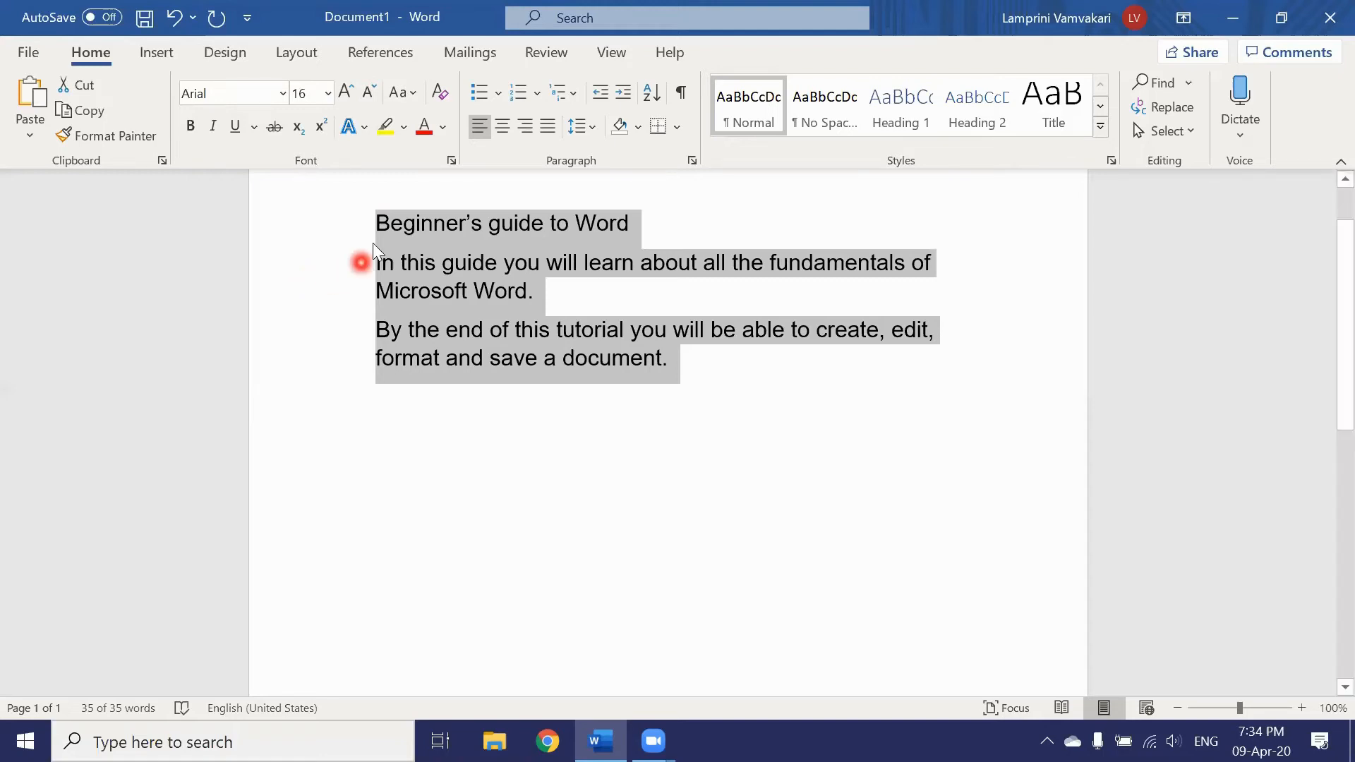
{"action": "left_click", "coordinate": [623, 223]}
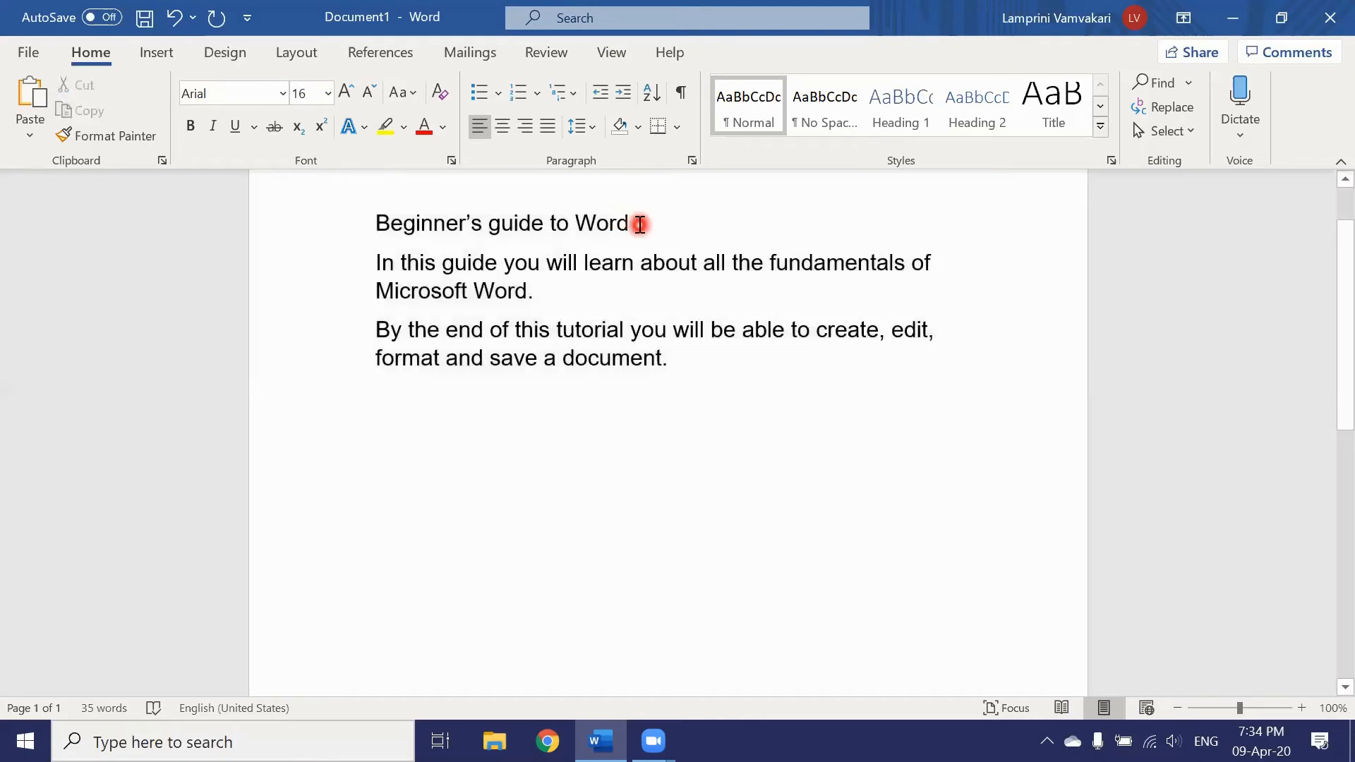
{"action": "left_click_drag", "start_coordinate": [637, 225], "coordinate": [436, 226]}
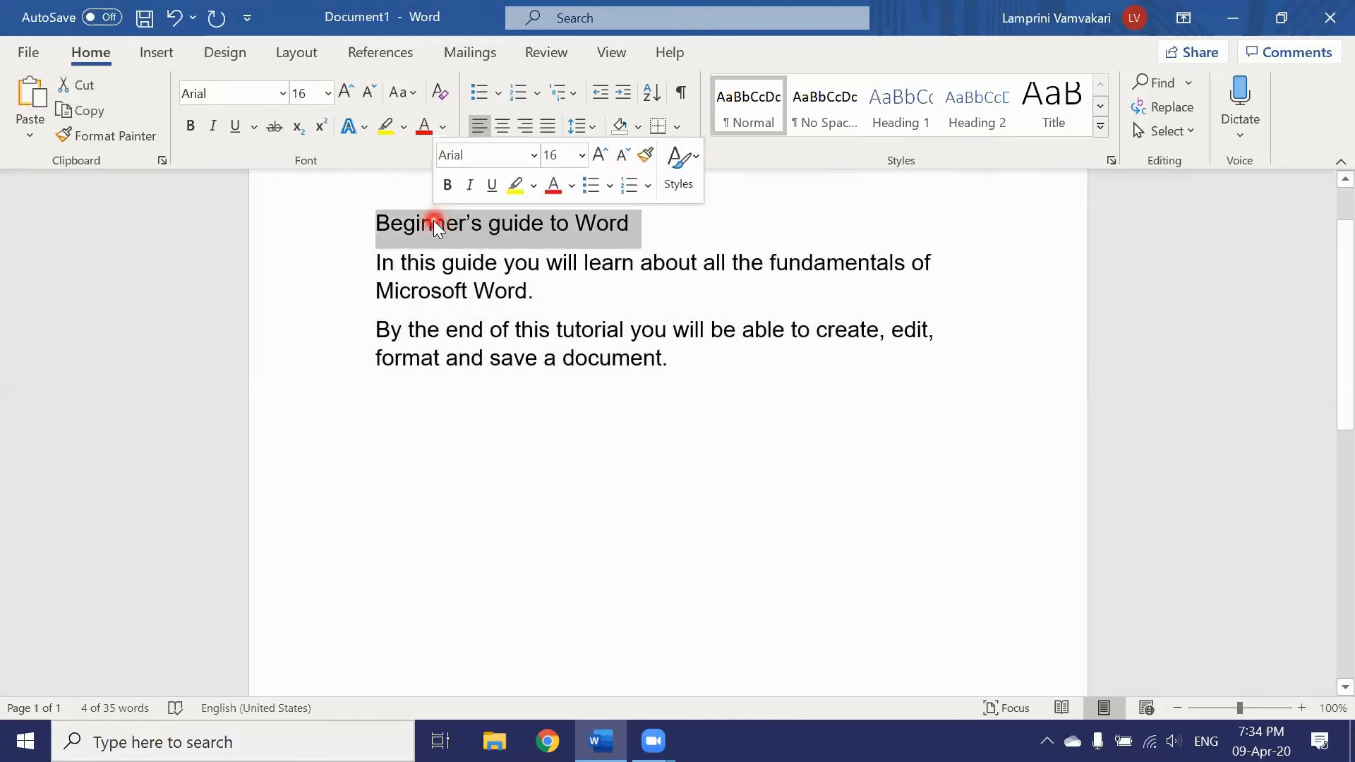
{"action": "left_click", "coordinate": [198, 127]}
{"action": "left_click", "coordinate": [330, 93]}
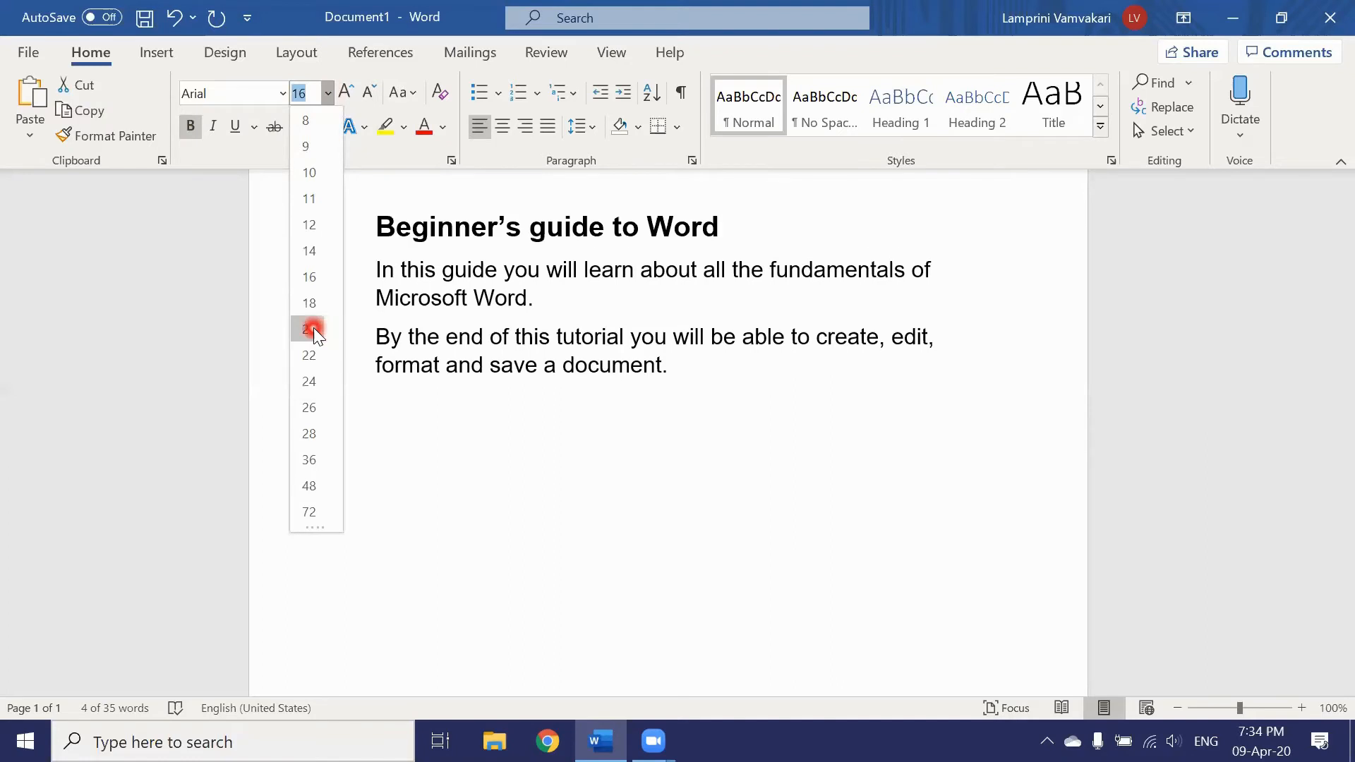
{"action": "left_click", "coordinate": [310, 329]}
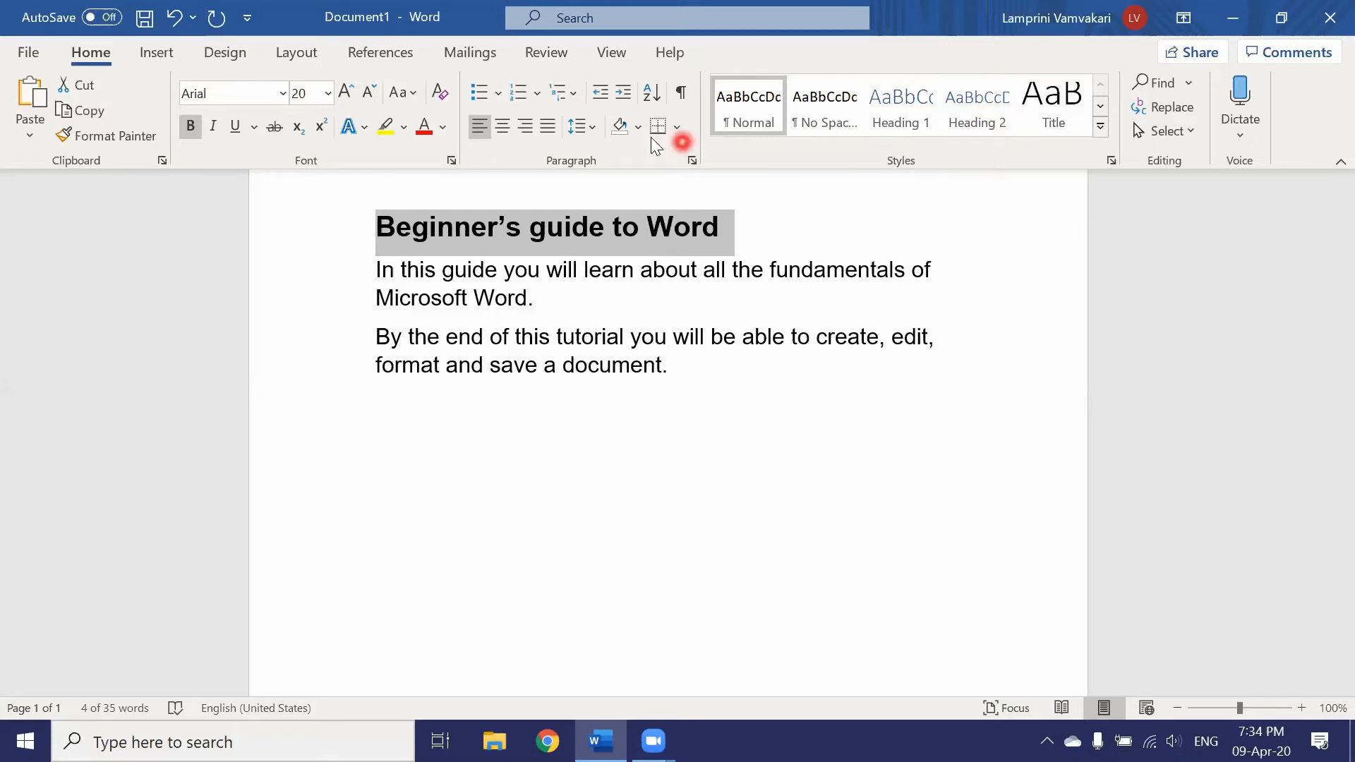
{"action": "left_click", "coordinate": [179, 21]}
{"action": "left_click", "coordinate": [179, 21]}
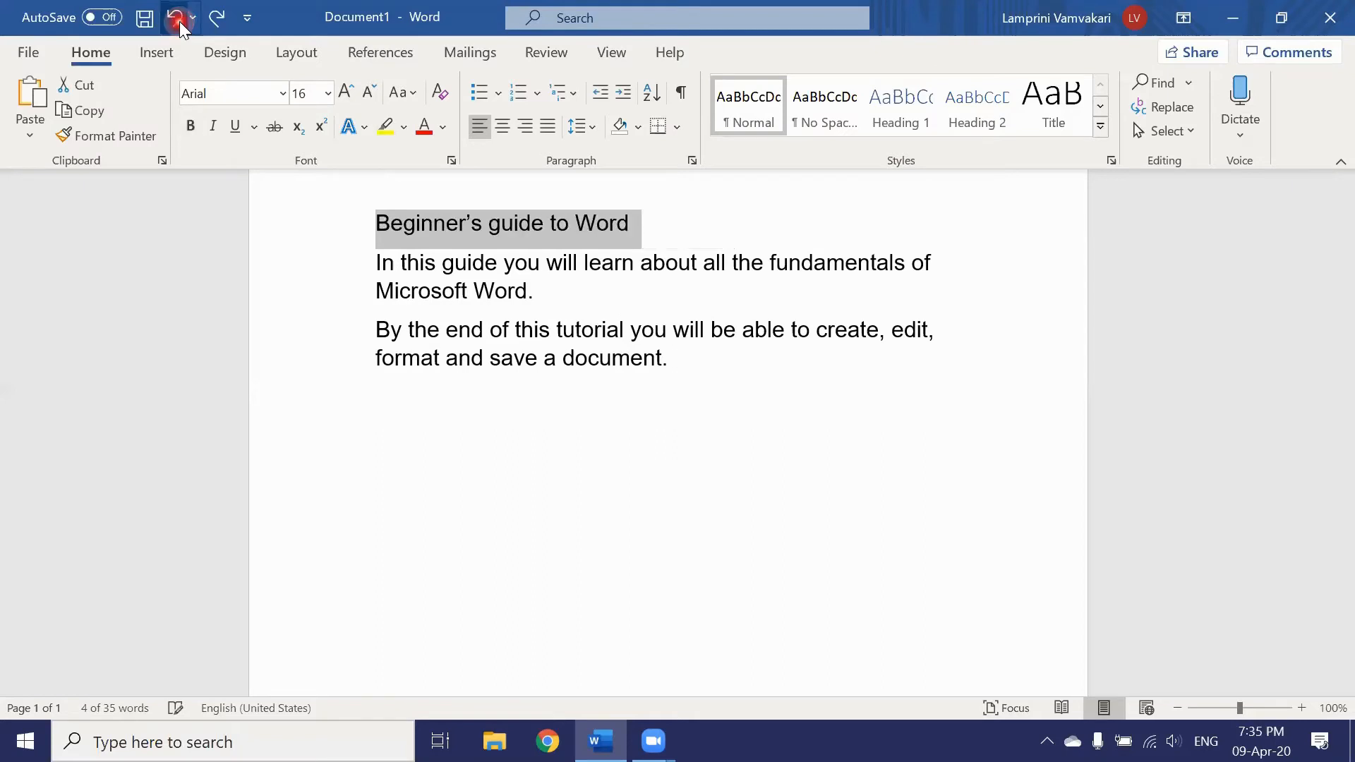
{"action": "left_click", "coordinate": [654, 218]}
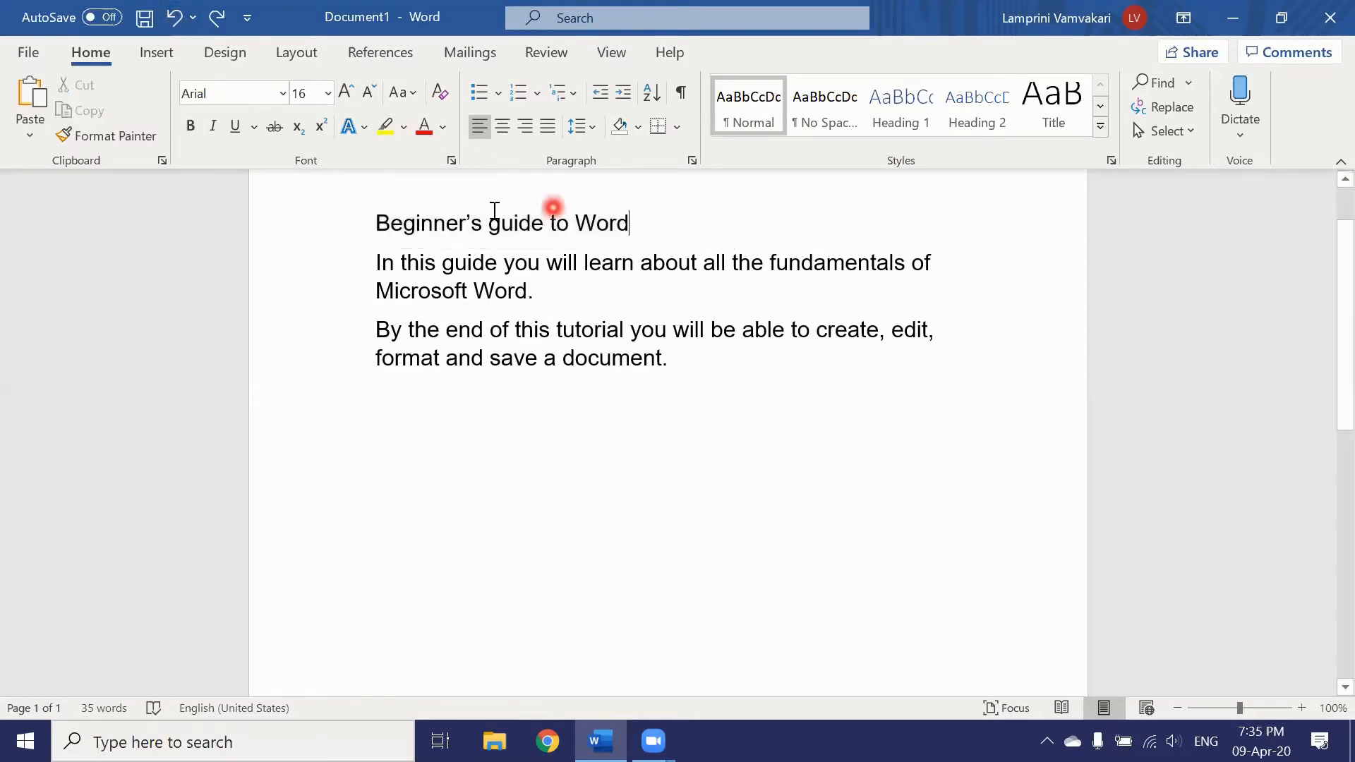
Step: Preview No Spacing, Heading 1 and Heading 2, then apply Title to 'Beginner's guide to Word'
{"action": "left_click", "coordinate": [367, 220]}
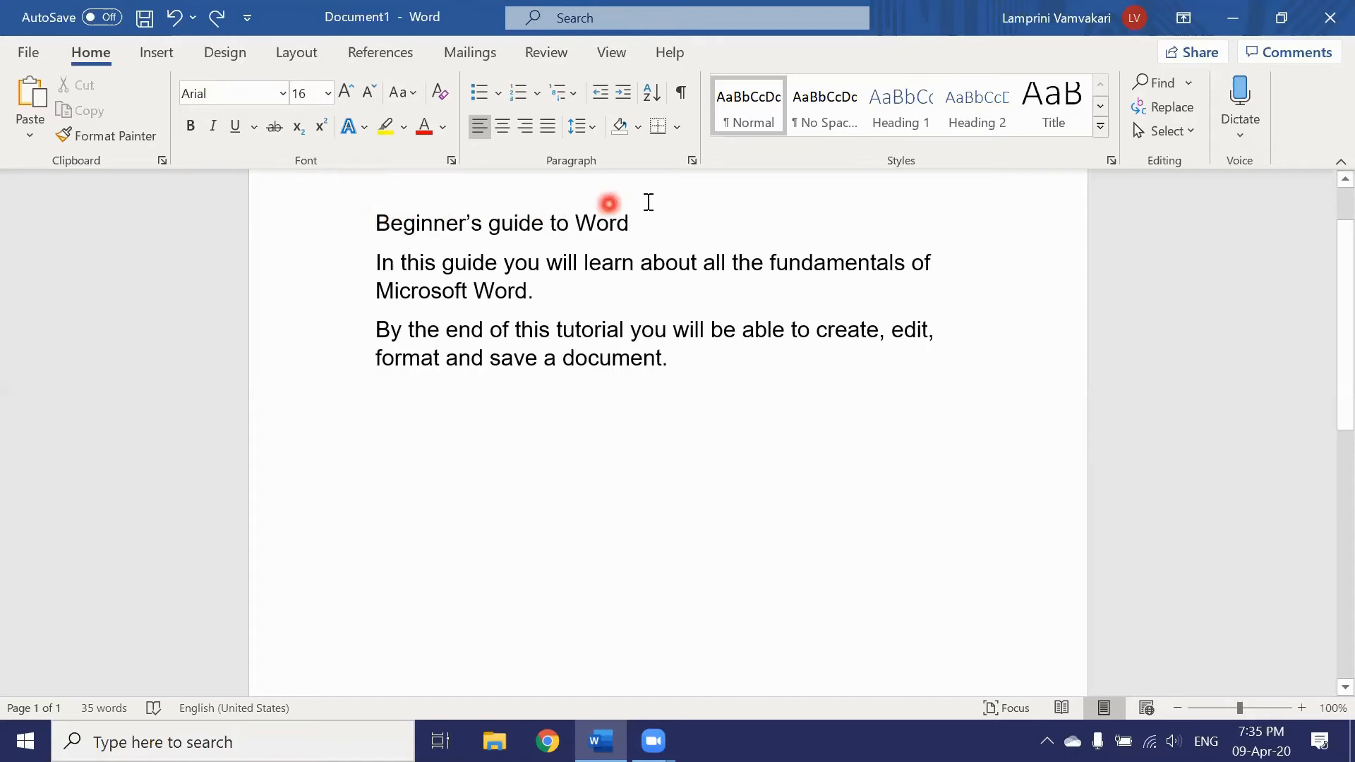
{"action": "left_click", "coordinate": [814, 105]}
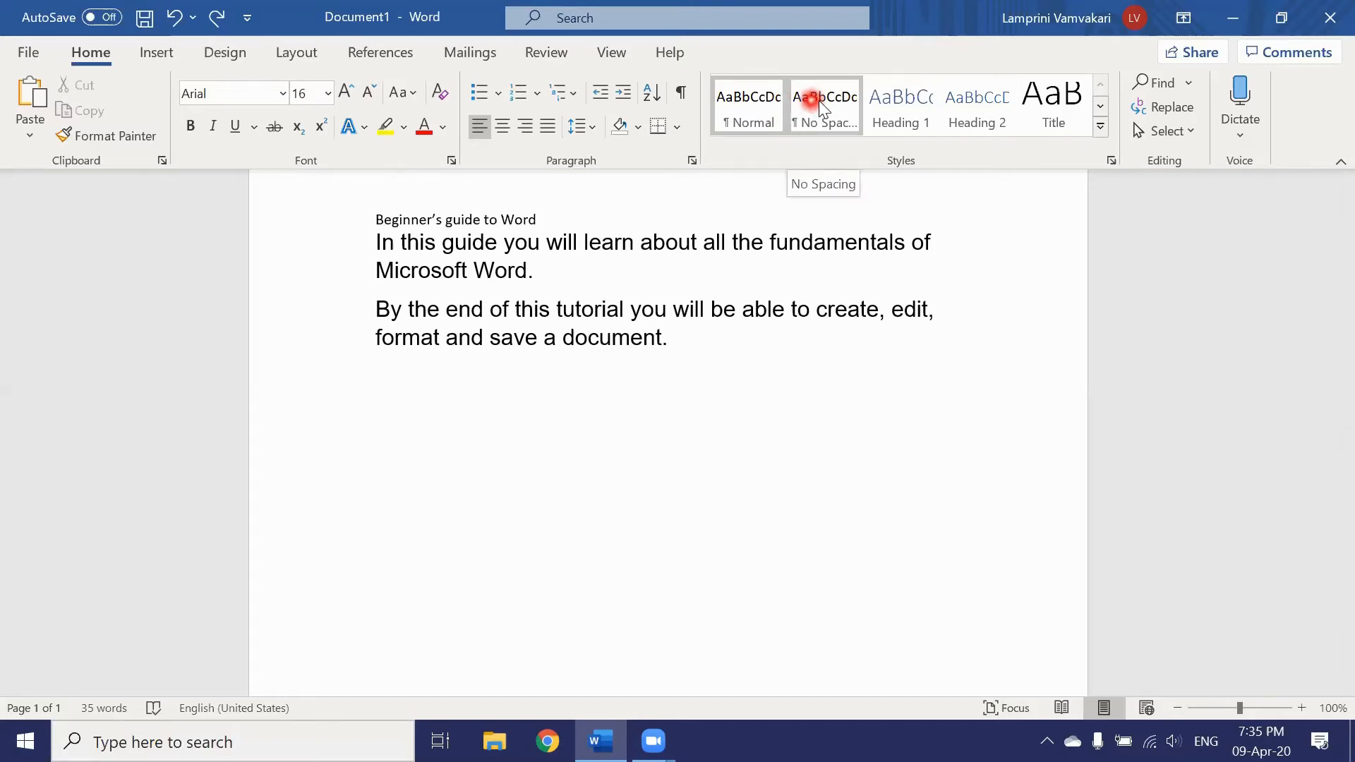
{"action": "left_click", "coordinate": [897, 99]}
{"action": "left_click", "coordinate": [977, 99]}
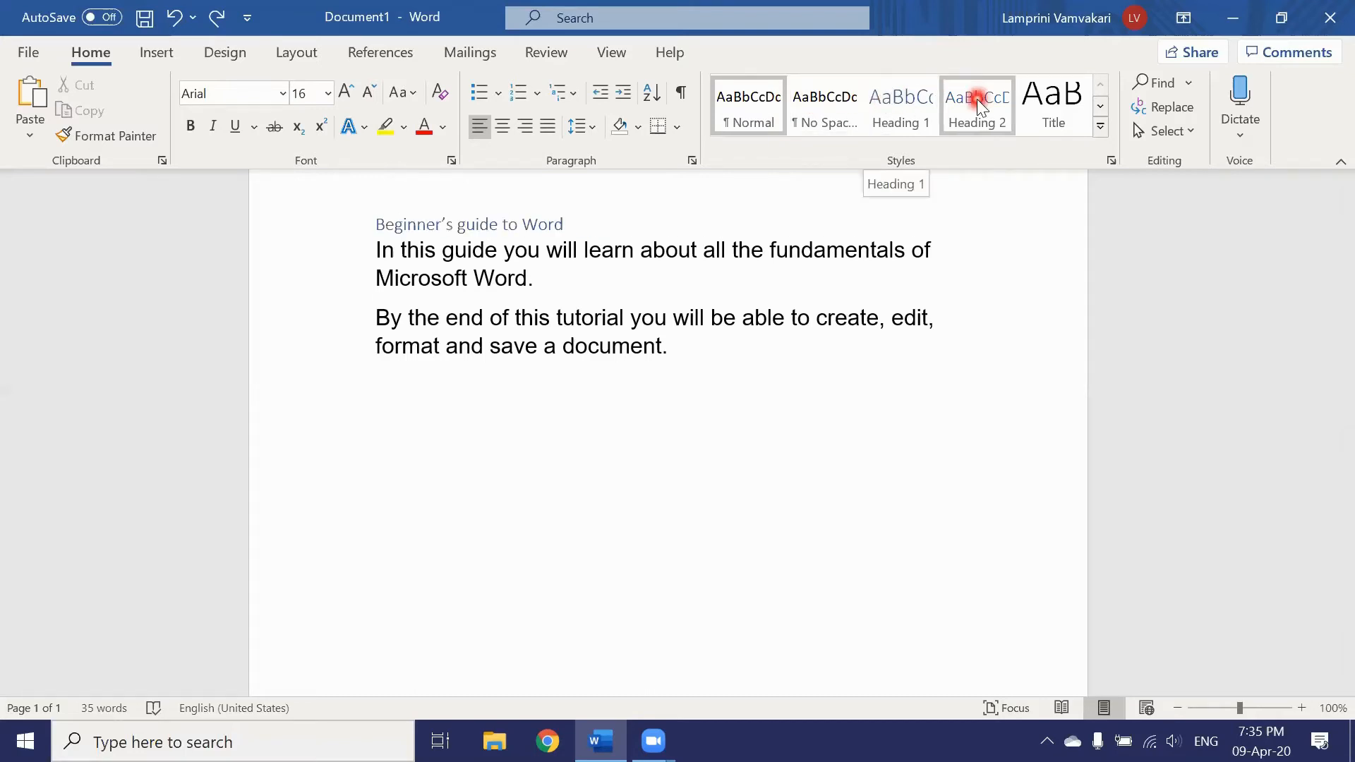
{"action": "left_click", "coordinate": [1045, 101]}
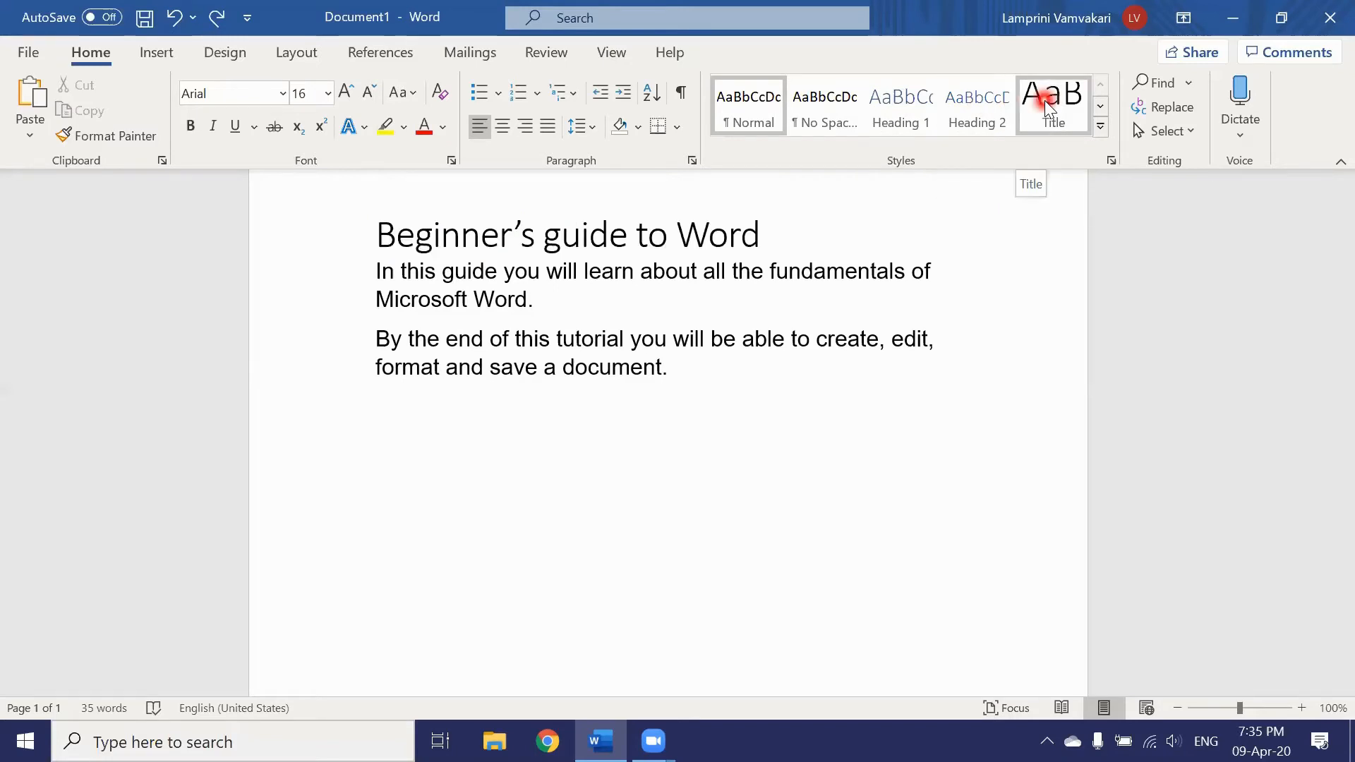
{"action": "left_click", "coordinate": [1045, 100]}
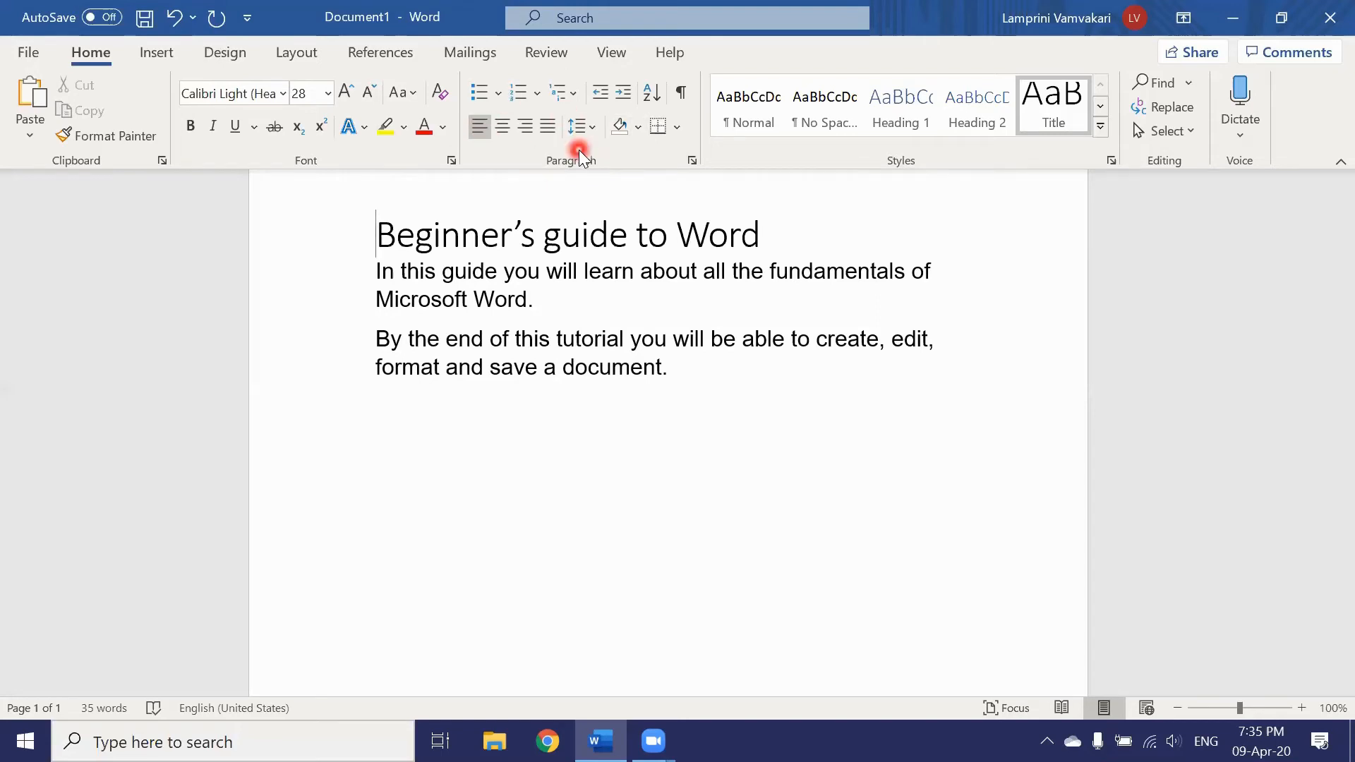
Step: Center the title line and place the cursor on the empty line below the text
{"action": "left_click", "coordinate": [502, 127]}
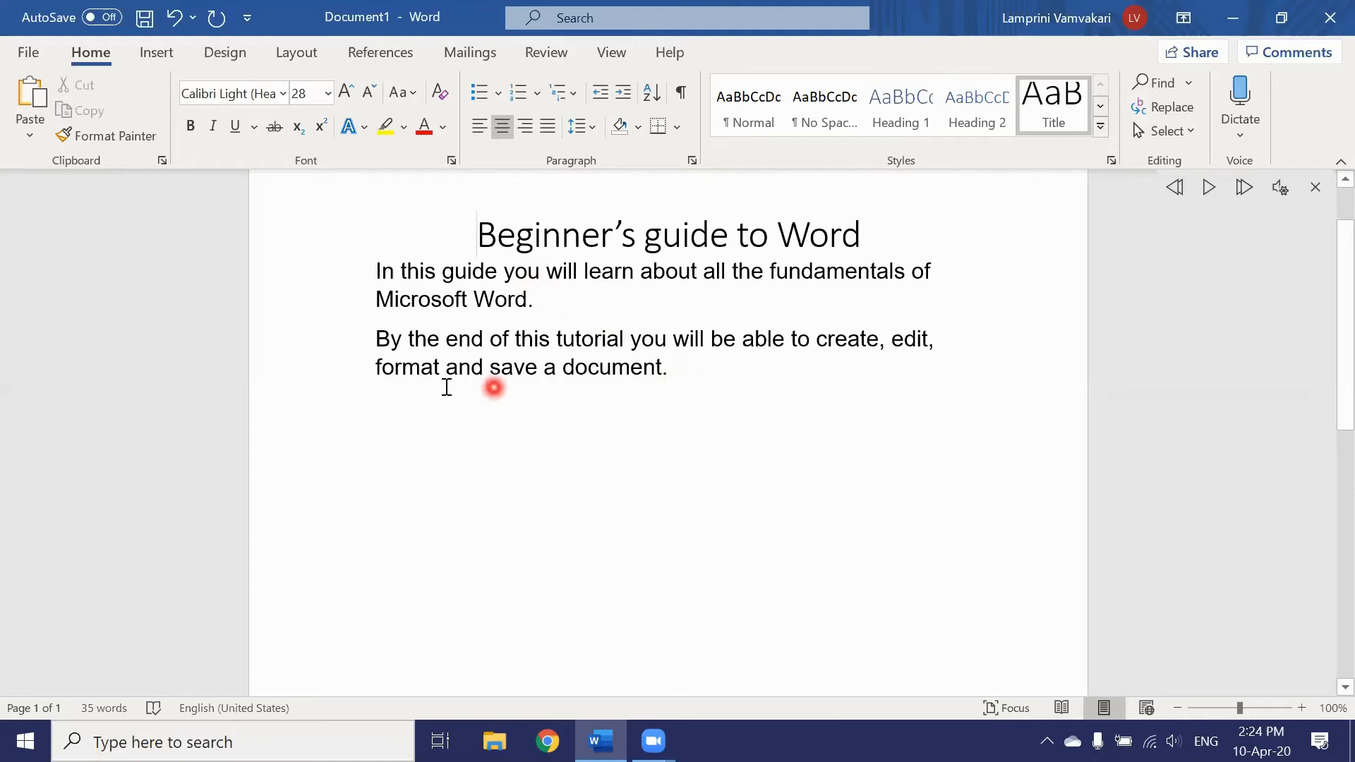
{"action": "left_click", "coordinate": [385, 405]}
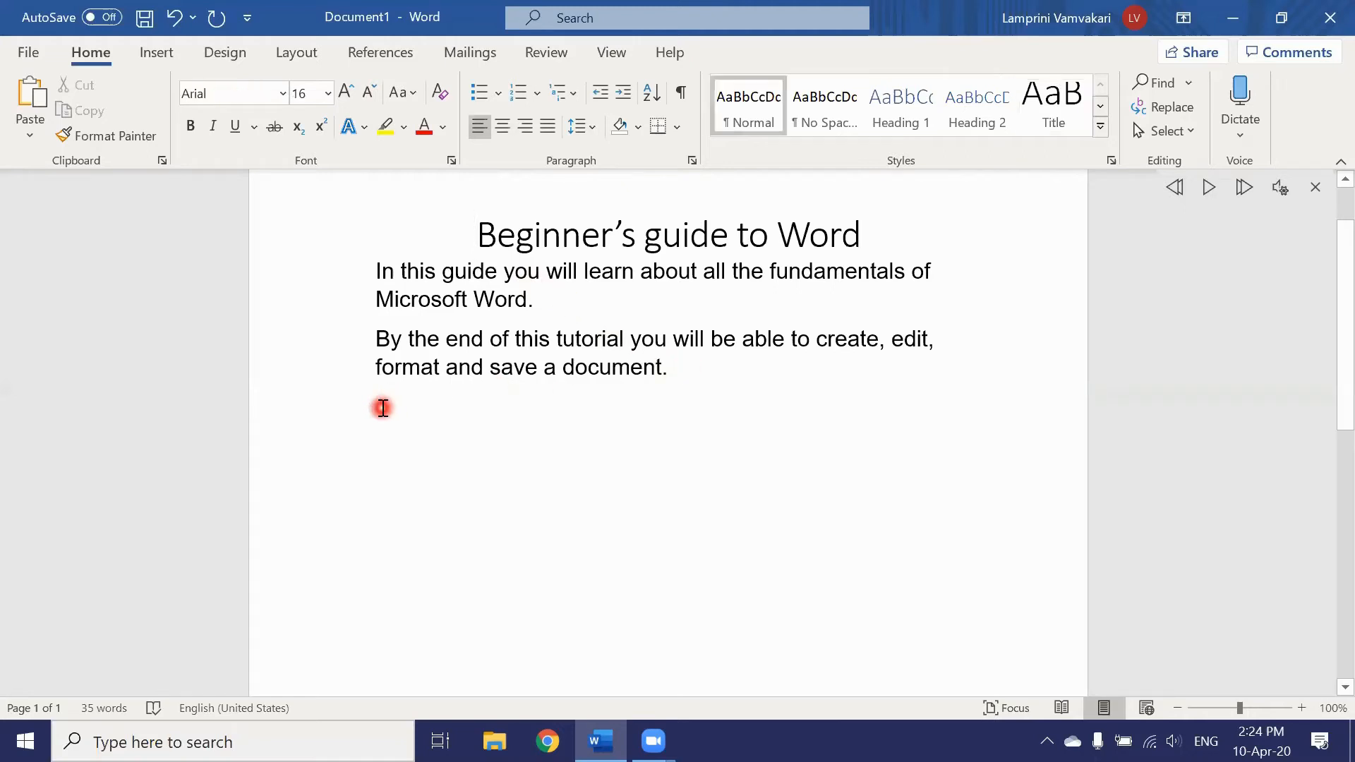
Step: Start a filled-circle bulleted list whose first item reads 'layout'
{"action": "left_click", "coordinate": [499, 90]}
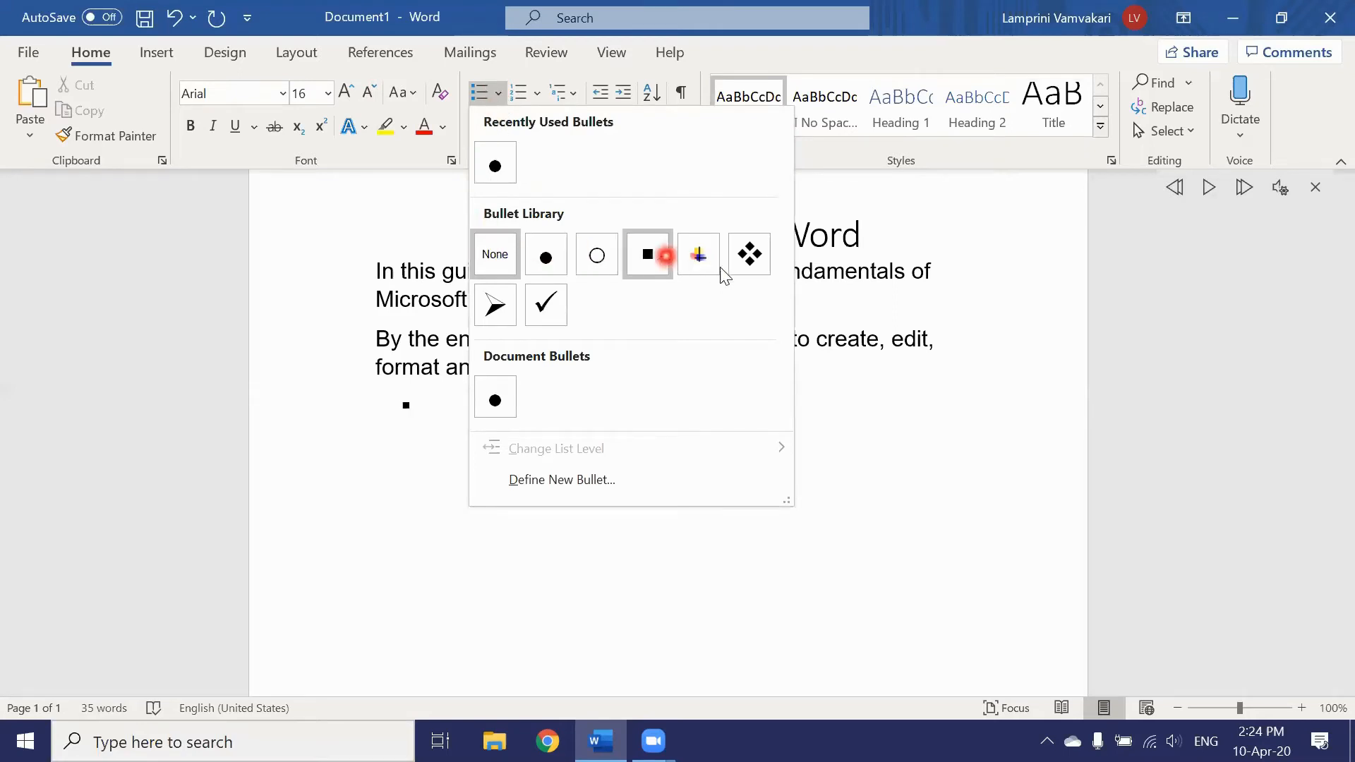
{"action": "left_click", "coordinate": [549, 266]}
{"action": "left_click", "coordinate": [440, 407]}
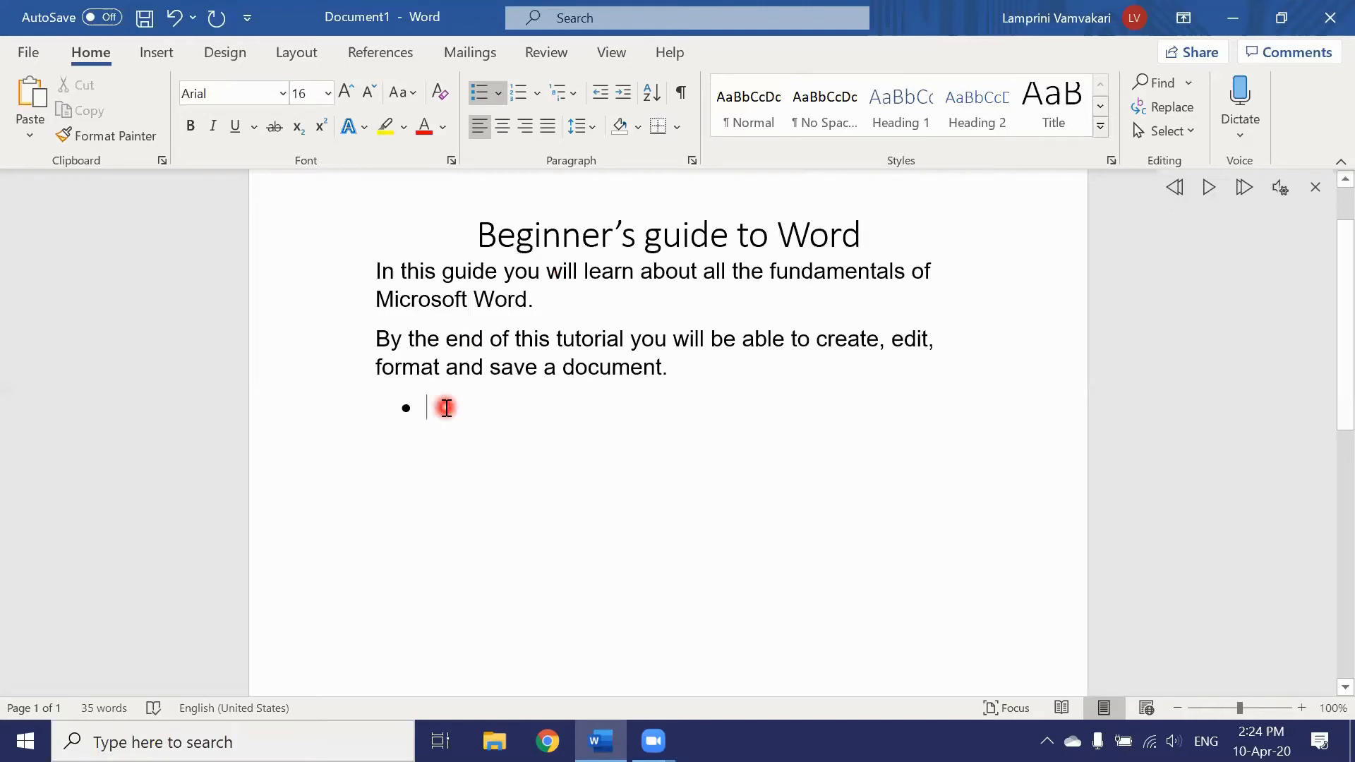
{"action": "type", "text": "layout"}
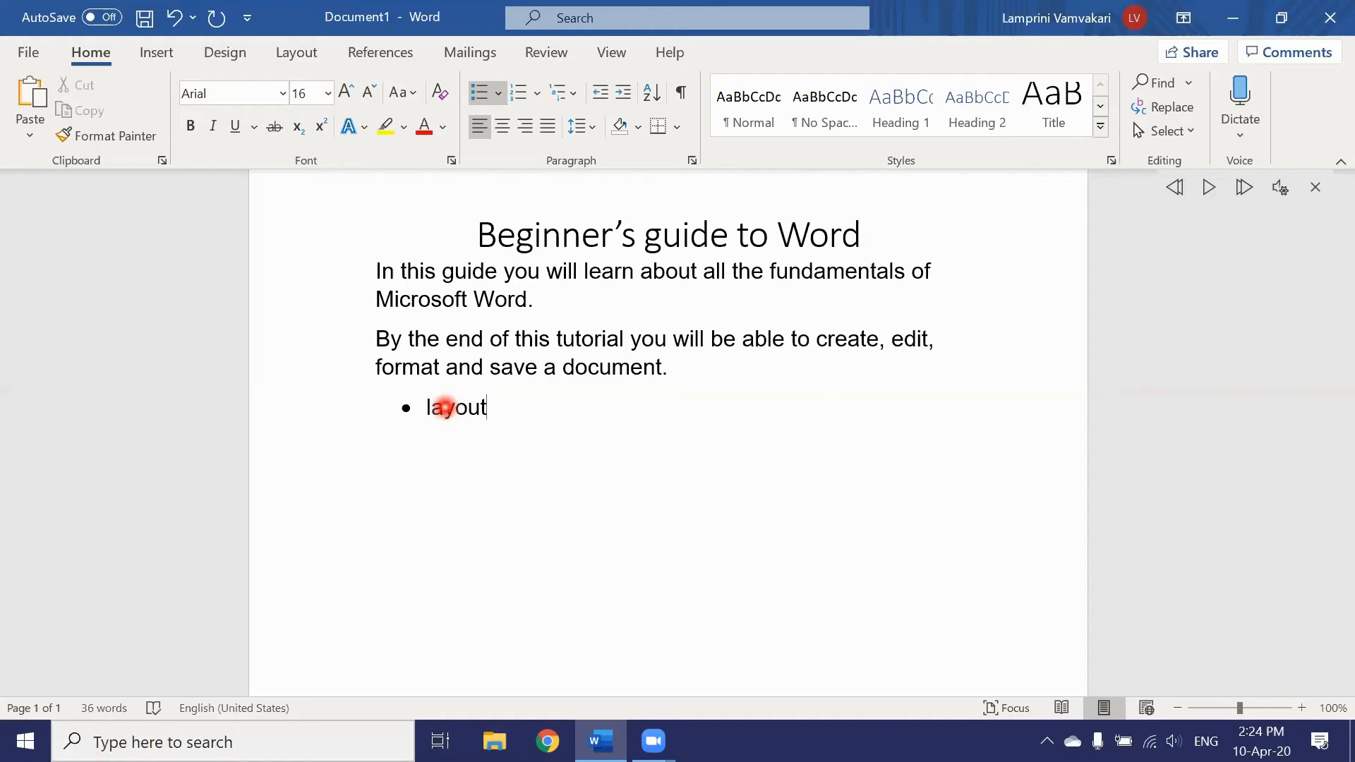
{"action": "key", "text": "Return"}
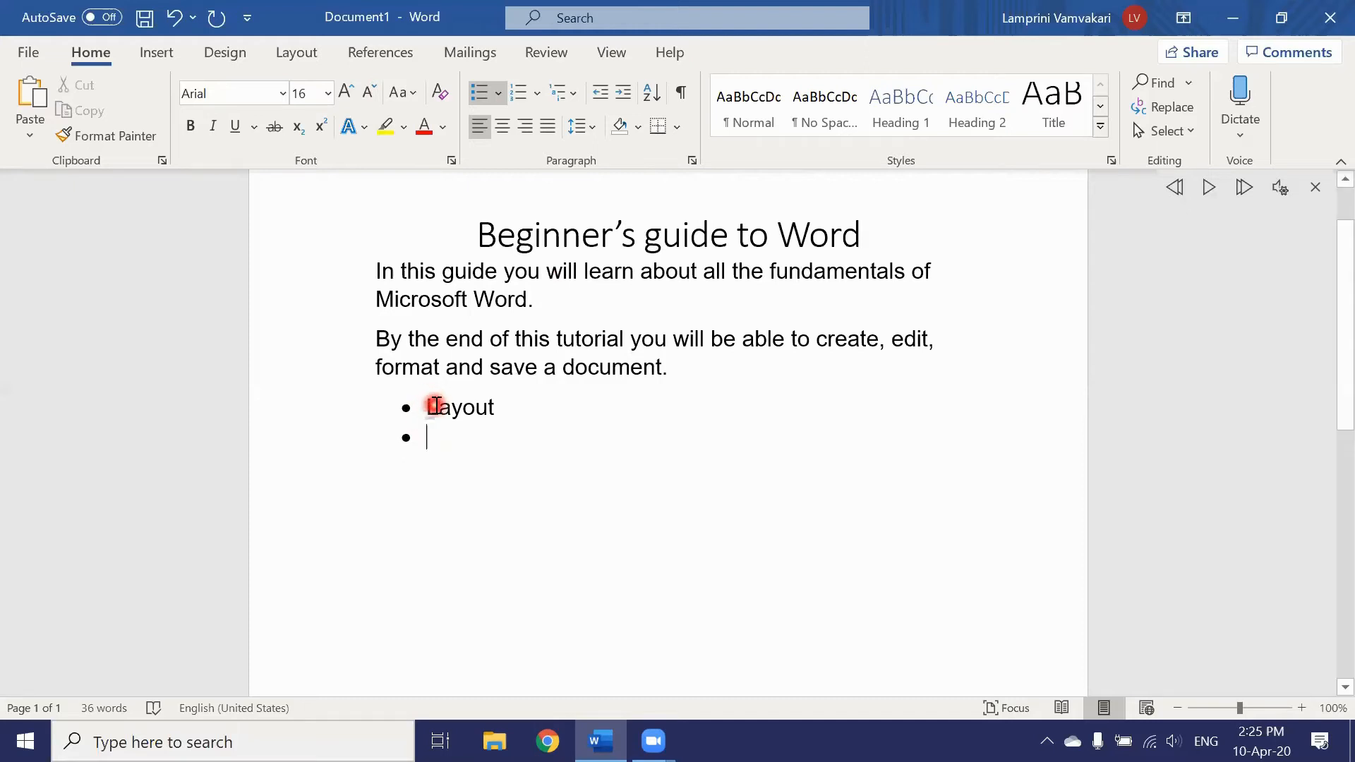
Step: Undo the autocorrect capitalization so the first bullet reads lowercase 'layout'
{"action": "mouse_move", "coordinate": [442, 432]}
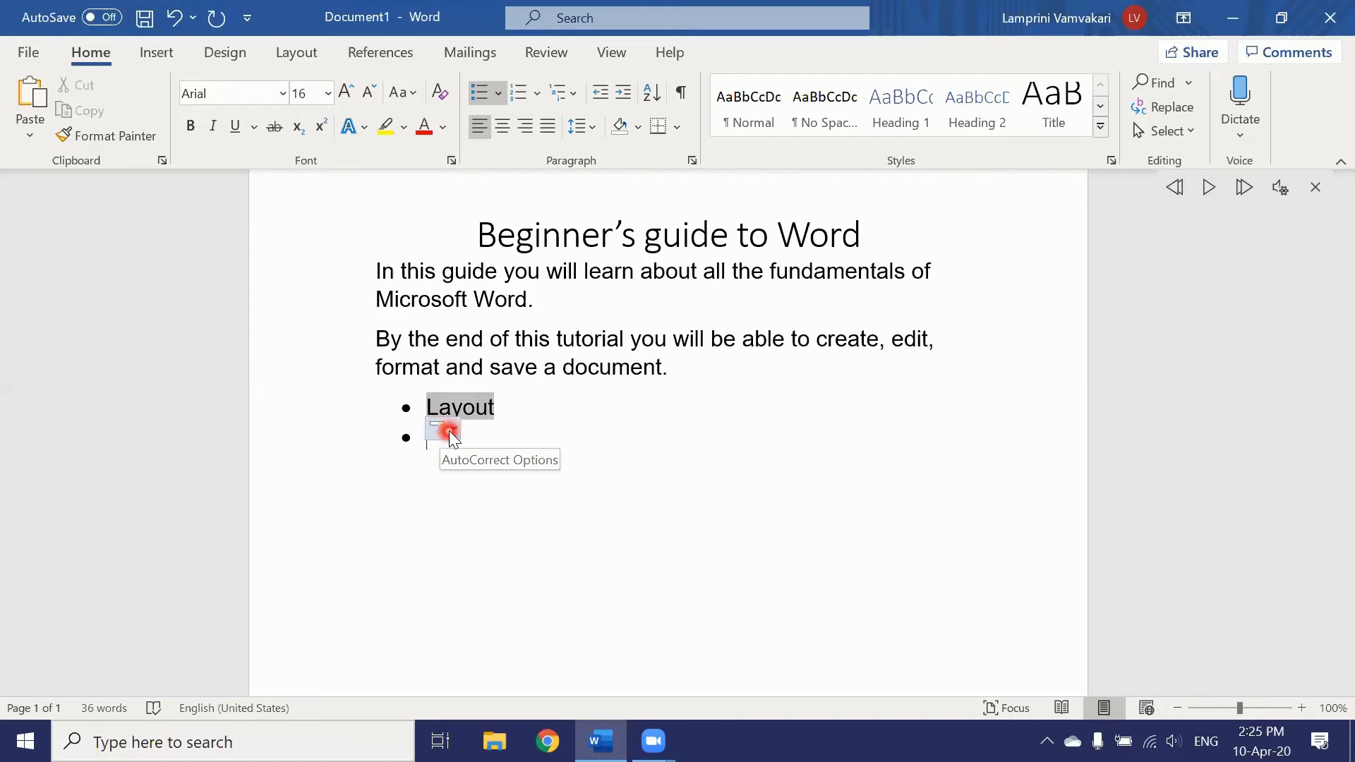
{"action": "left_click", "coordinate": [445, 430]}
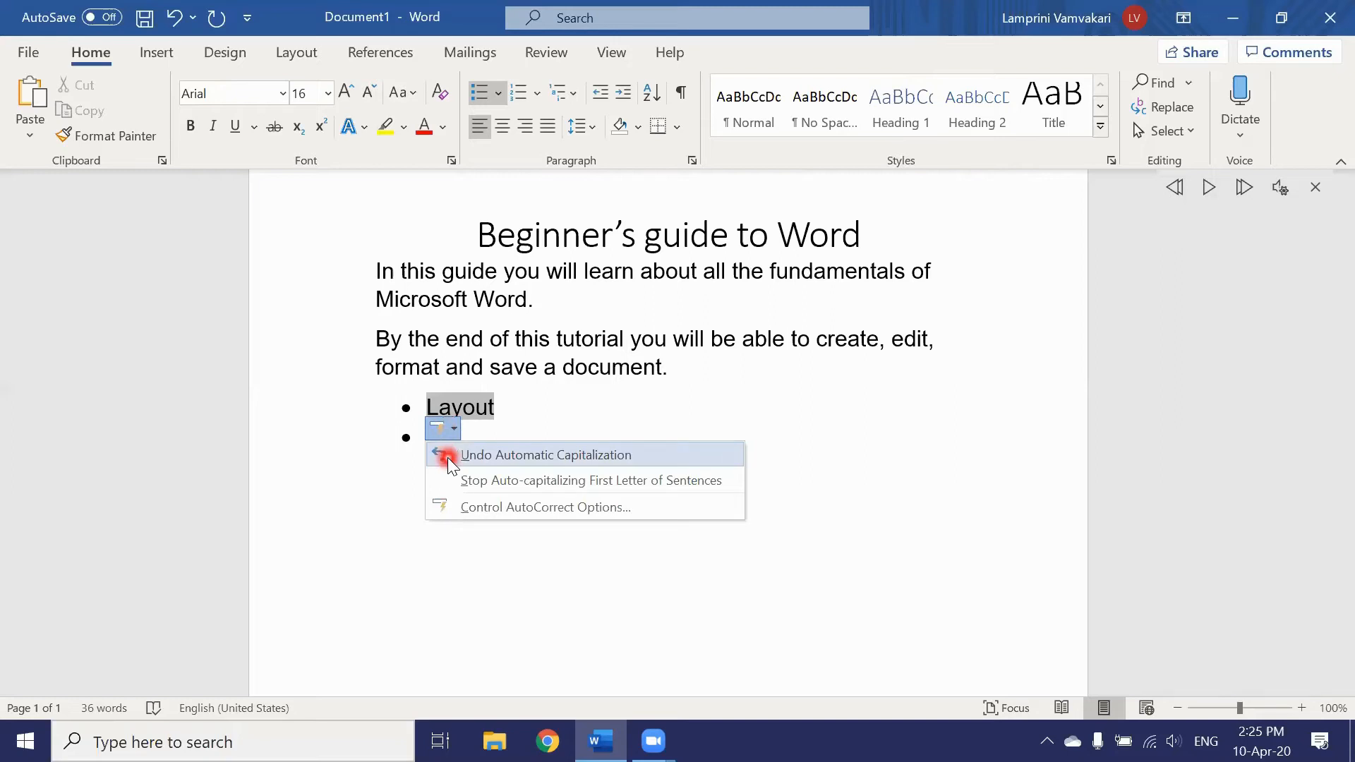
{"action": "left_click", "coordinate": [448, 456]}
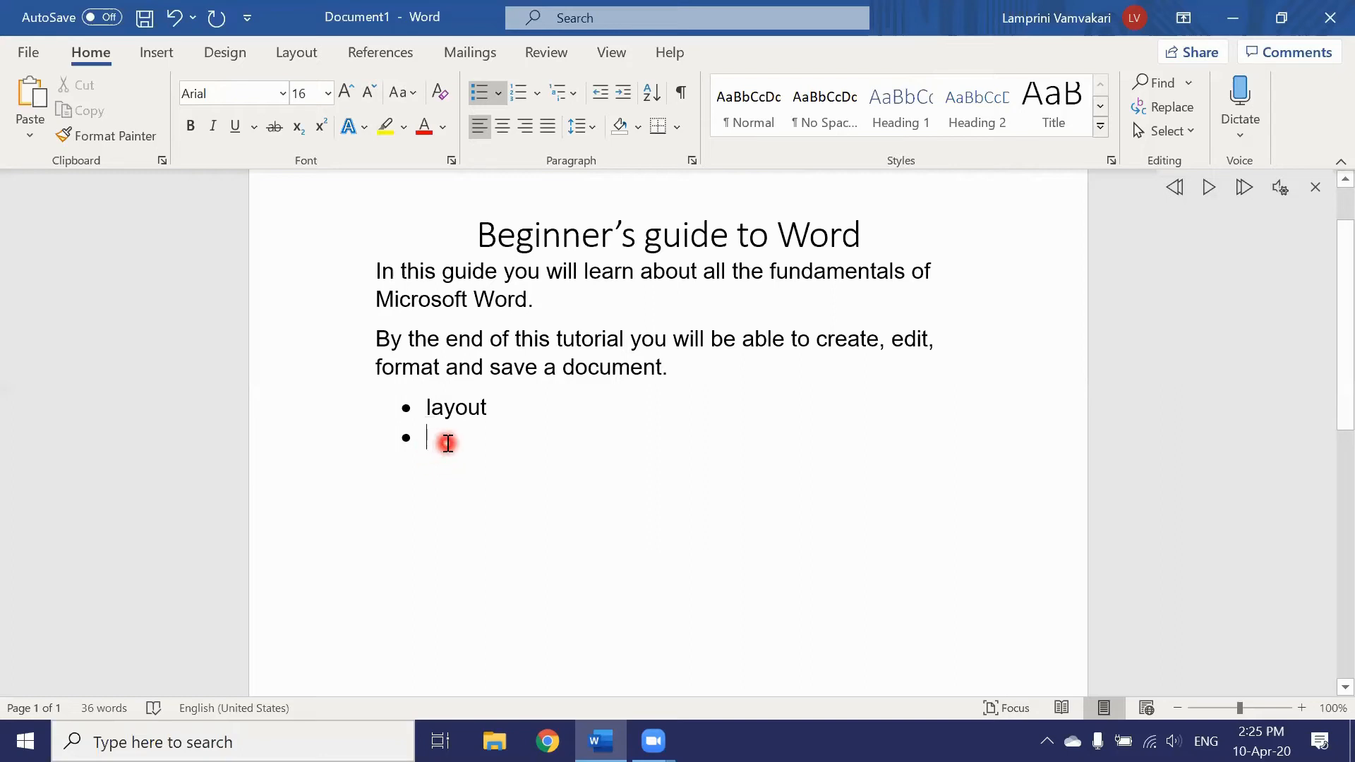
Step: Add the bullet items create, format, check, insert and save
{"action": "type", "text": "create"}
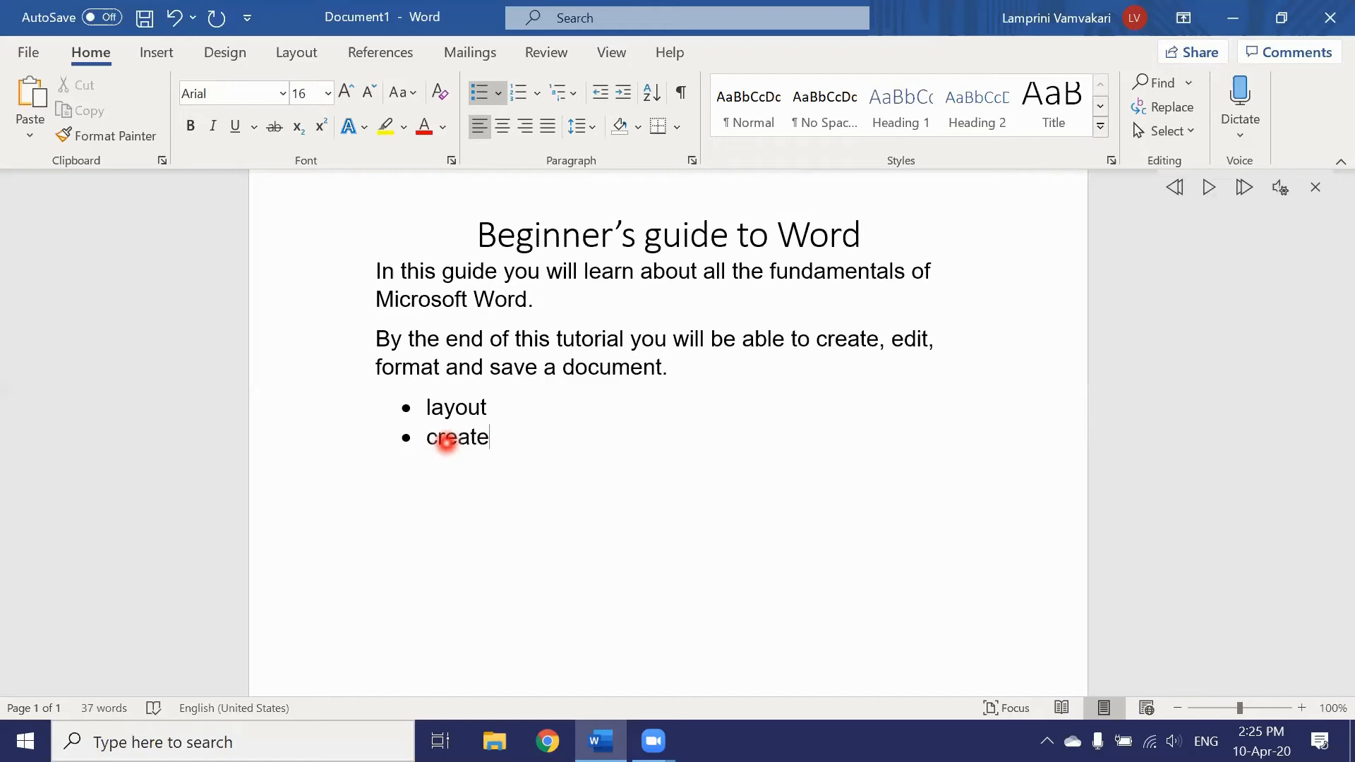
{"action": "key", "text": "Return"}
{"action": "type", "text": "format"}
{"action": "key", "text": "Return"}
{"action": "type", "text": "check"}
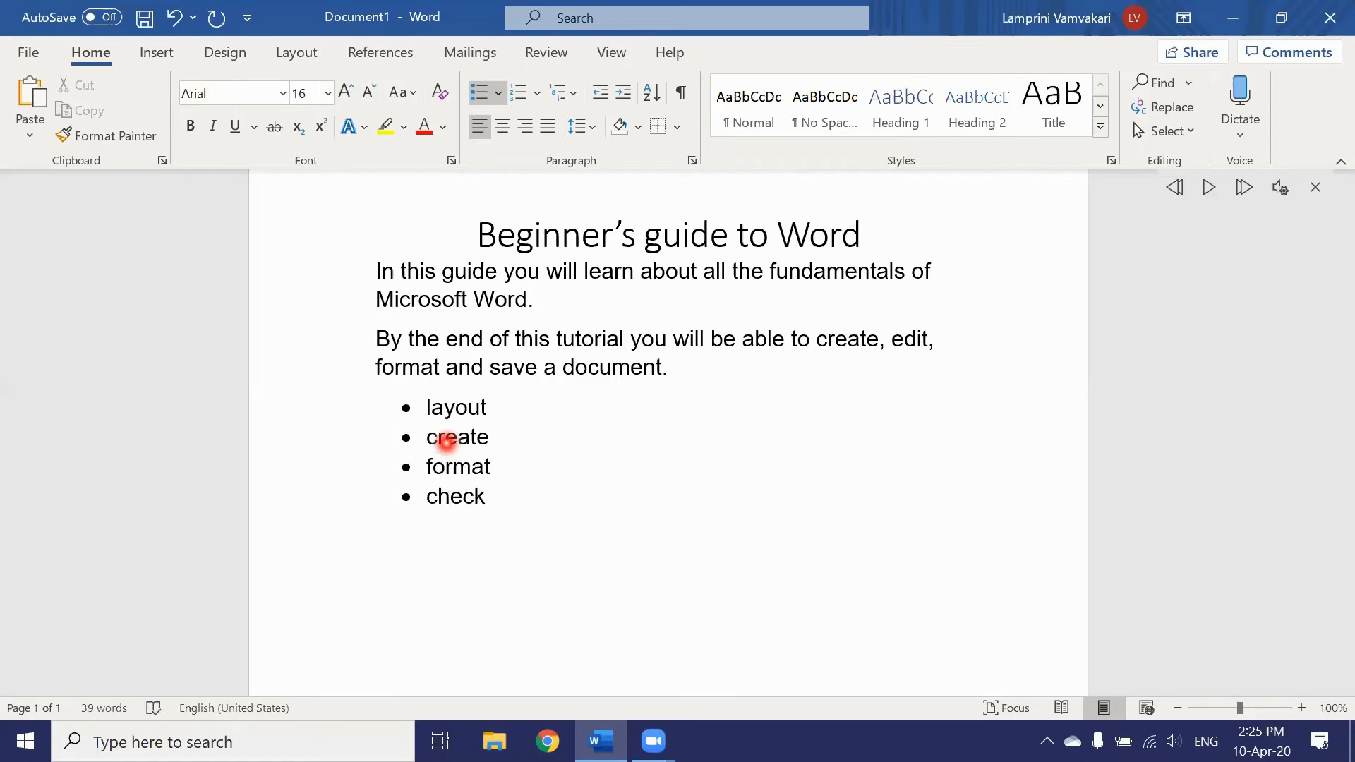
{"action": "key", "text": "Return"}
{"action": "type", "text": "insert"}
{"action": "key", "text": "Return"}
{"action": "type", "text": "save"}
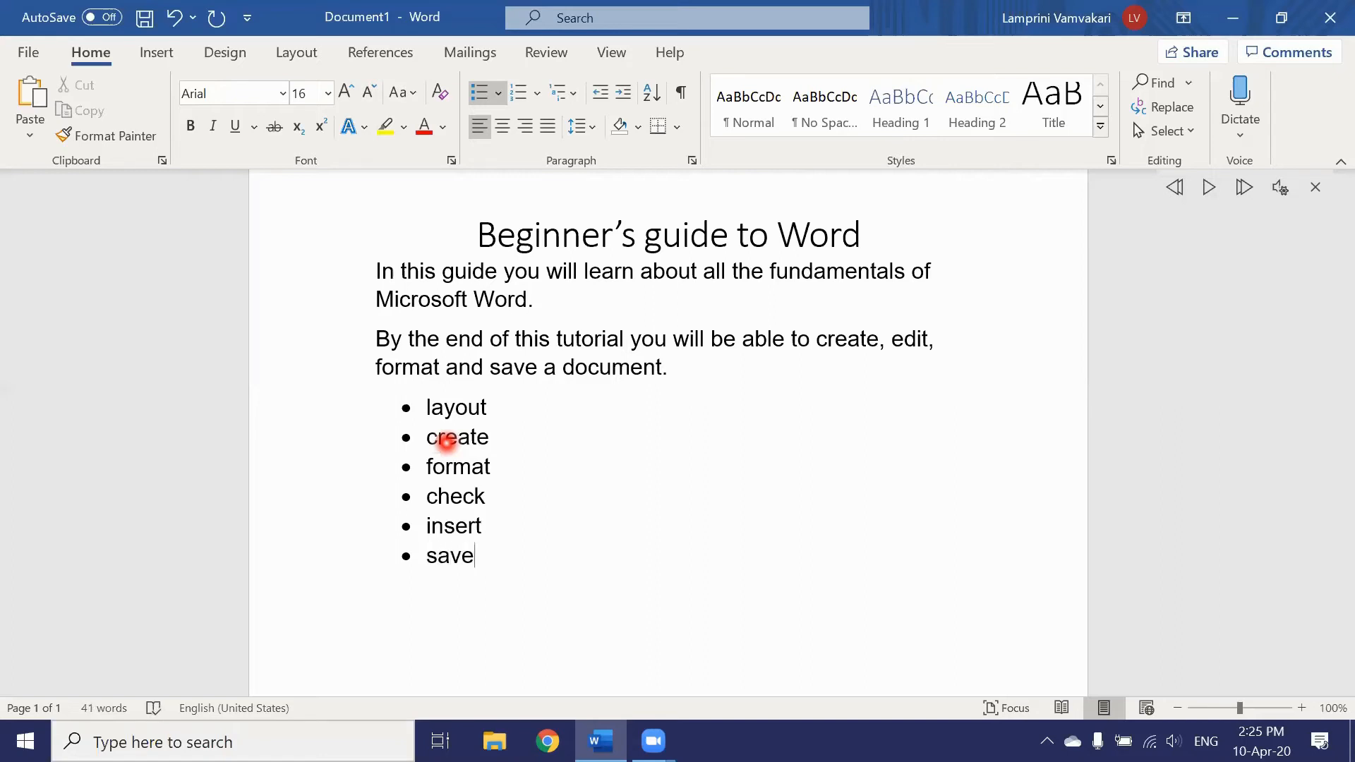
{"action": "key", "text": "Return"}
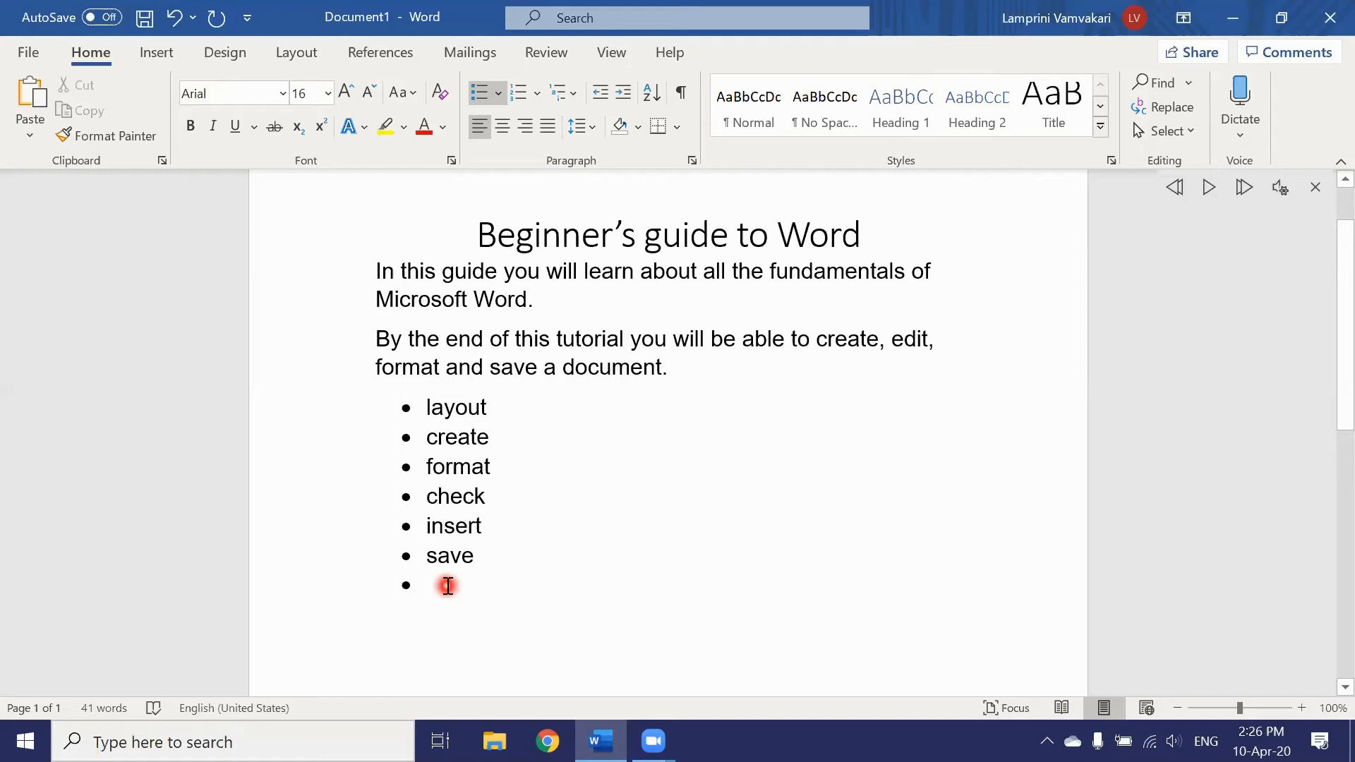
Step: Remove the bullet and indent from the empty line below the list
{"action": "key", "text": "BackSpace"}
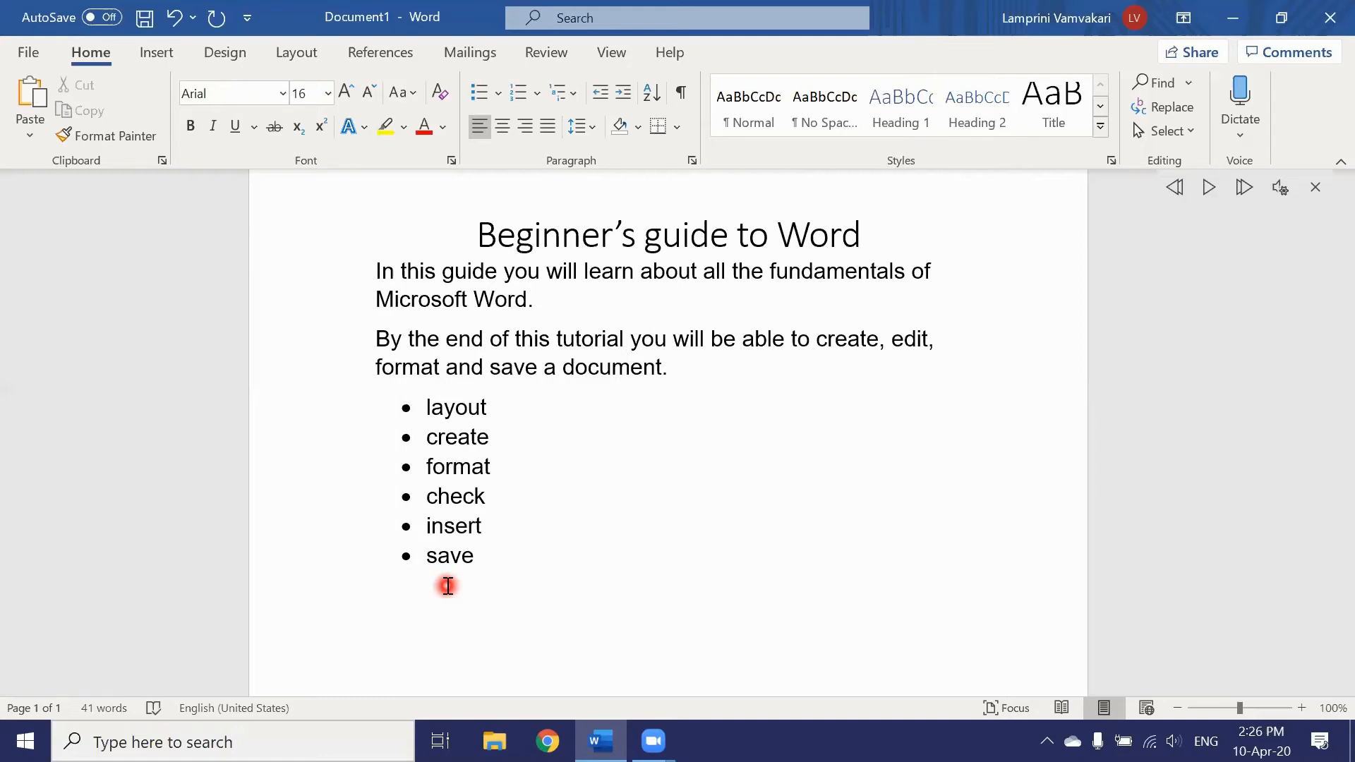
{"action": "key", "text": "BackSpace"}
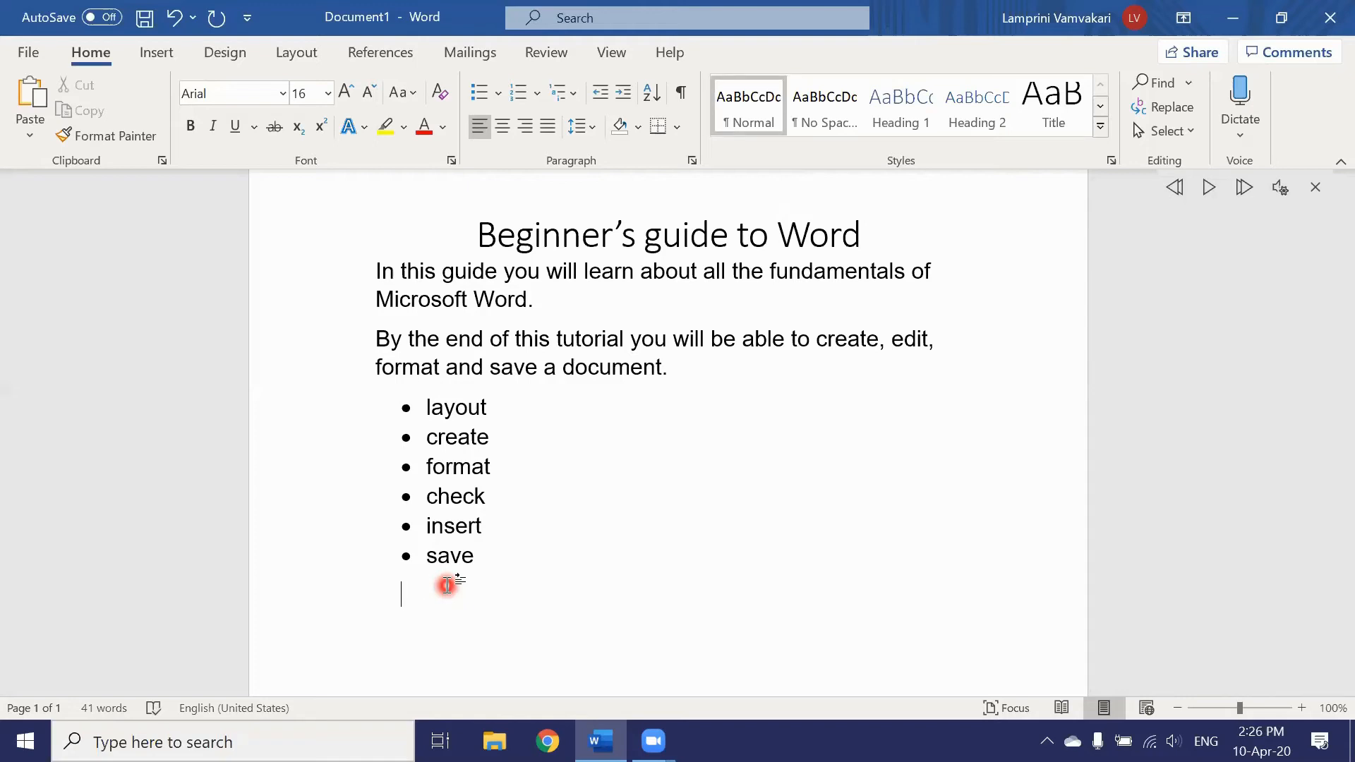
{"action": "key", "text": "BackSpace"}
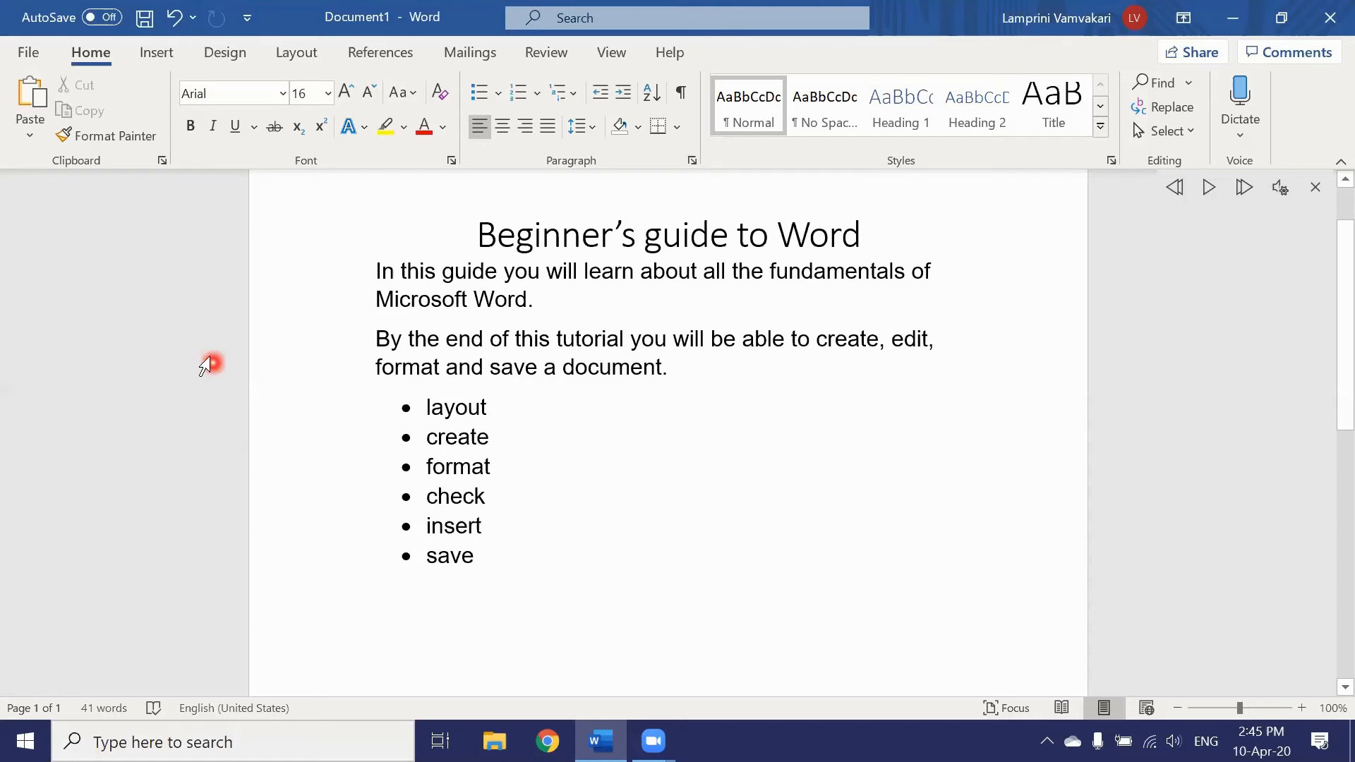
{"action": "left_click", "coordinate": [158, 57]}
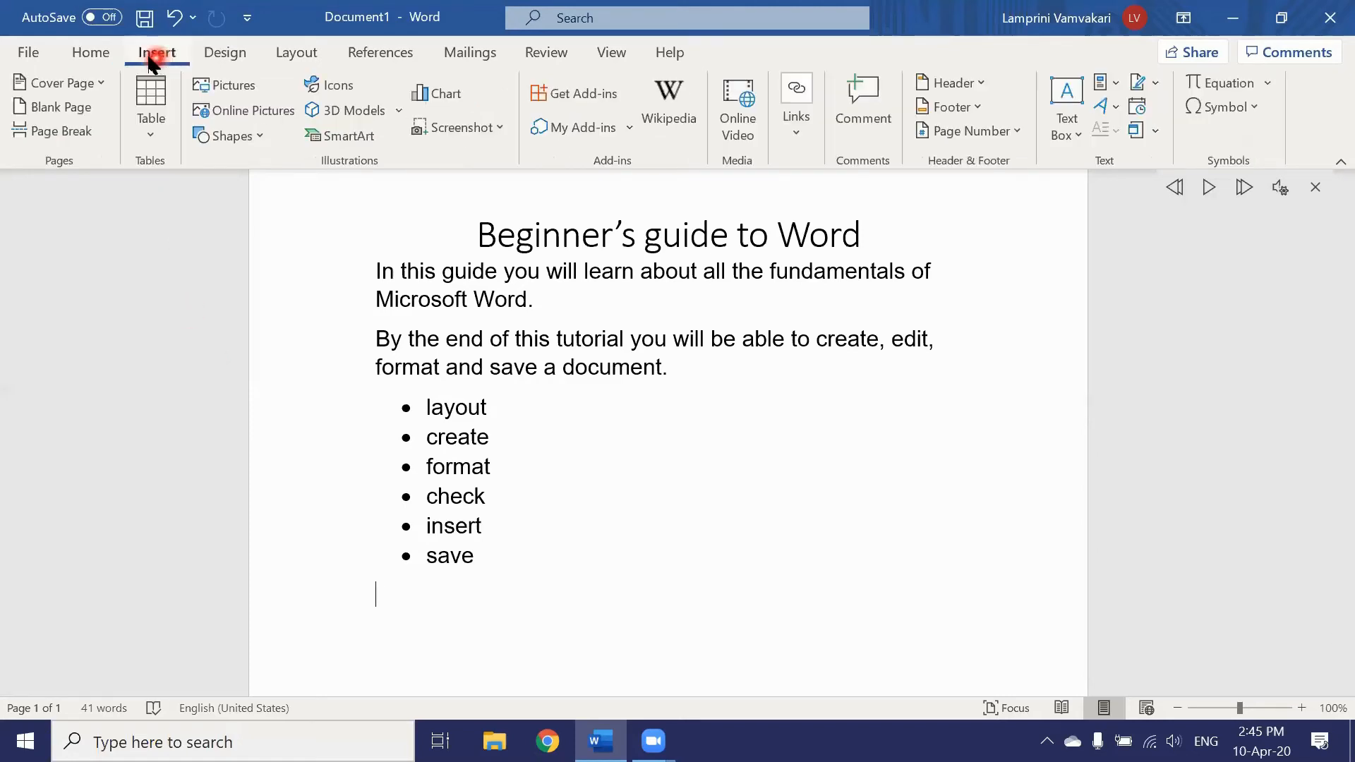
Step: Insert an empty 4-column by 3-row table from the Table grid below the list
{"action": "left_click", "coordinate": [139, 88]}
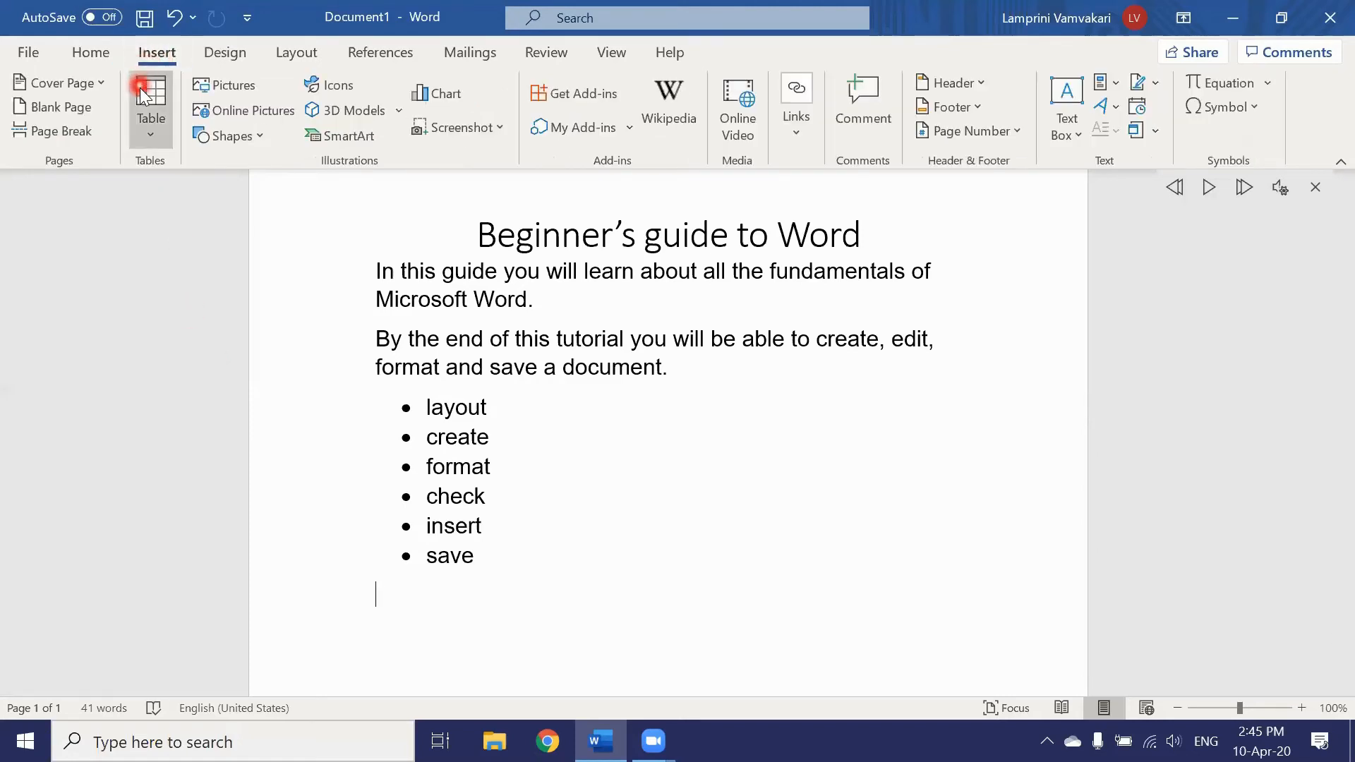
{"action": "left_click", "coordinate": [147, 130]}
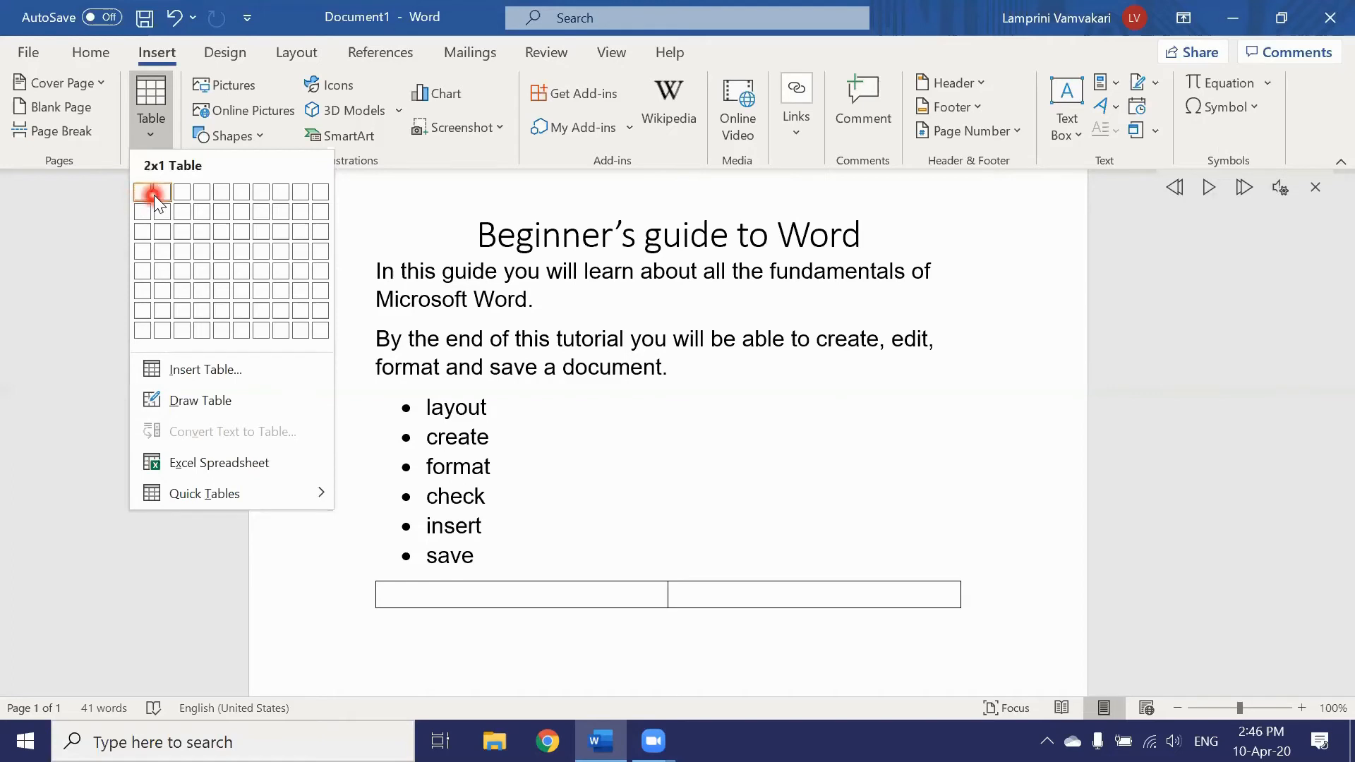
{"action": "left_click", "coordinate": [199, 229]}
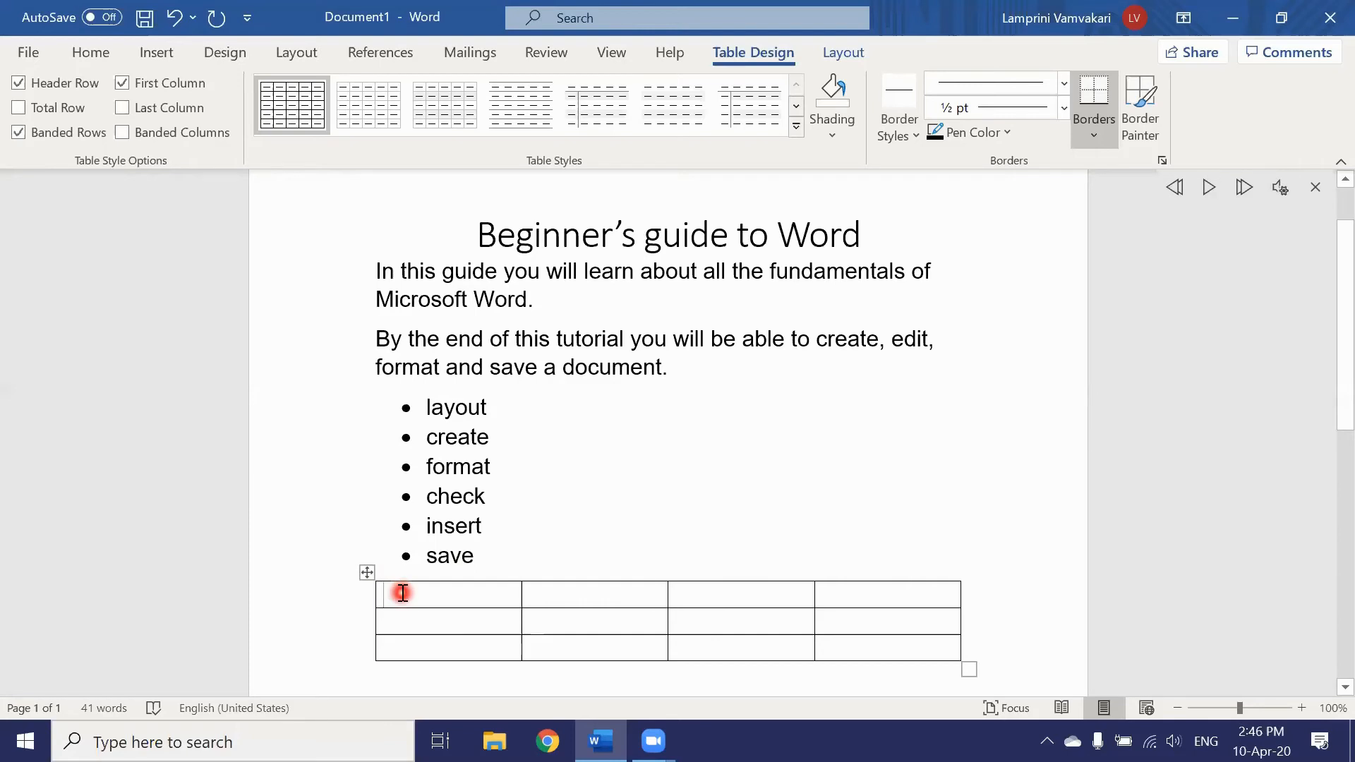
Step: Type Layout, Create, Insert and Save into the four cells of the table's first row
{"action": "type", "text": "Lay"}
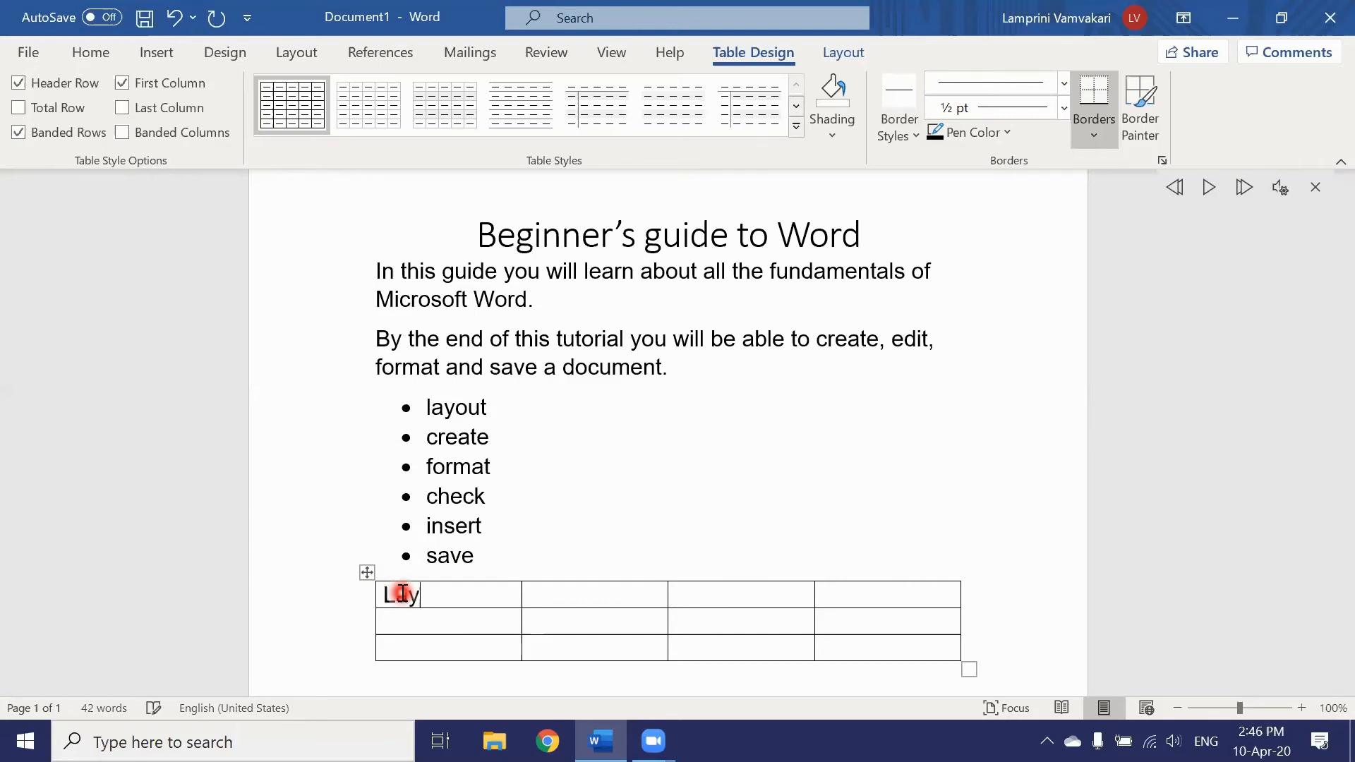
{"action": "type", "text": "out"}
{"action": "left_click", "coordinate": [567, 599]}
{"action": "type", "text": "Create"}
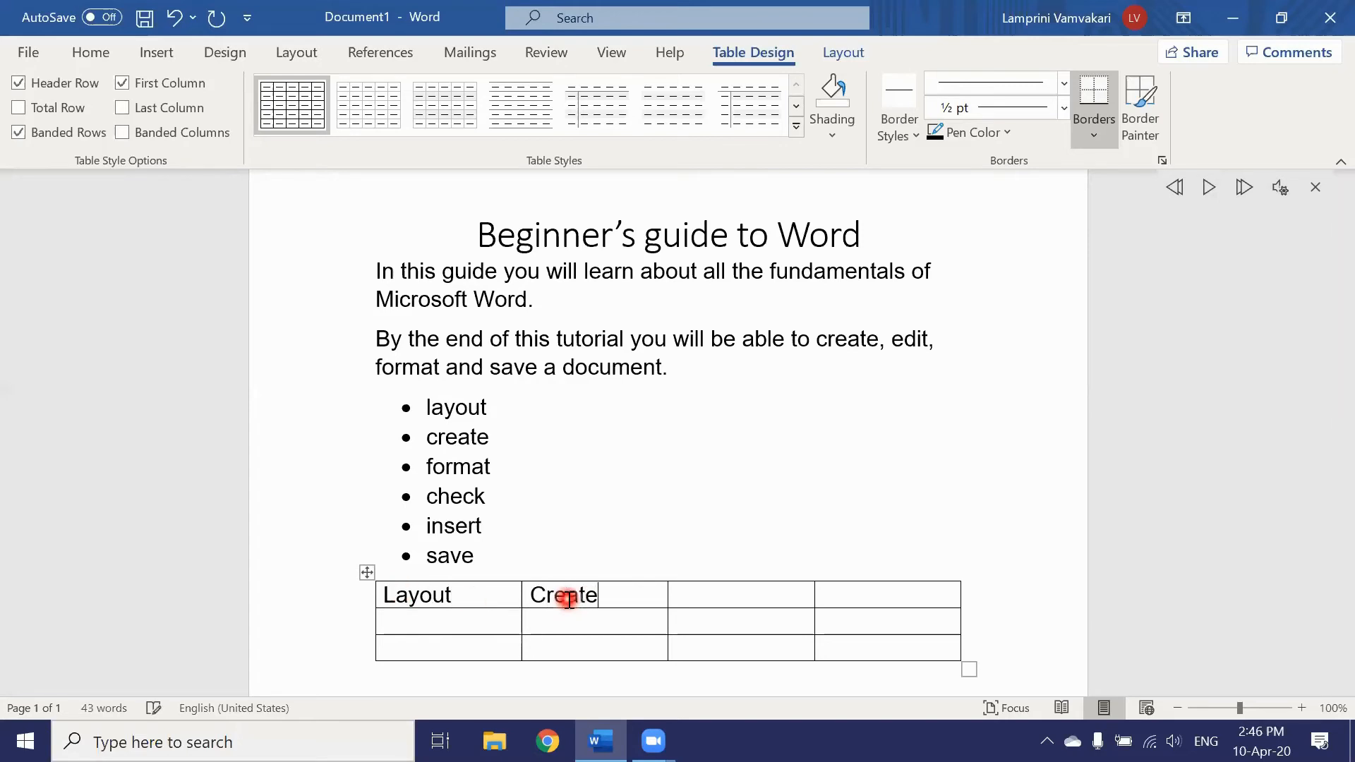
{"action": "left_click", "coordinate": [704, 599]}
{"action": "type", "text": "Insert"}
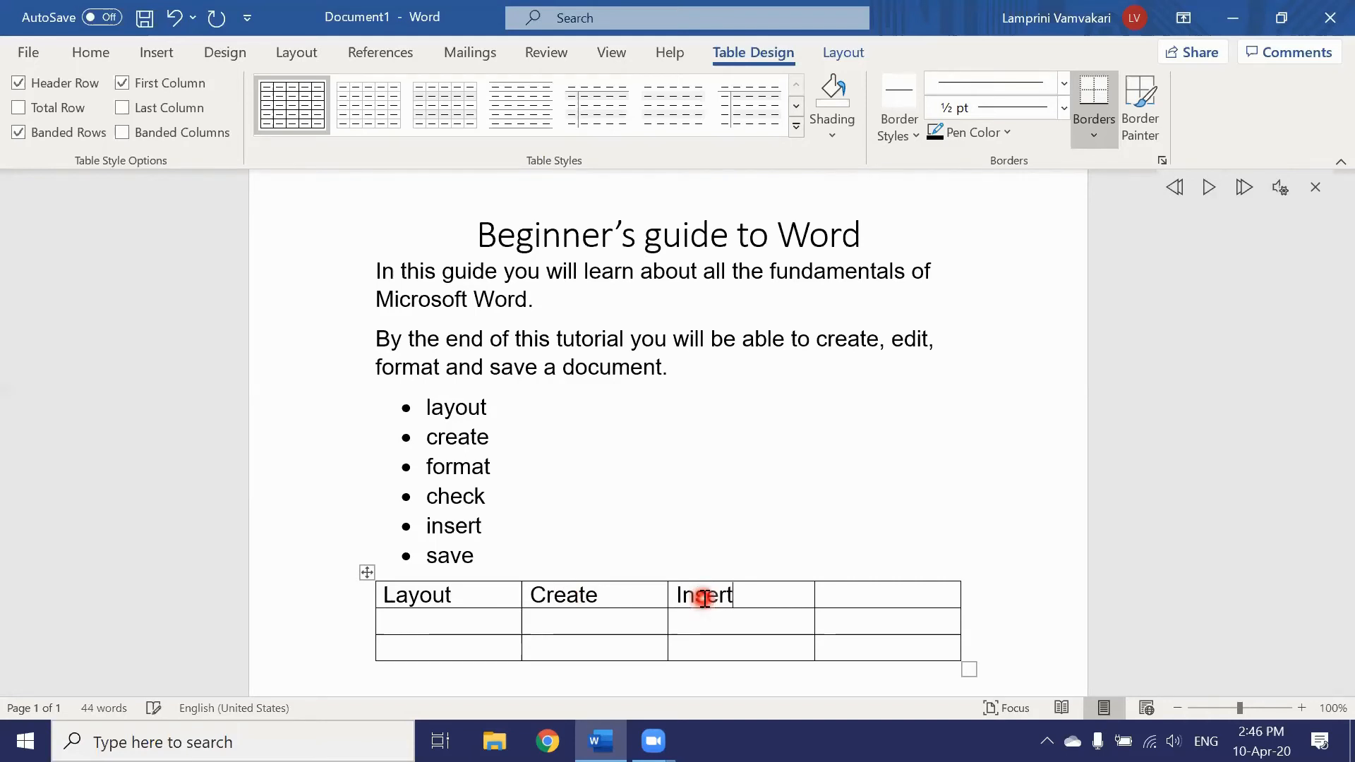
{"action": "left_click", "coordinate": [860, 594]}
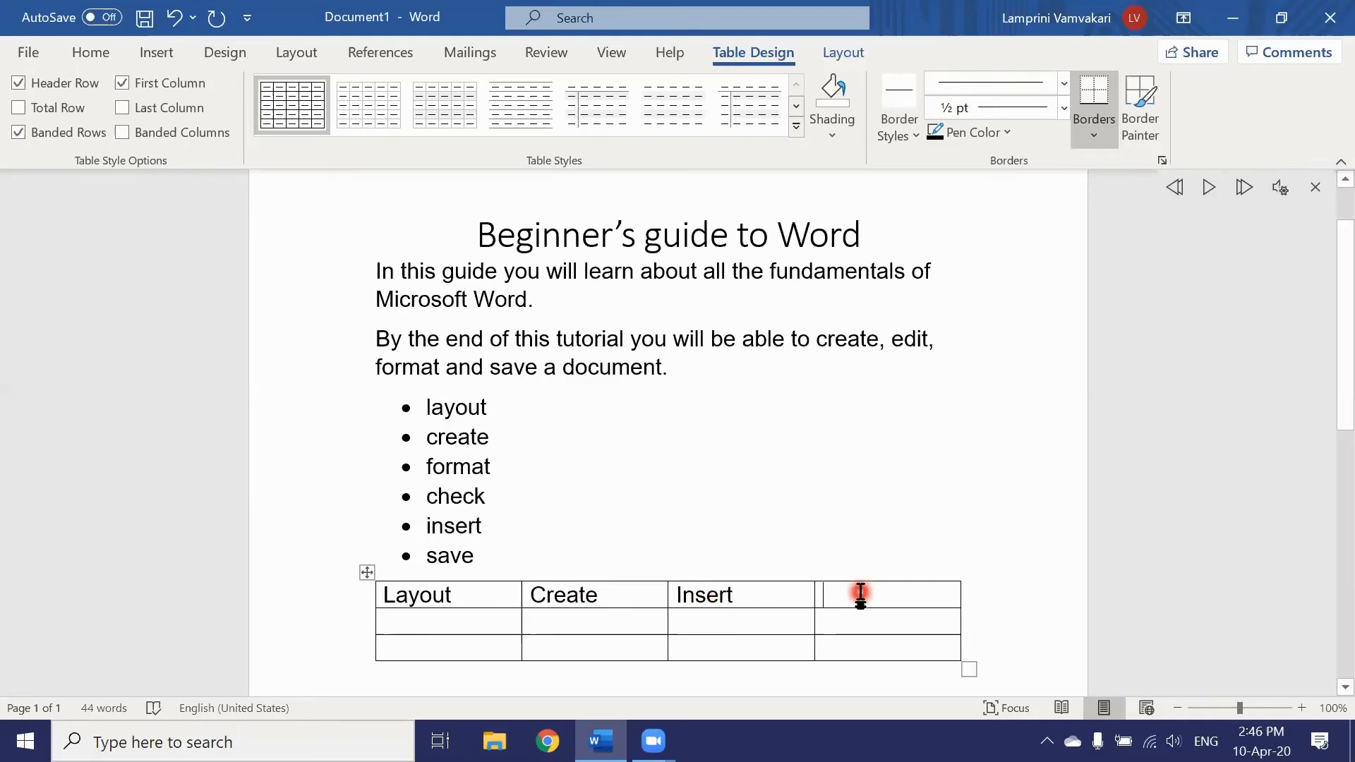
{"action": "type", "text": "Save"}
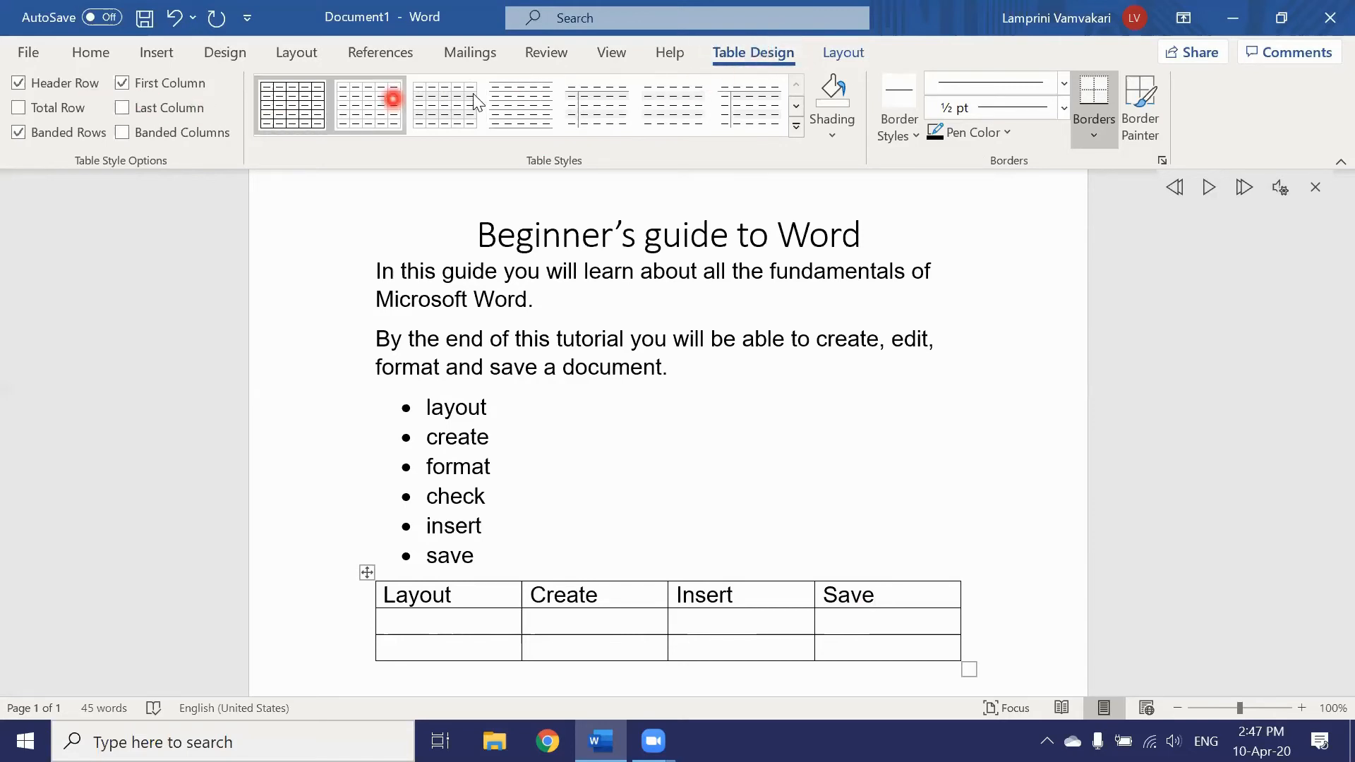
{"action": "left_click", "coordinate": [753, 103]}
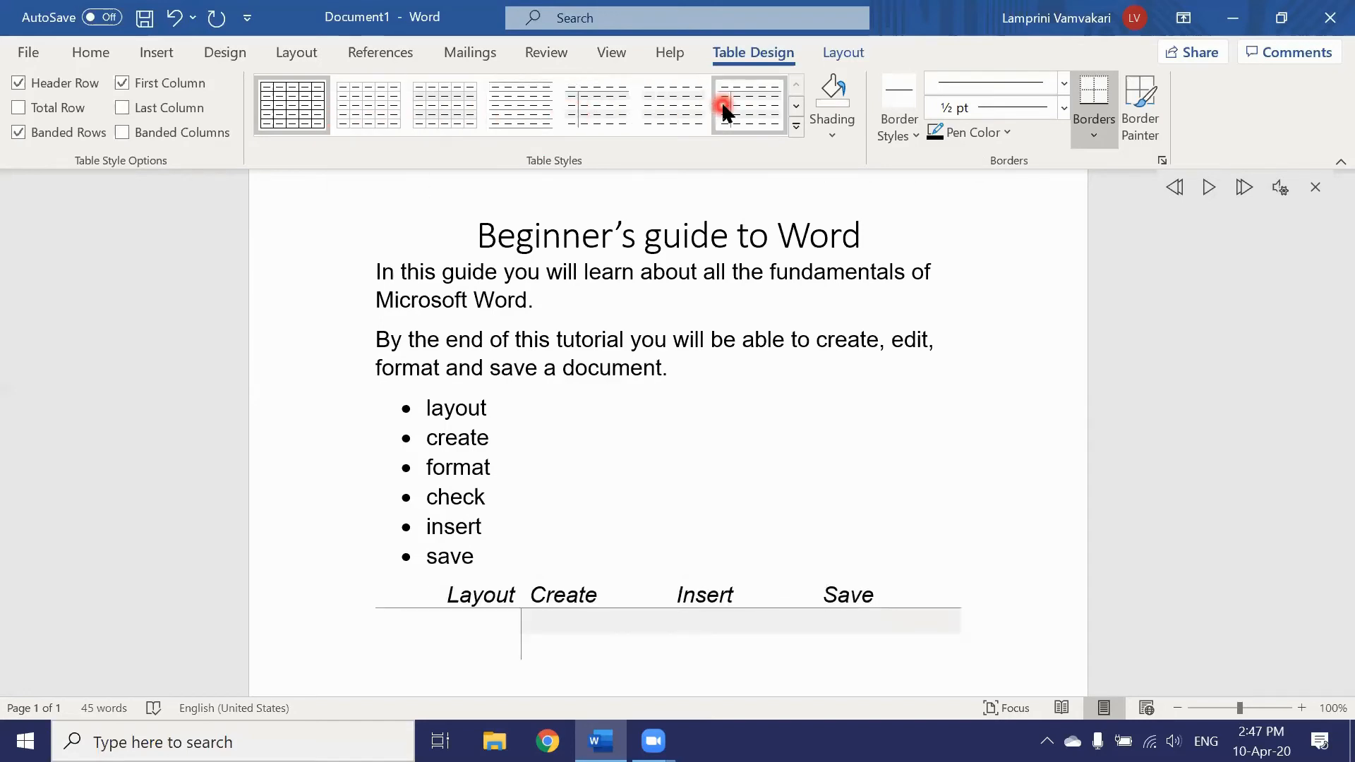
{"action": "left_click", "coordinate": [837, 127]}
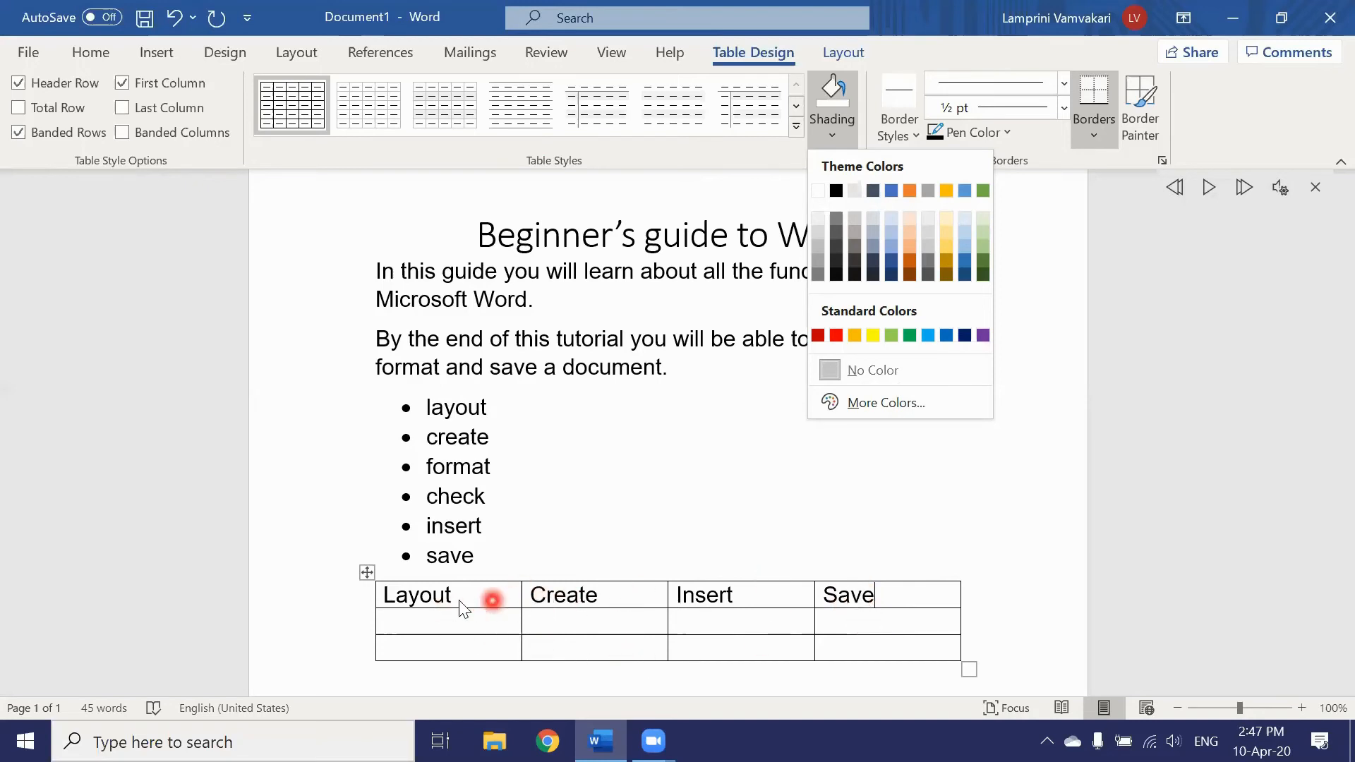
{"action": "left_click", "coordinate": [365, 570]}
{"action": "left_click", "coordinate": [365, 570]}
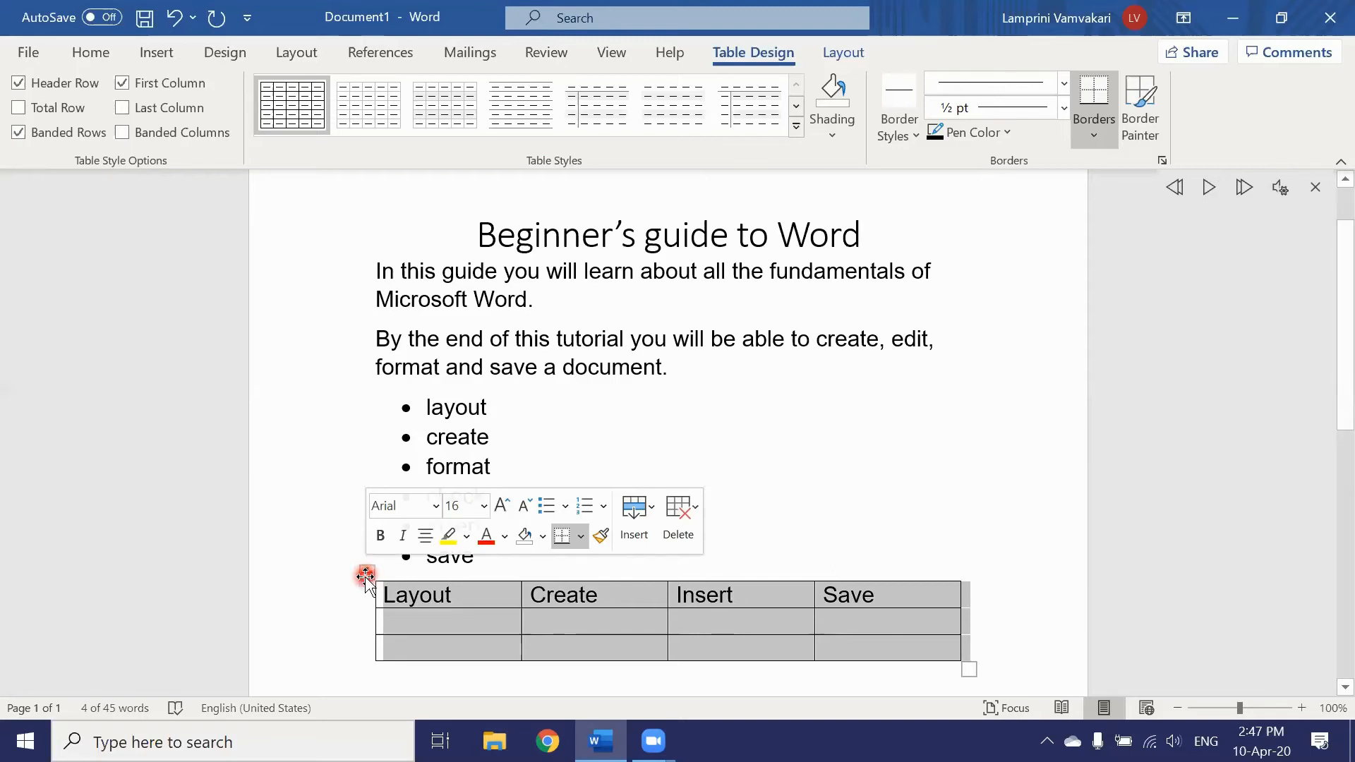
Step: Select the table's header row and shade it with a grey theme colour
{"action": "left_click", "coordinate": [339, 595]}
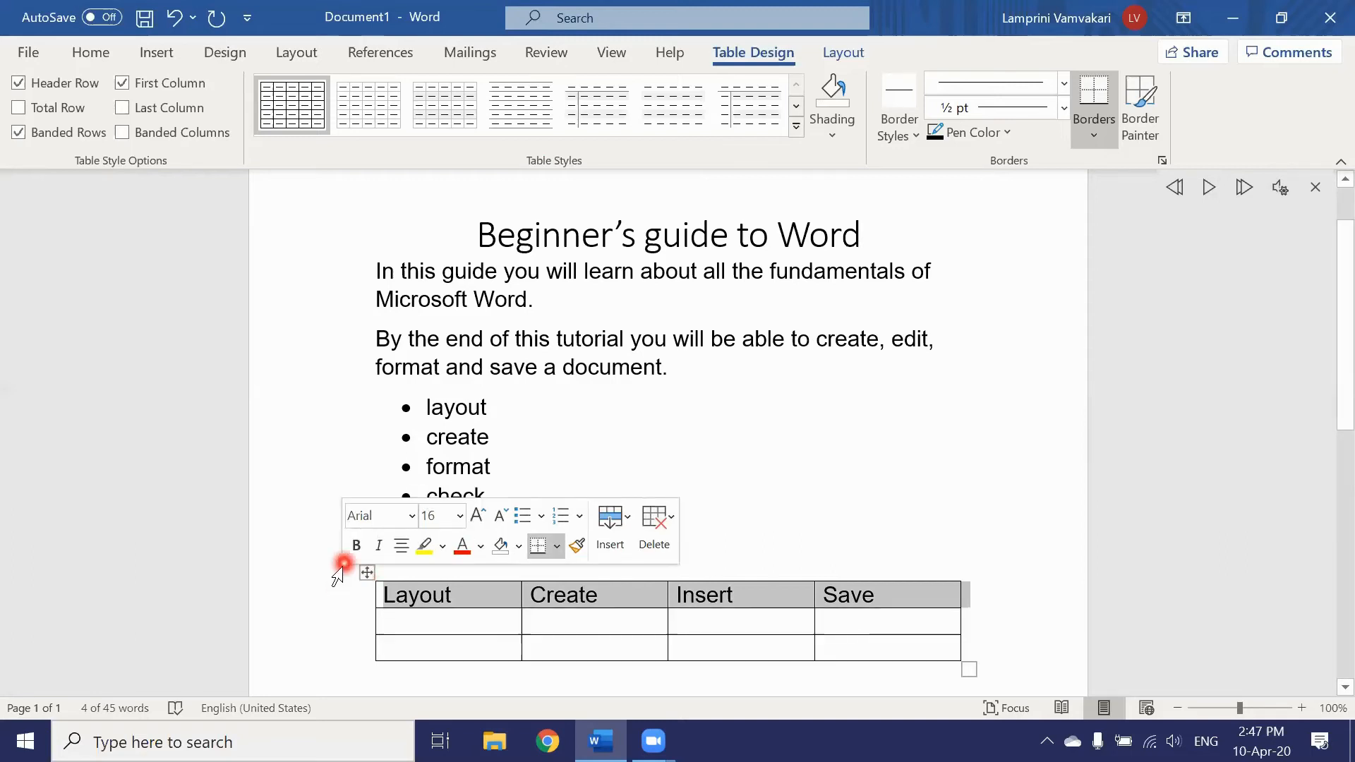
{"action": "left_click", "coordinate": [310, 569]}
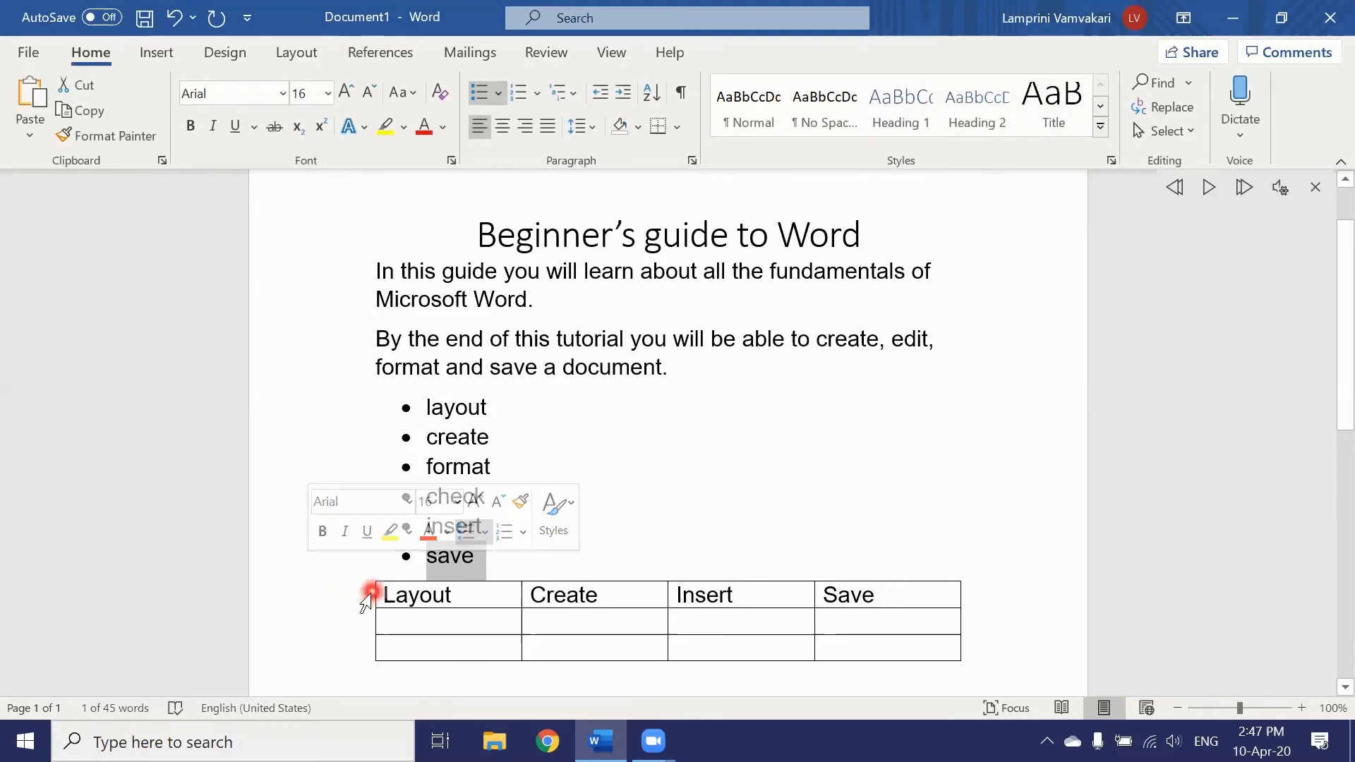
{"action": "left_click", "coordinate": [363, 597]}
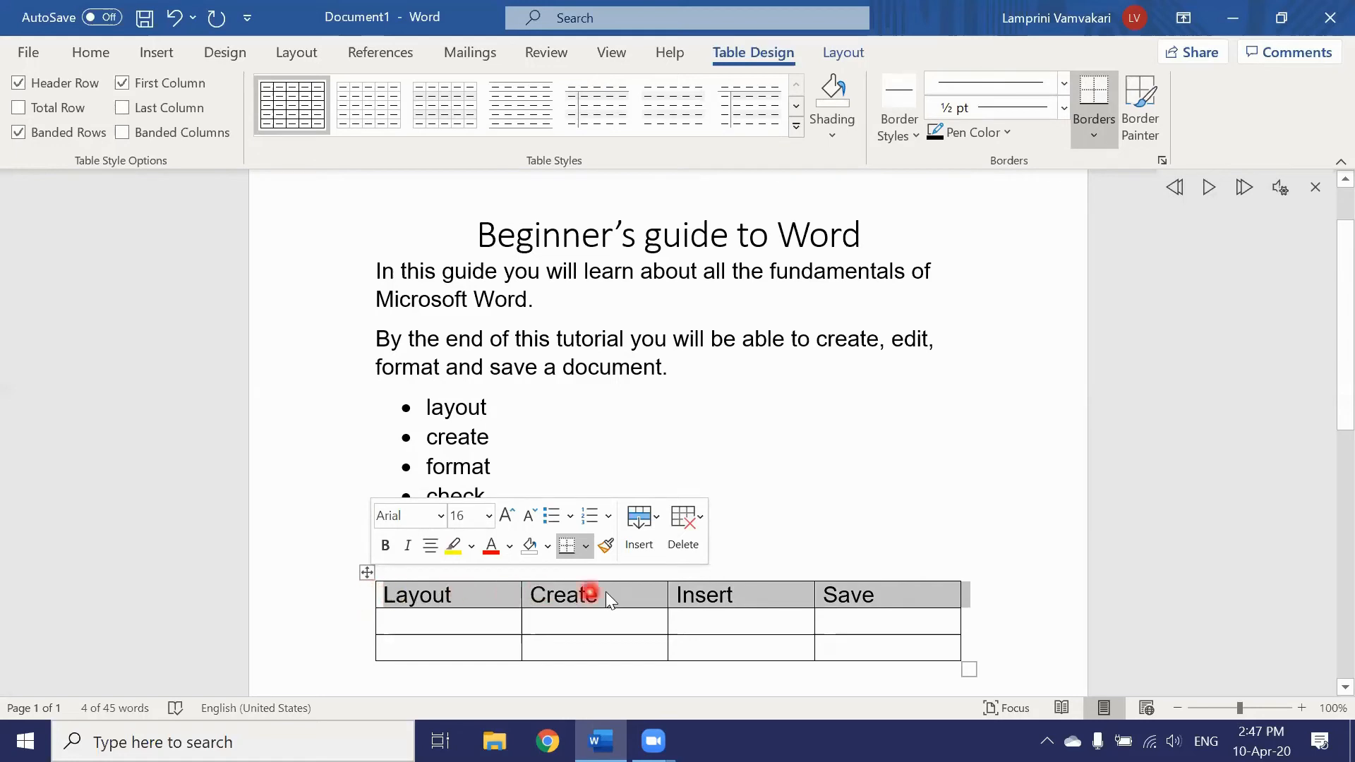
{"action": "left_click", "coordinate": [834, 138]}
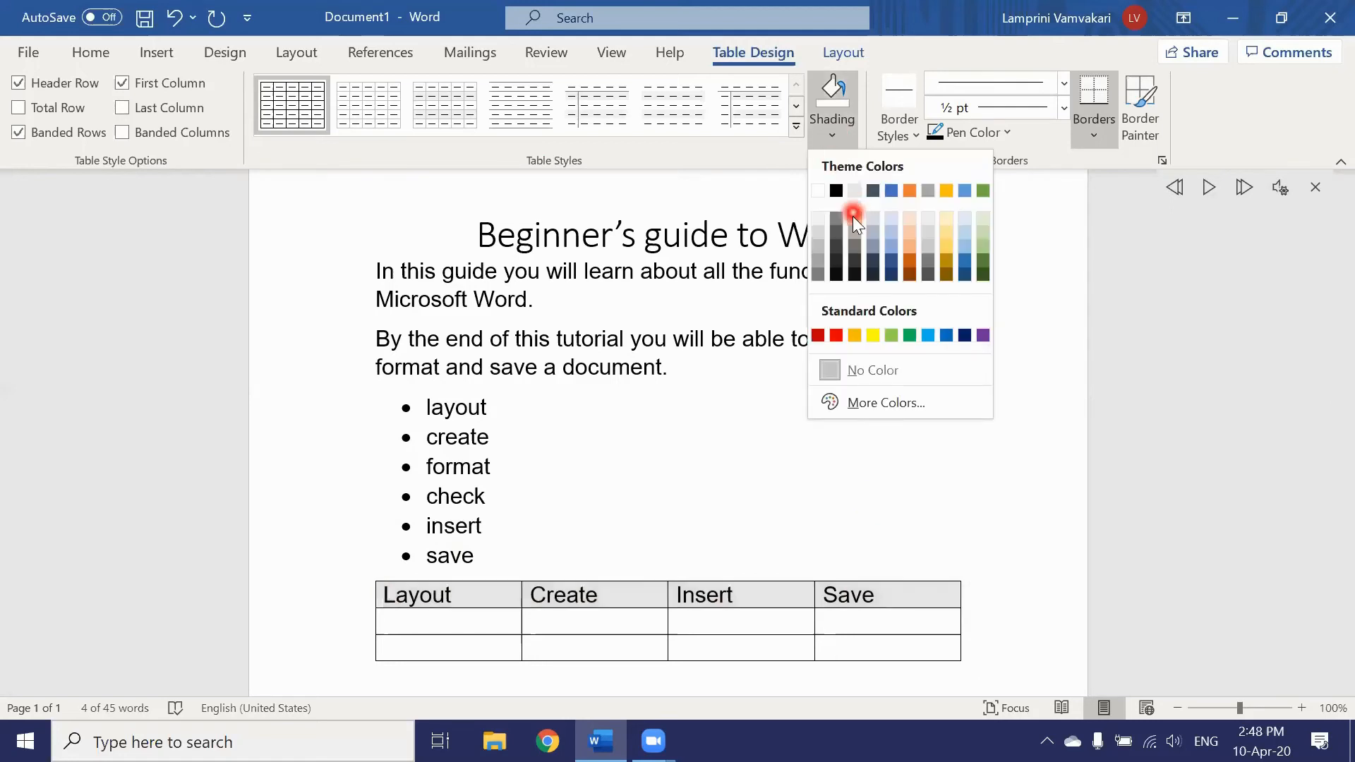
{"action": "left_click", "coordinate": [854, 228]}
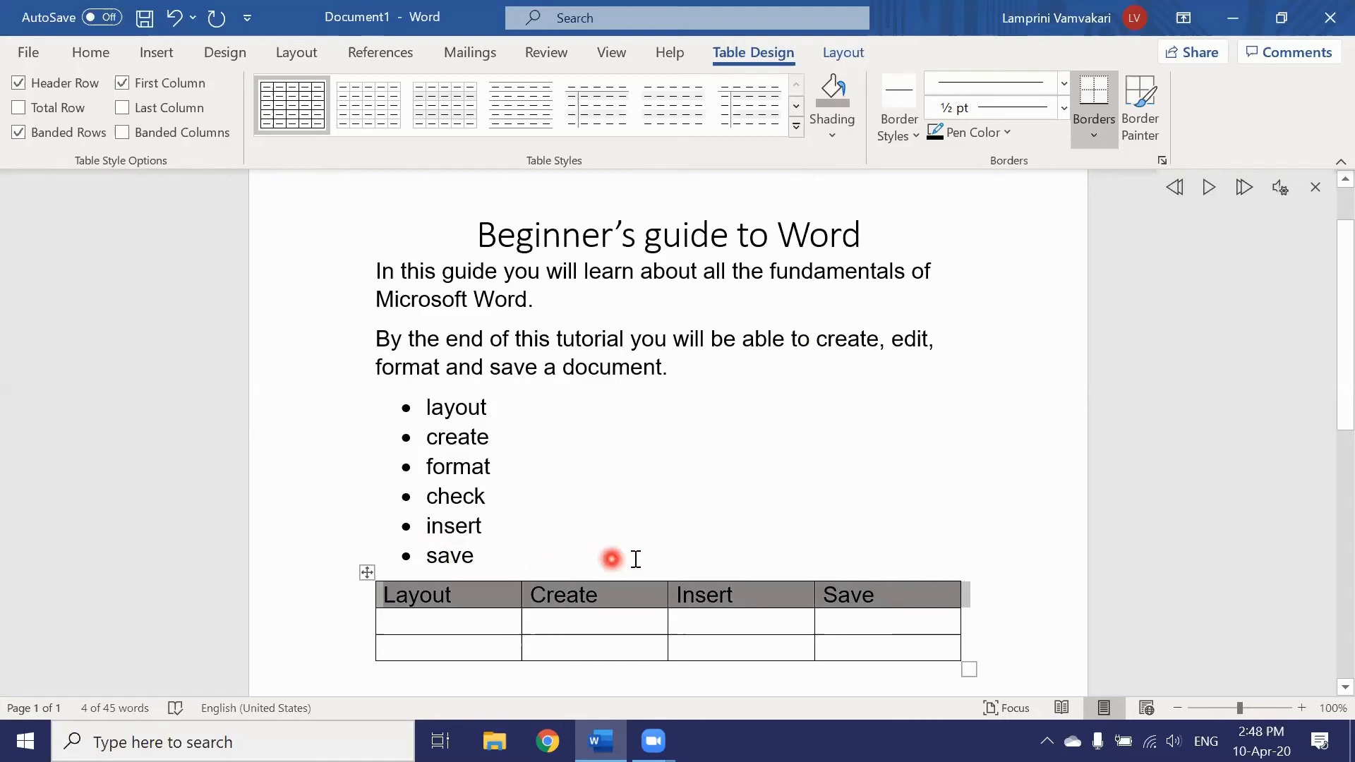
{"action": "left_click", "coordinate": [1097, 137]}
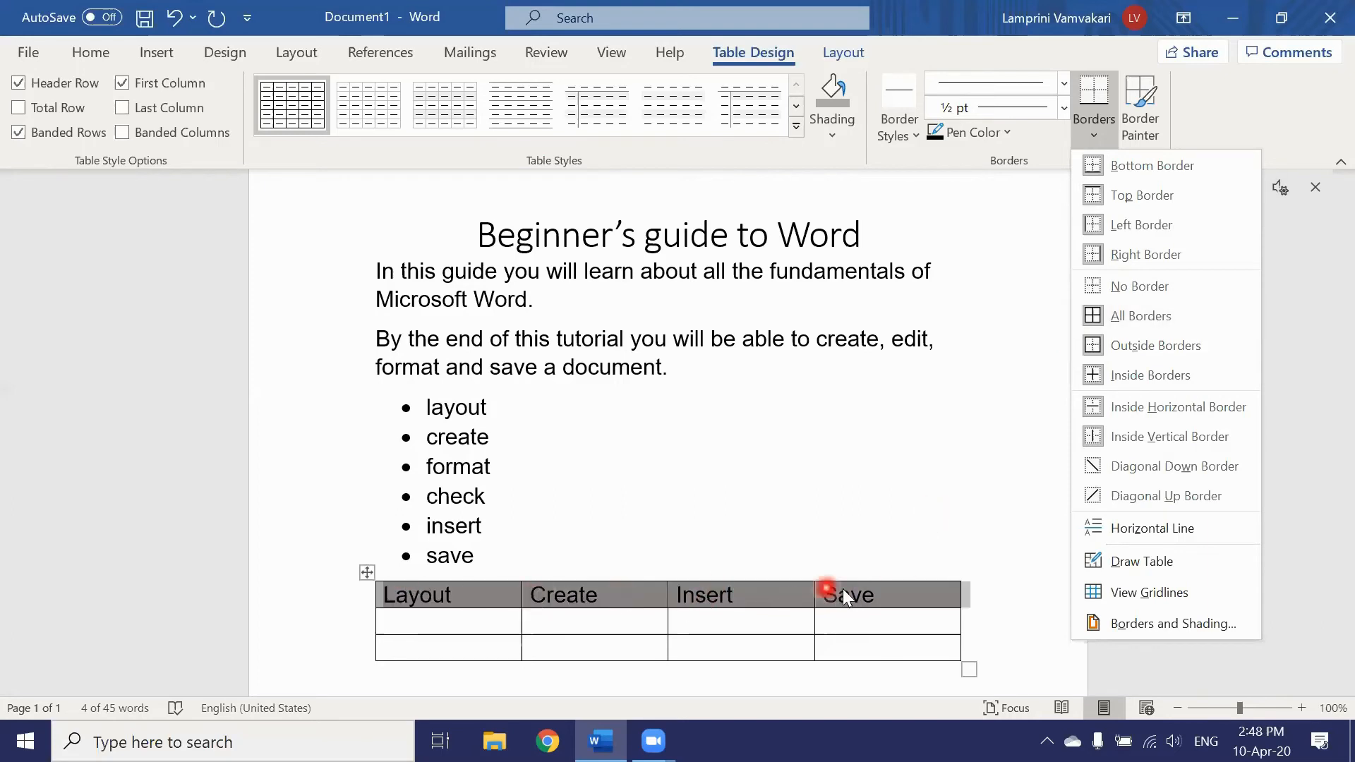
{"action": "left_click", "coordinate": [332, 592]}
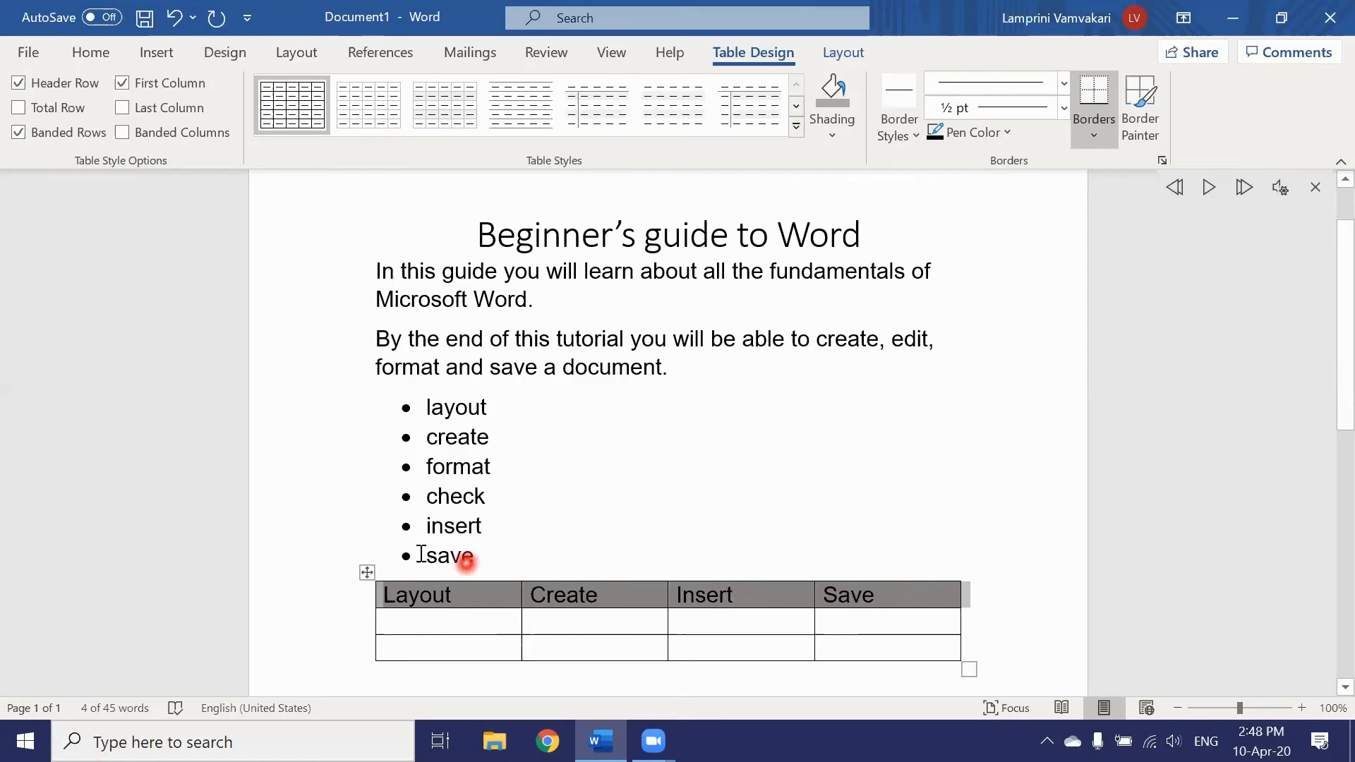
{"action": "left_click", "coordinate": [370, 571]}
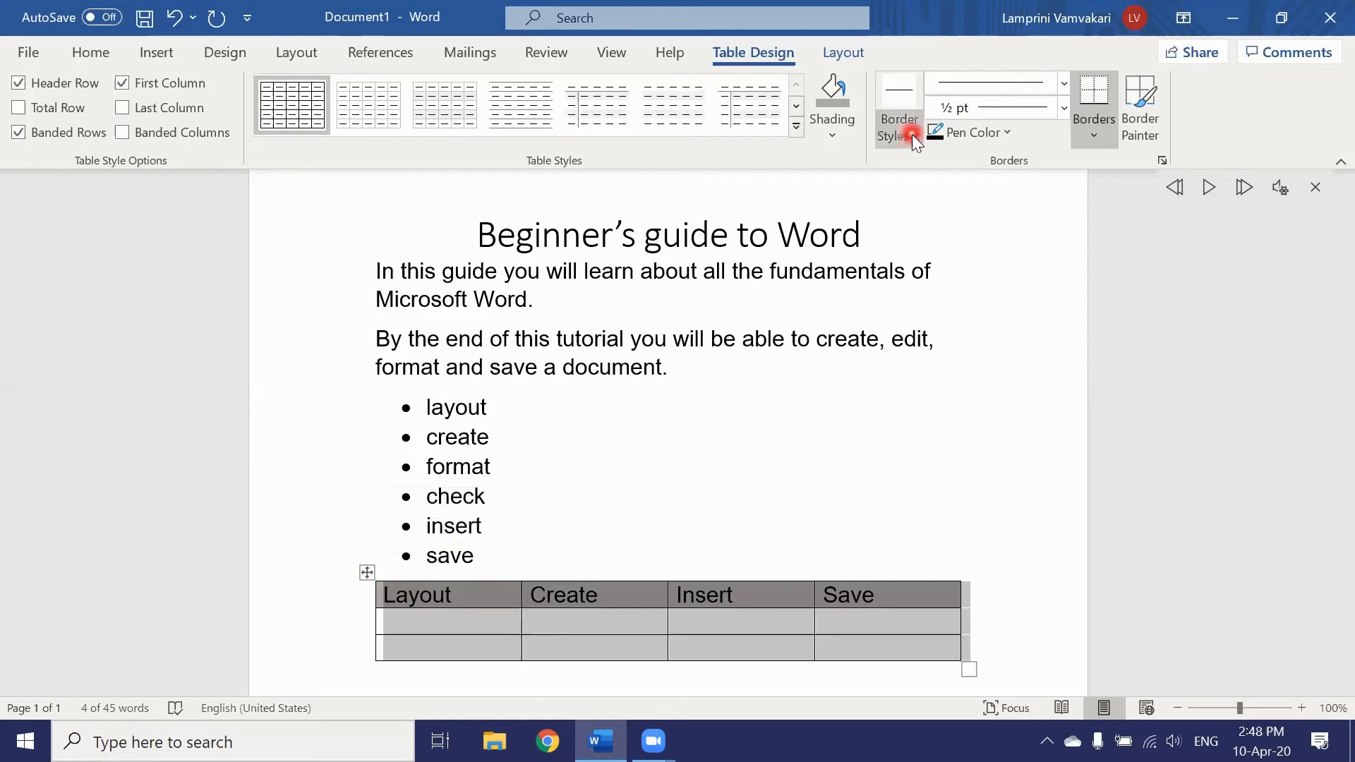
{"action": "left_click", "coordinate": [1105, 141]}
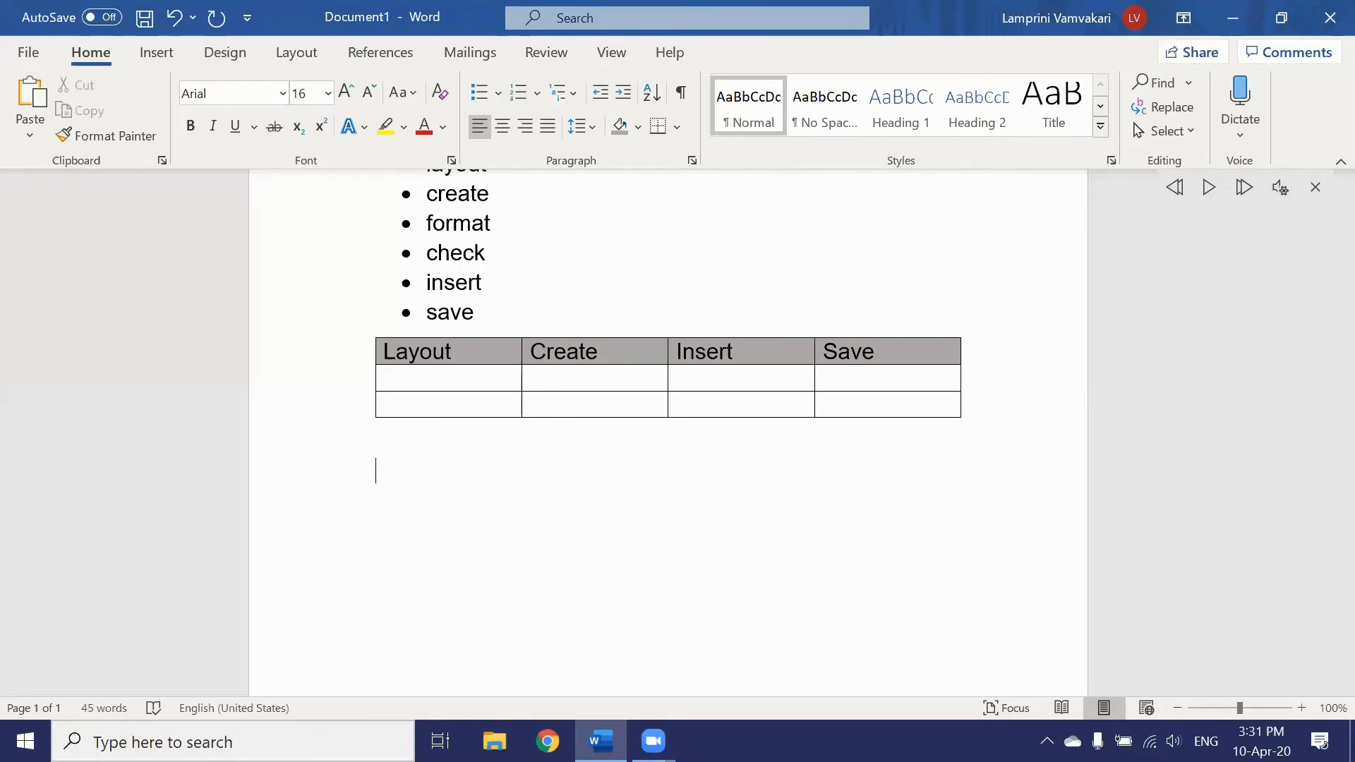
{"action": "left_click", "coordinate": [381, 479]}
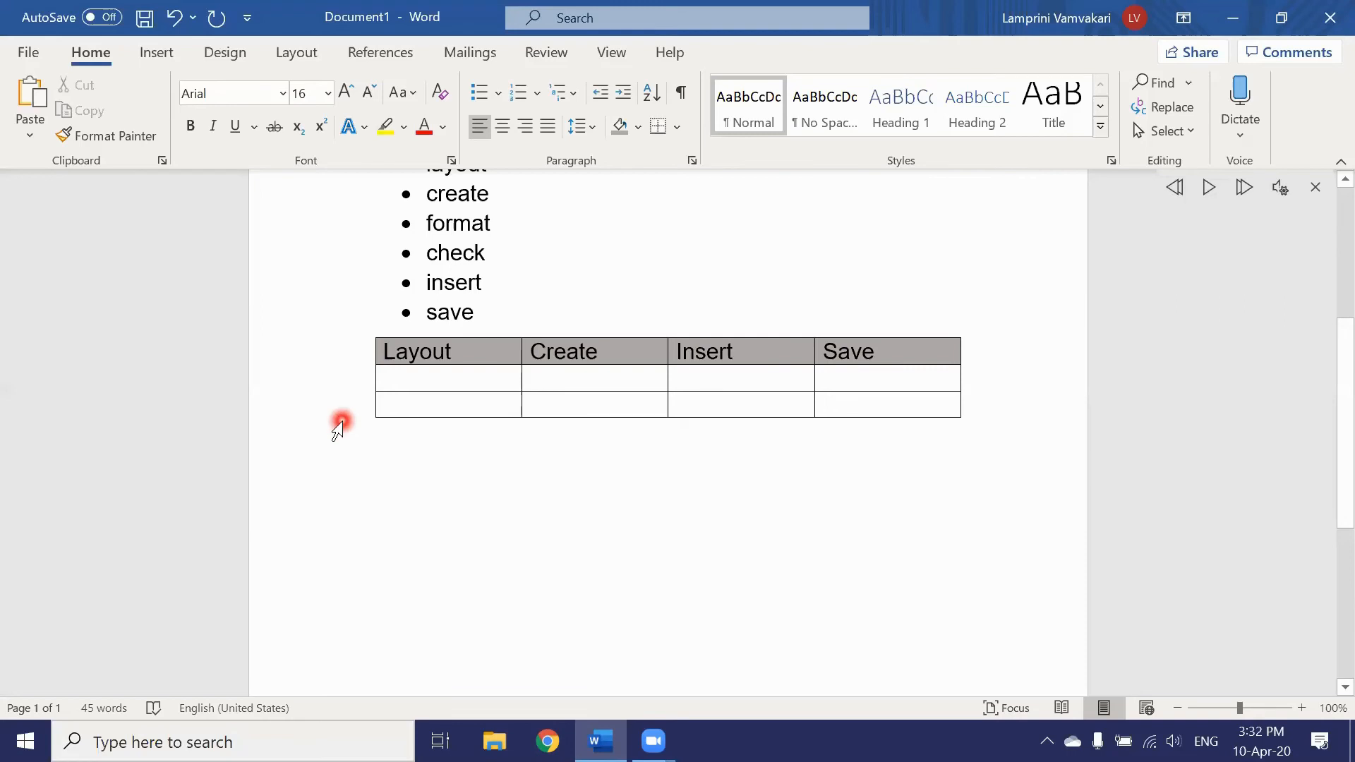
Step: Insert the big-logo picture from the Camera Roll folder below the table
{"action": "left_click", "coordinate": [154, 54]}
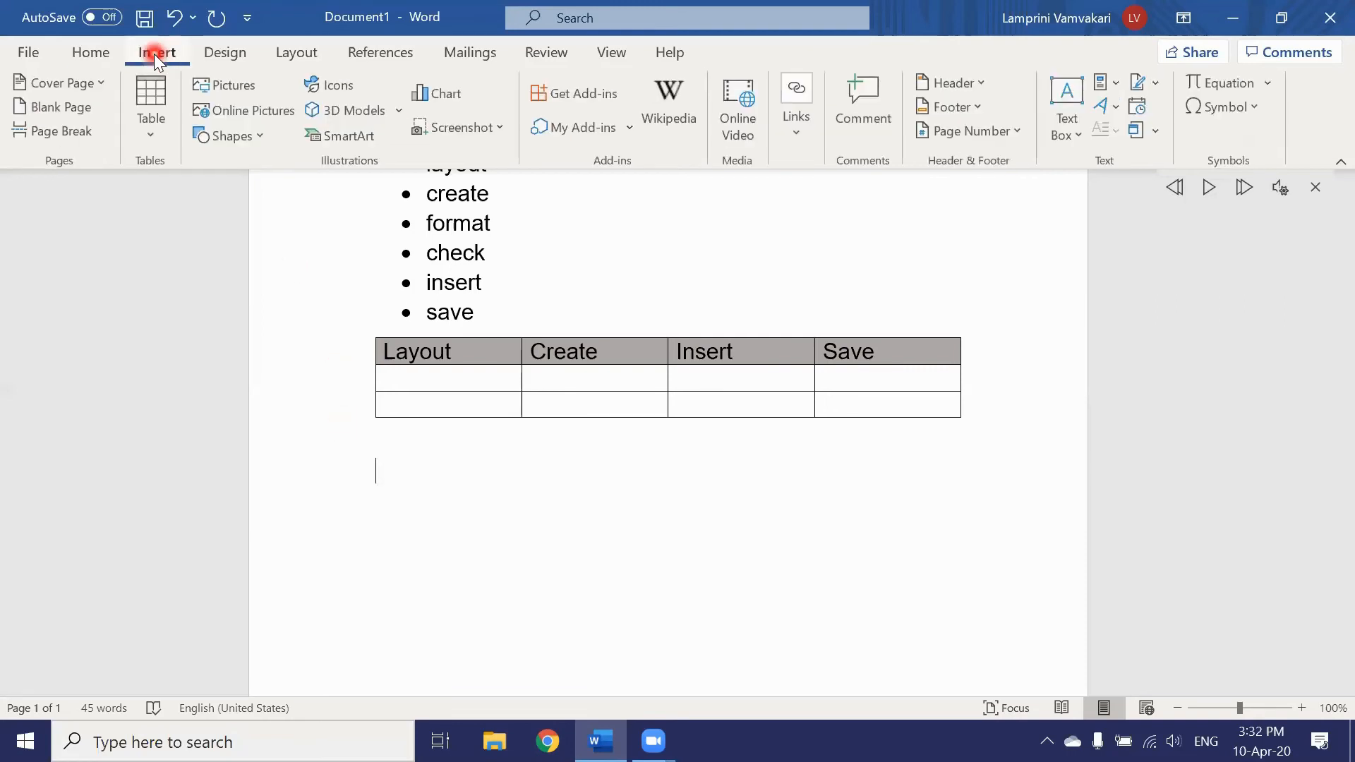
{"action": "left_click", "coordinate": [227, 86]}
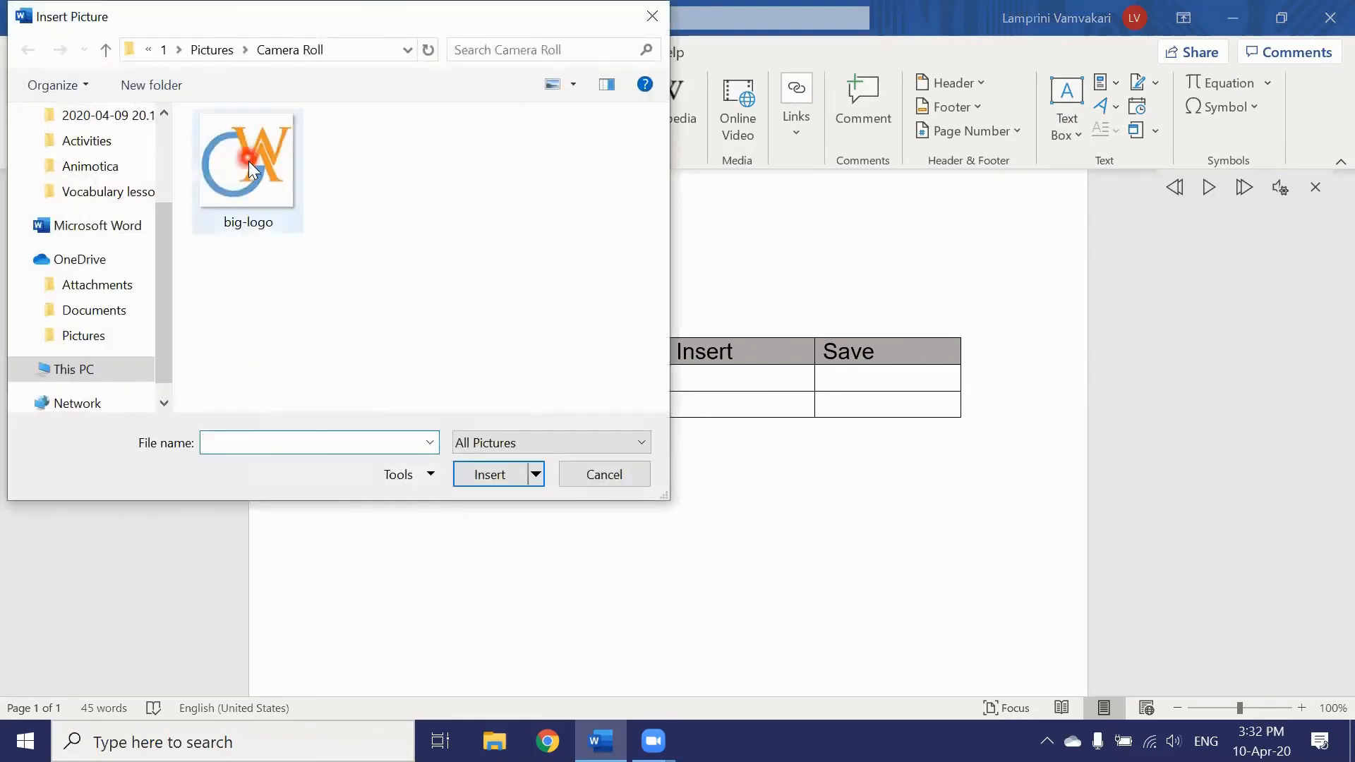
{"action": "left_click", "coordinate": [248, 161]}
{"action": "left_click", "coordinate": [497, 476]}
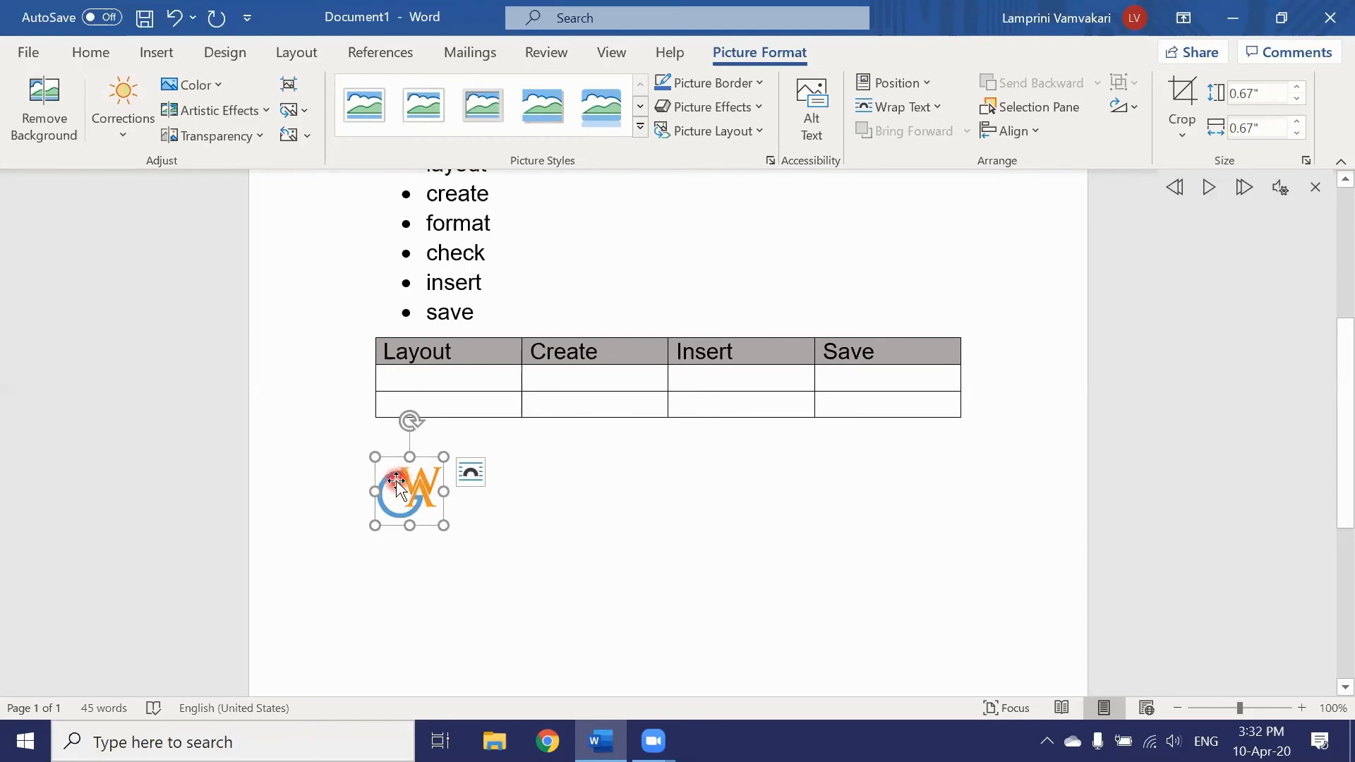
Step: Set the logo to Top and Bottom wrapping and drag it centred above the title
{"action": "left_click_drag", "start_coordinate": [397, 480], "coordinate": [410, 515]}
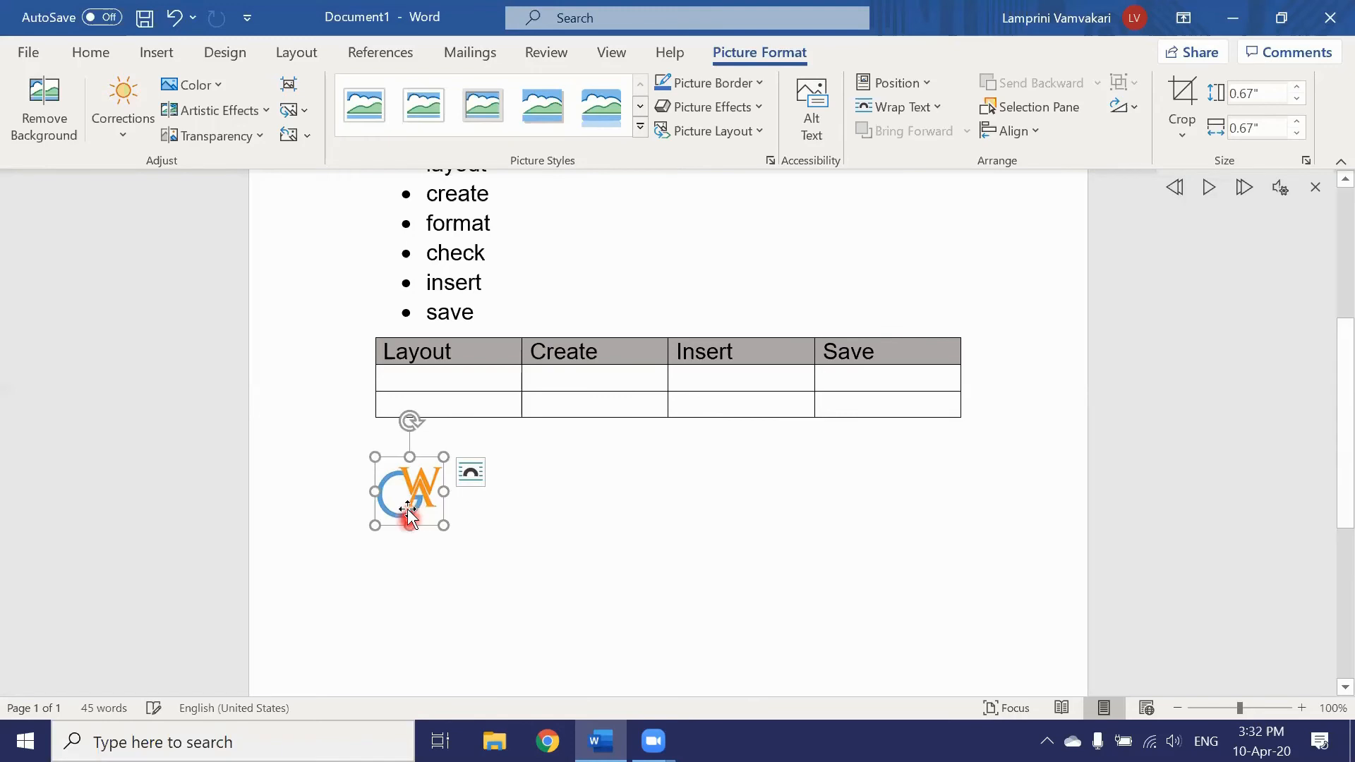
{"action": "left_click", "coordinate": [471, 473]}
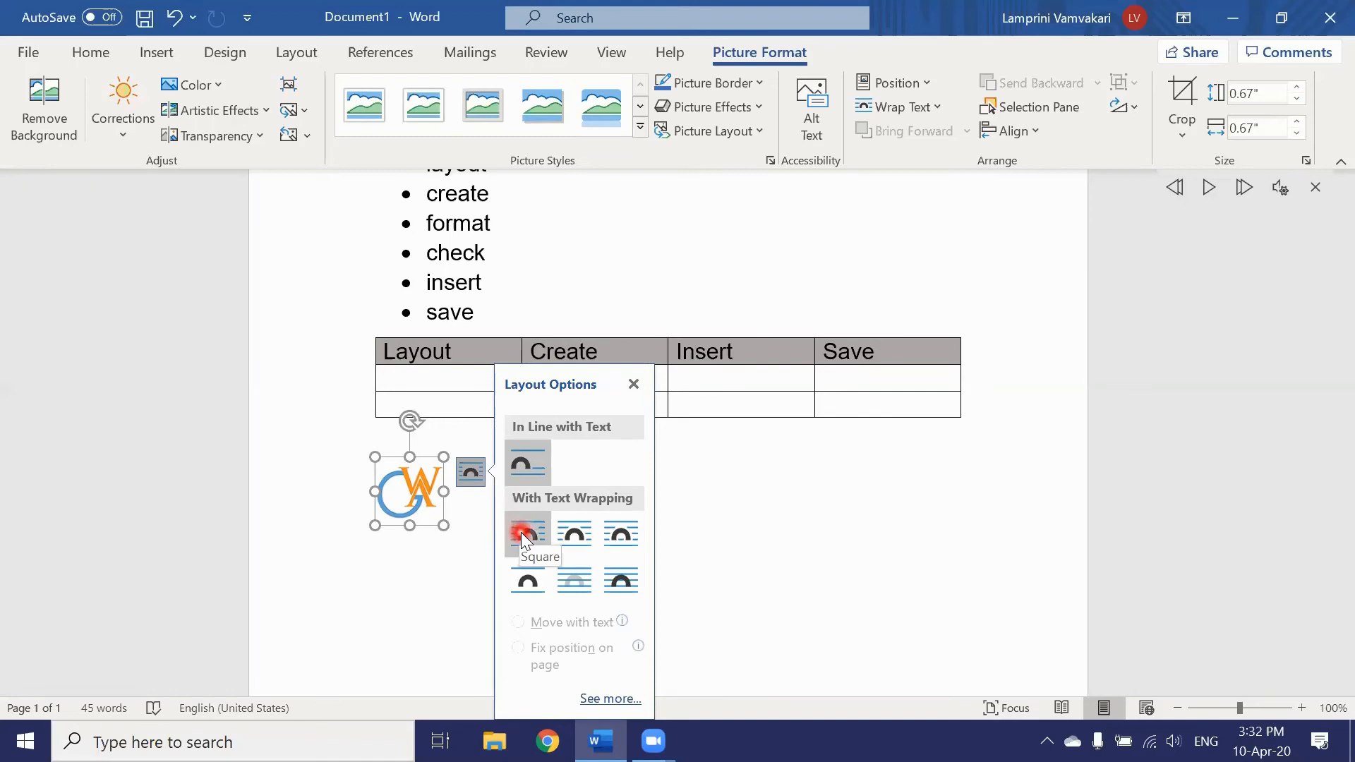
{"action": "left_click", "coordinate": [528, 583]}
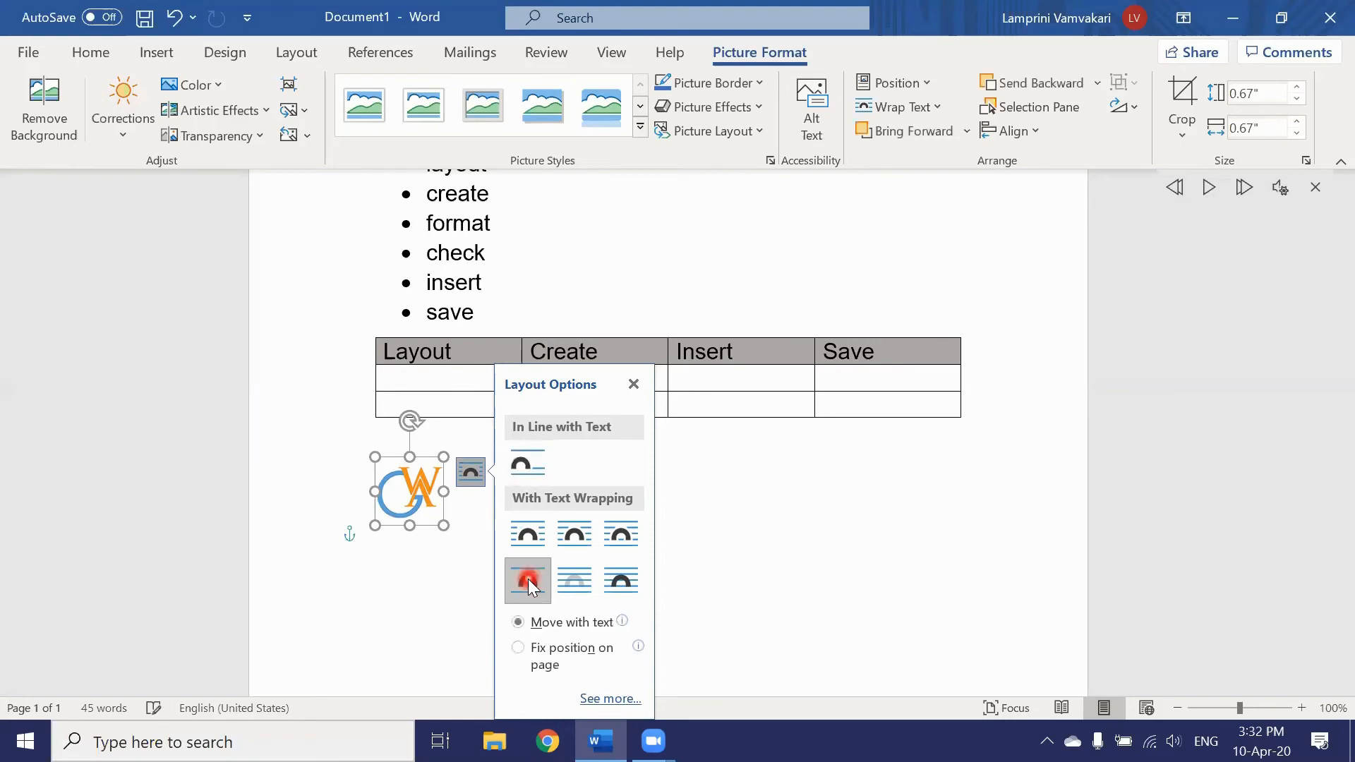
{"action": "left_click_drag", "start_coordinate": [414, 503], "coordinate": [432, 346]}
{"action": "left_click_drag", "start_coordinate": [421, 423], "coordinate": [441, 317]}
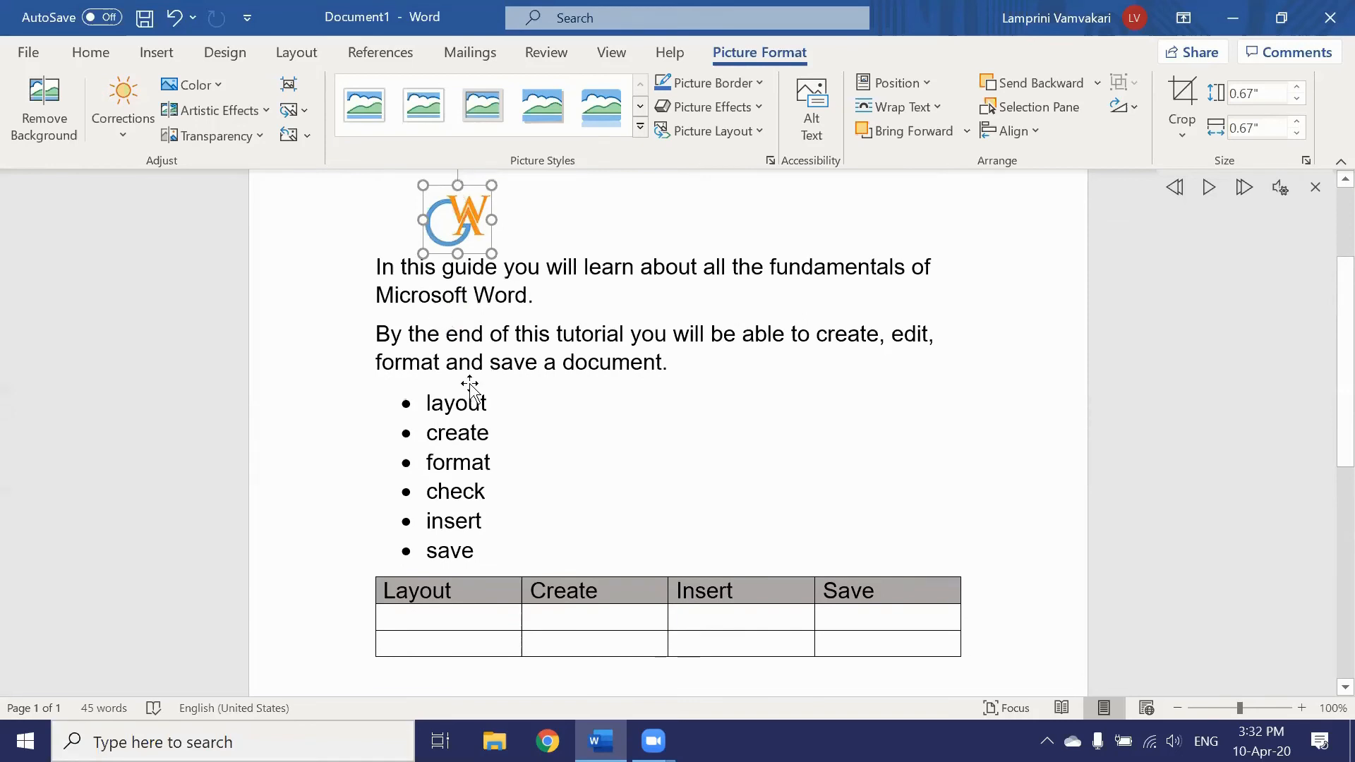
{"action": "scroll", "coordinate": [469, 371], "scroll_direction": "up", "scroll_amount": 2}
{"action": "left_click_drag", "start_coordinate": [460, 382], "coordinate": [681, 305]}
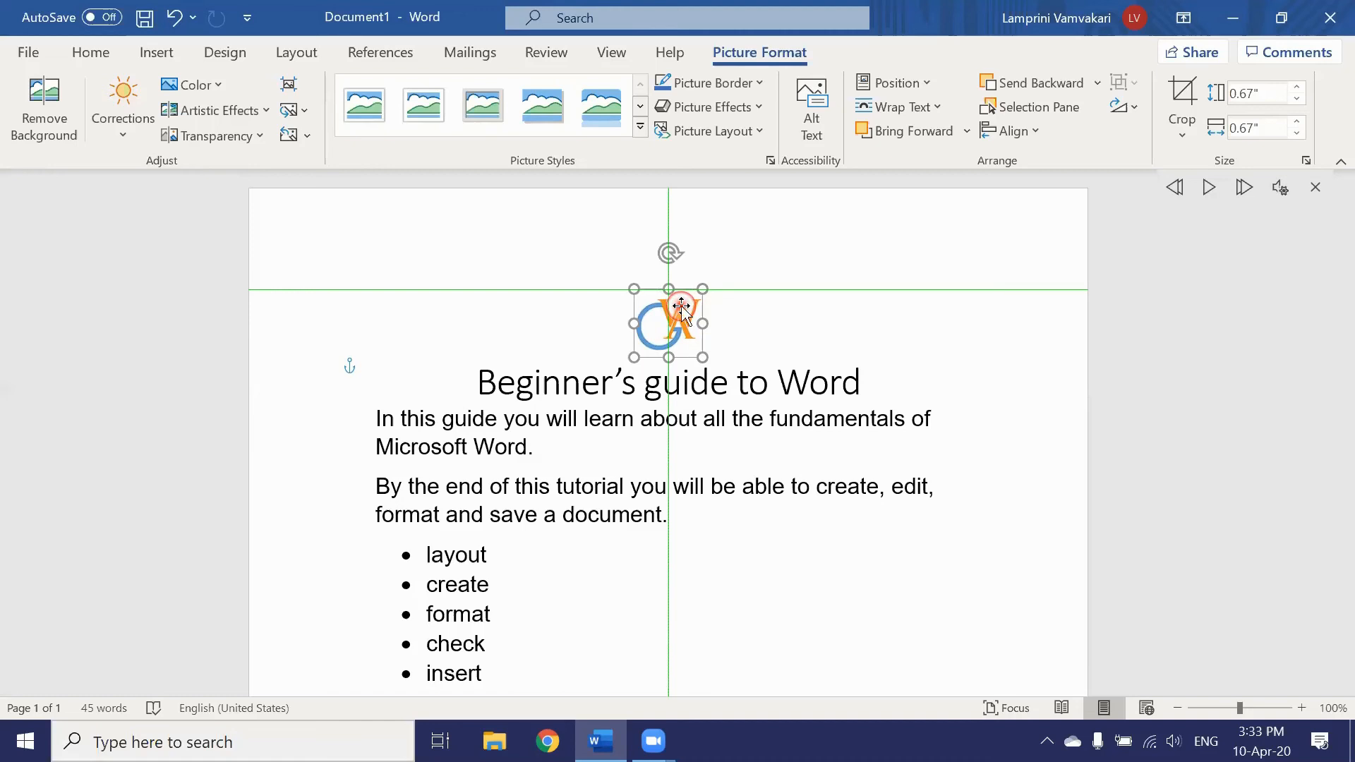
Step: Resize the logo from its corner to 1.14 inches and recentre it above the title
{"action": "left_click_drag", "start_coordinate": [681, 304], "coordinate": [681, 307]}
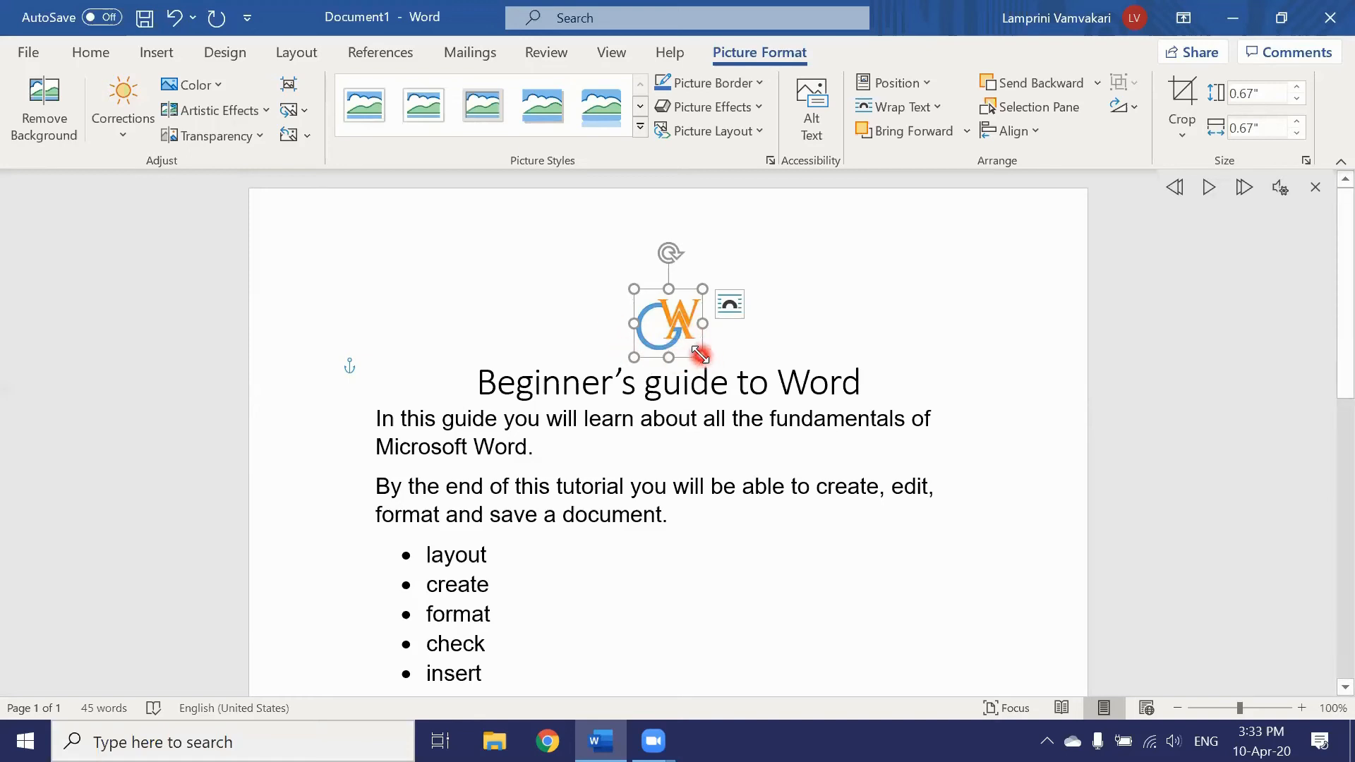
{"action": "left_click_drag", "start_coordinate": [700, 355], "coordinate": [750, 397]}
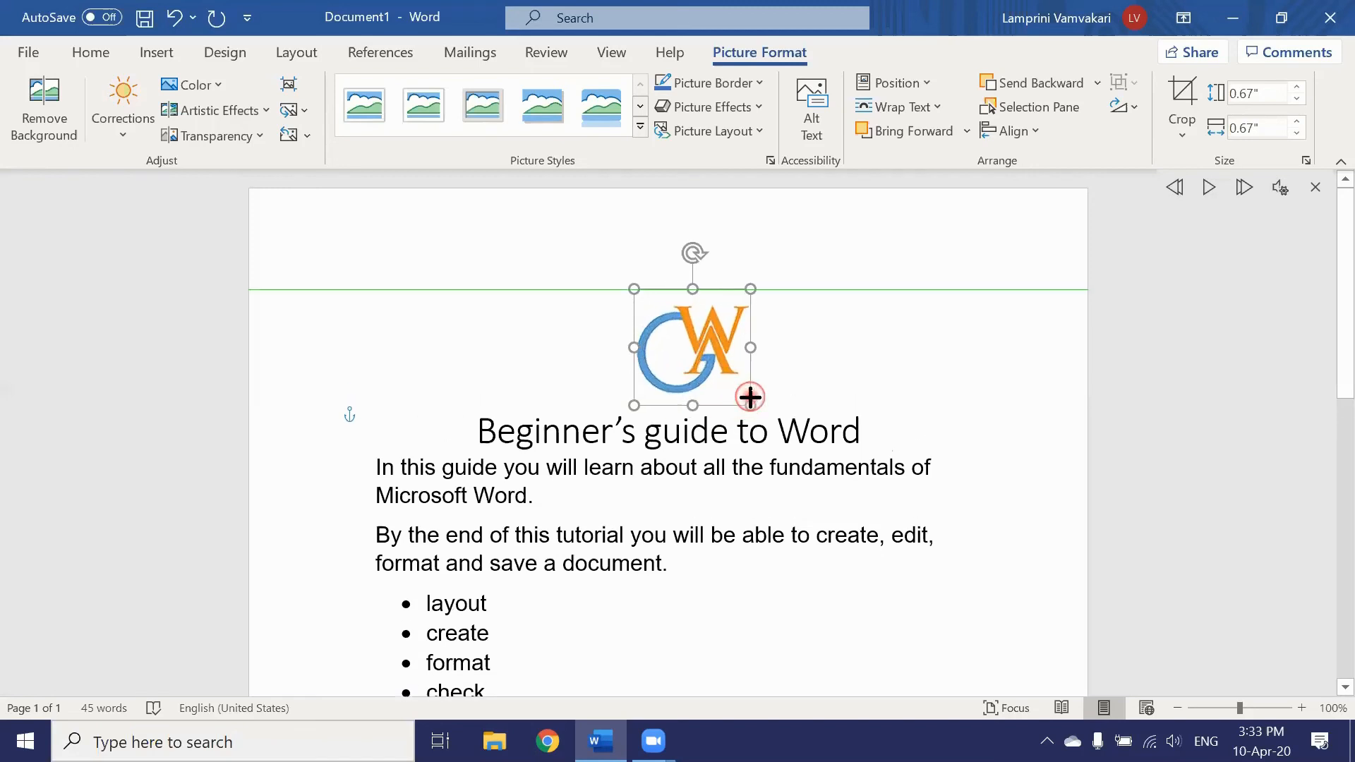
{"action": "left_click_drag", "start_coordinate": [750, 397], "coordinate": [750, 397]}
{"action": "mouse_move", "coordinate": [700, 353]}
{"action": "left_mouse_down"}
{"action": "mouse_move", "coordinate": [713, 357]}
{"action": "mouse_move", "coordinate": [658, 368]}
{"action": "mouse_move", "coordinate": [682, 368]}
{"action": "left_mouse_up"}
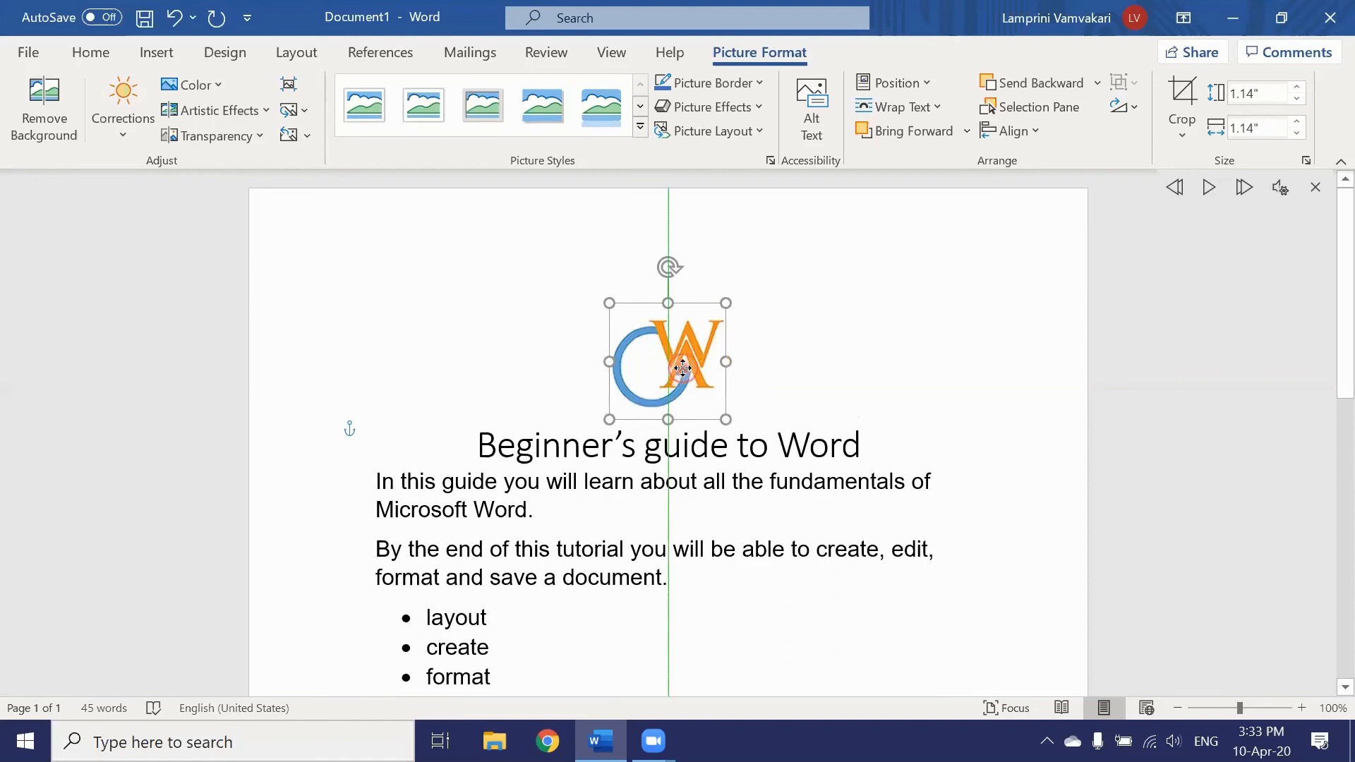
{"action": "left_click", "coordinate": [804, 379]}
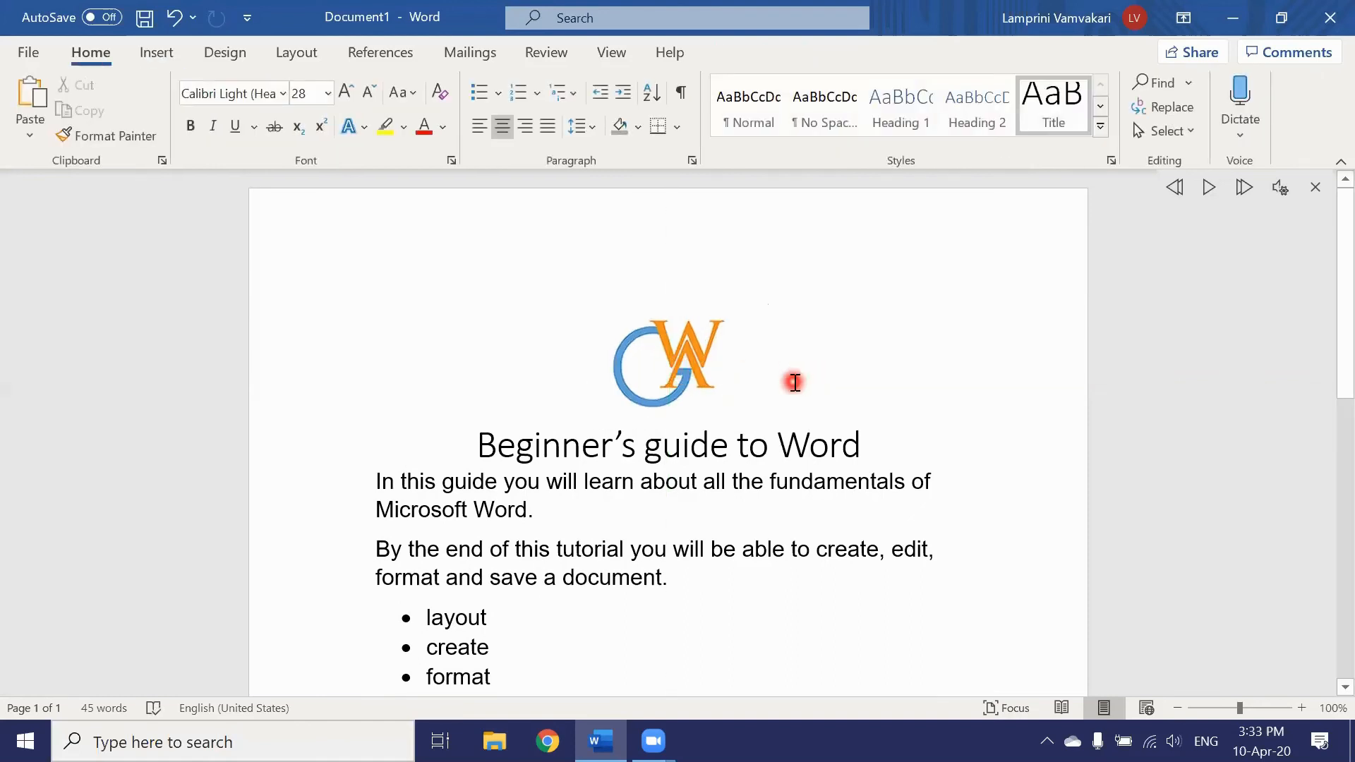
{"action": "scroll", "coordinate": [794, 382], "scroll_direction": "down", "scroll_amount": 3}
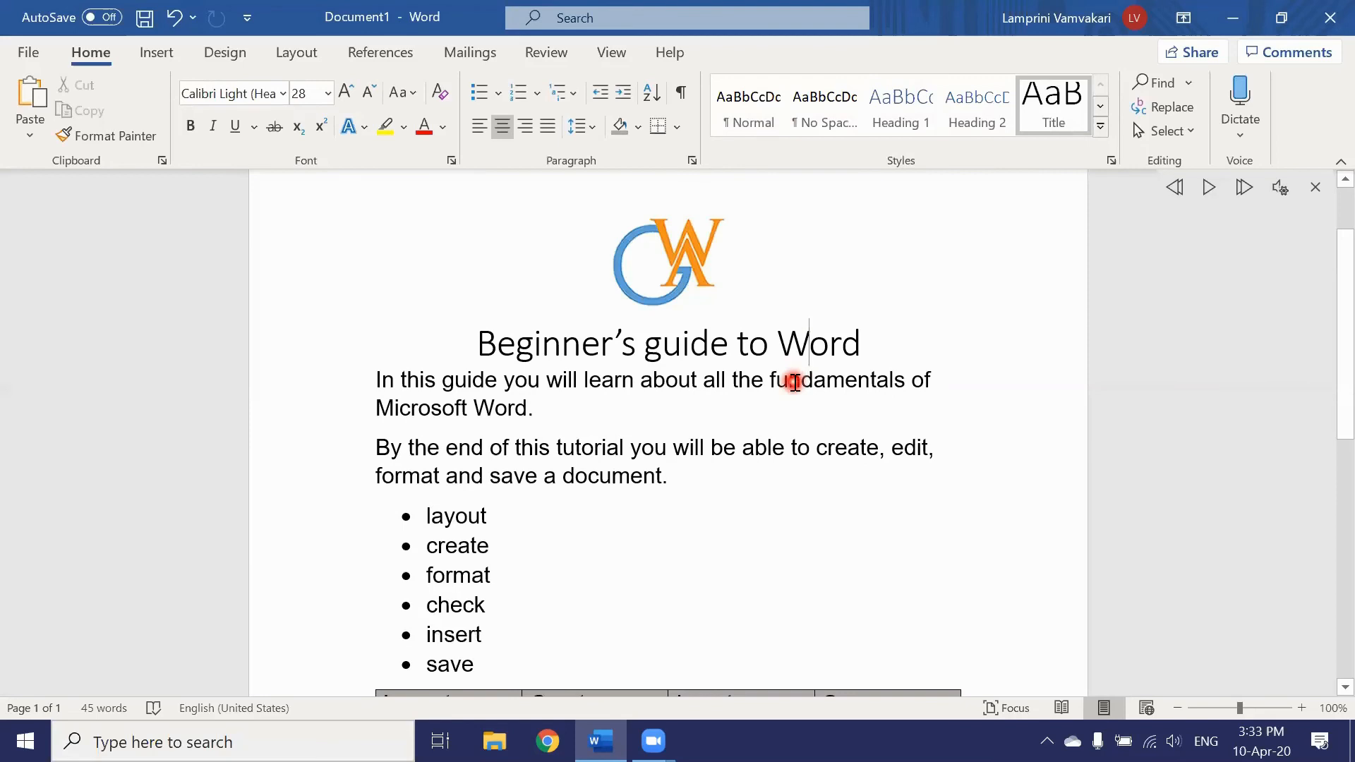
{"action": "scroll", "coordinate": [795, 382], "scroll_direction": "up", "scroll_amount": 3}
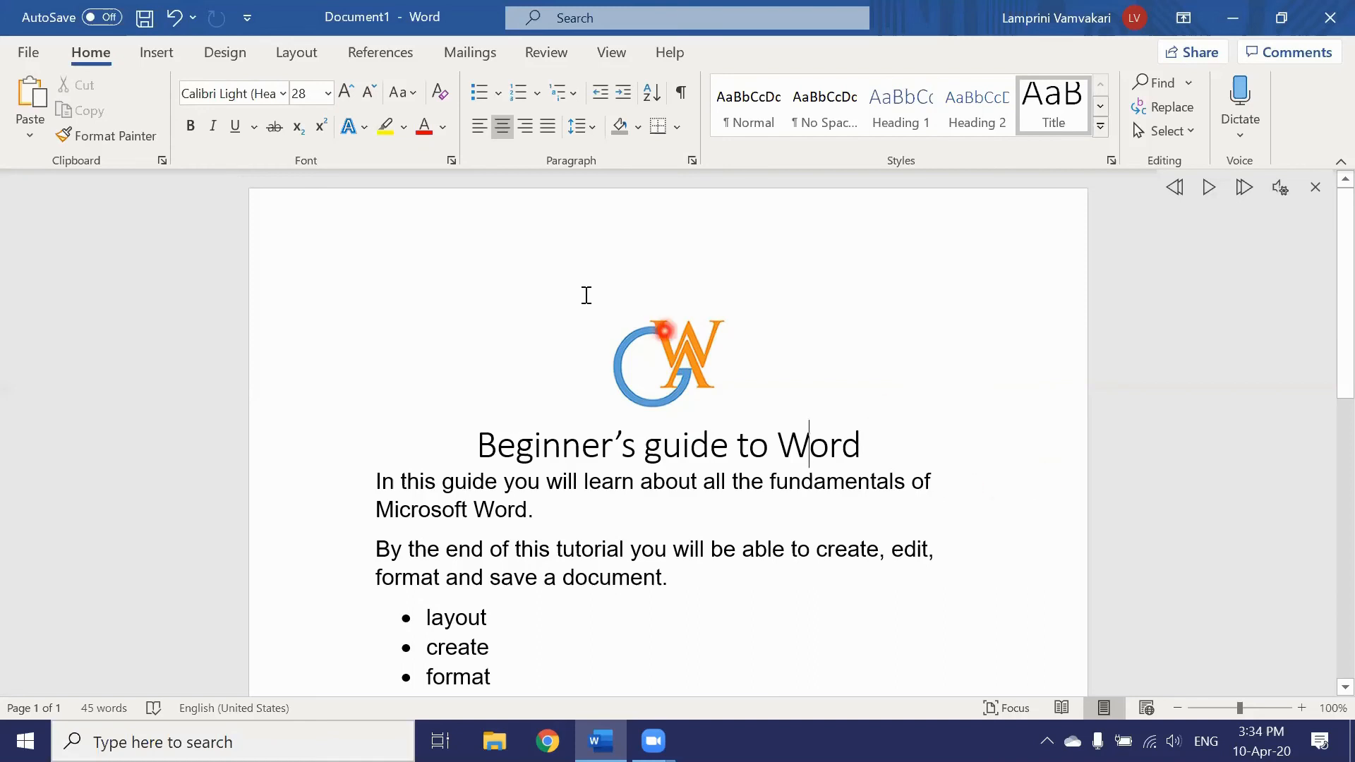
{"action": "left_click", "coordinate": [292, 56]}
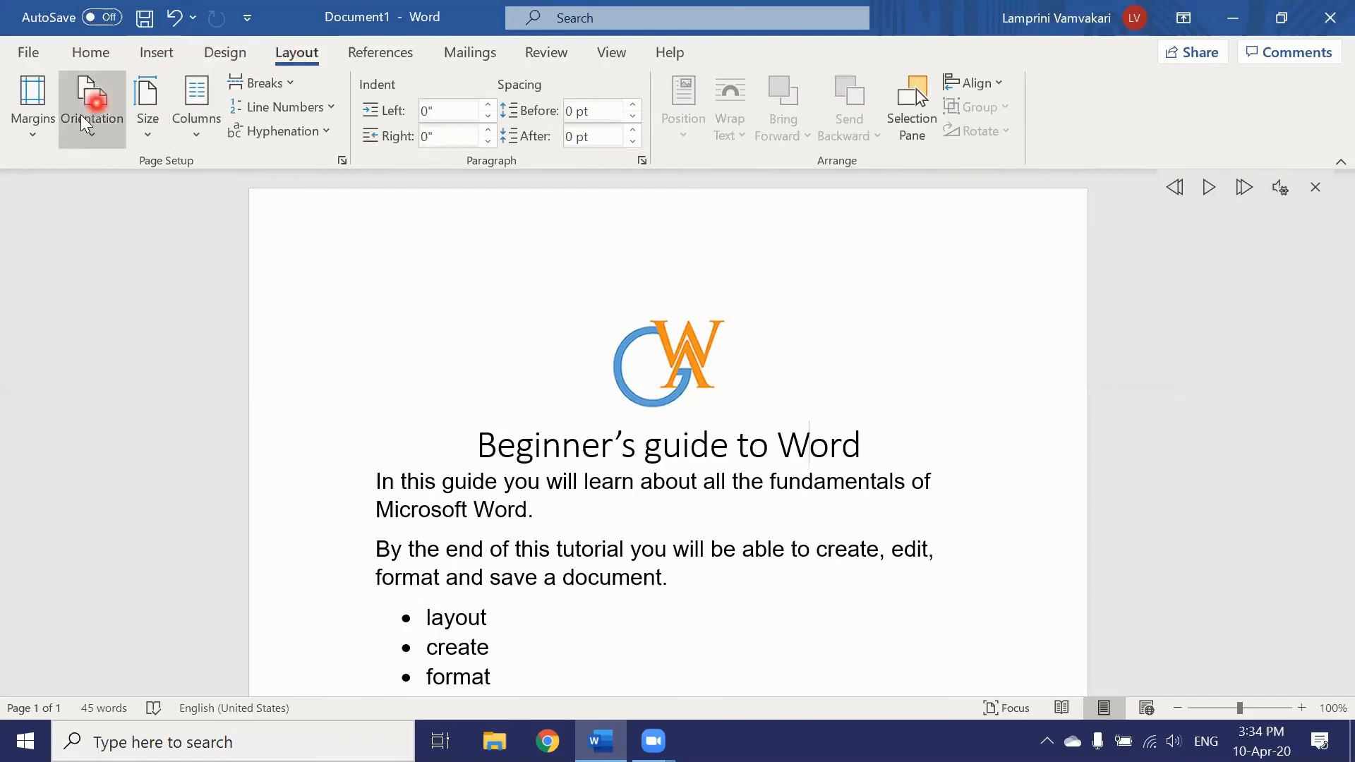
Step: Apply Narrow page margins so the text and table span wider across the page
{"action": "left_click", "coordinate": [33, 140]}
{"action": "left_click", "coordinate": [44, 266]}
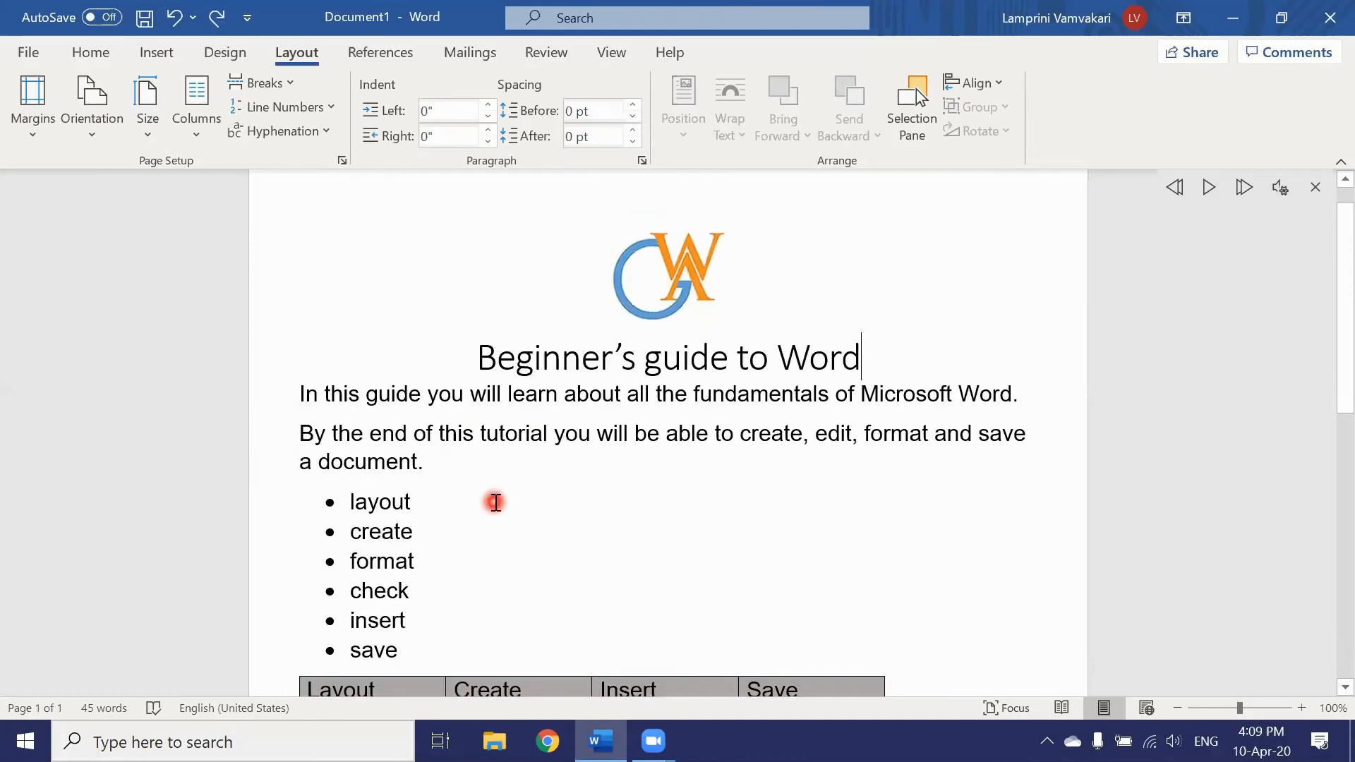
{"action": "scroll", "coordinate": [495, 502], "scroll_direction": "up", "scroll_amount": 1}
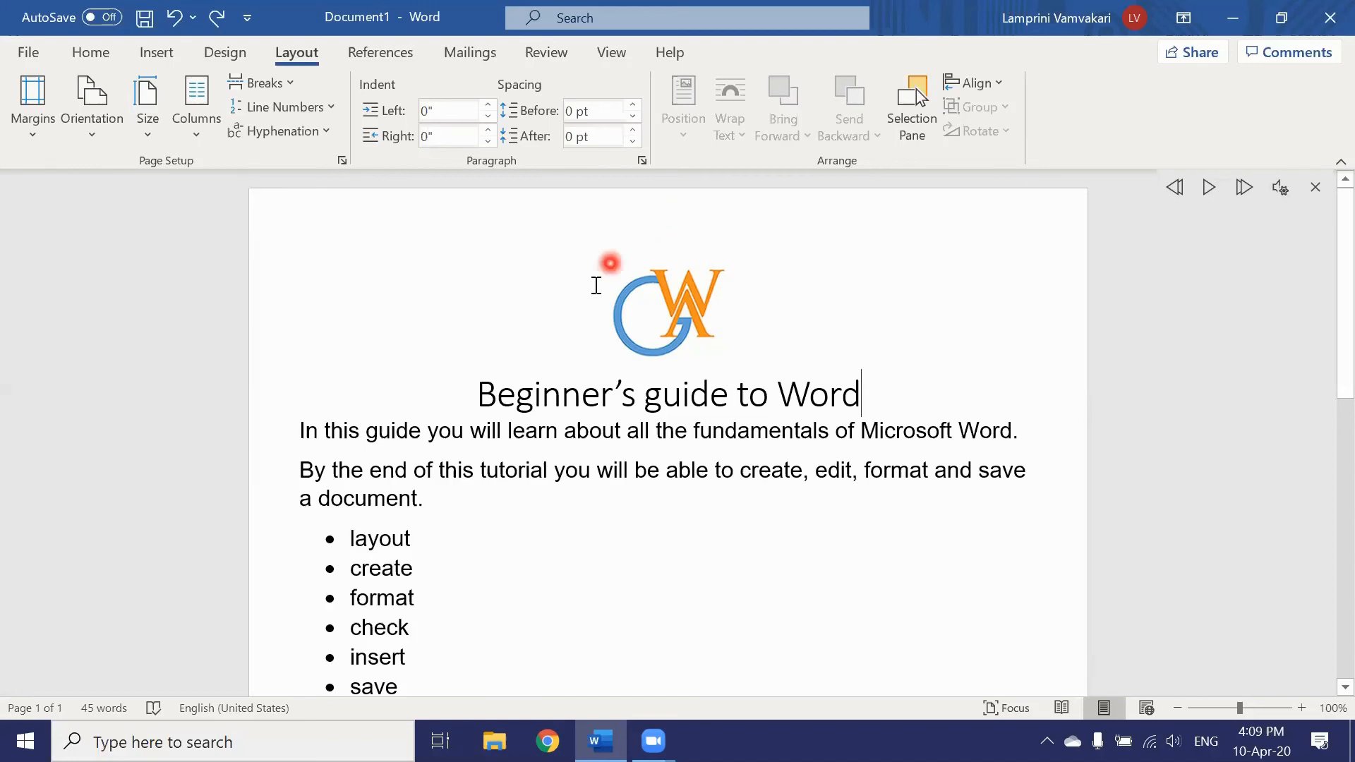
{"action": "left_click", "coordinate": [582, 639]}
{"action": "scroll", "coordinate": [582, 639], "scroll_direction": "down", "scroll_amount": 8}
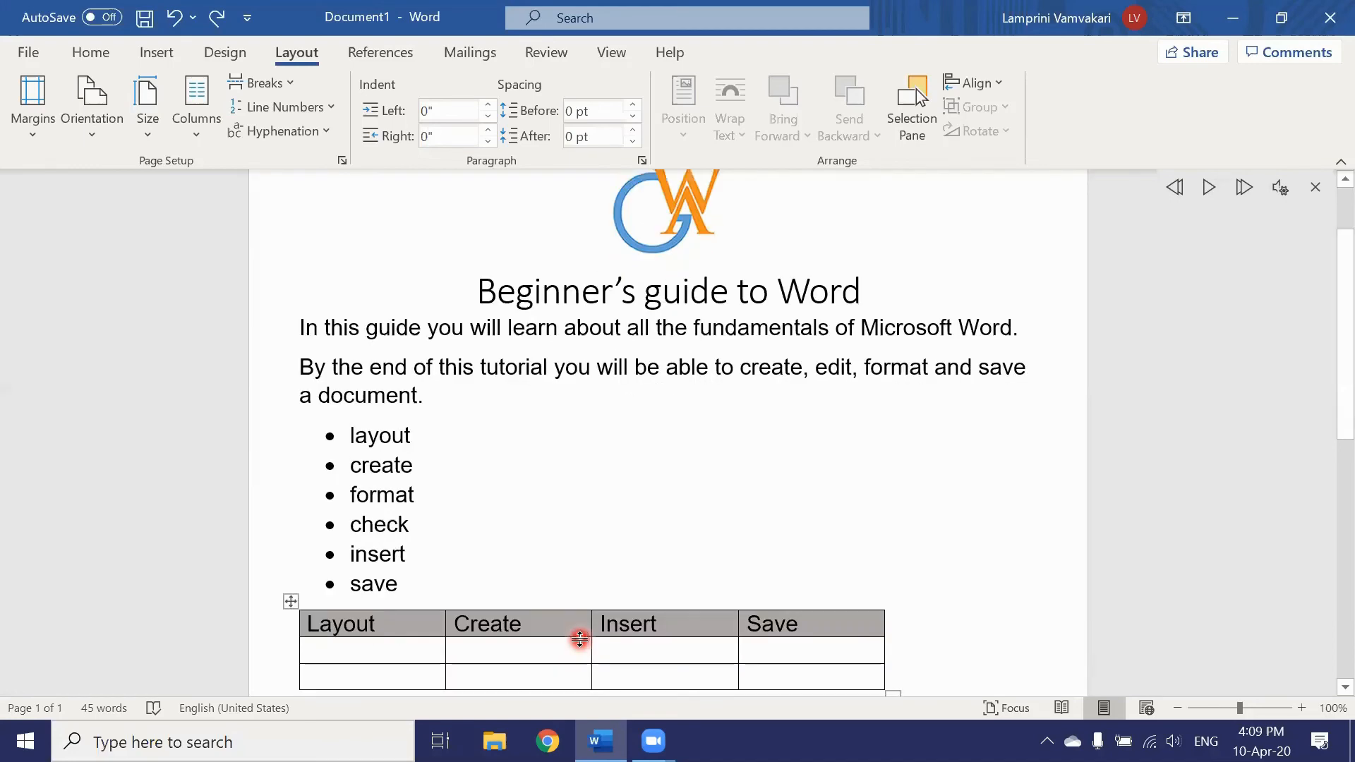
{"action": "scroll", "coordinate": [581, 639], "scroll_direction": "down", "scroll_amount": 3}
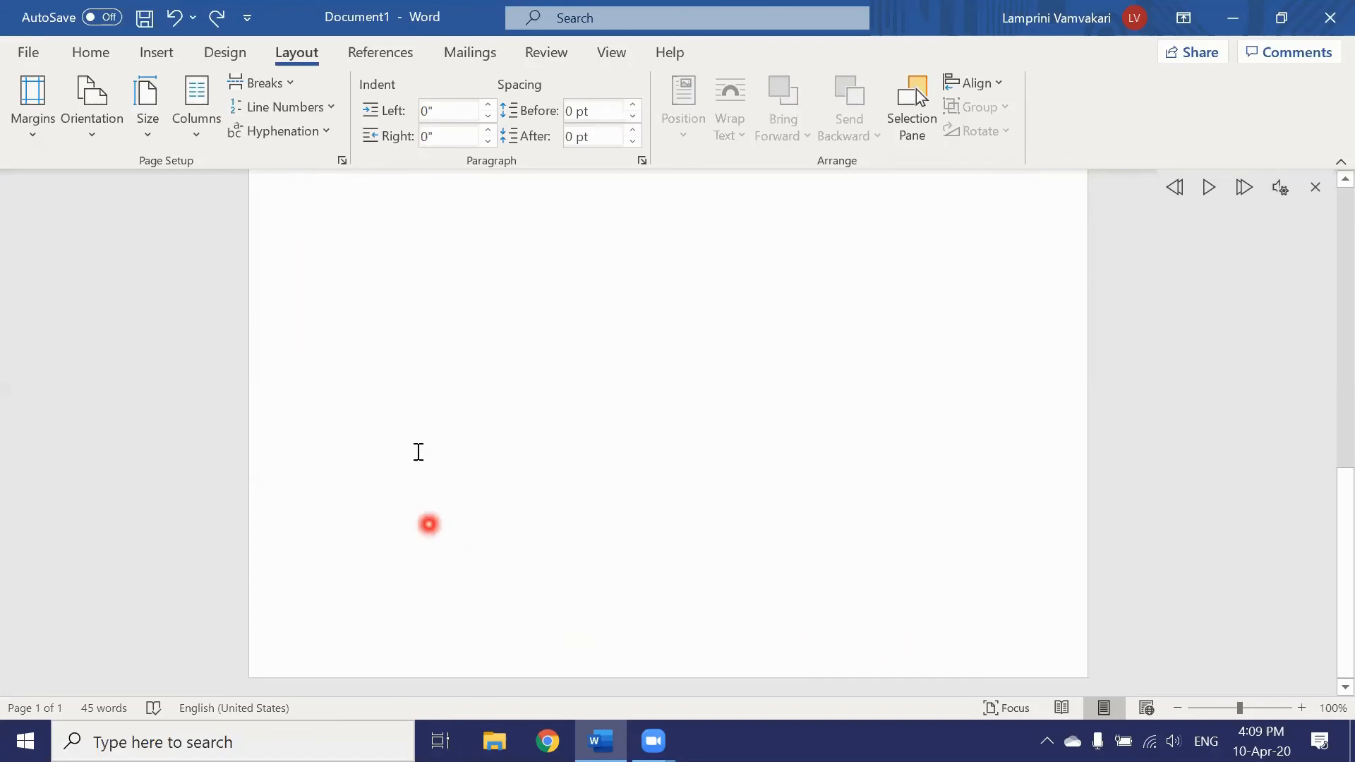
Step: Insert the Austin bordered header with the title 'Beginner's guide', then return to the body
{"action": "left_click", "coordinate": [162, 58]}
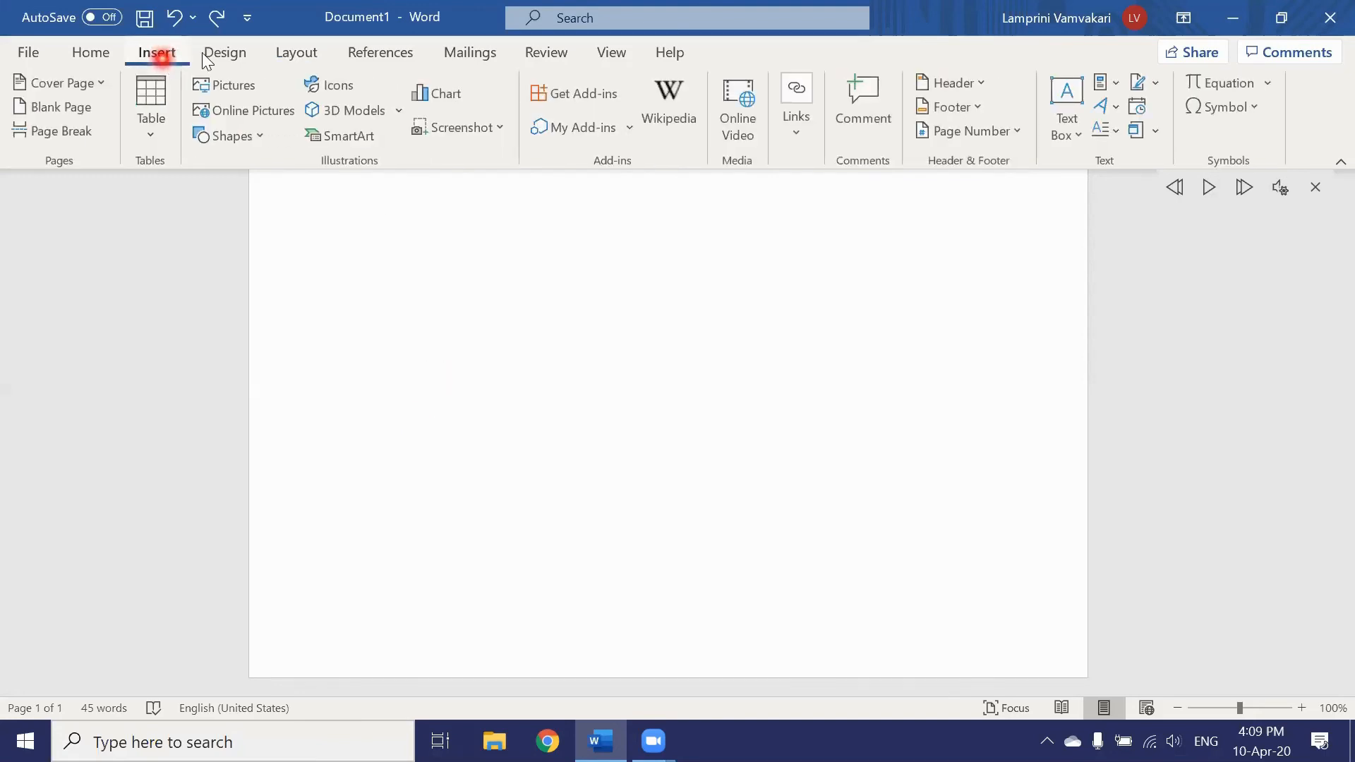
{"action": "left_click", "coordinate": [987, 88]}
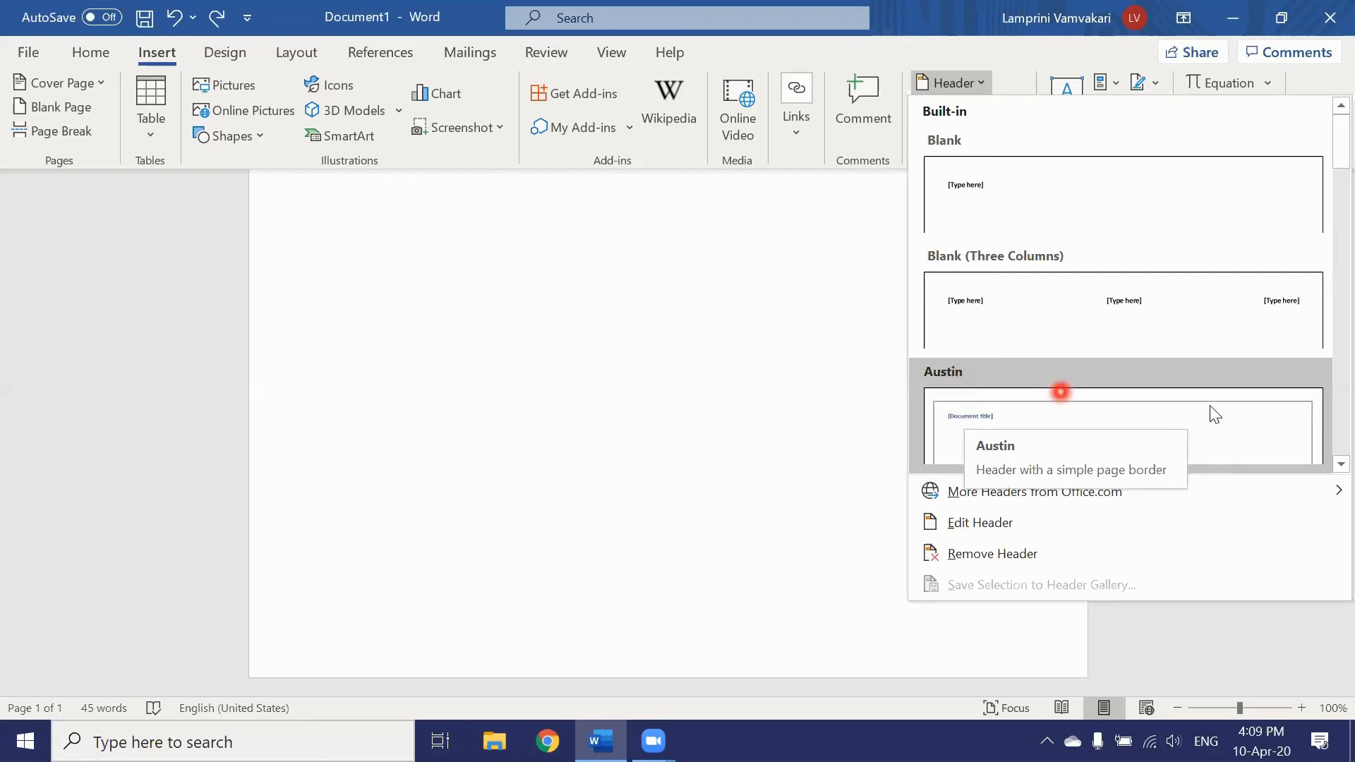
{"action": "left_click", "coordinate": [964, 411]}
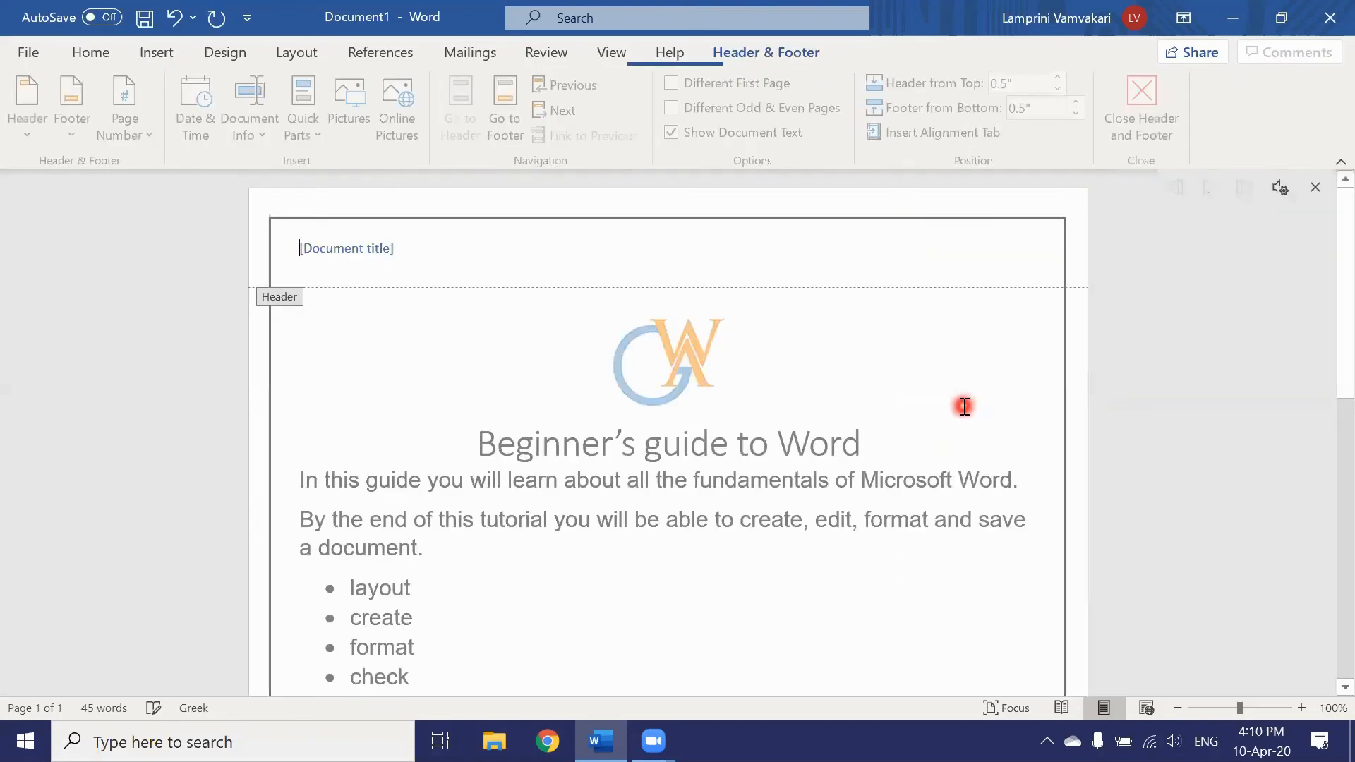
{"action": "left_click", "coordinate": [322, 245]}
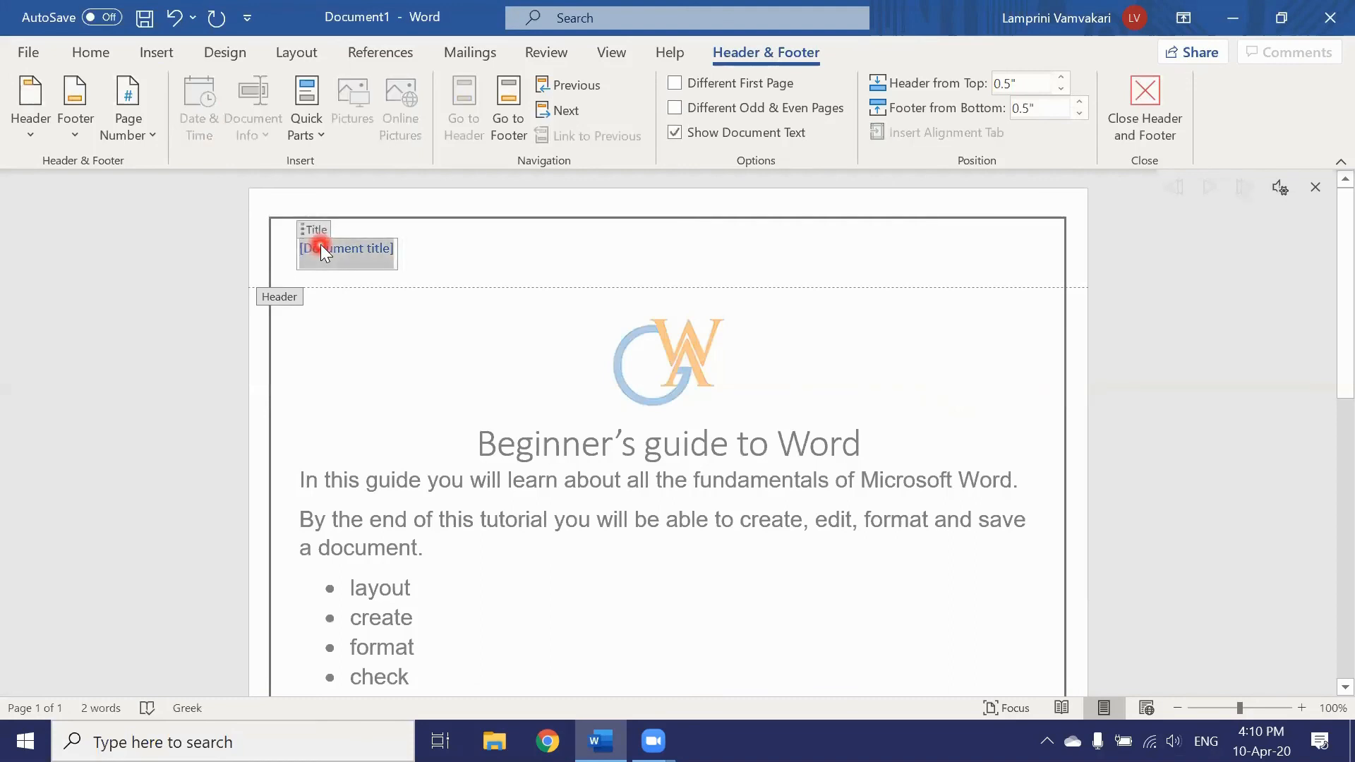
{"action": "type", "text": "Beginne"}
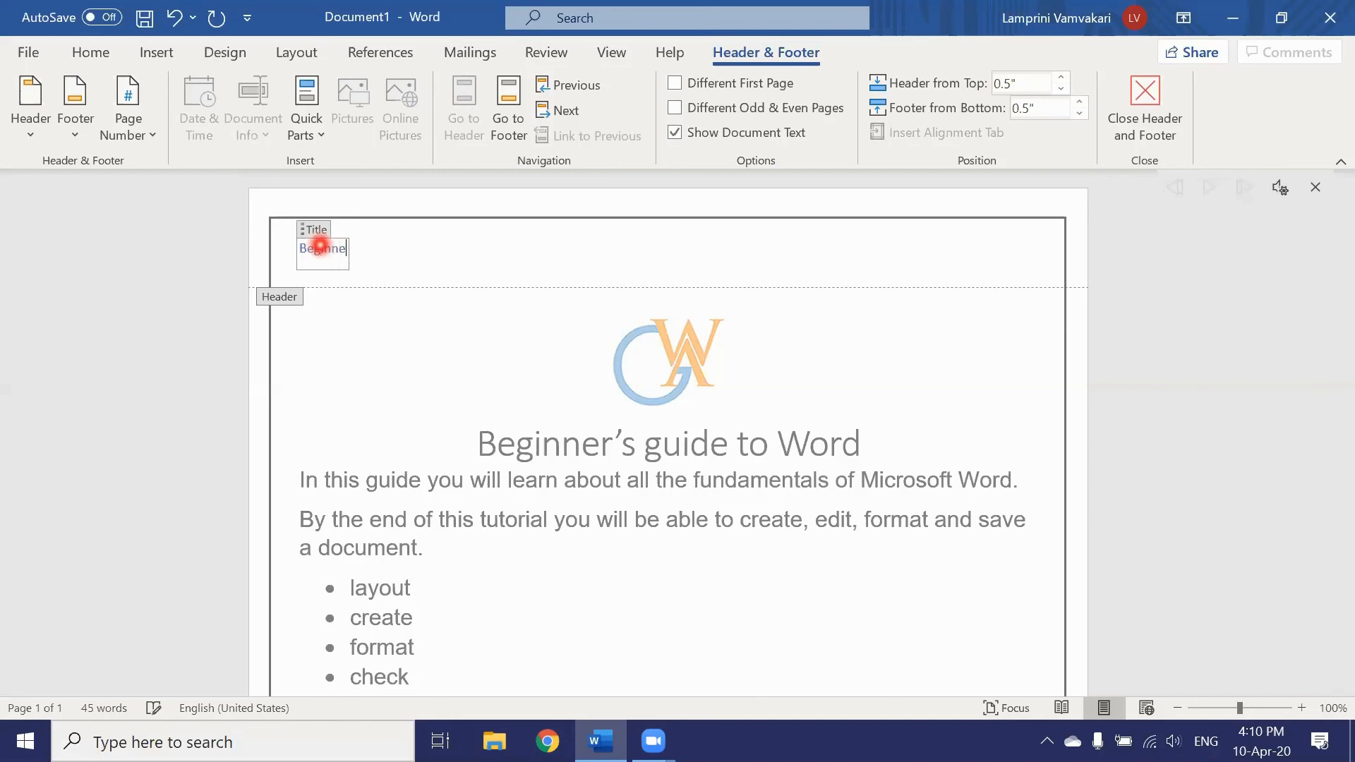
{"action": "type", "text": "r's guide"}
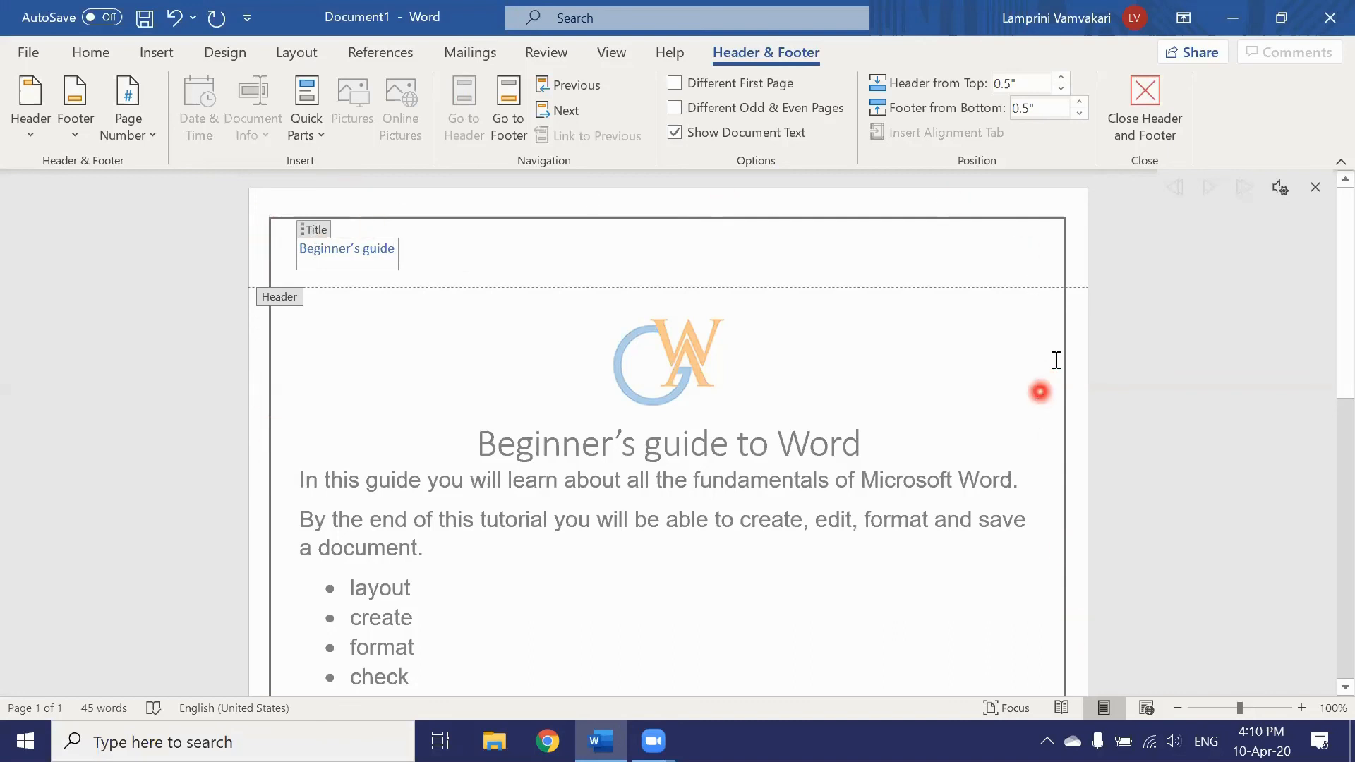
{"action": "left_click", "coordinate": [1145, 113]}
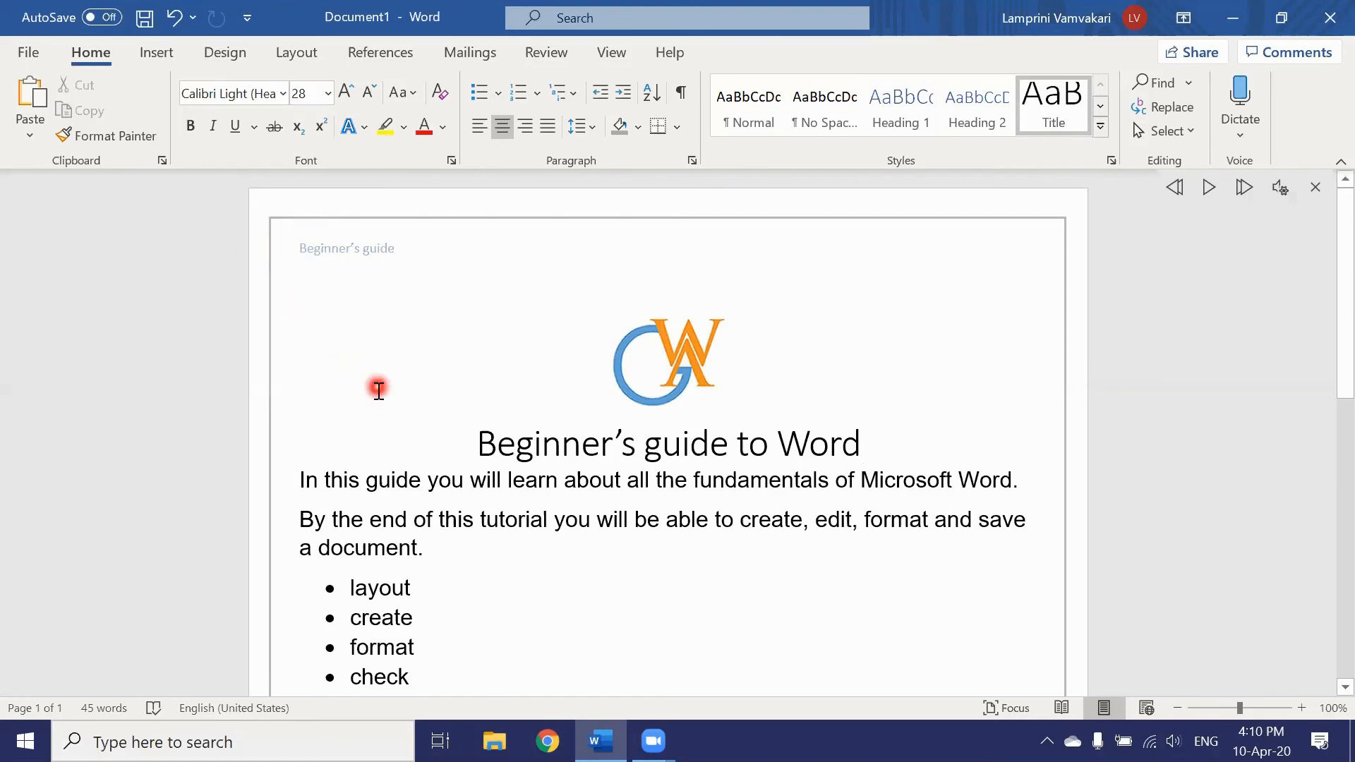
Step: Add a Plain Number 3 page number at the bottom right of the footer
{"action": "scroll", "coordinate": [379, 408], "scroll_direction": "down", "scroll_amount": 1}
{"action": "scroll", "coordinate": [378, 408], "scroll_direction": "down", "scroll_amount": 10}
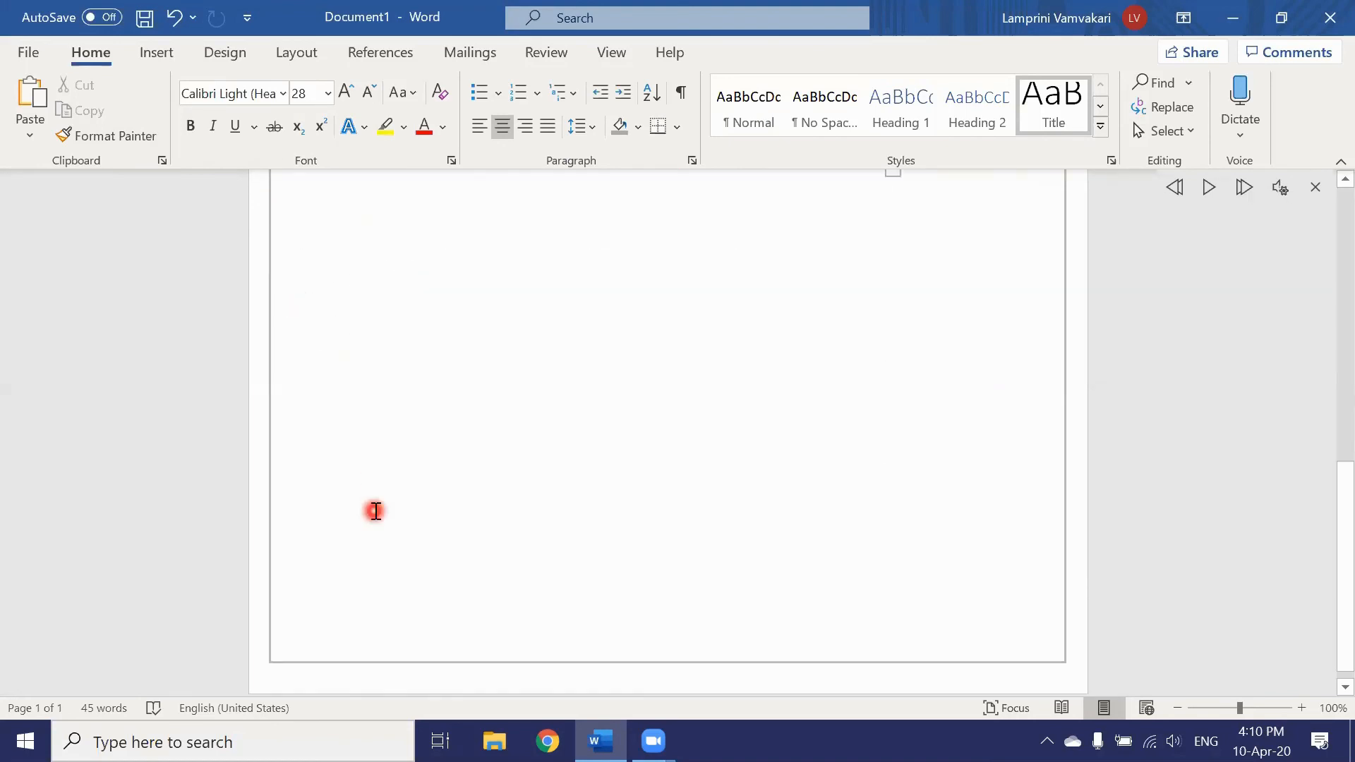
{"action": "left_click", "coordinate": [162, 52]}
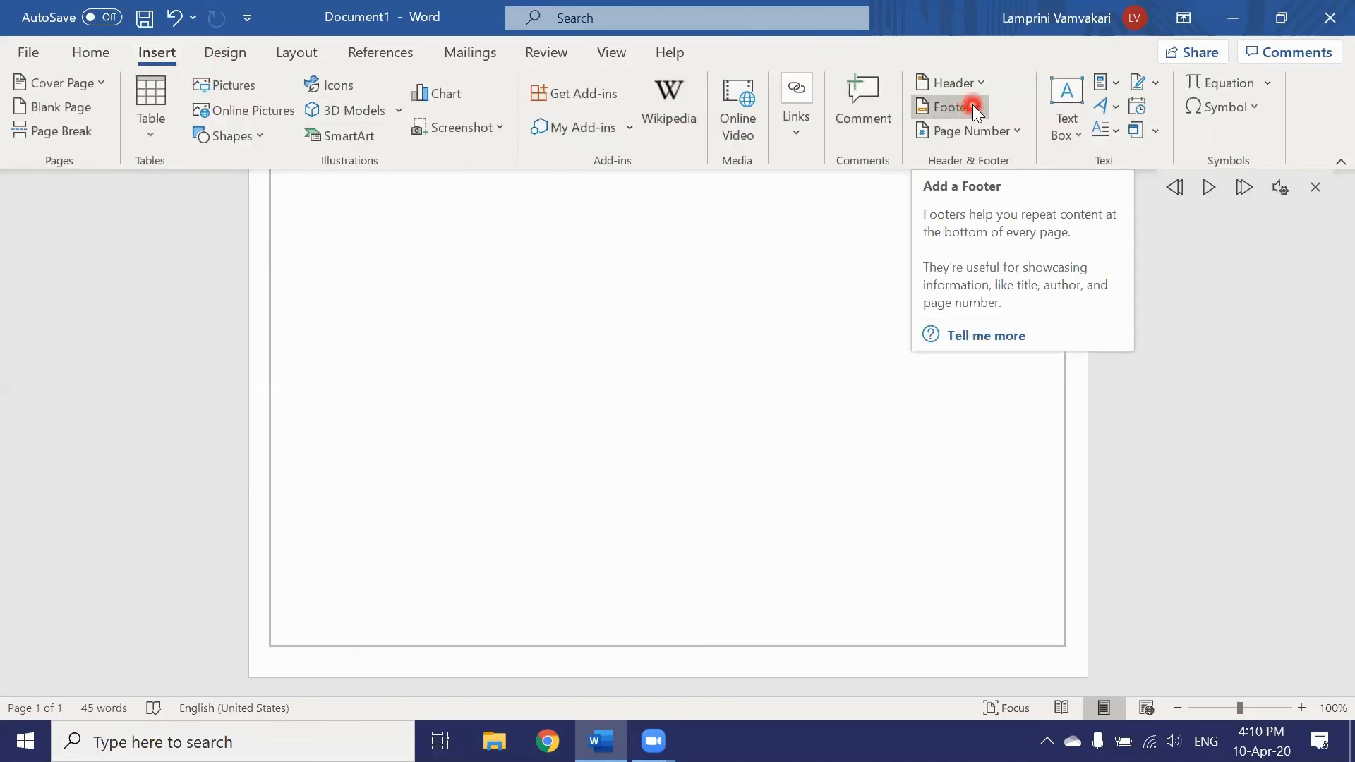
{"action": "left_click", "coordinate": [972, 106]}
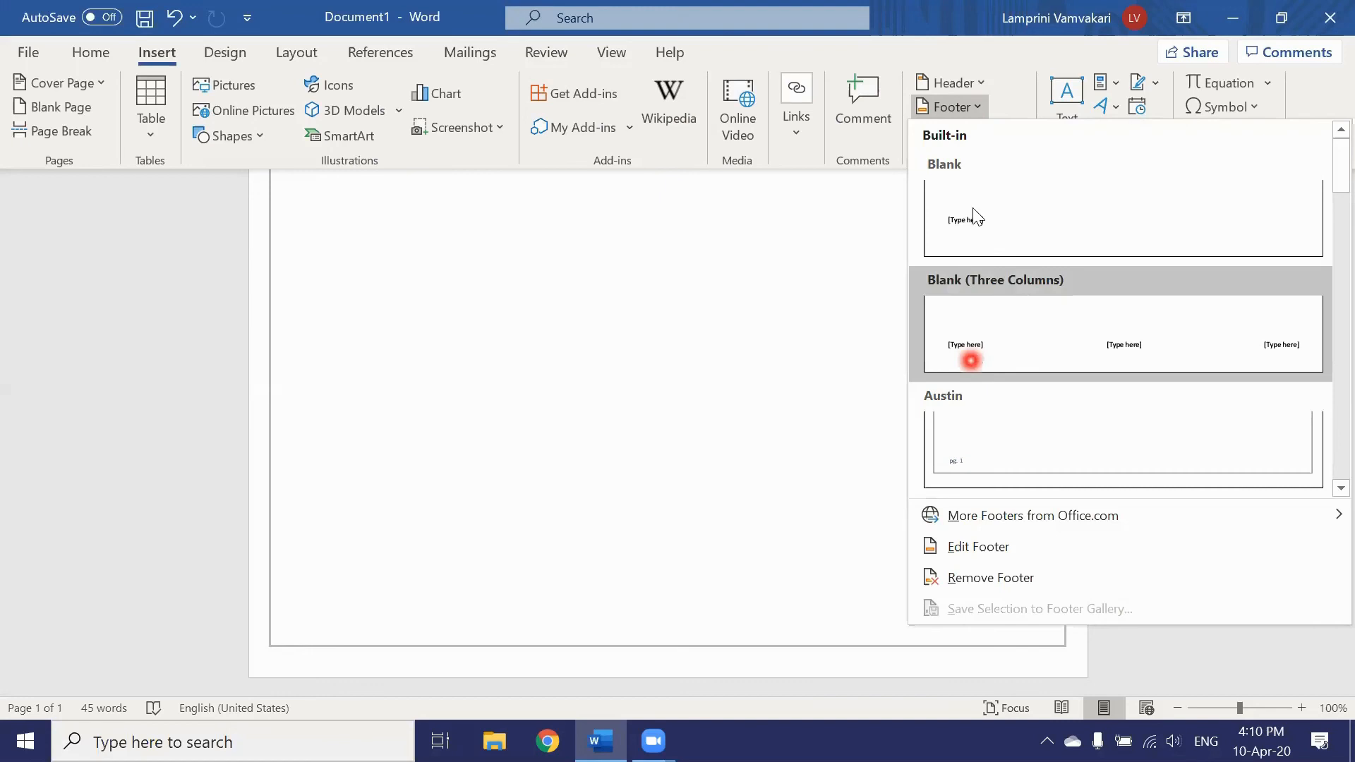
{"action": "left_click", "coordinate": [976, 106]}
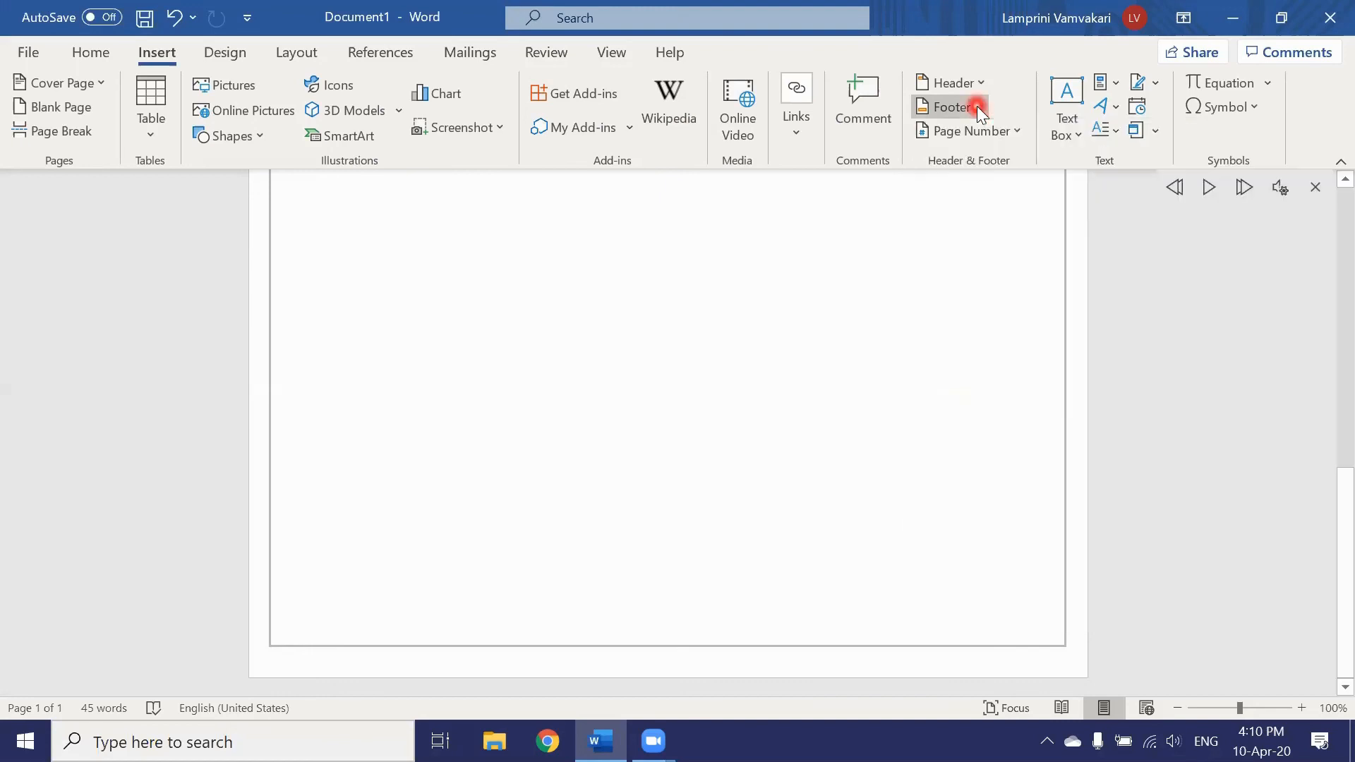
{"action": "left_click", "coordinate": [1014, 129]}
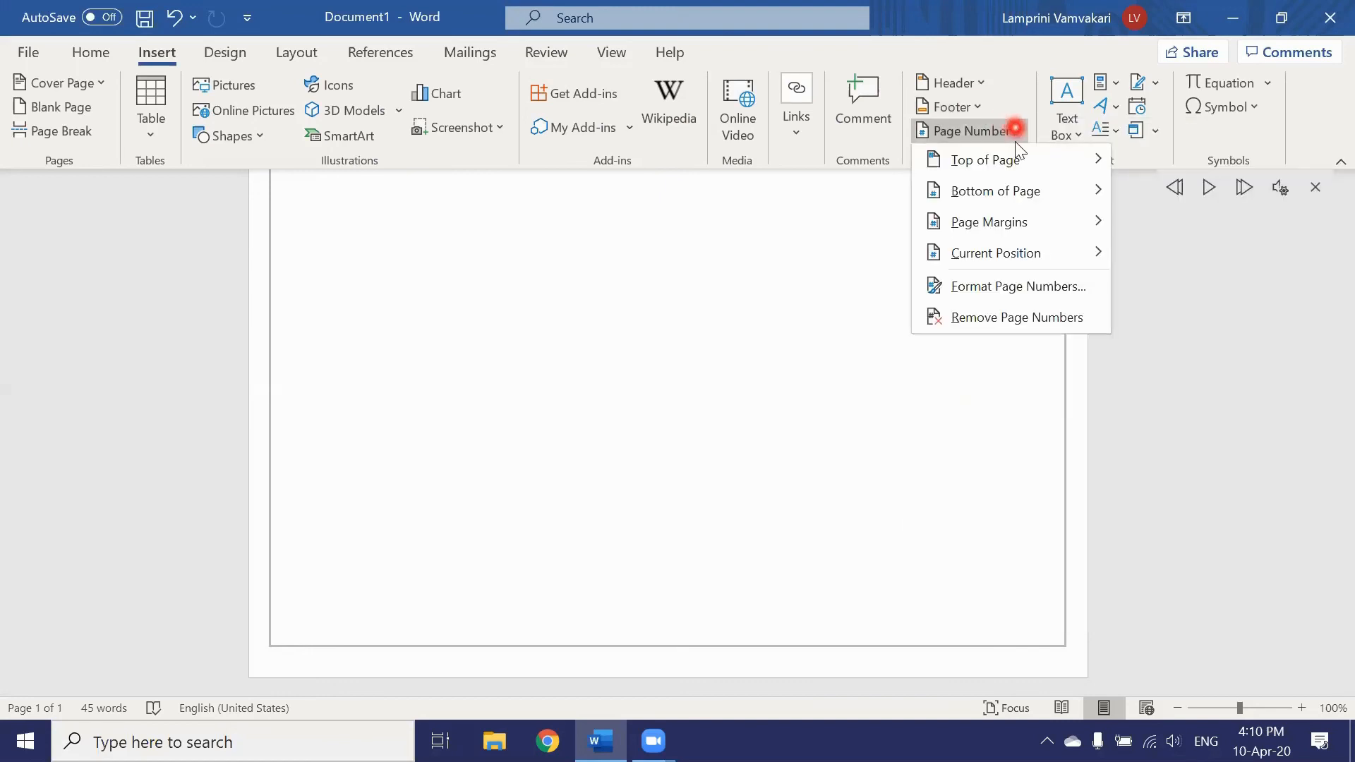
{"action": "mouse_move", "coordinate": [1029, 192]}
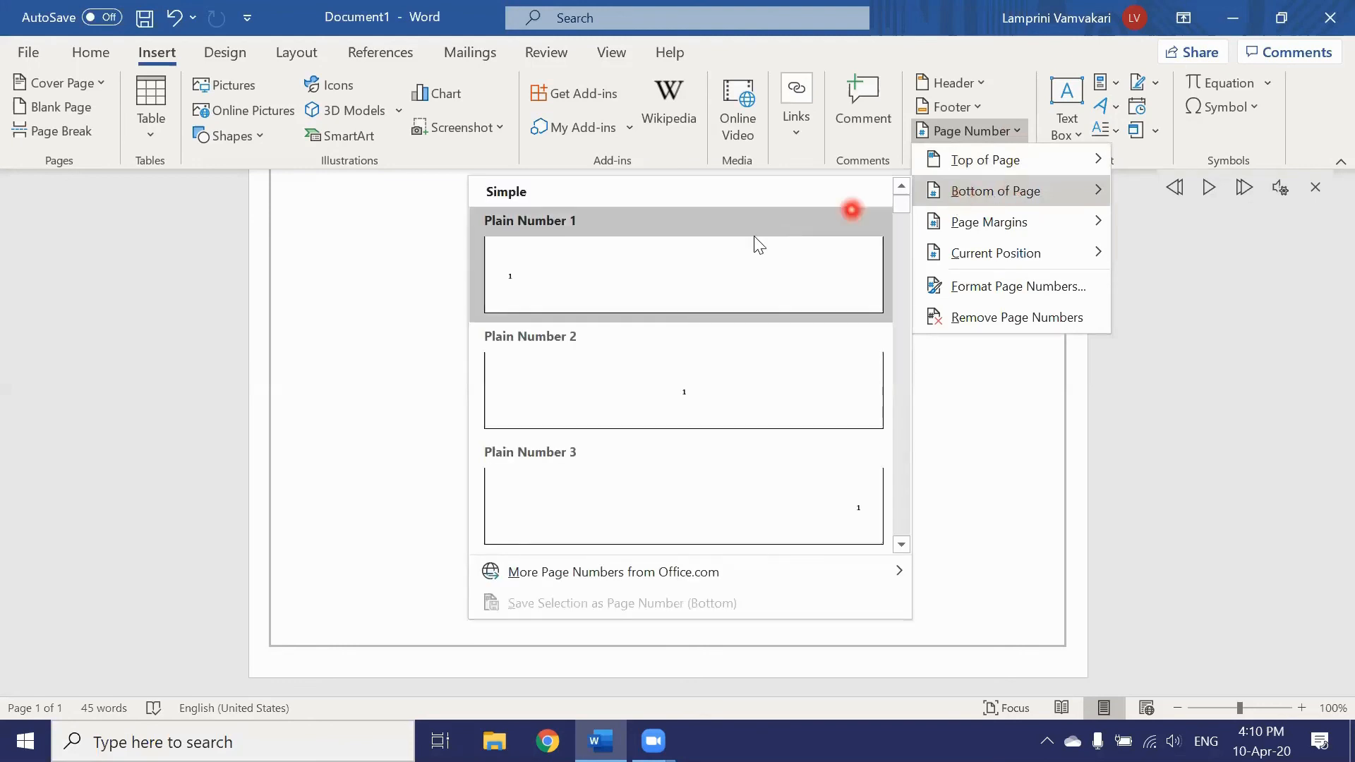
{"action": "left_click", "coordinate": [853, 515]}
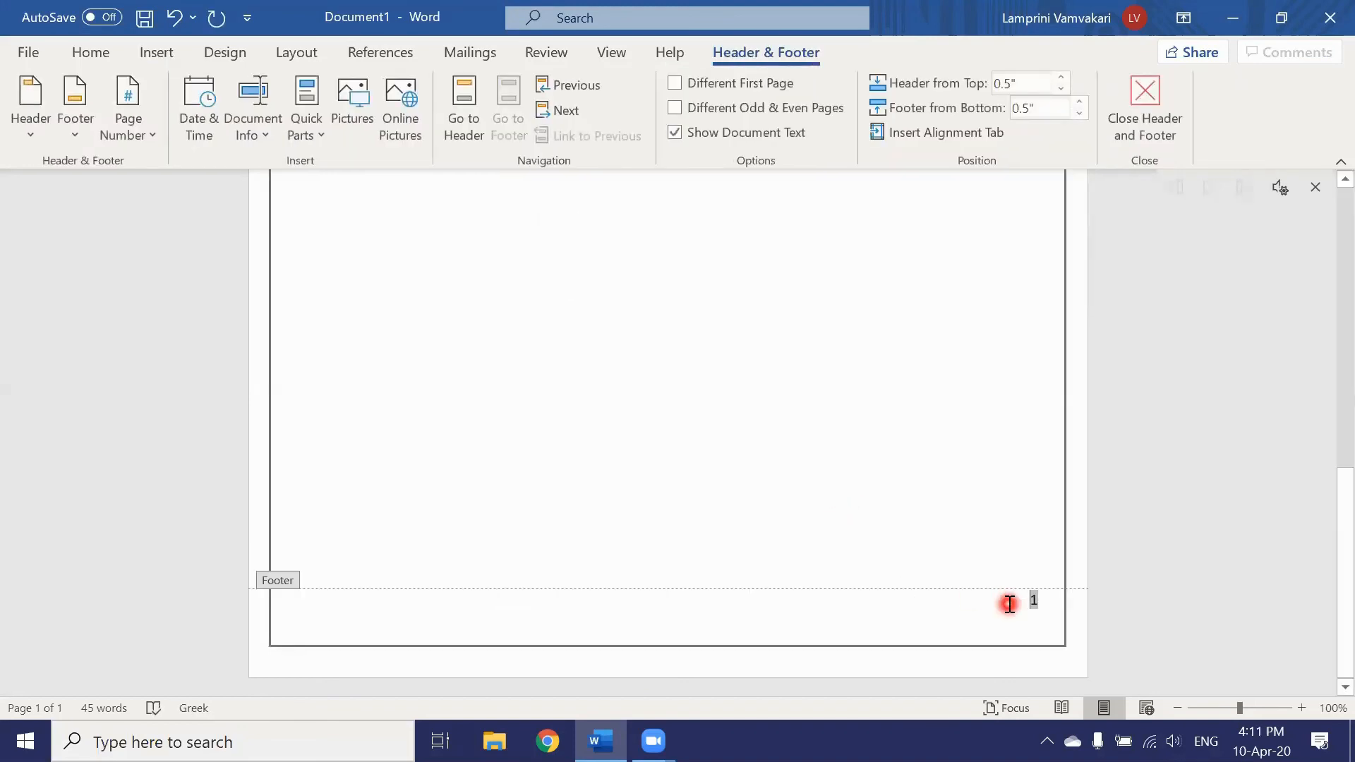
Step: Close footer editing and add blank lines below the table to create a second page
{"action": "left_click", "coordinate": [1148, 85]}
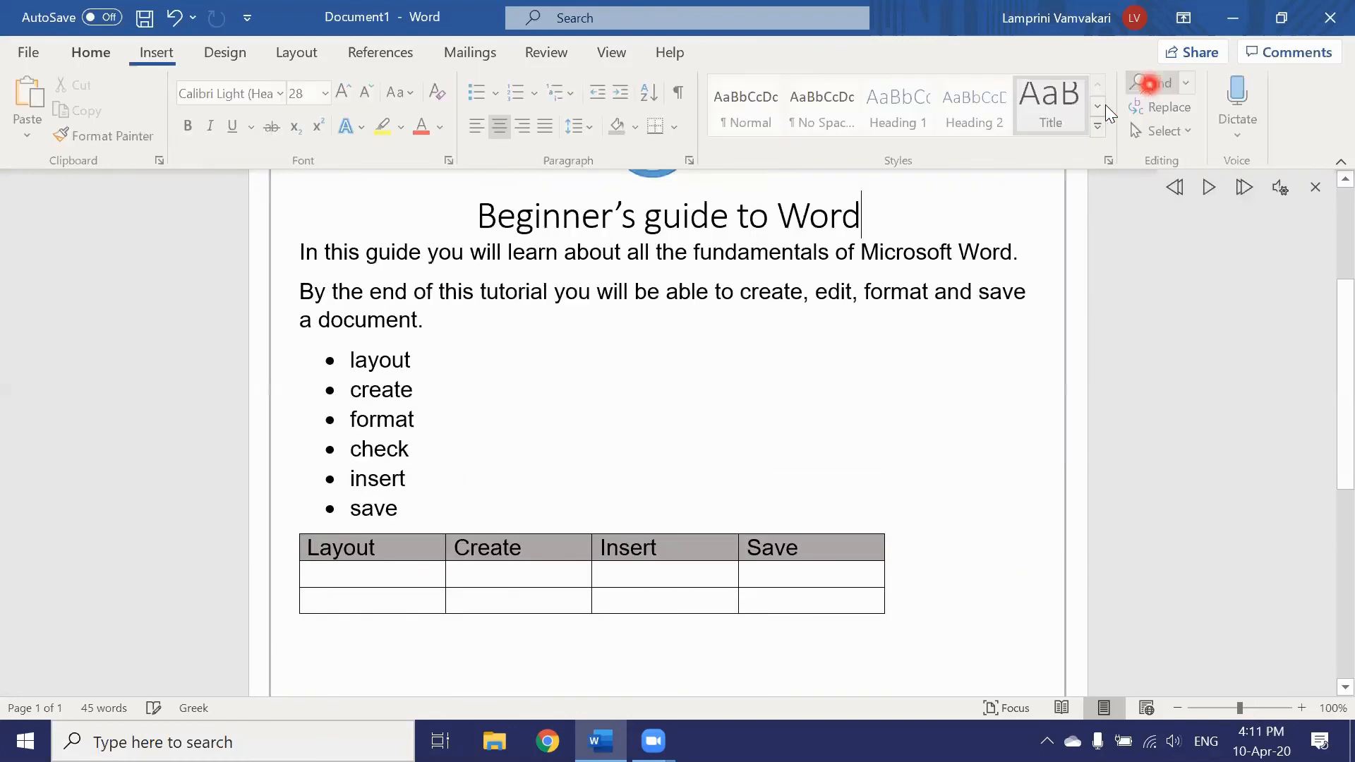
{"action": "scroll", "coordinate": [457, 441], "scroll_direction": "down", "scroll_amount": 4}
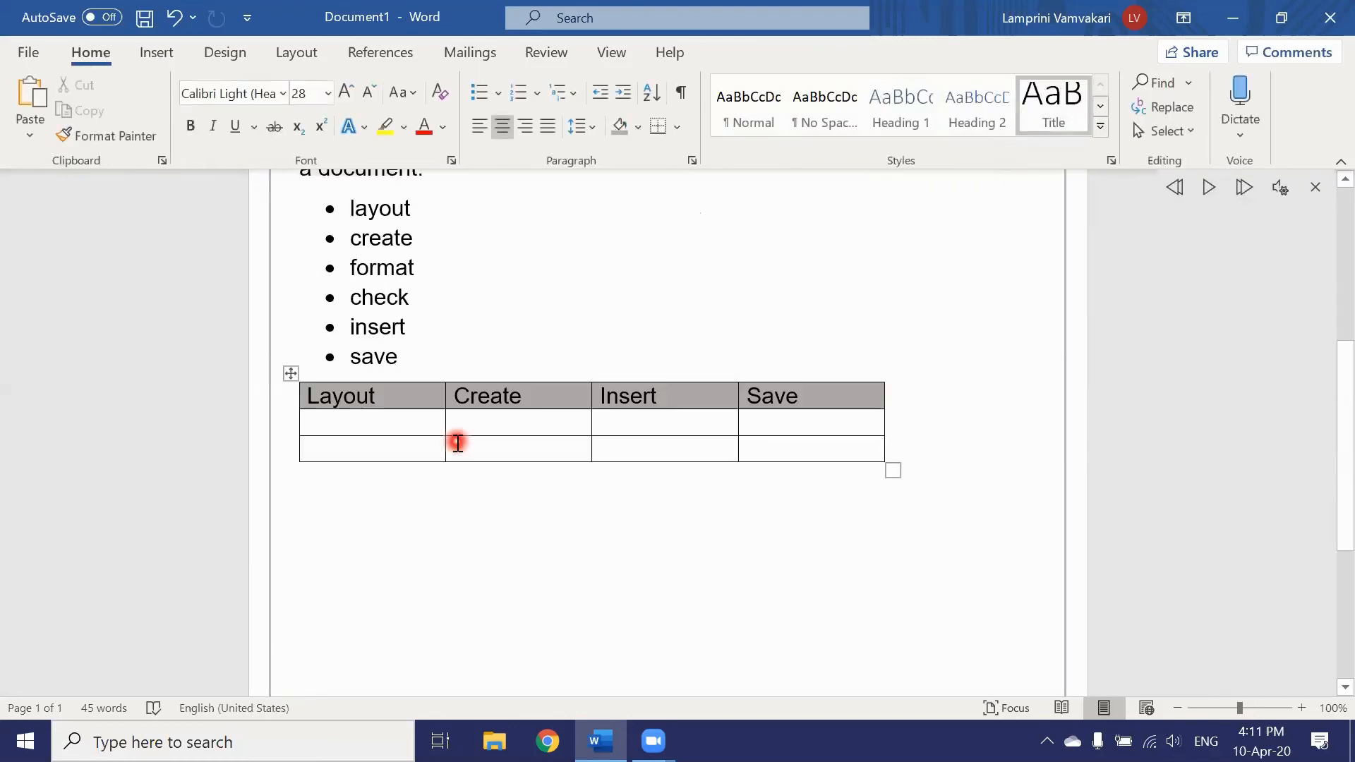
{"action": "scroll", "coordinate": [406, 462], "scroll_direction": "down", "scroll_amount": 1}
{"action": "left_click", "coordinate": [404, 460]}
{"action": "key", "text": "Return"}
{"action": "key", "text": "Return"}
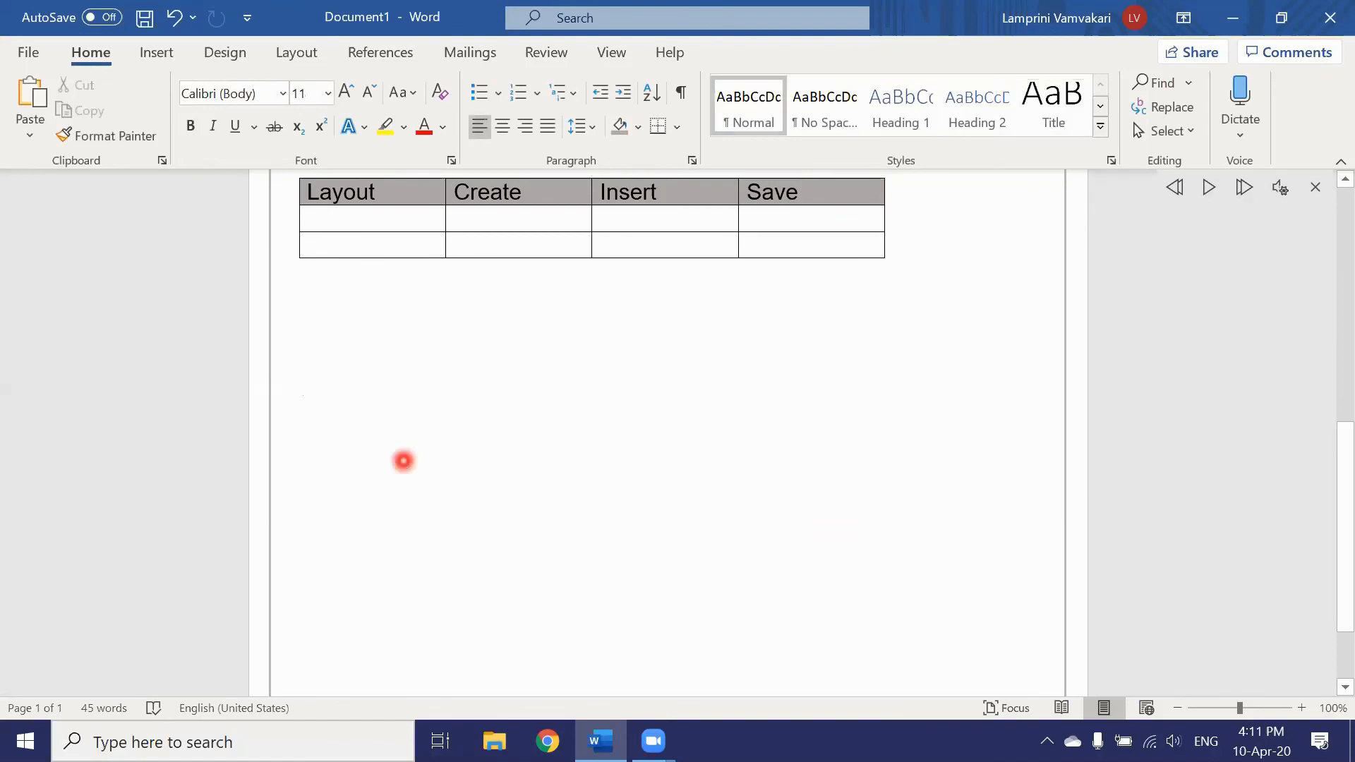
{"action": "key", "text": "Return"}
{"action": "key", "text": "Return"}
{"action": "key", "text": "Return"}
{"action": "key", "text": "Return"}
{"action": "key", "text": "Return"}
{"action": "key", "text": "Return"}
{"action": "key", "text": "Return"}
{"action": "key", "text": "Return"}
{"action": "key", "text": "Return"}
{"action": "key", "text": "Return"}
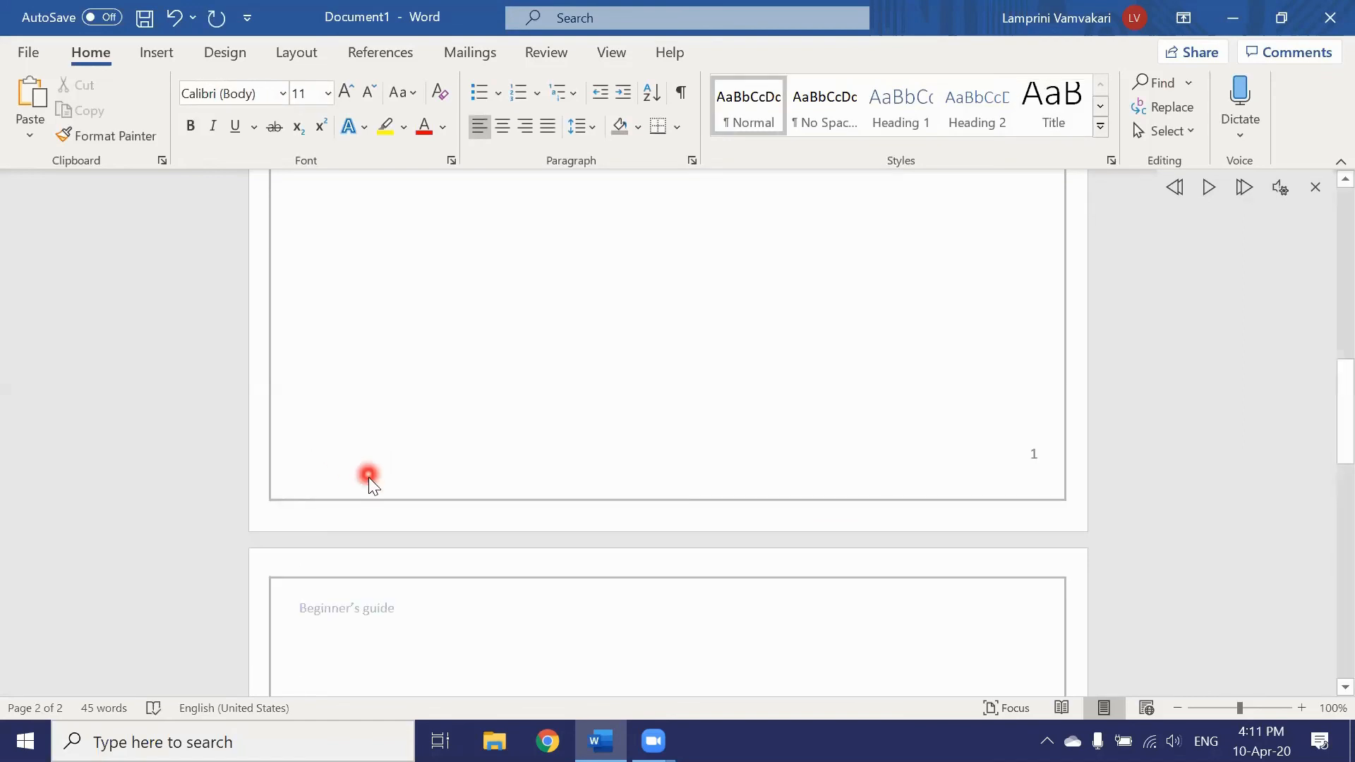
Step: Scroll through the document to confirm the new second page is numbered 2
{"action": "scroll", "coordinate": [367, 494], "scroll_direction": "down", "scroll_amount": 2}
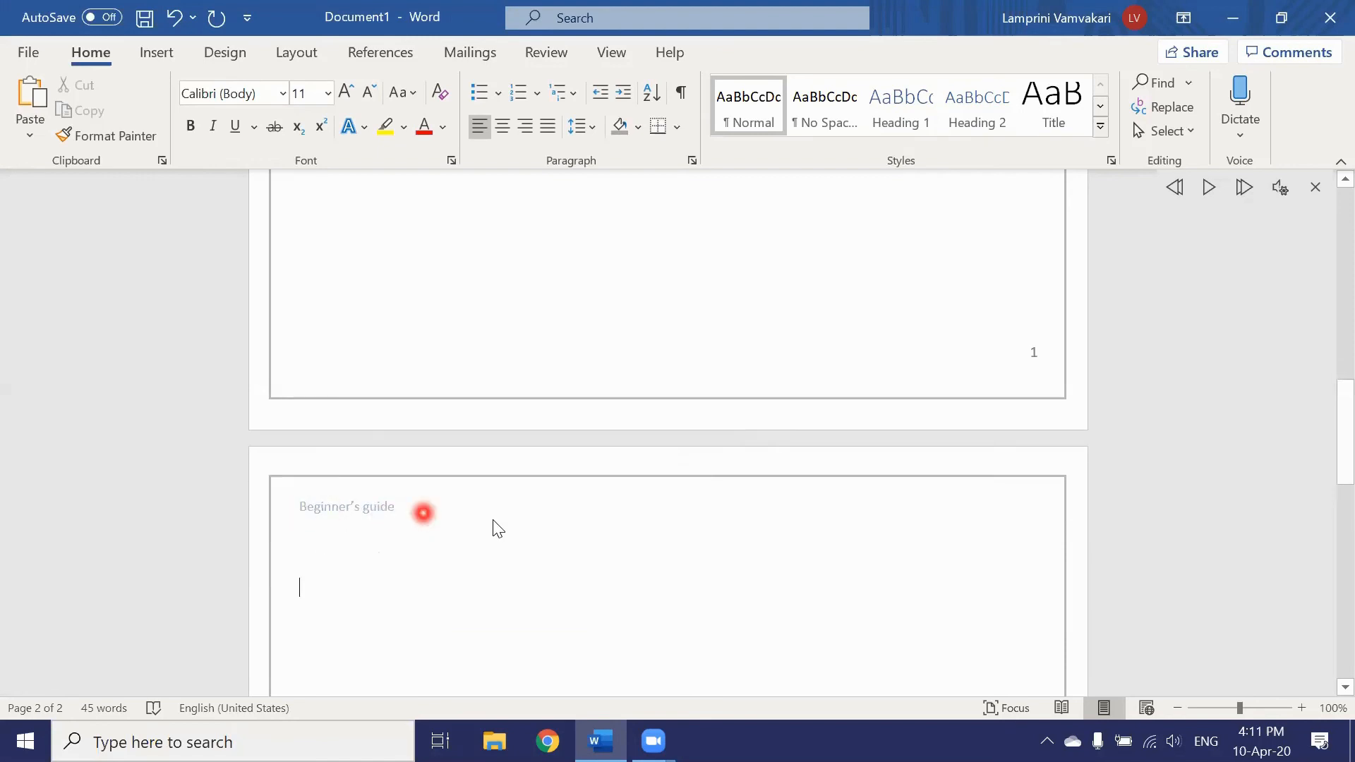
{"action": "scroll", "coordinate": [678, 535], "scroll_direction": "down", "scroll_amount": 1}
{"action": "scroll", "coordinate": [734, 541], "scroll_direction": "down", "scroll_amount": 5}
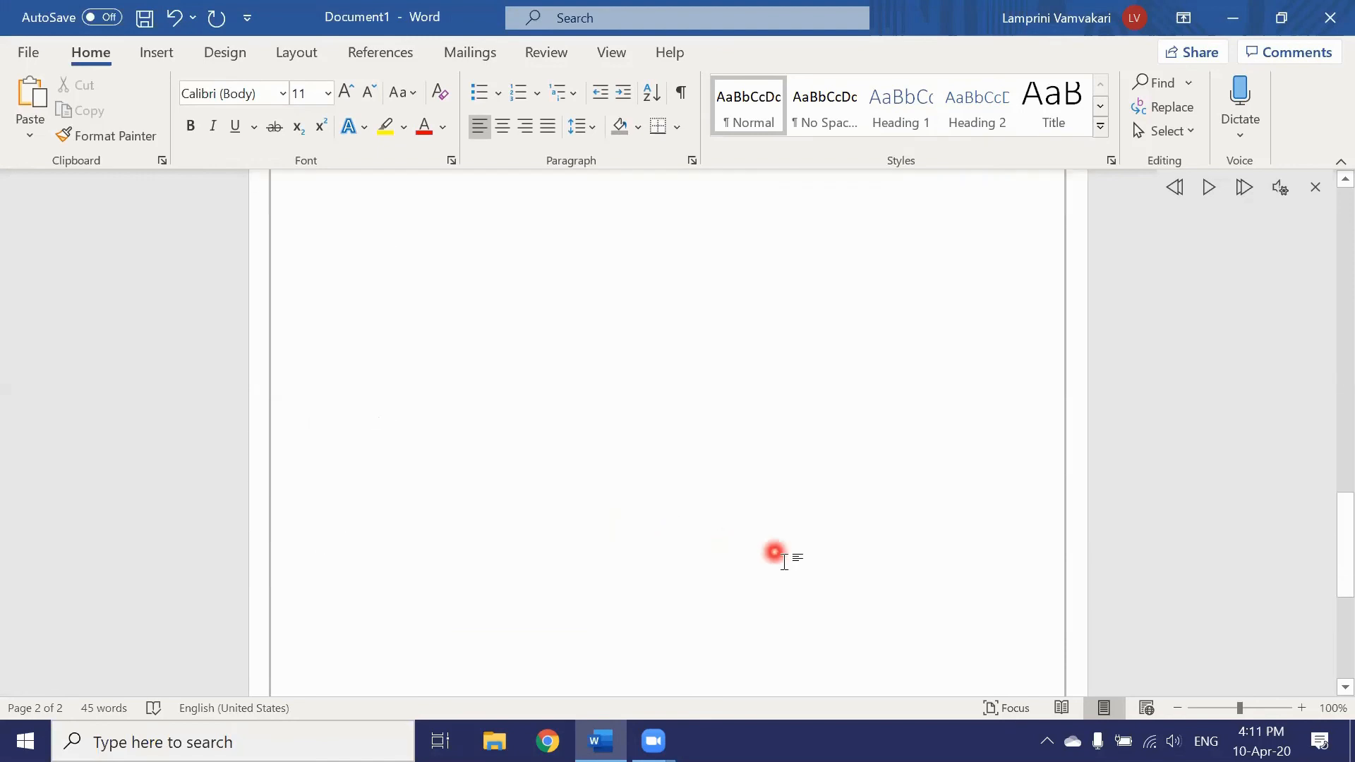
{"action": "scroll", "coordinate": [931, 610], "scroll_direction": "down", "scroll_amount": 1}
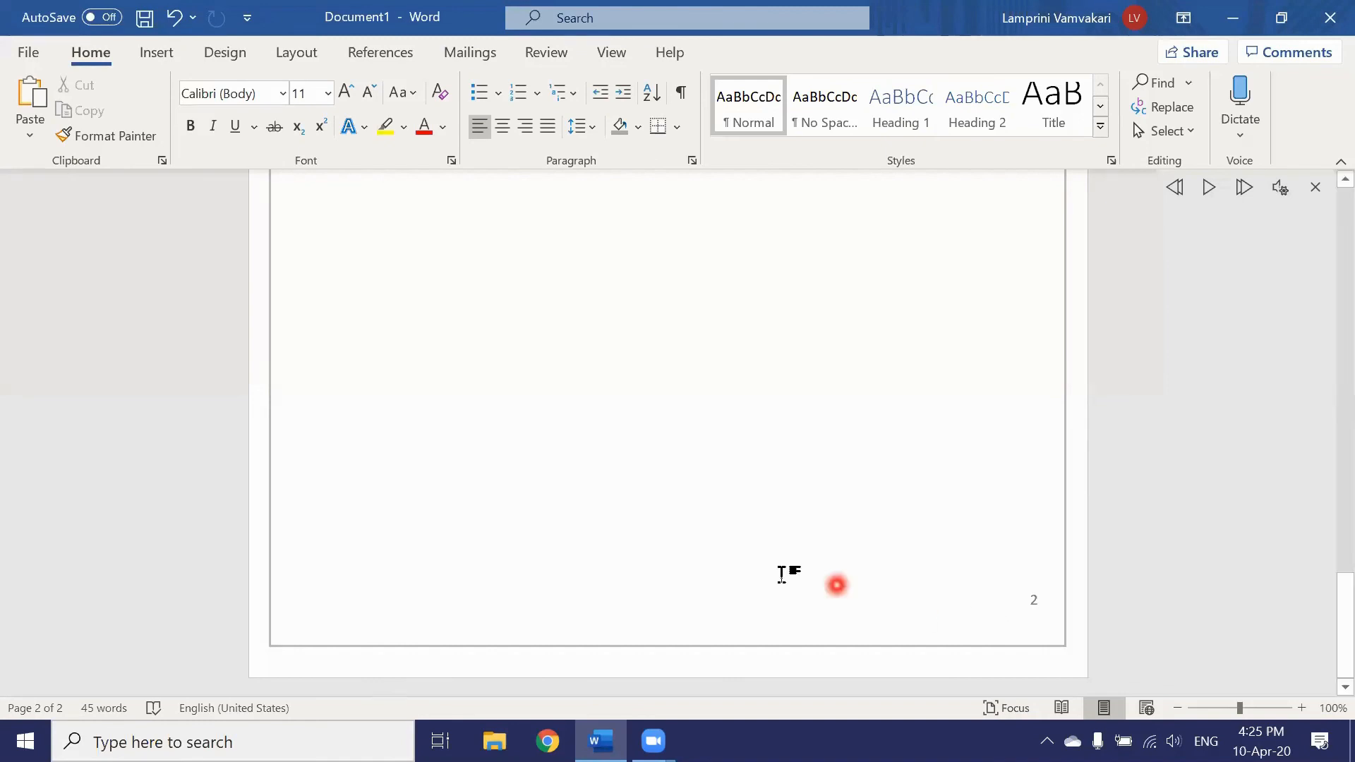
{"action": "scroll", "coordinate": [583, 451], "scroll_direction": "up", "scroll_amount": 2}
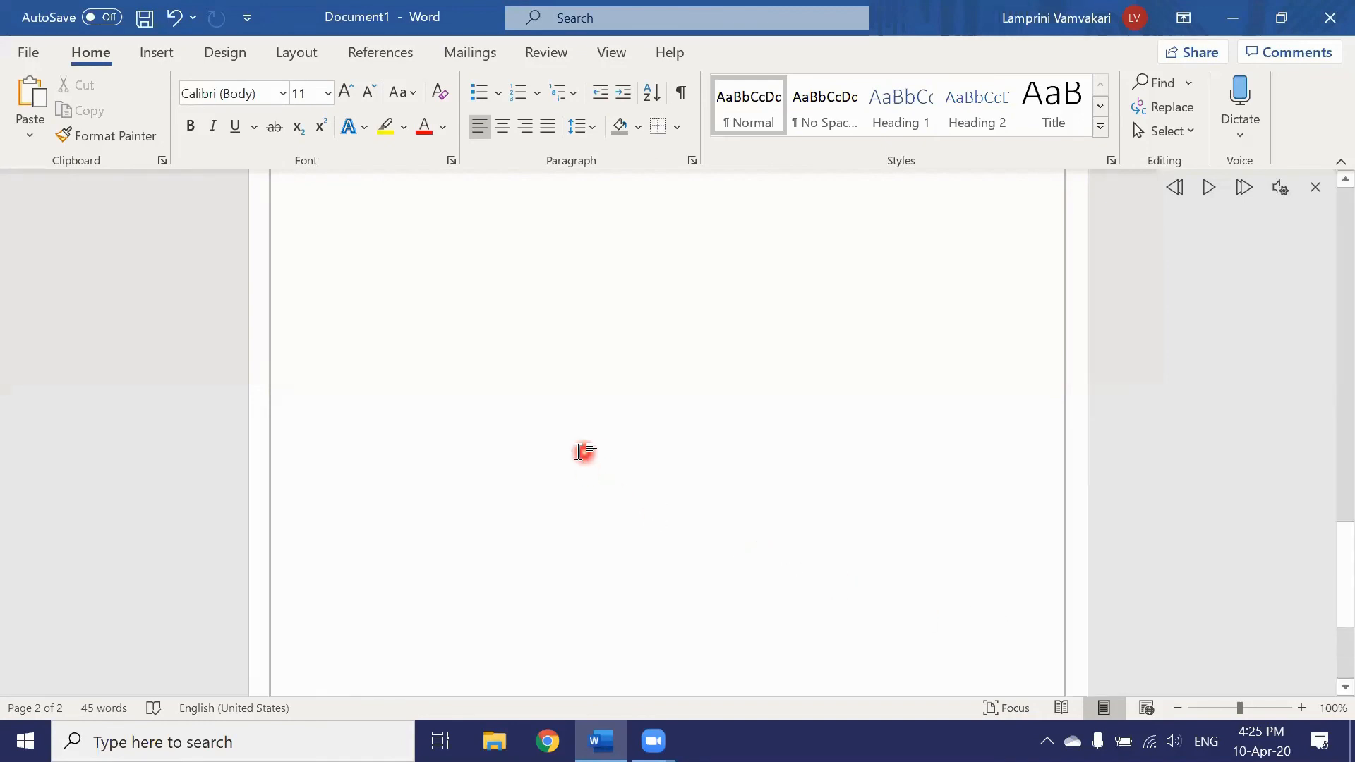
{"action": "scroll", "coordinate": [578, 452], "scroll_direction": "up", "scroll_amount": 10}
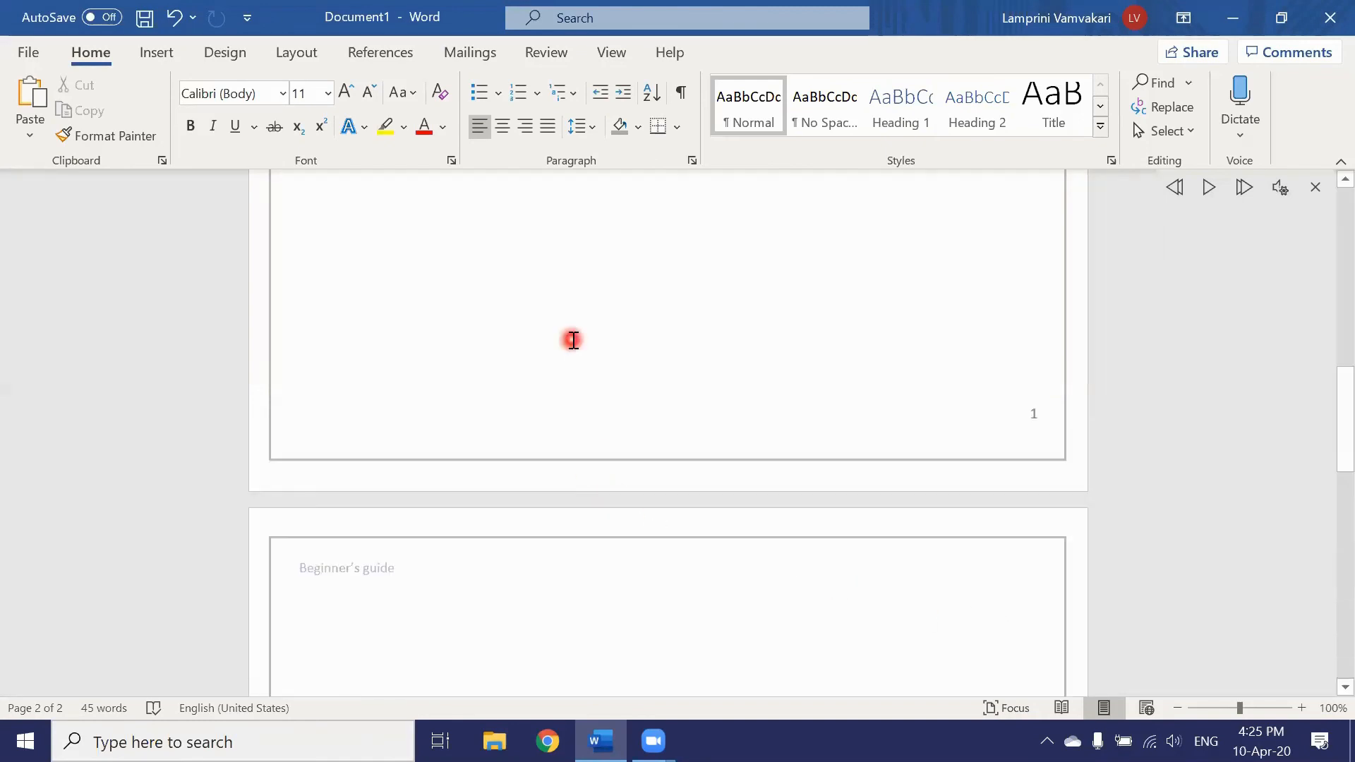
{"action": "scroll", "coordinate": [583, 333], "scroll_direction": "up", "scroll_amount": 3}
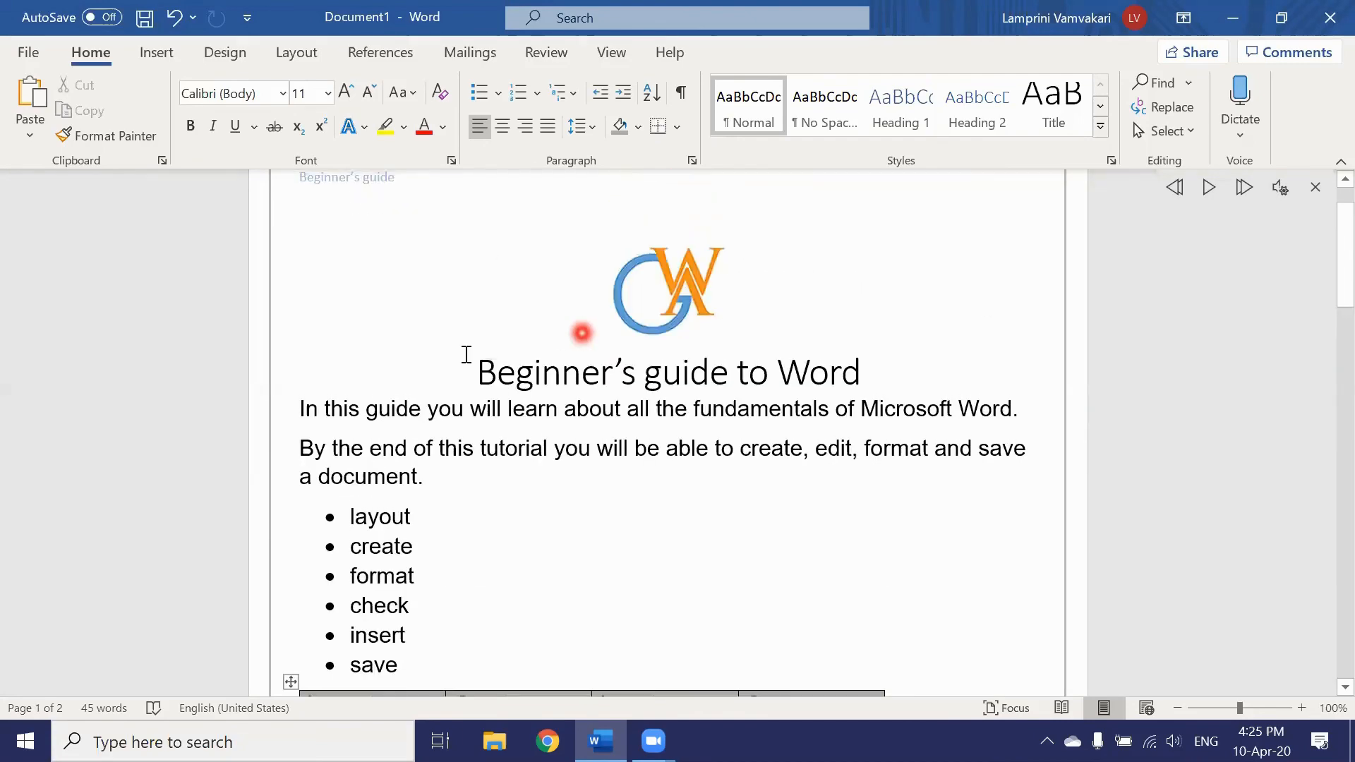
Step: Save the guide as the Word document 'Beginner' in the Desktop folder
{"action": "left_click", "coordinate": [28, 56]}
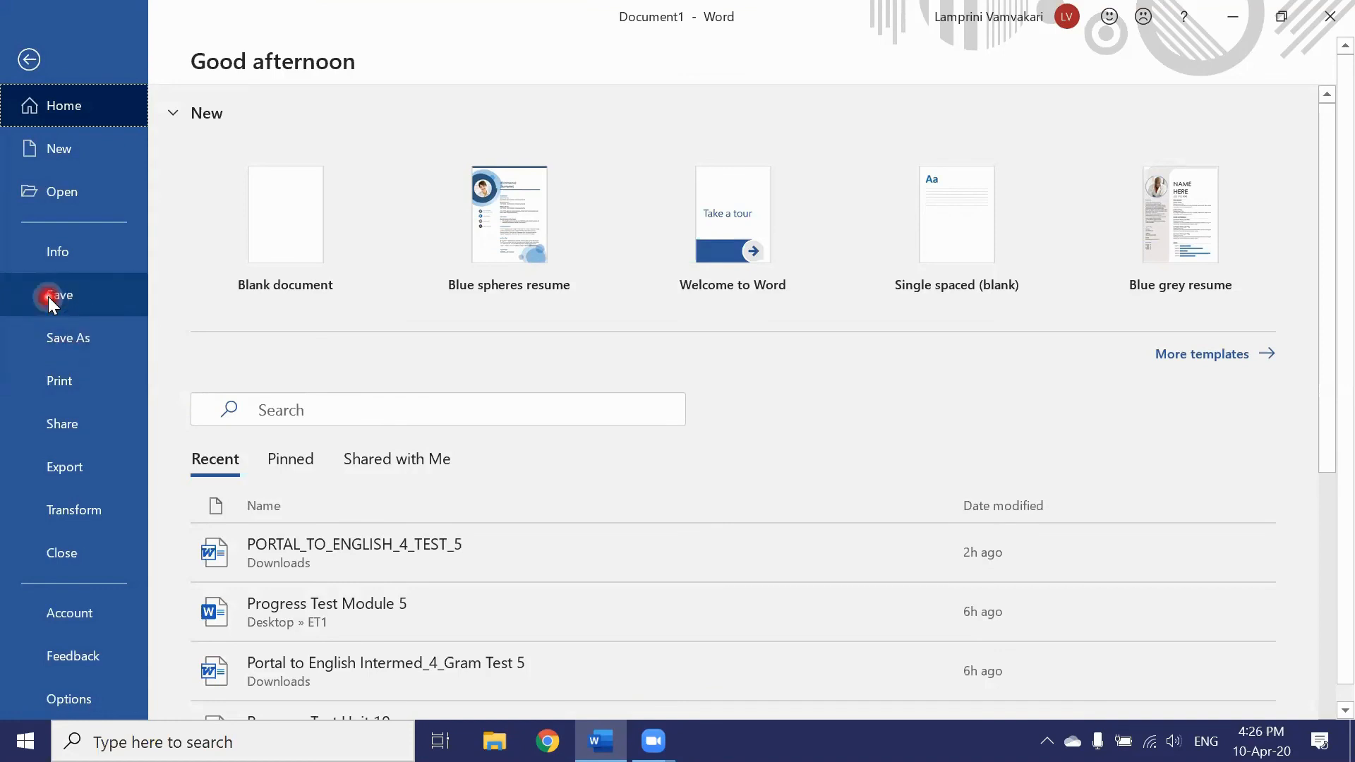
{"action": "left_click", "coordinate": [65, 337]}
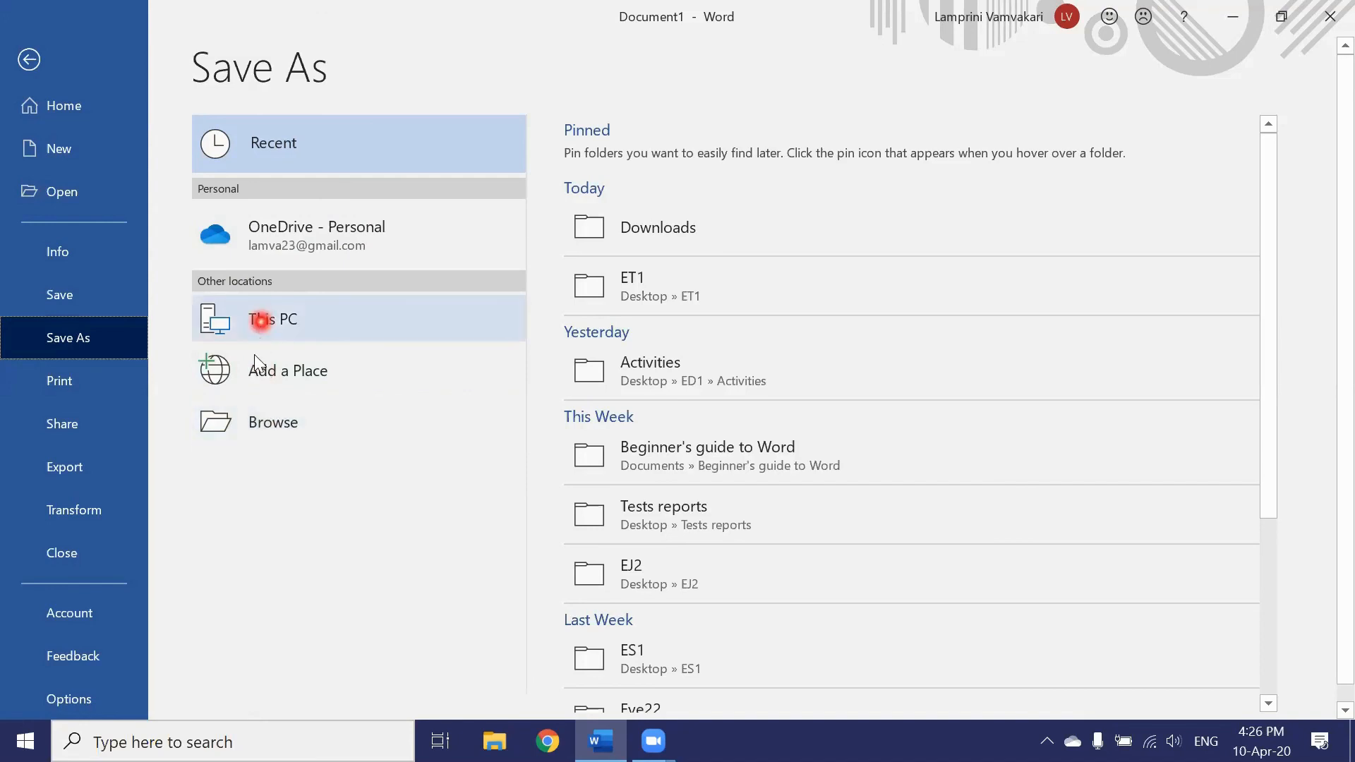
{"action": "left_click", "coordinate": [266, 423]}
{"action": "left_click", "coordinate": [226, 142]}
{"action": "scroll", "coordinate": [85, 233], "scroll_direction": "up", "scroll_amount": 5}
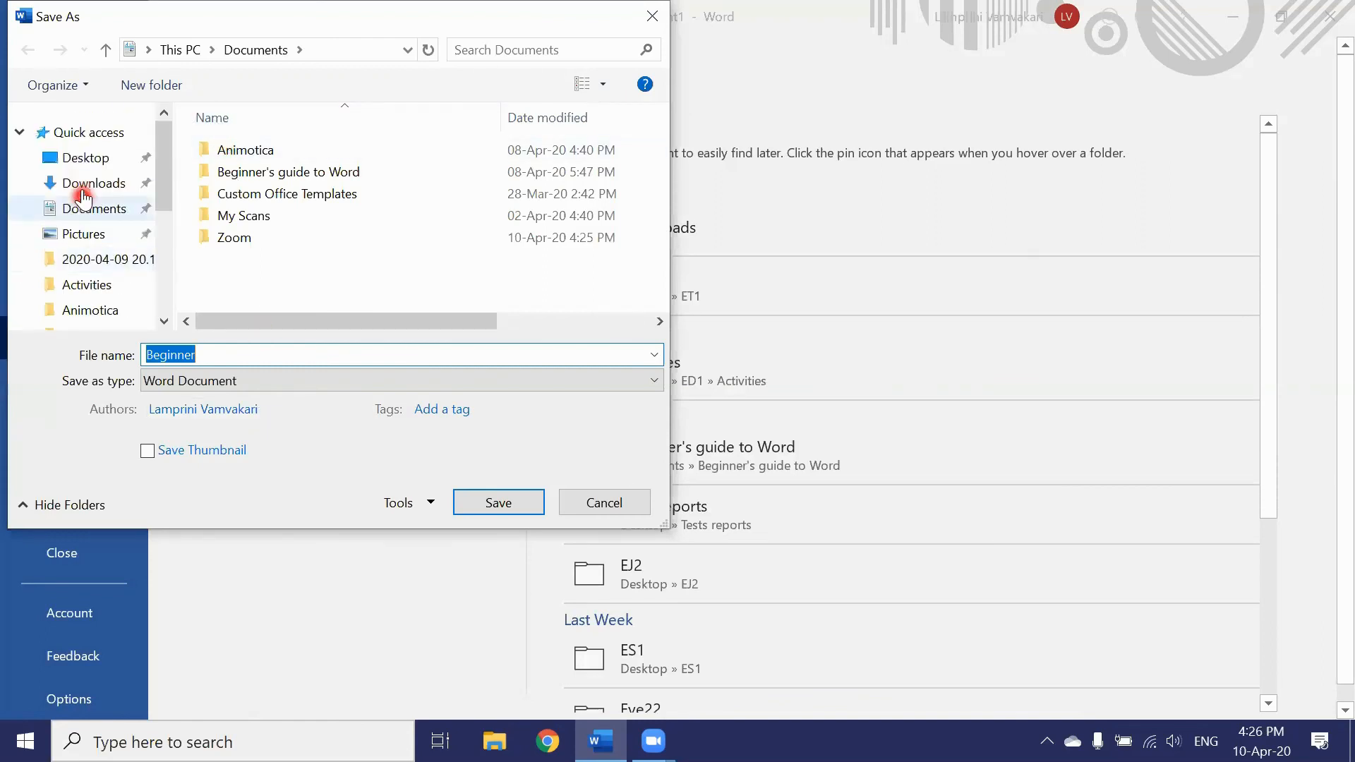
{"action": "left_click", "coordinate": [83, 166]}
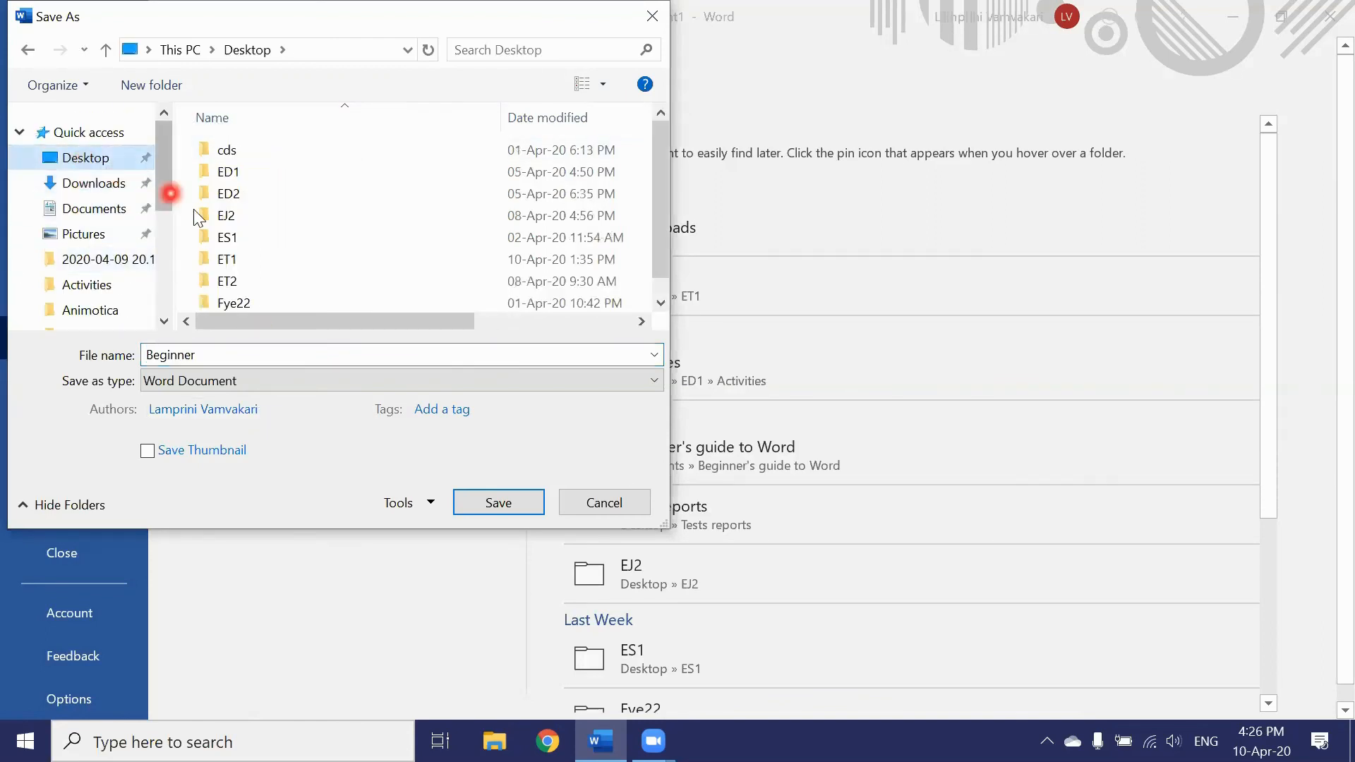
{"action": "left_click", "coordinate": [224, 238]}
{"action": "left_click", "coordinate": [518, 509]}
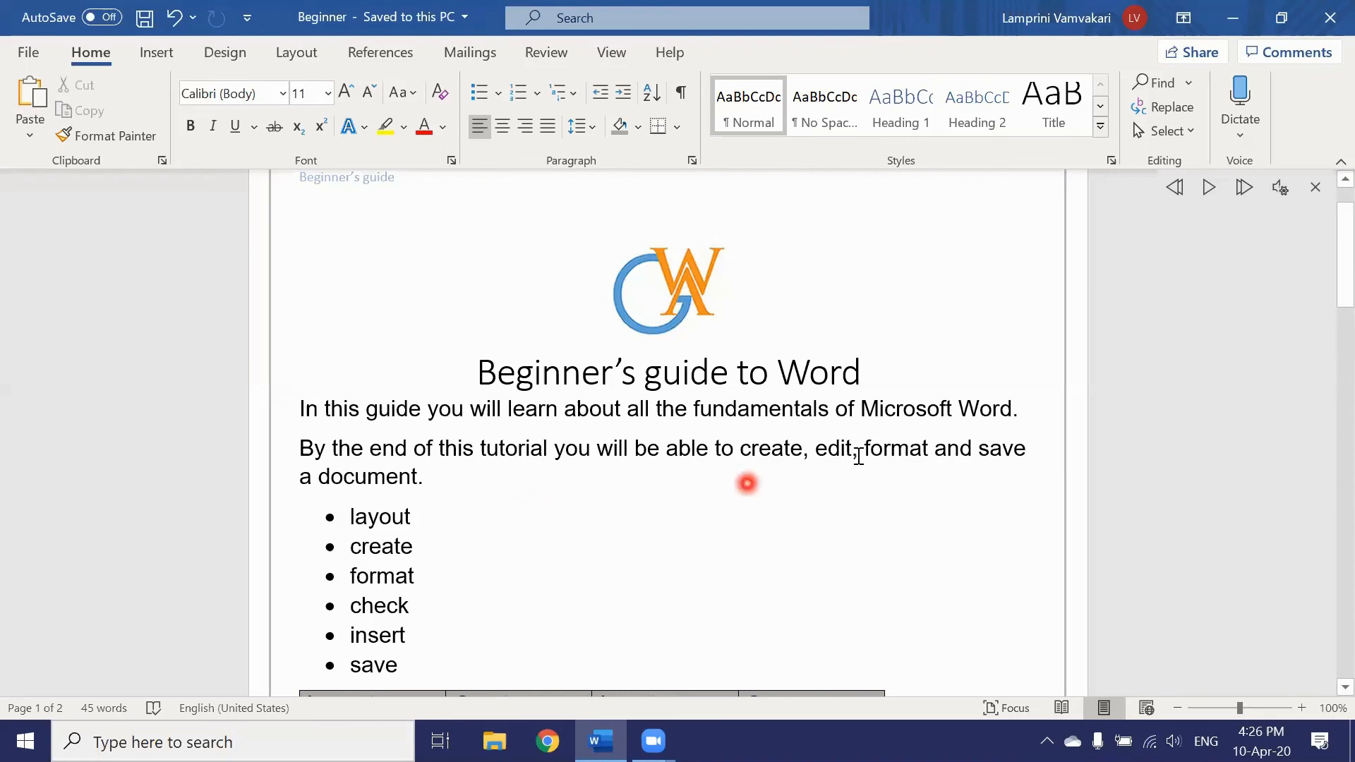
Step: Close Word and reopen the Beginner document from its Desktop icon
{"action": "left_click", "coordinate": [1328, 18]}
{"action": "left_click", "coordinate": [1327, 19]}
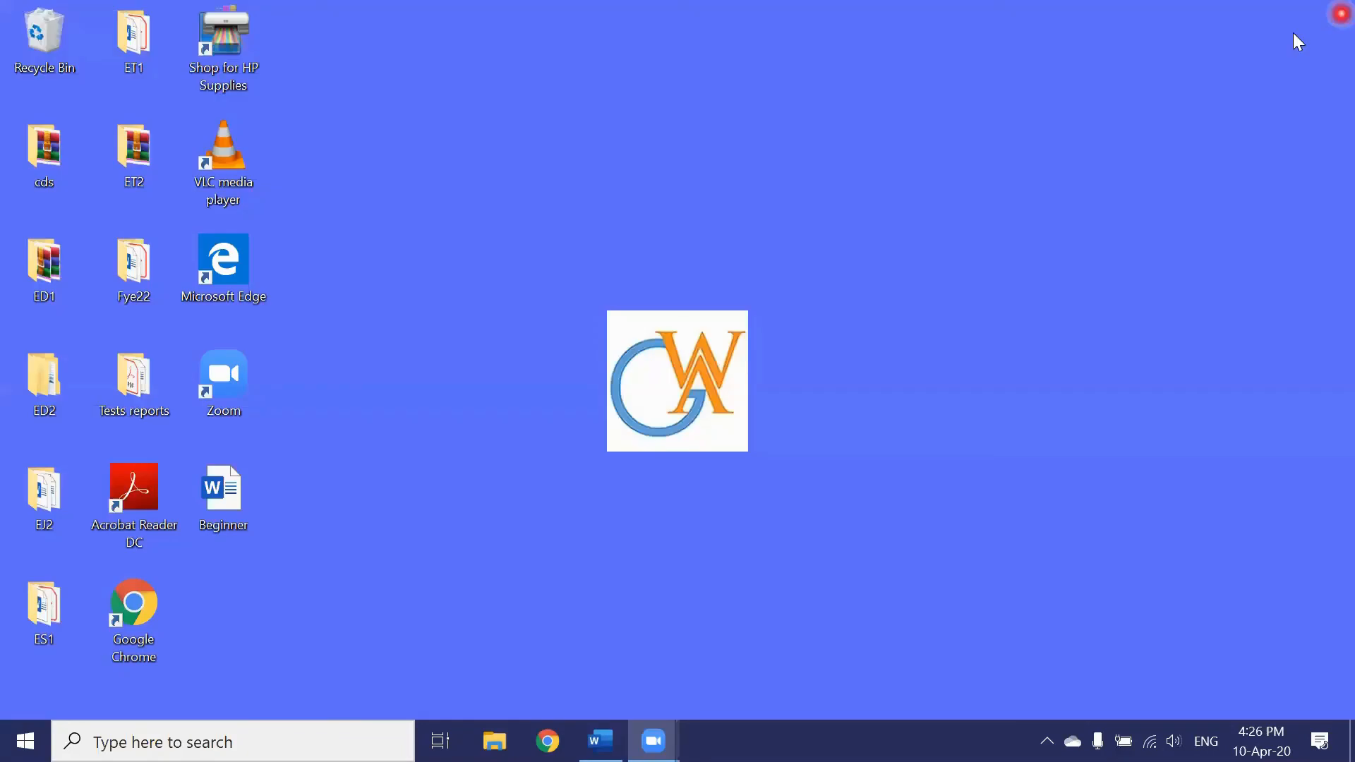
{"action": "double_click", "coordinate": [233, 504]}
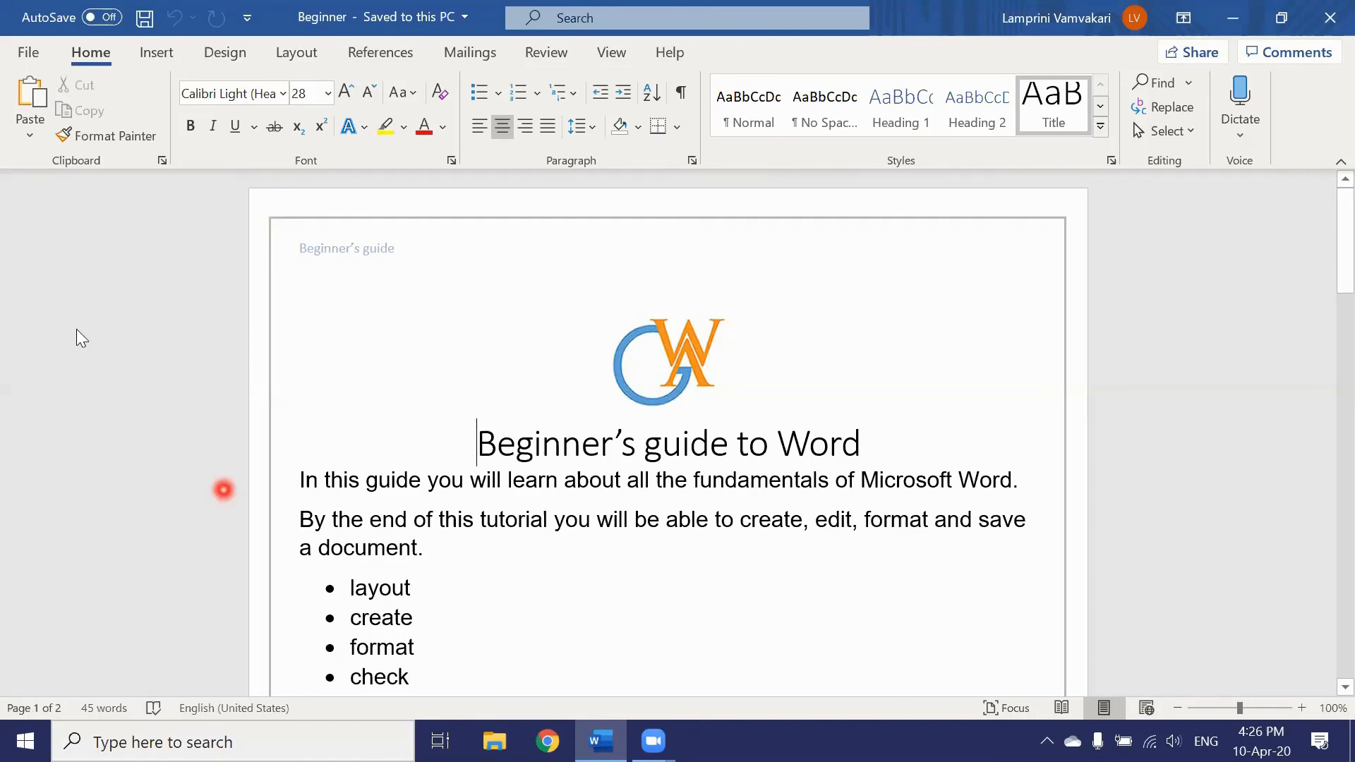
{"action": "left_click", "coordinate": [28, 54]}
{"action": "left_click", "coordinate": [38, 379]}
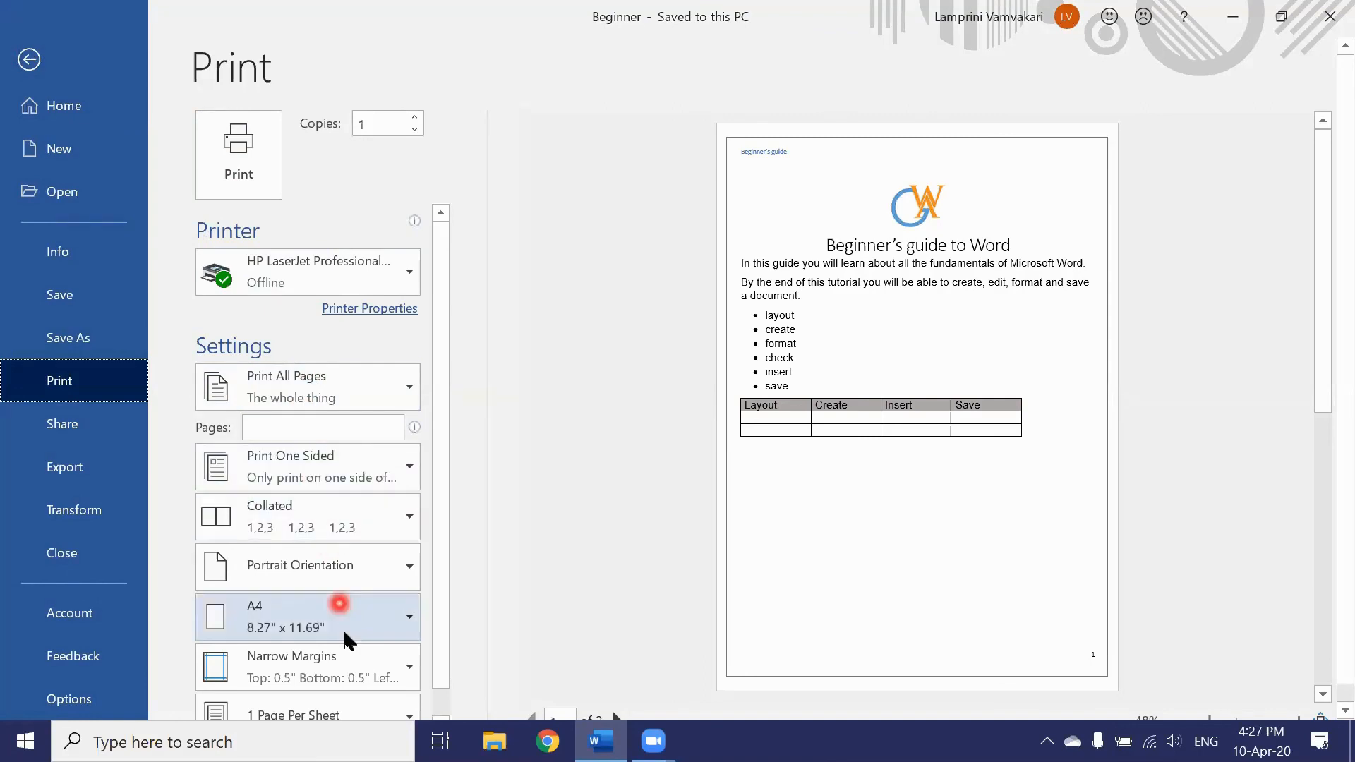
{"action": "left_click", "coordinate": [91, 387]}
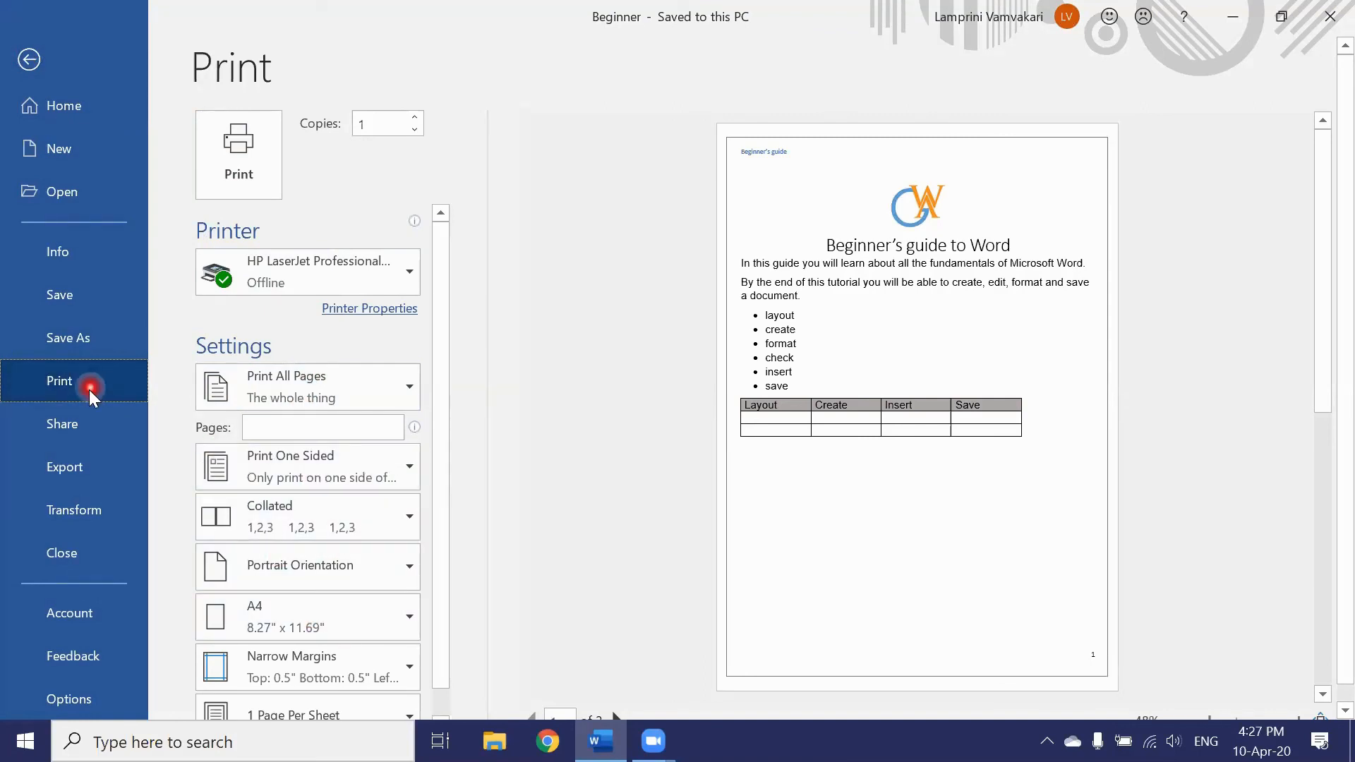
{"action": "left_click", "coordinate": [81, 466]}
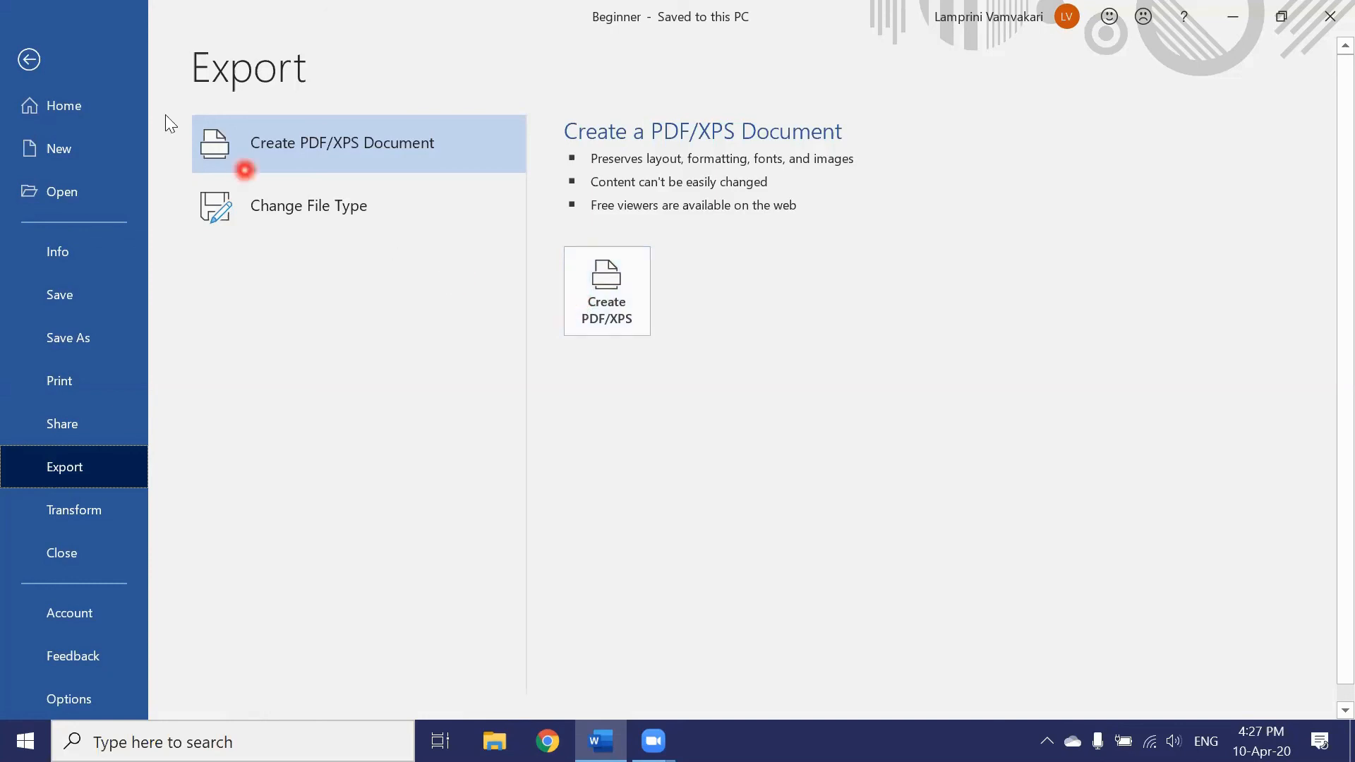
{"action": "left_click", "coordinate": [31, 59]}
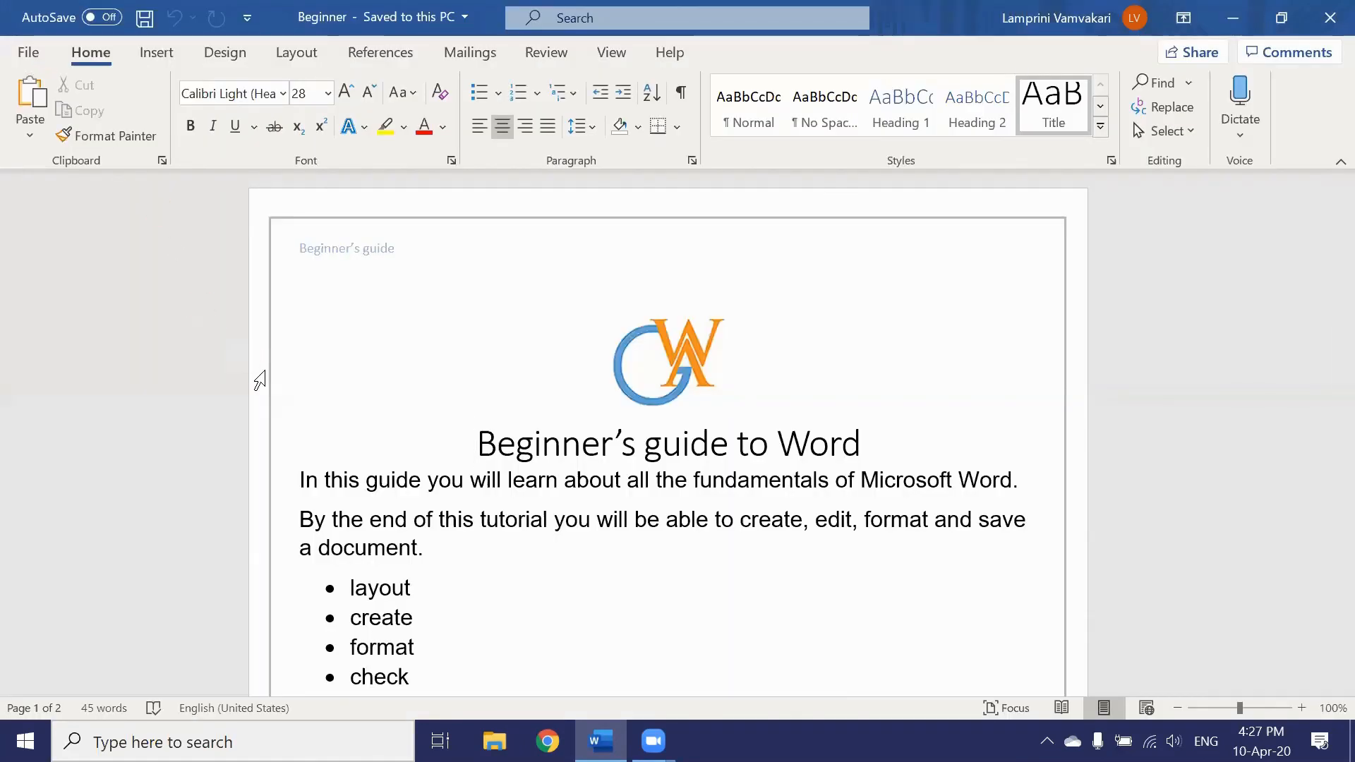